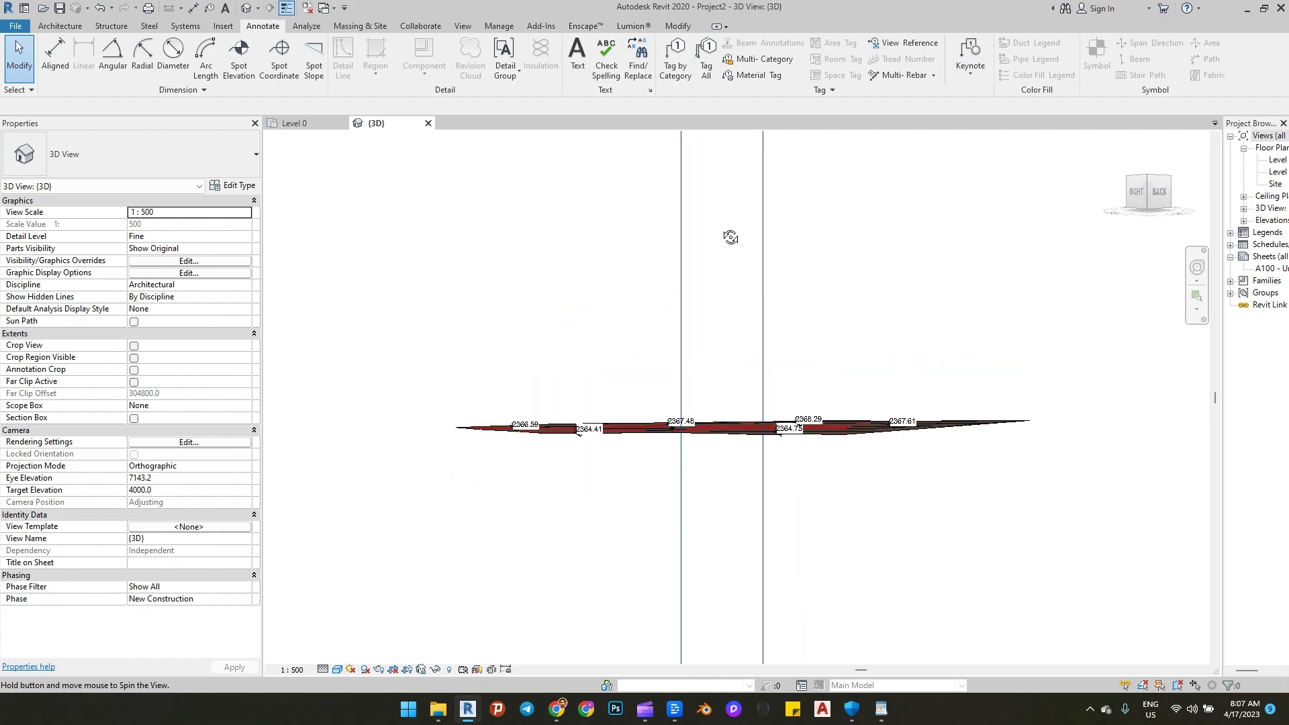
{"action": "scroll", "coordinate": [748, 450], "scroll_direction": "up", "scroll_amount": 6}
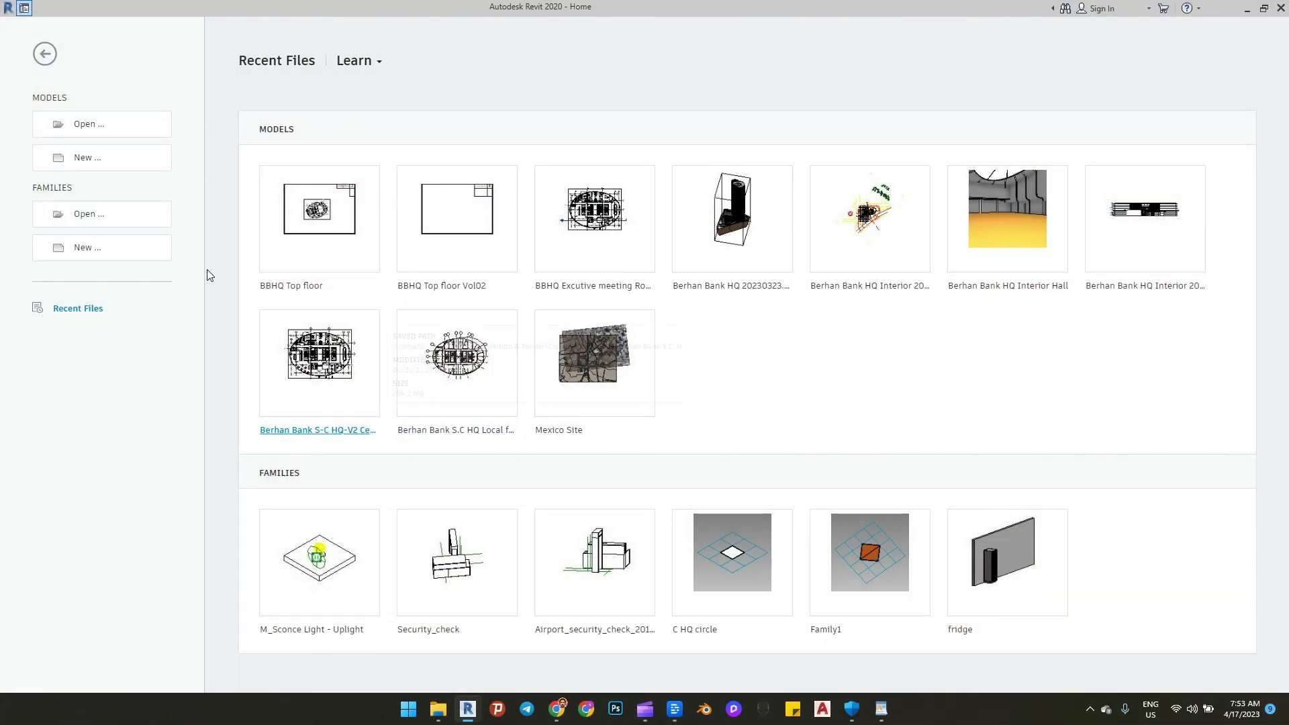
Step: Create a new project from the Architectural Template
{"action": "left_click", "coordinate": [118, 158]}
{"action": "left_click", "coordinate": [550, 328]}
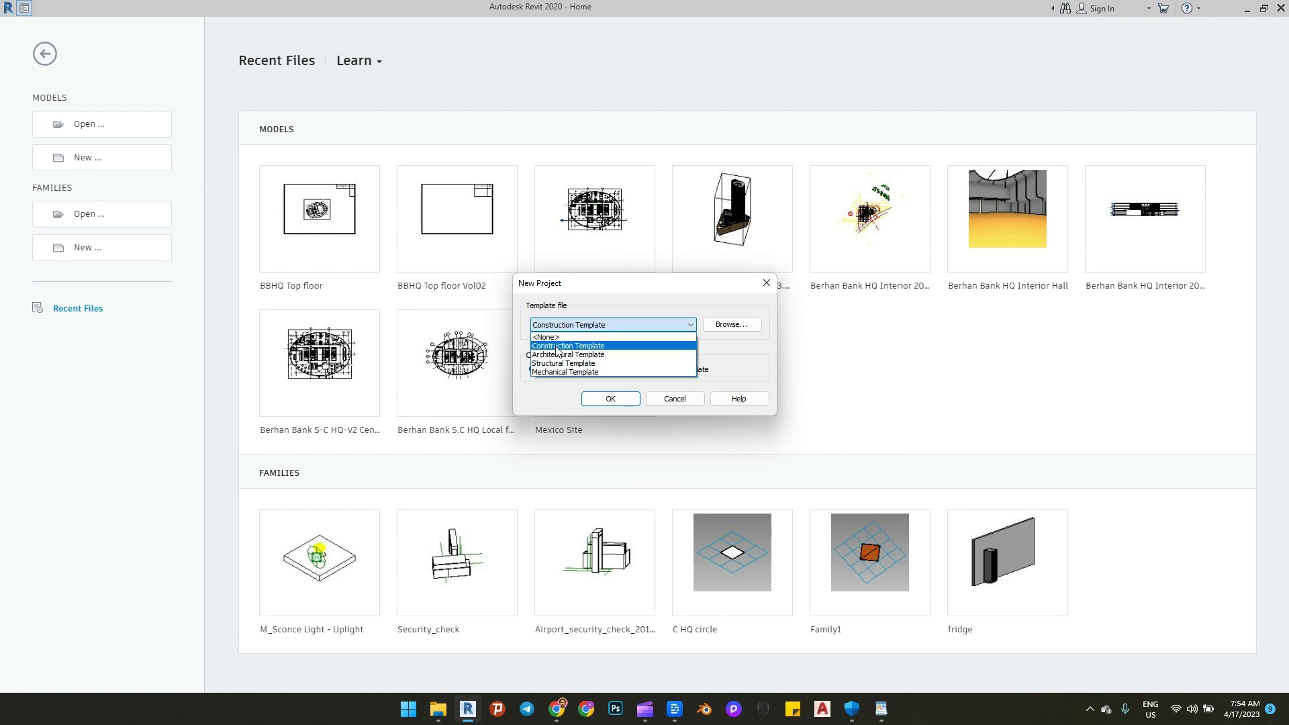
{"action": "left_click", "coordinate": [557, 355]}
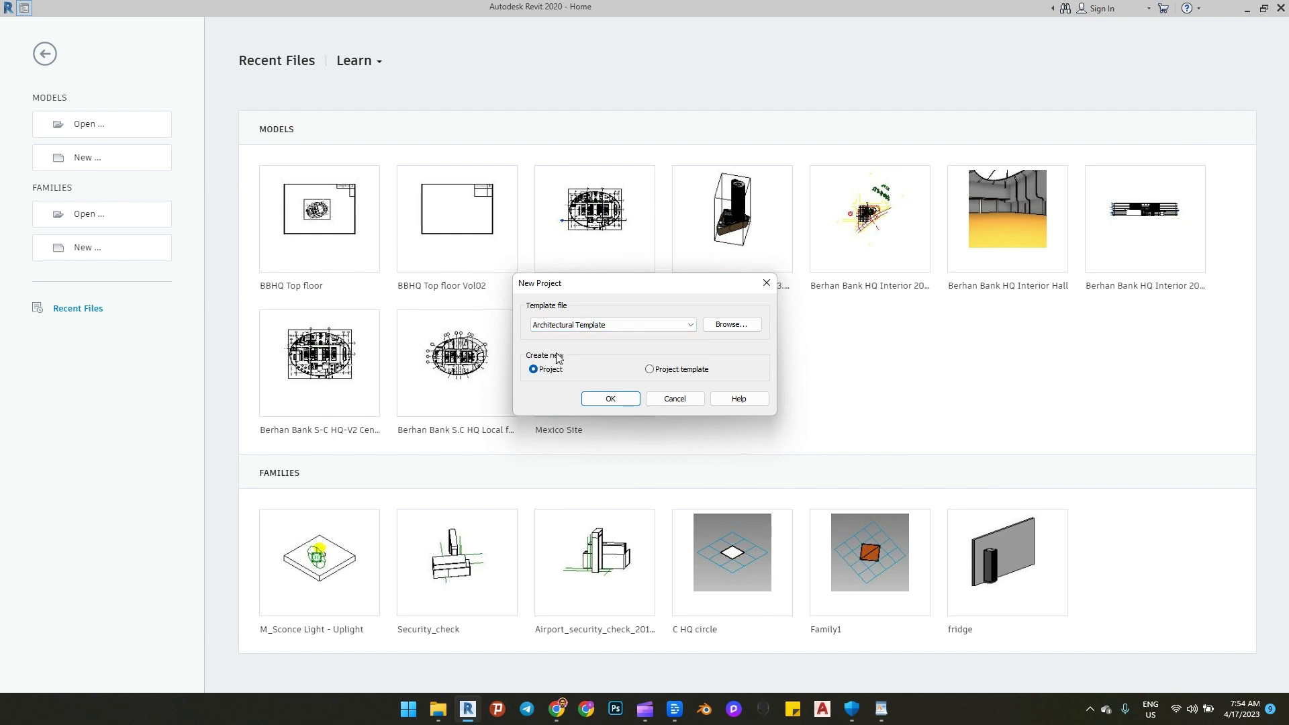
{"action": "left_click", "coordinate": [618, 400]}
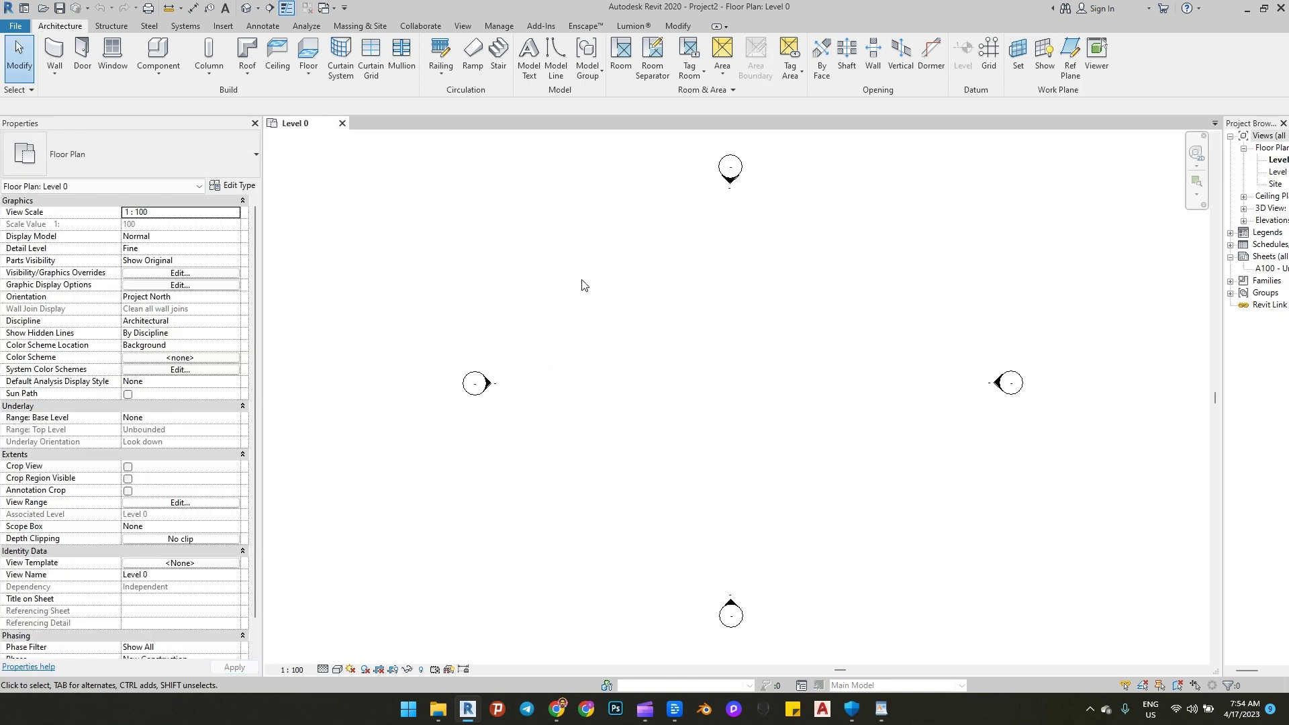
Step: Start linking a CAD file and choose Cad file 101 from the Desktop folder Youtube > Revit > coordinates
{"action": "left_click", "coordinate": [224, 27]}
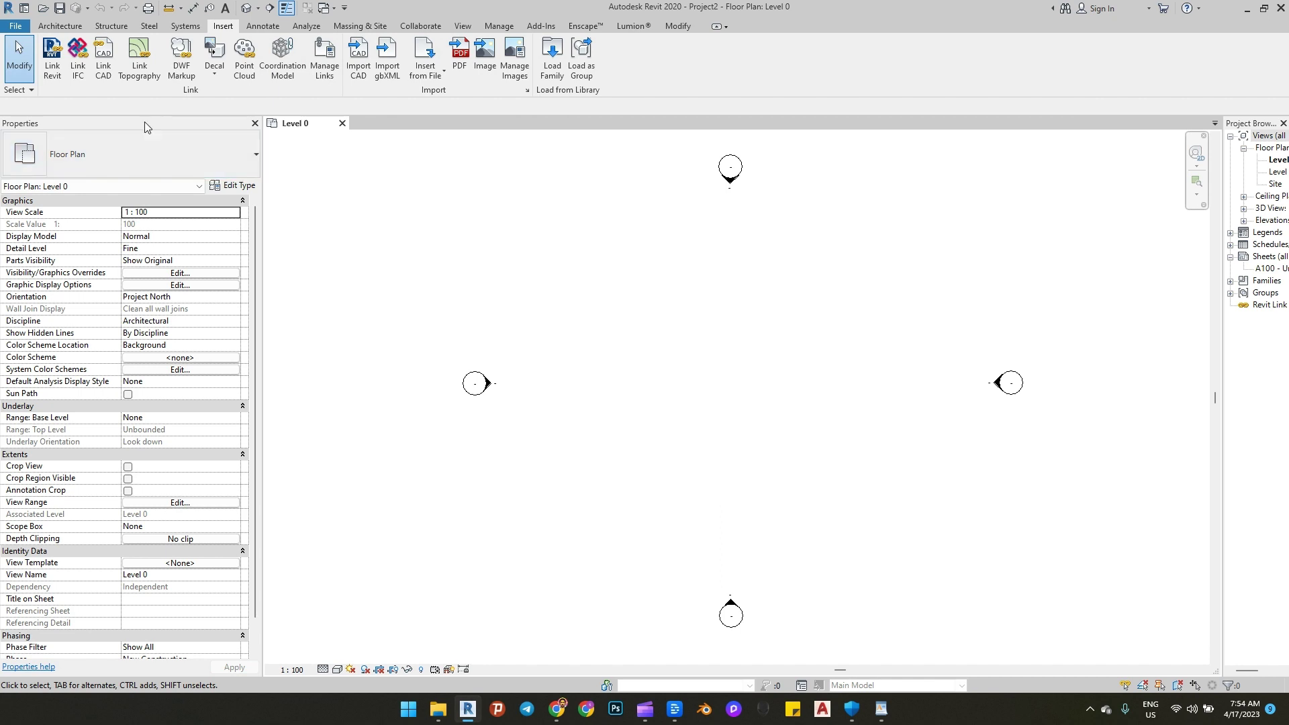
{"action": "left_click", "coordinate": [106, 77]}
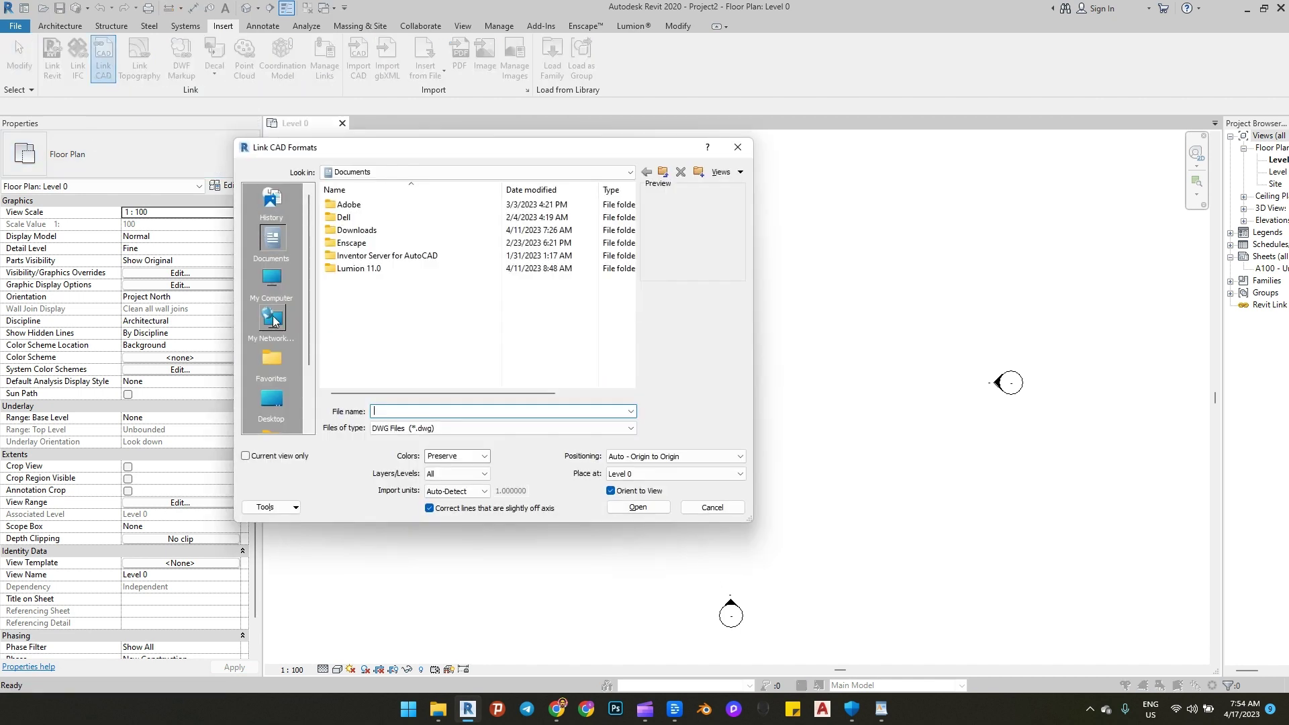
{"action": "left_click", "coordinate": [273, 291]}
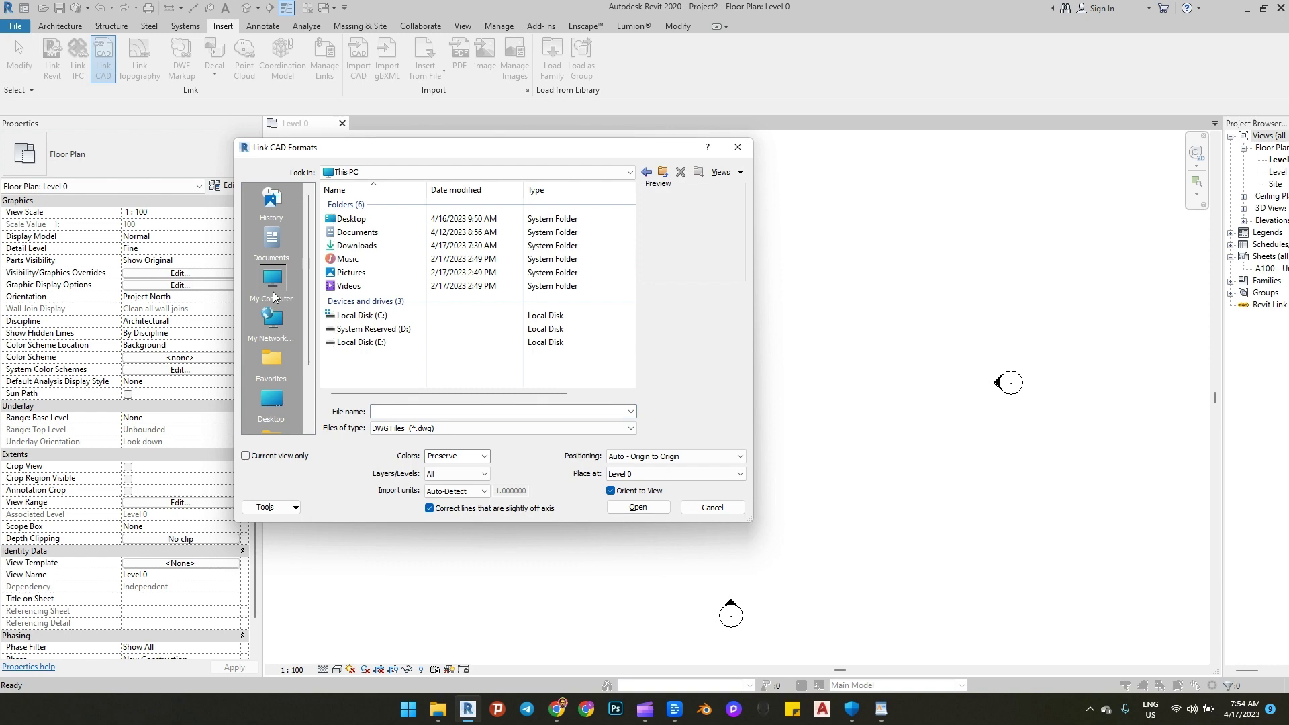
{"action": "left_click", "coordinate": [281, 397]}
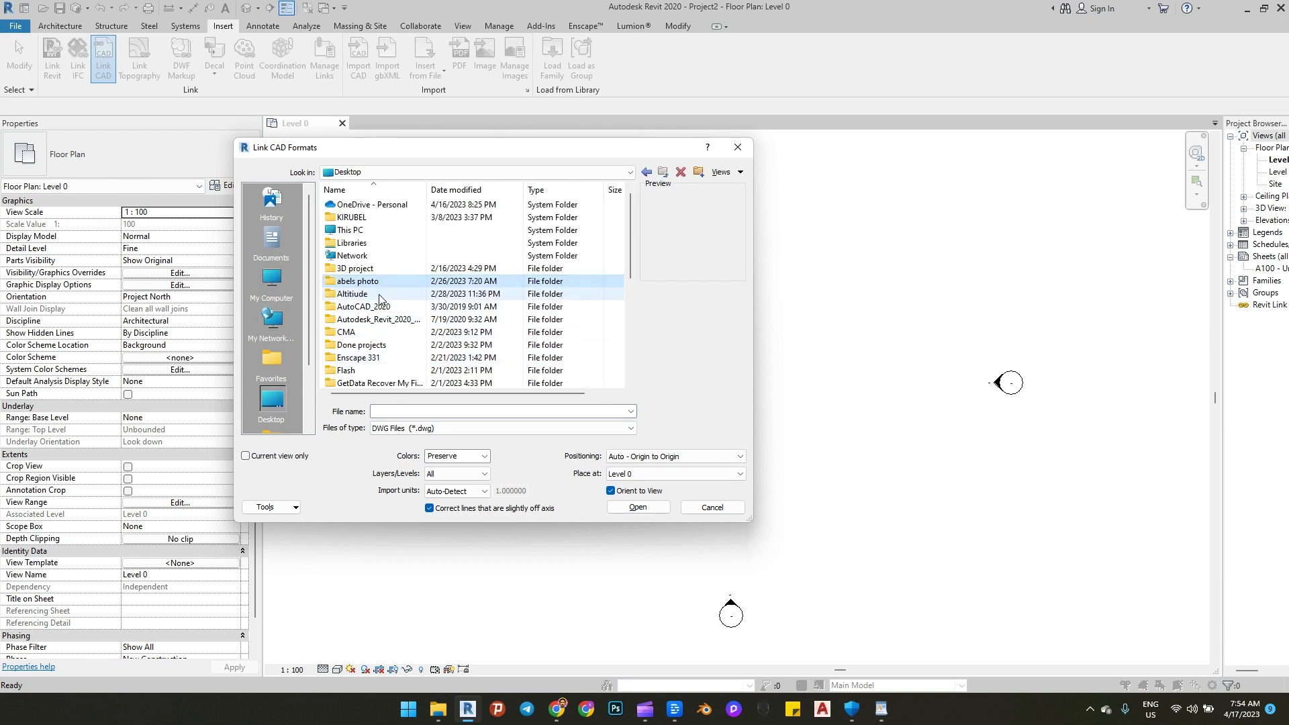
{"action": "scroll", "coordinate": [378, 294], "scroll_direction": "down", "scroll_amount": 6}
{"action": "double_click", "coordinate": [355, 364]}
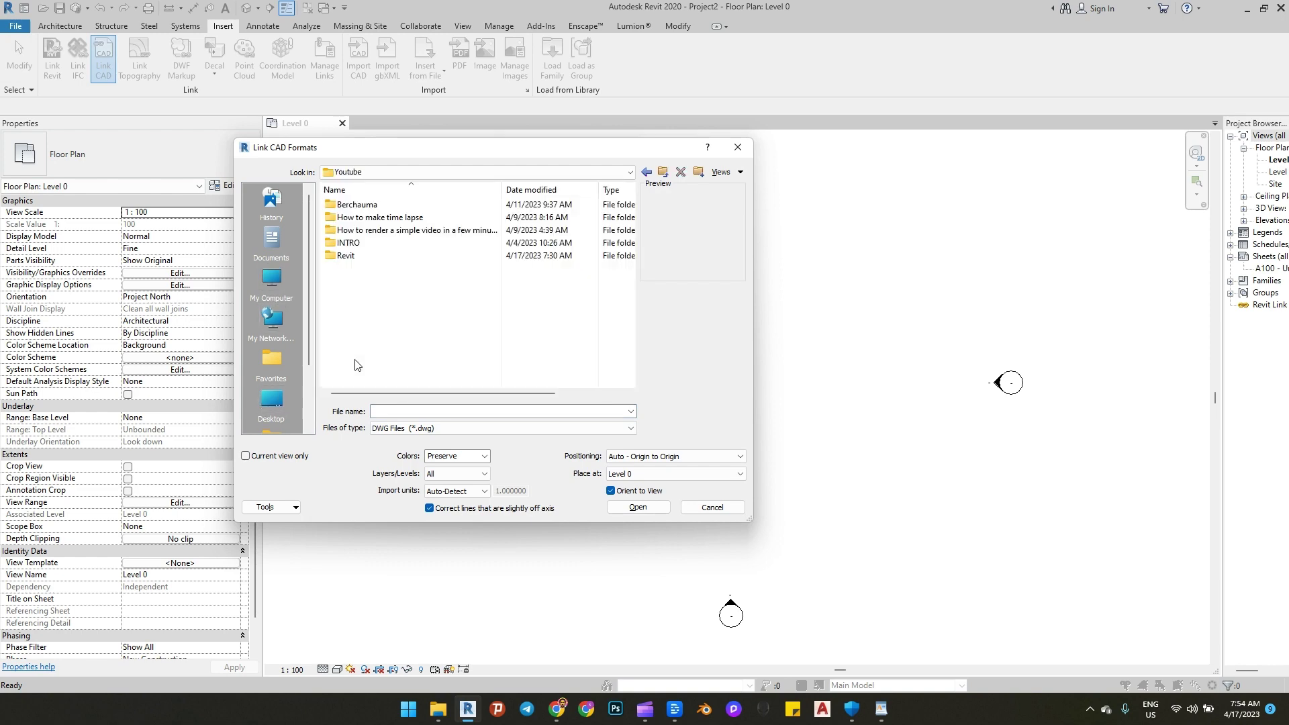
{"action": "double_click", "coordinate": [363, 257]}
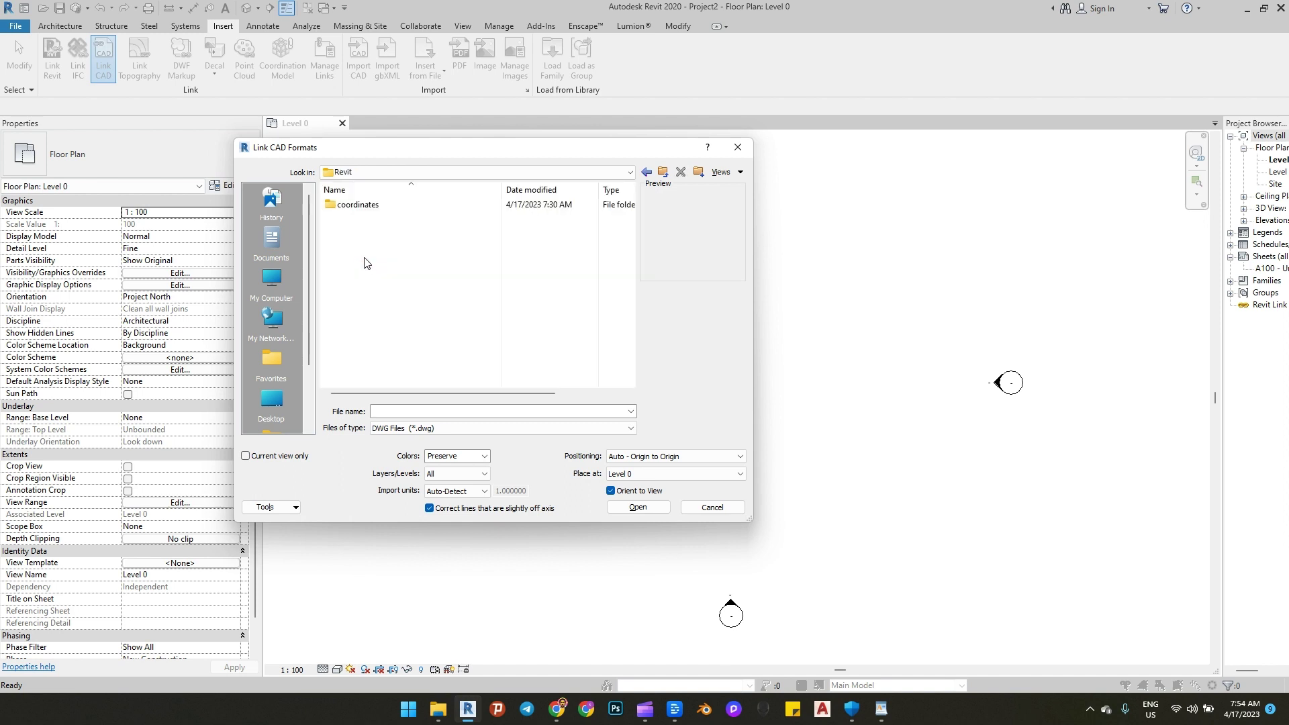
{"action": "double_click", "coordinate": [358, 205]}
{"action": "left_click", "coordinate": [367, 205]}
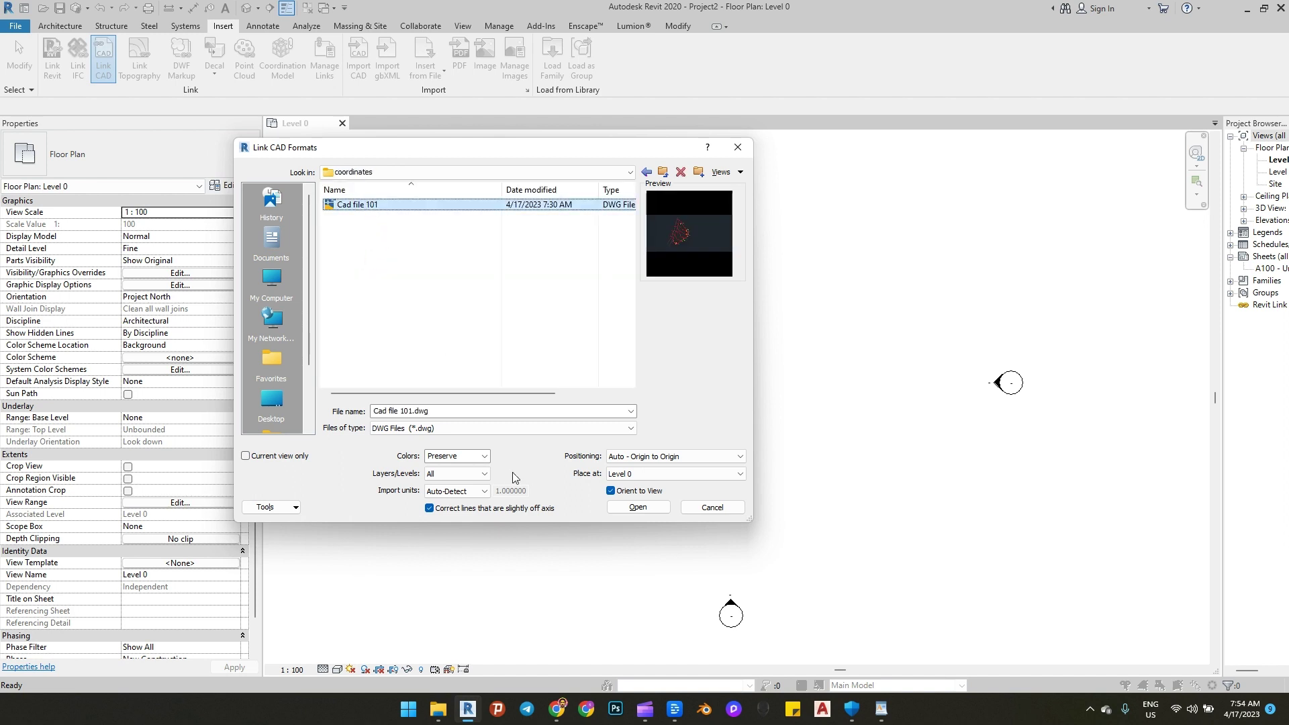
Step: Set the import units to meter and link Cad file 101.dwg into the Level 0 plan
{"action": "left_click", "coordinate": [464, 491]}
{"action": "left_click", "coordinate": [455, 526]}
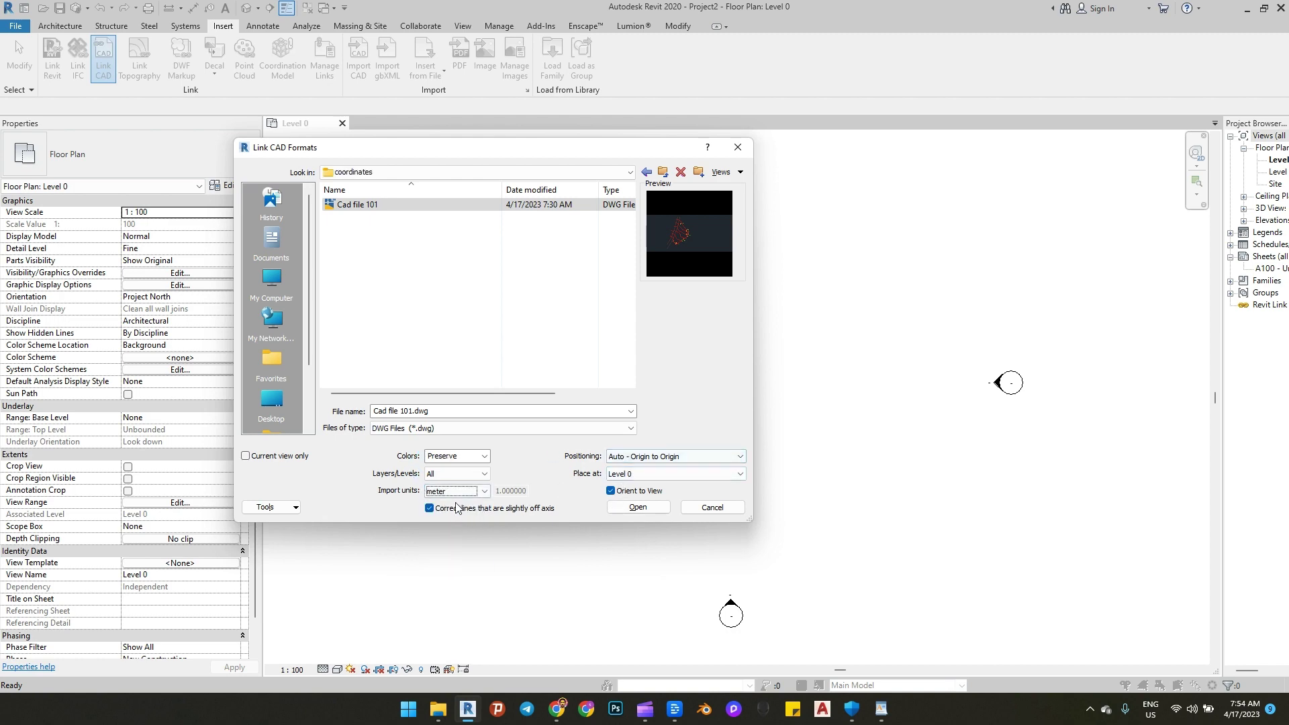
{"action": "left_click", "coordinate": [637, 508]}
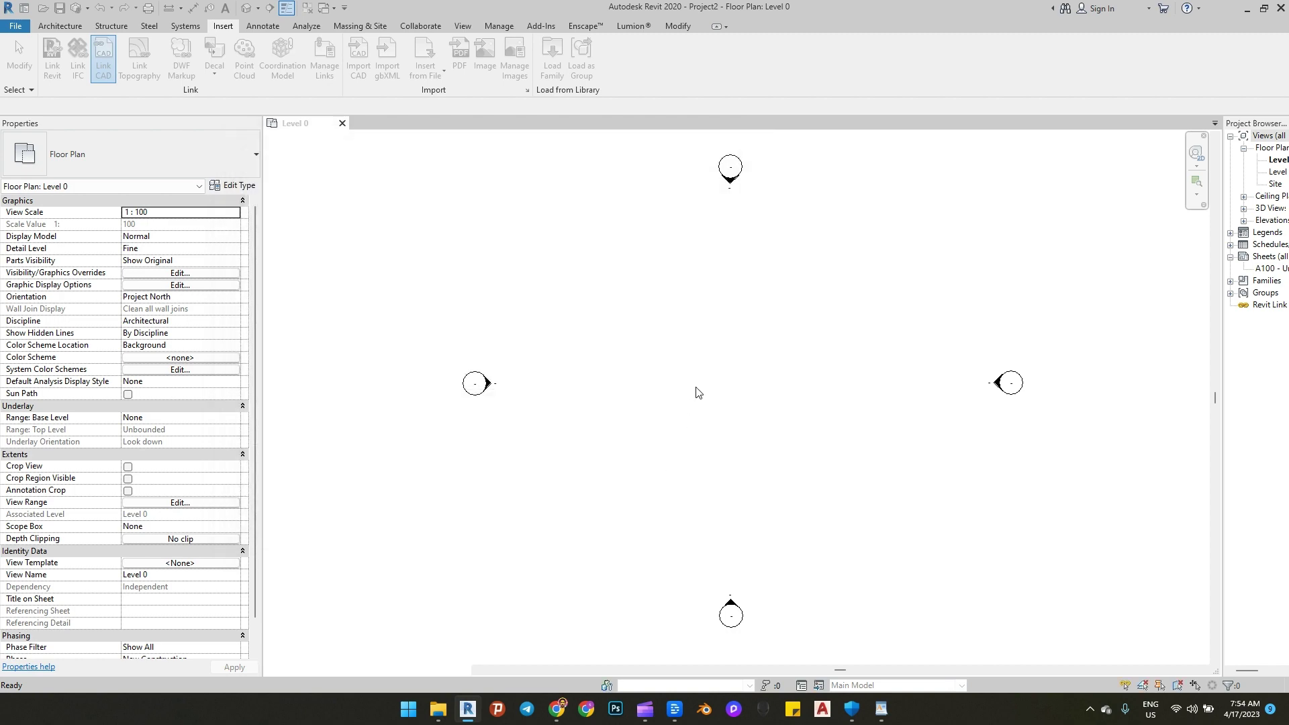
{"action": "scroll", "coordinate": [646, 410], "scroll_direction": "down", "scroll_amount": 8}
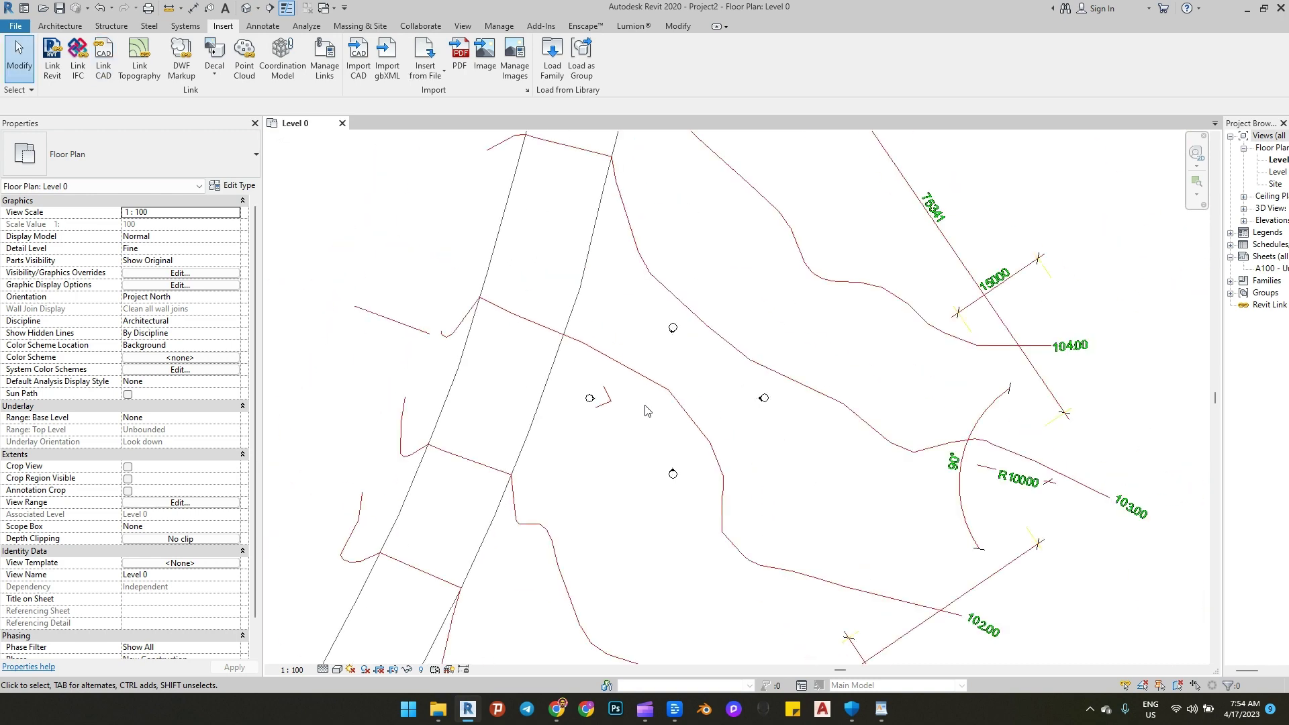
{"action": "scroll", "coordinate": [646, 409], "scroll_direction": "down", "scroll_amount": 2}
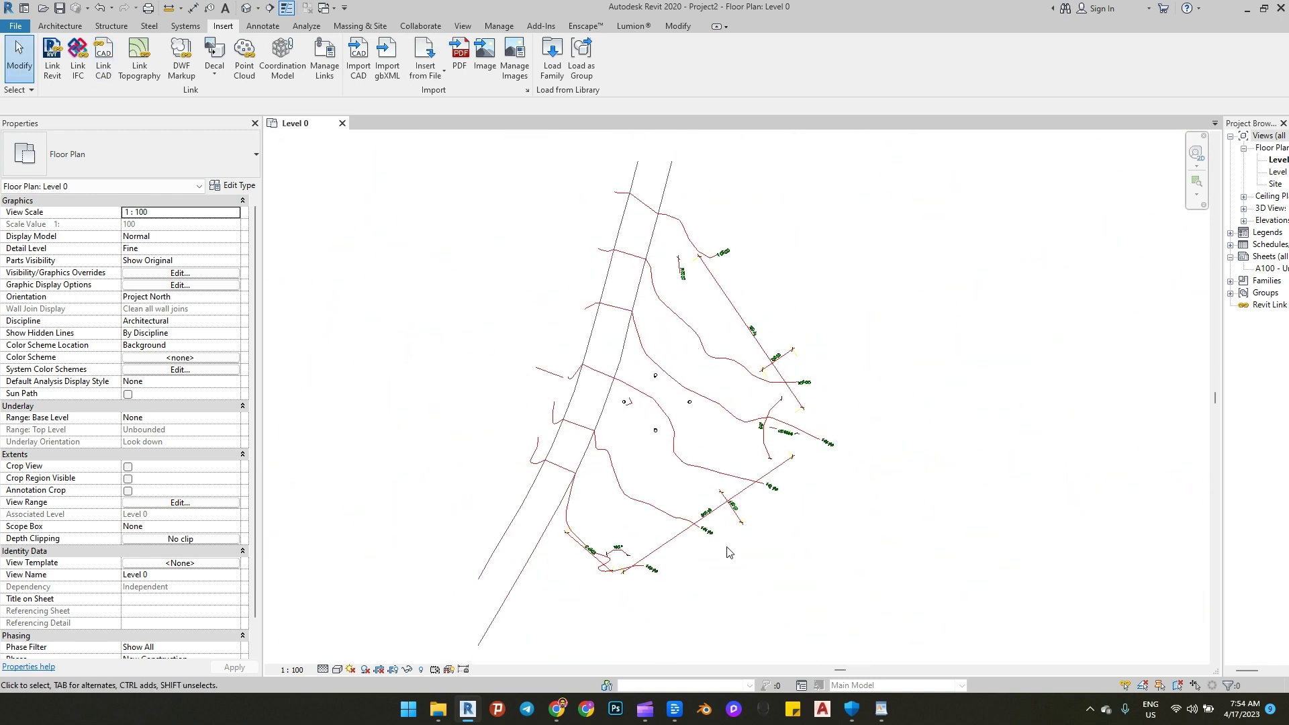
Step: Acquire the shared coordinates from the linked Cad file 101 drawing
{"action": "left_click", "coordinate": [500, 27]}
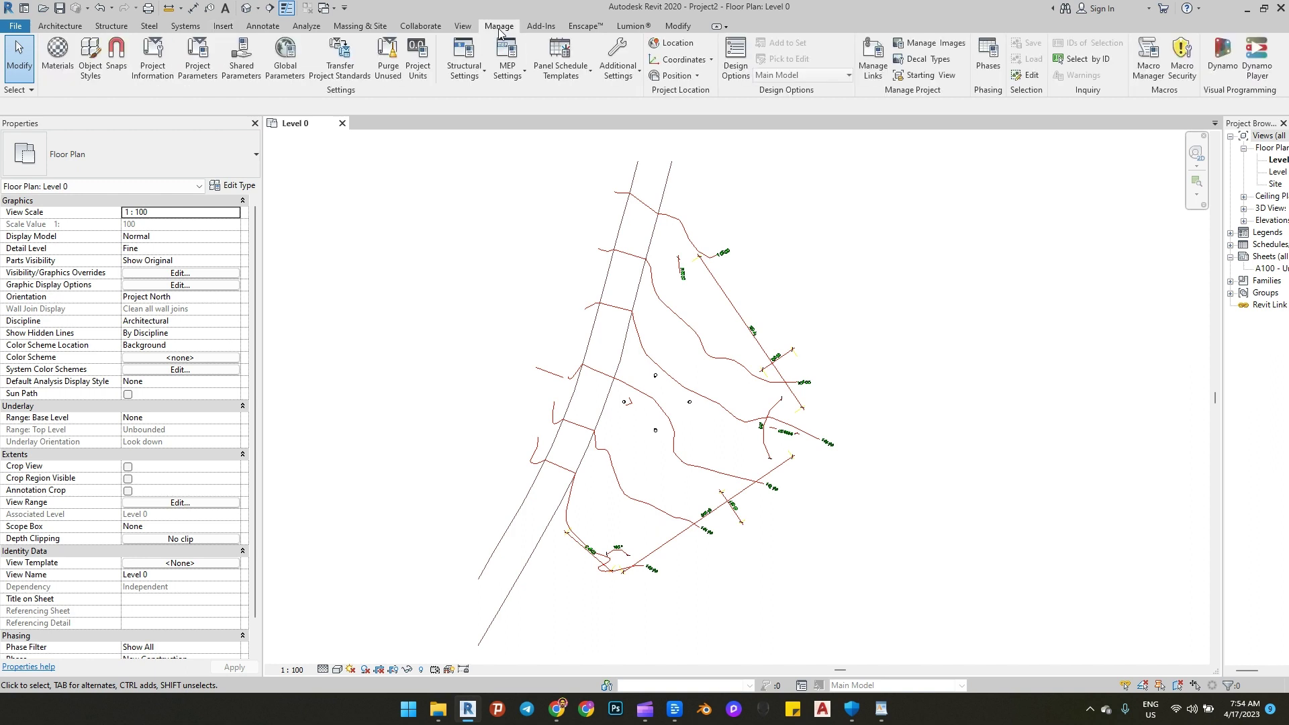
{"action": "left_click", "coordinate": [710, 62]}
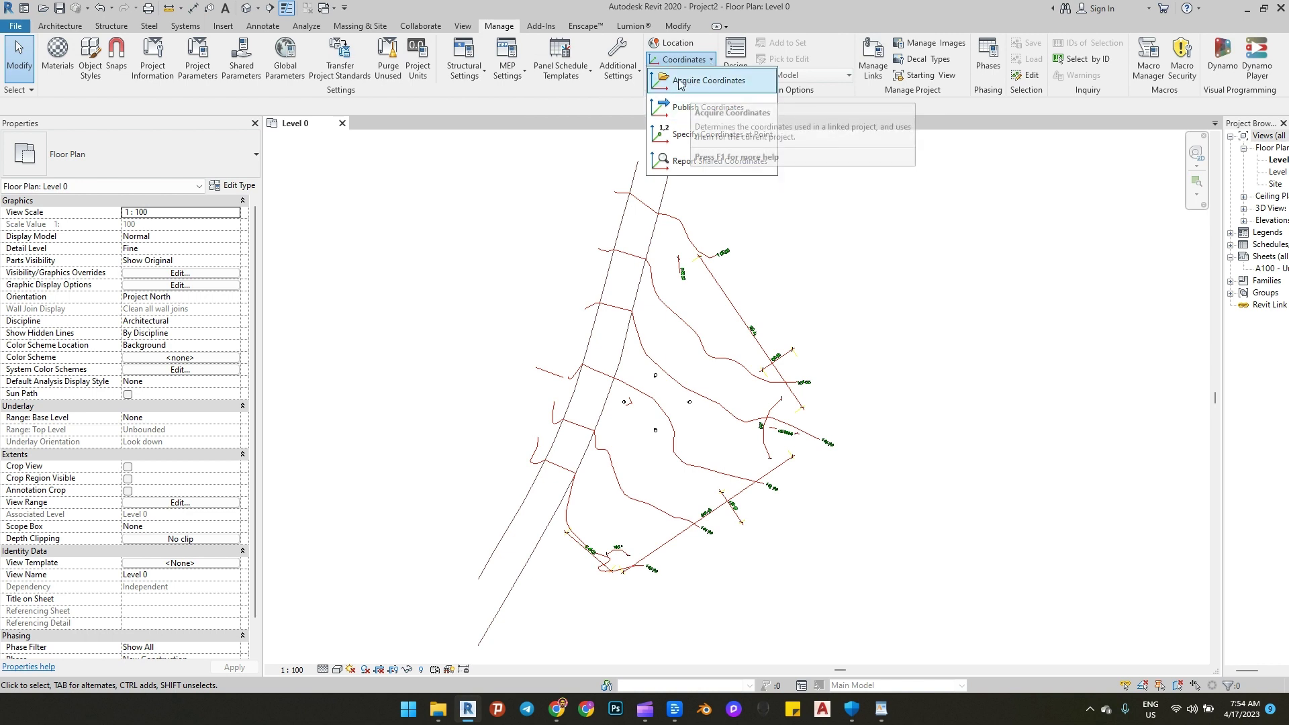
{"action": "left_click", "coordinate": [705, 82]}
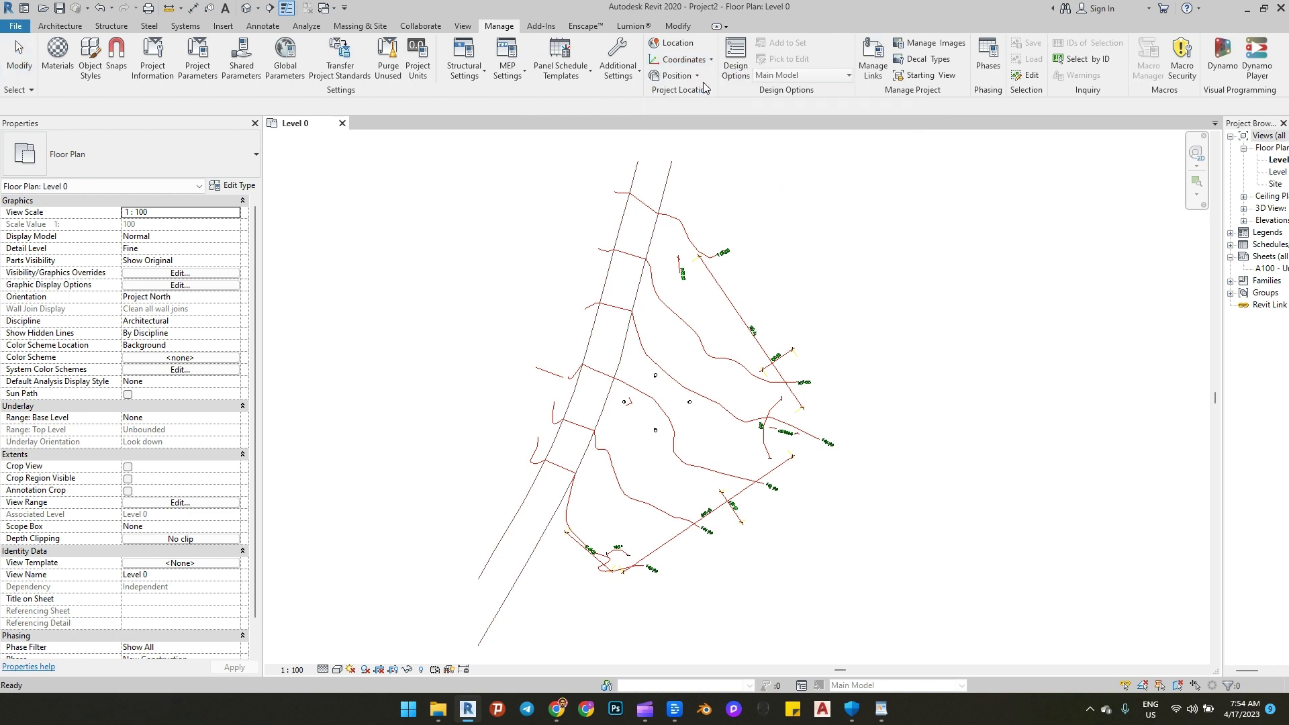
{"action": "left_click", "coordinate": [662, 216]}
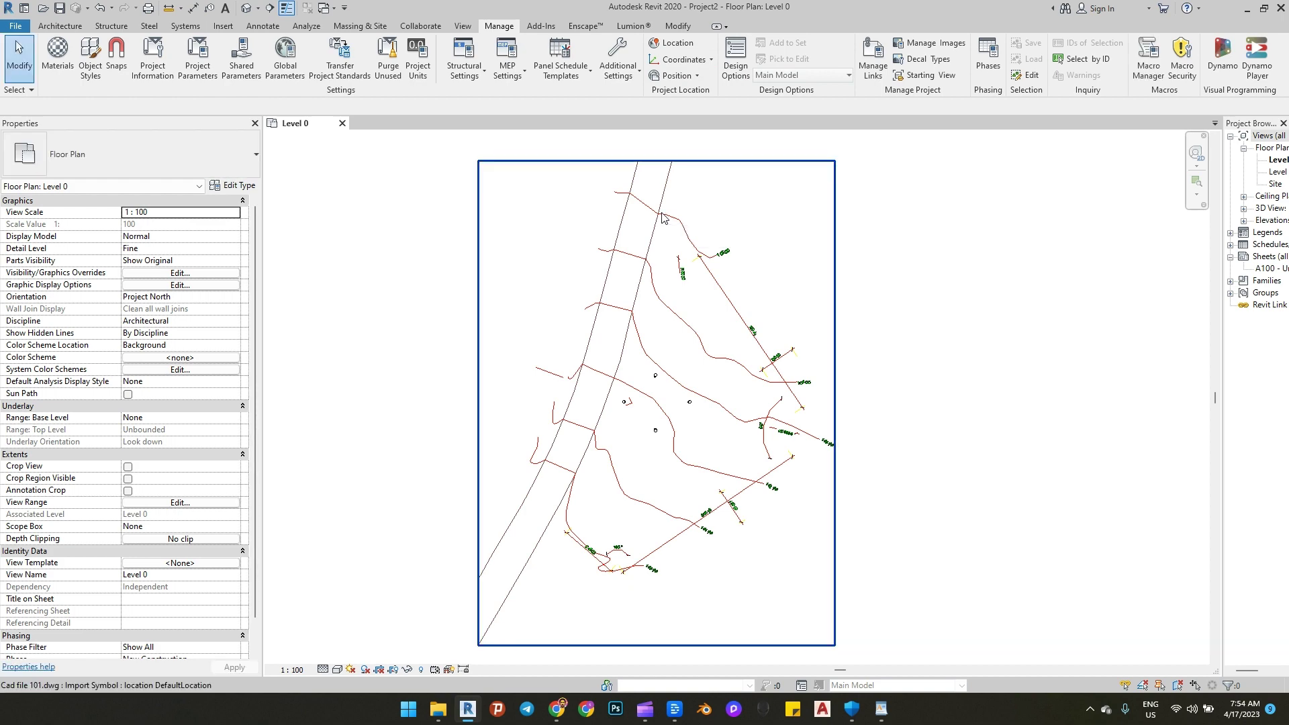
{"action": "left_click", "coordinate": [617, 227]}
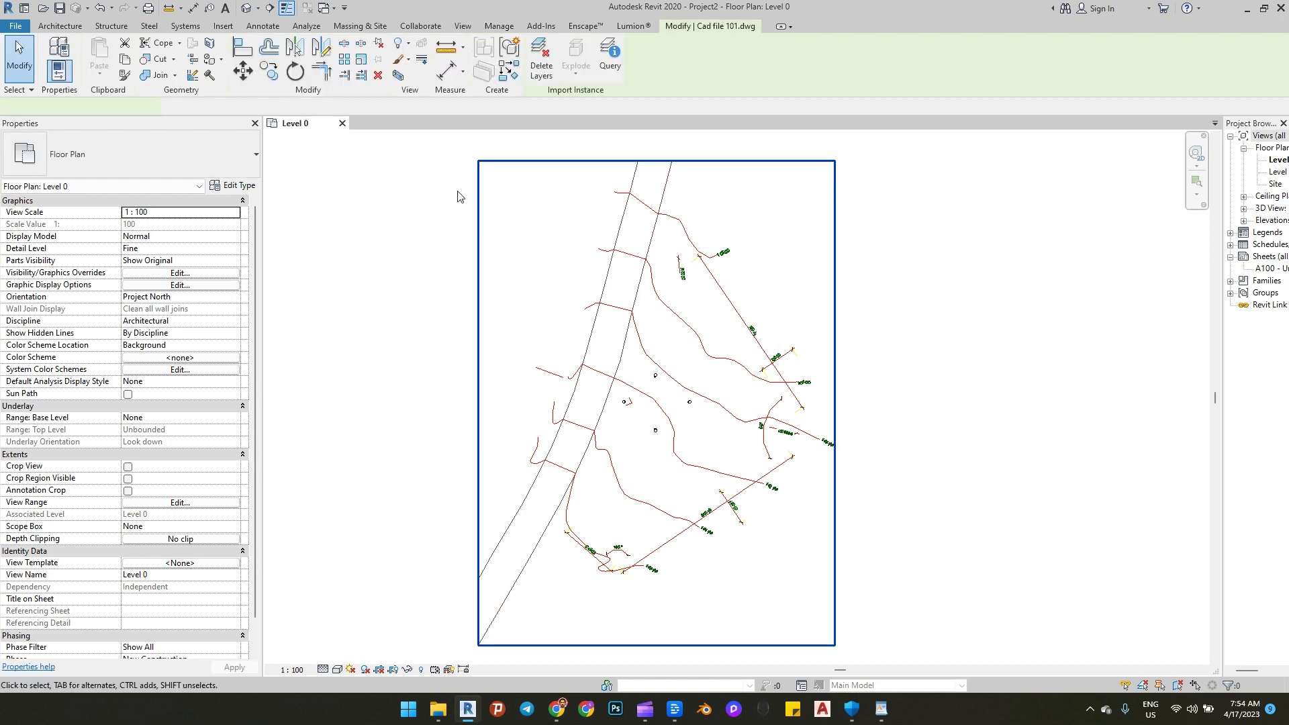
{"action": "key", "text": "Escape"}
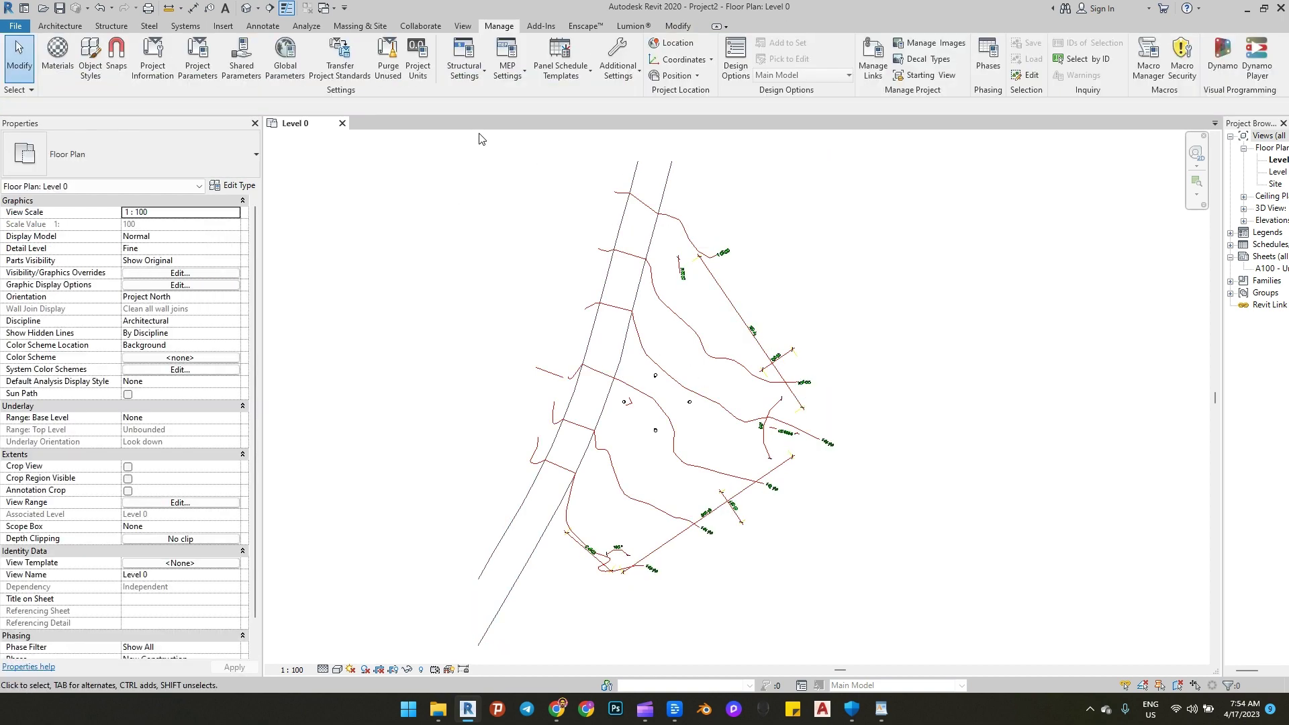
Step: Start a toposurface from an import instance, using the linked Cad file 101 drawing as its source
{"action": "left_click", "coordinate": [359, 27]}
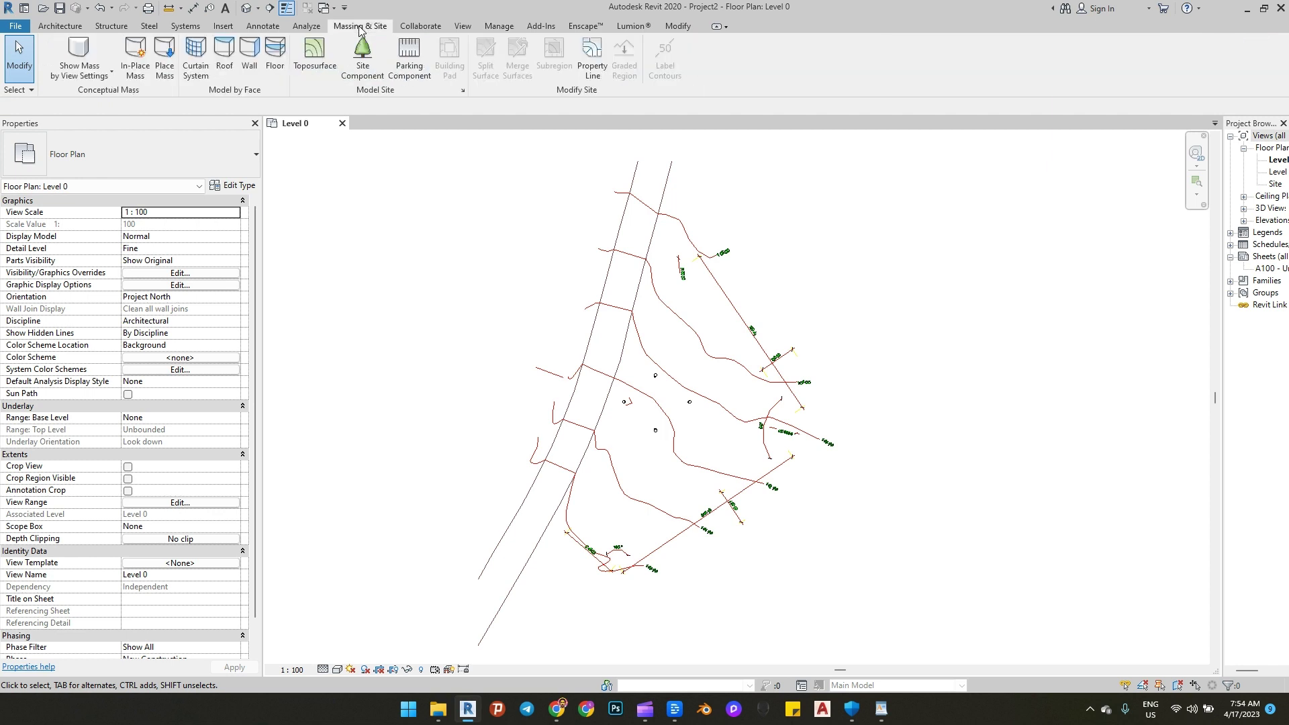
{"action": "left_click", "coordinate": [310, 70]}
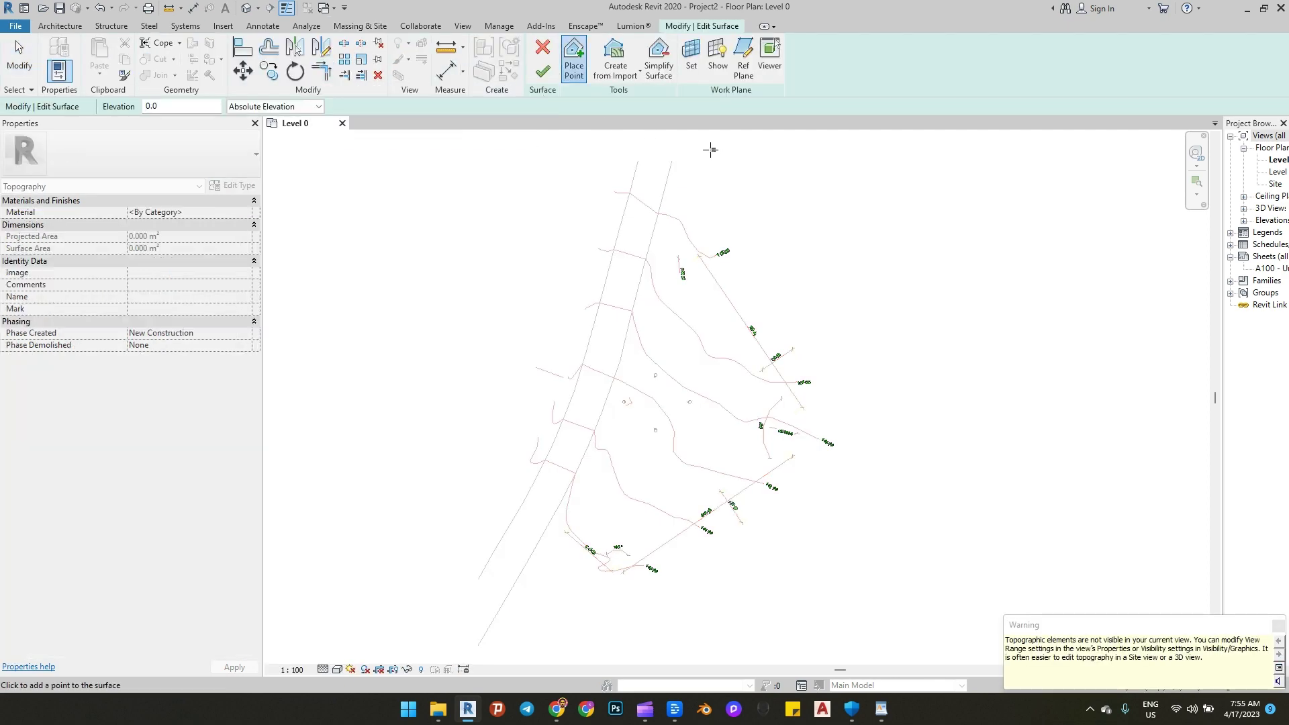
{"action": "left_click", "coordinate": [627, 76]}
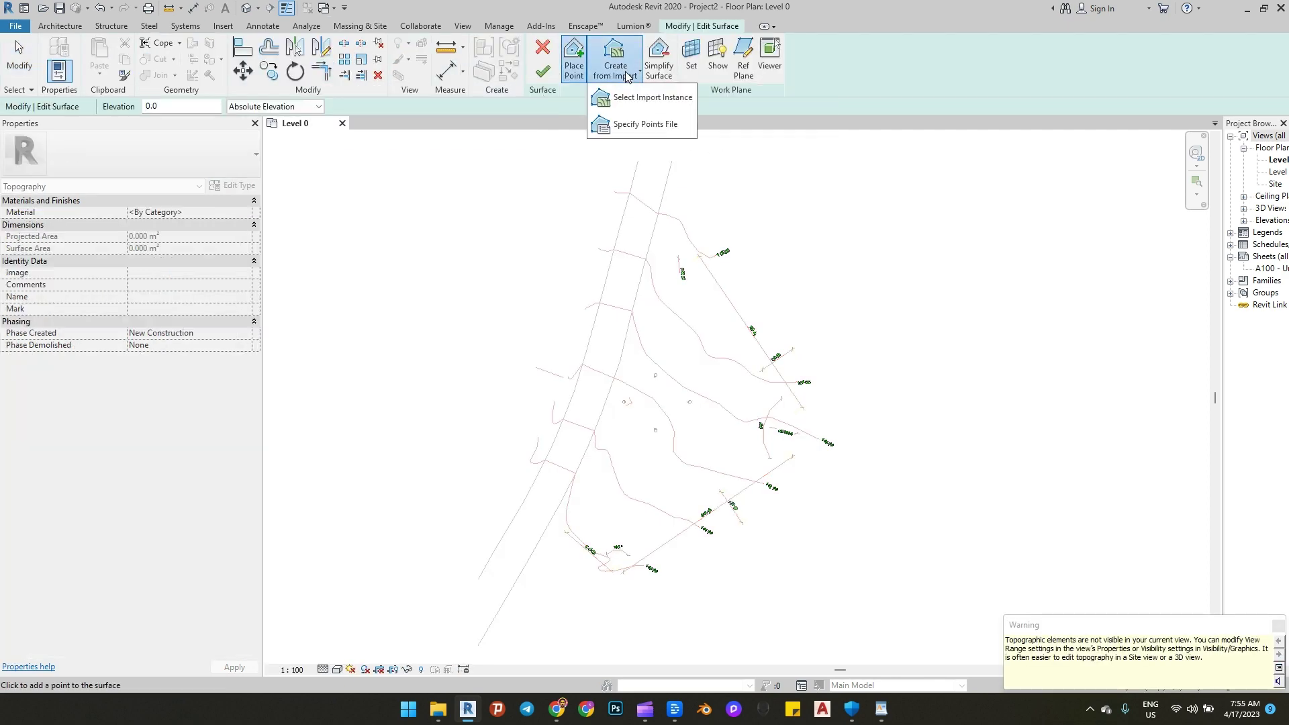
{"action": "left_click", "coordinate": [658, 102]}
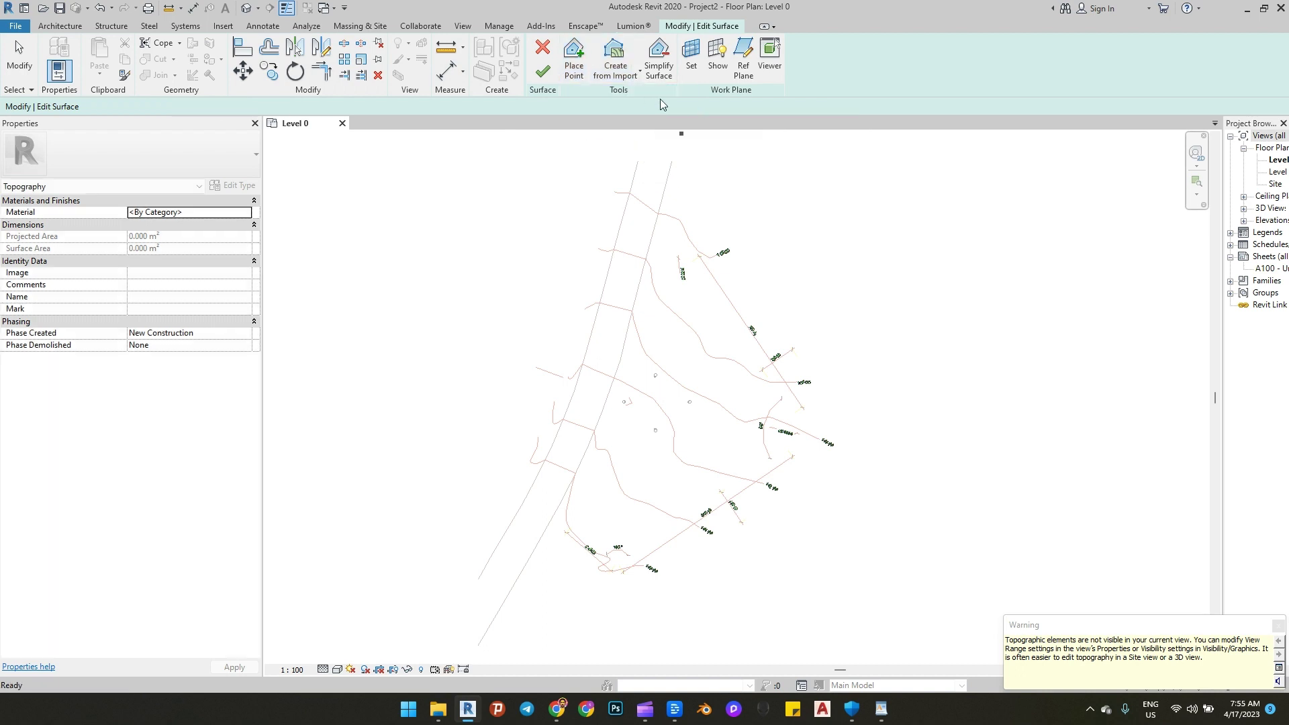
{"action": "left_click", "coordinate": [687, 225]}
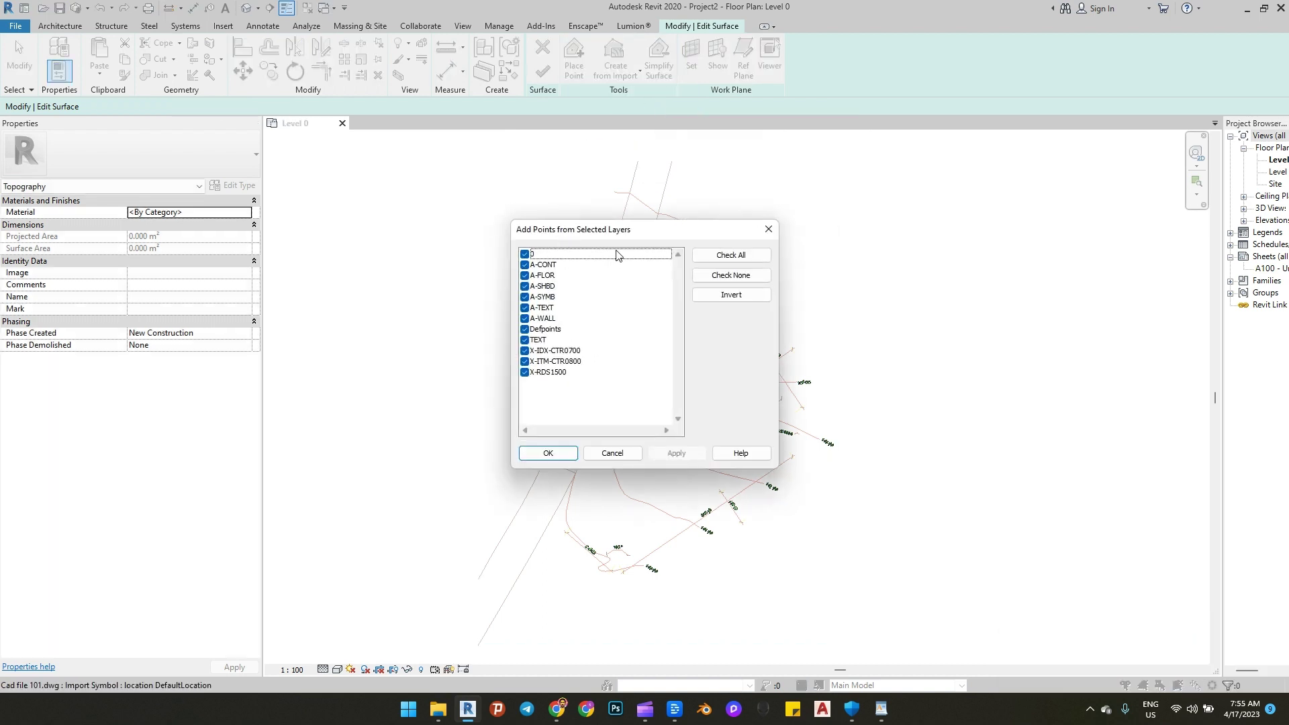
Step: Add surface points from the A-CONT layer only and finish the toposurface
{"action": "left_click", "coordinate": [733, 277]}
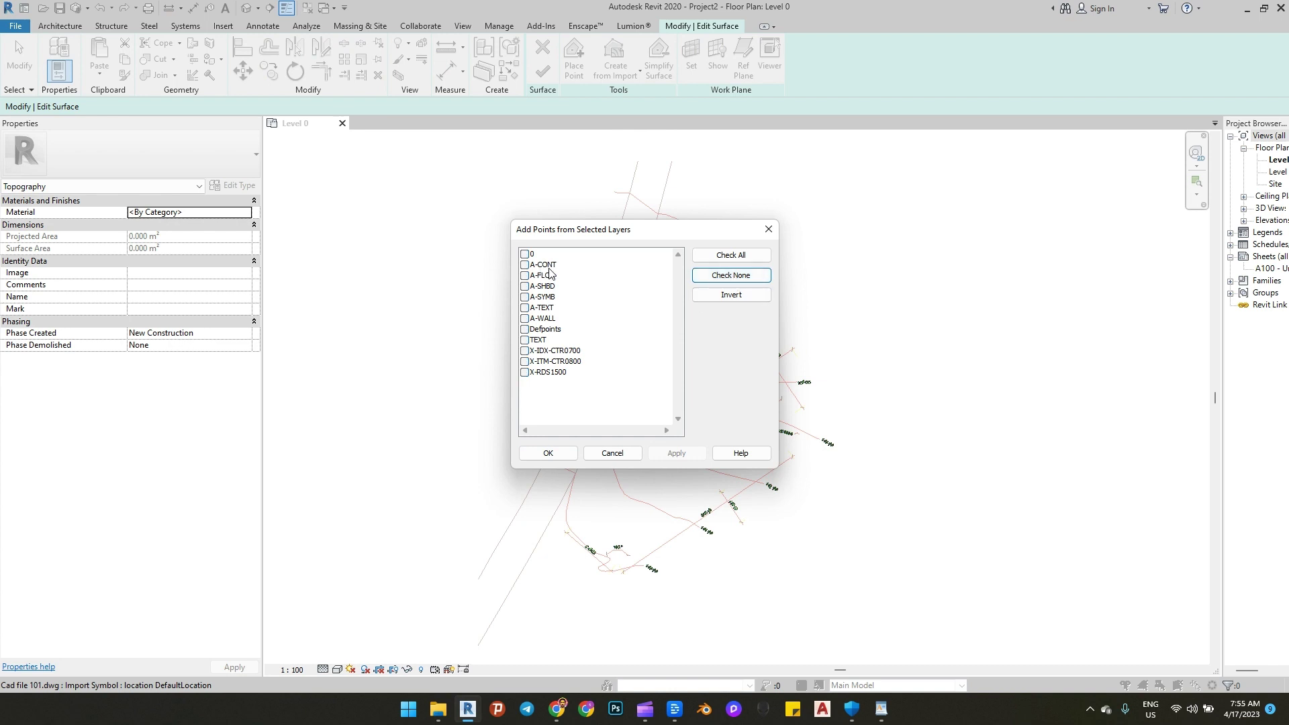
{"action": "left_click", "coordinate": [525, 265]}
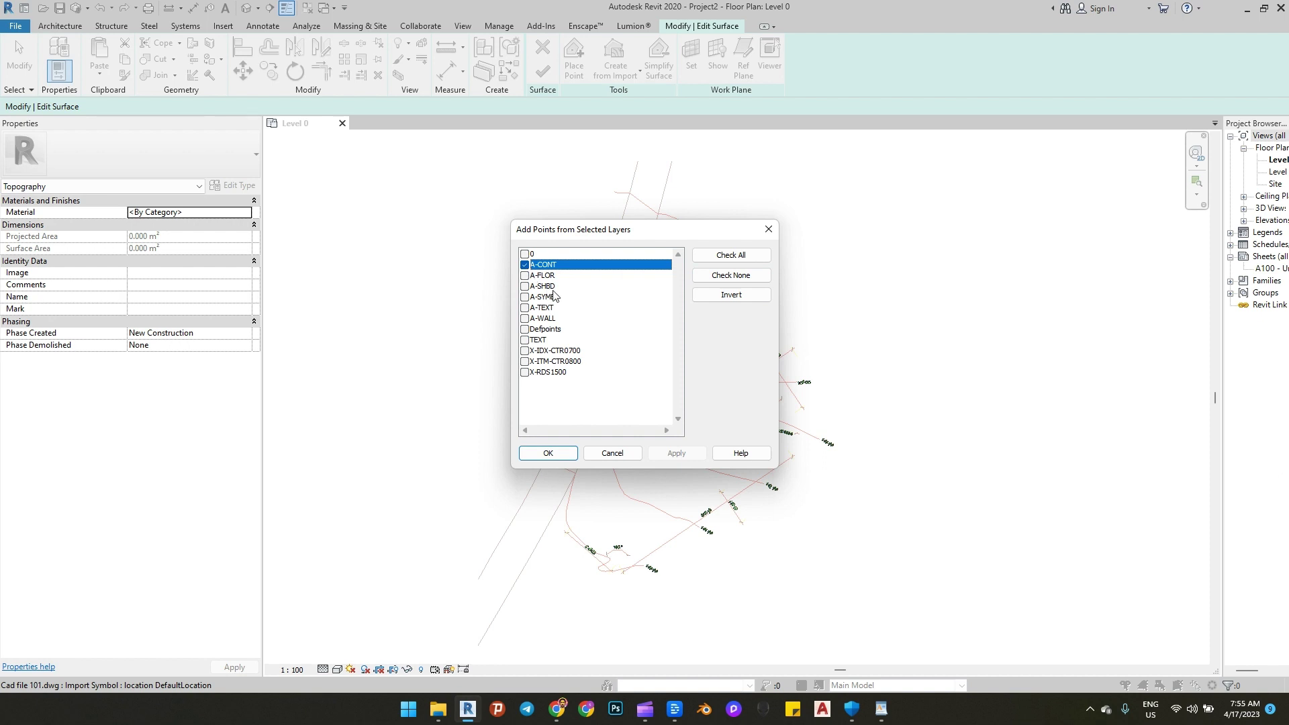
{"action": "left_click", "coordinate": [548, 454]}
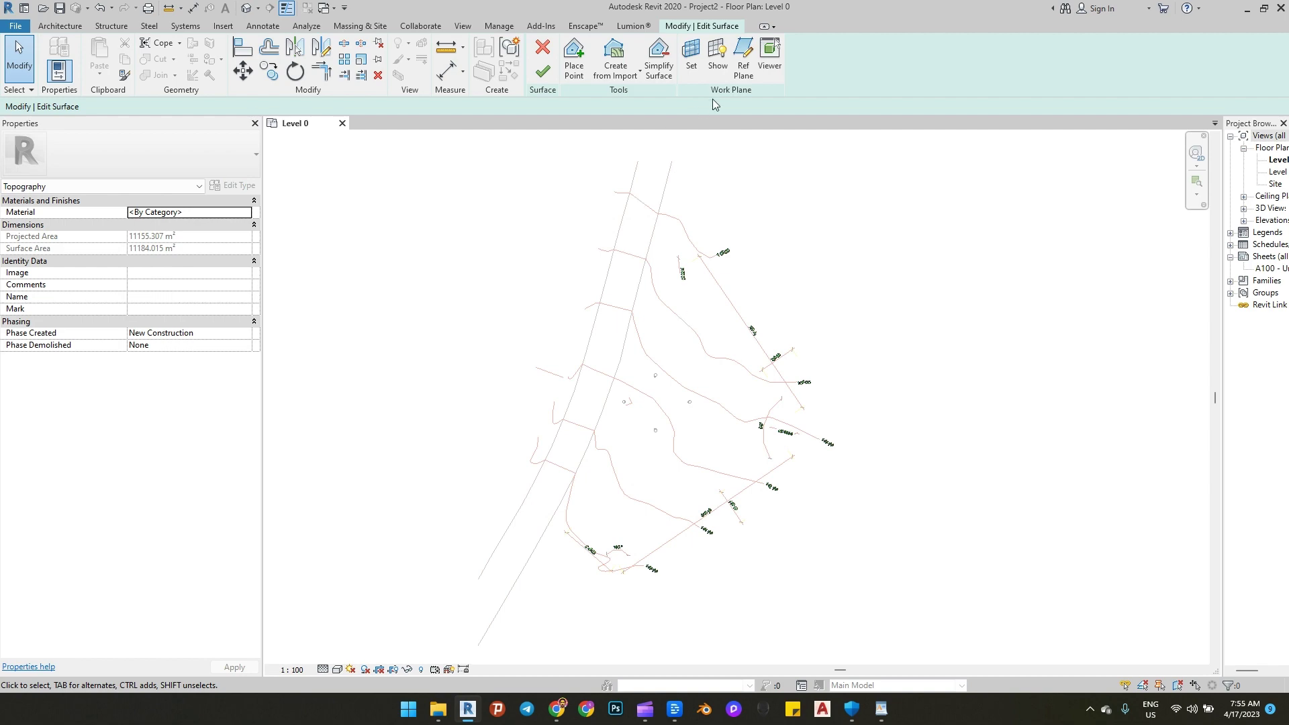
{"action": "left_click", "coordinate": [542, 71]}
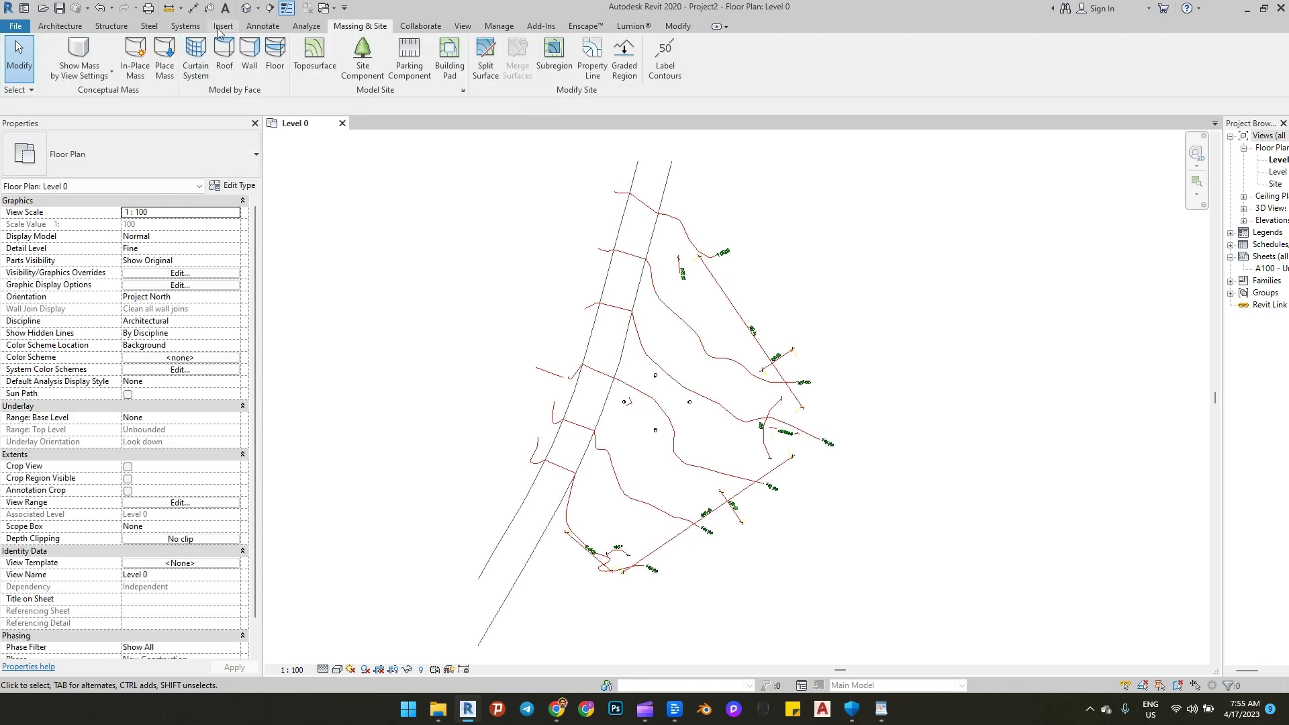
Step: Open the default 3D view and inspect the toposurface from several angles
{"action": "left_click", "coordinate": [246, 11]}
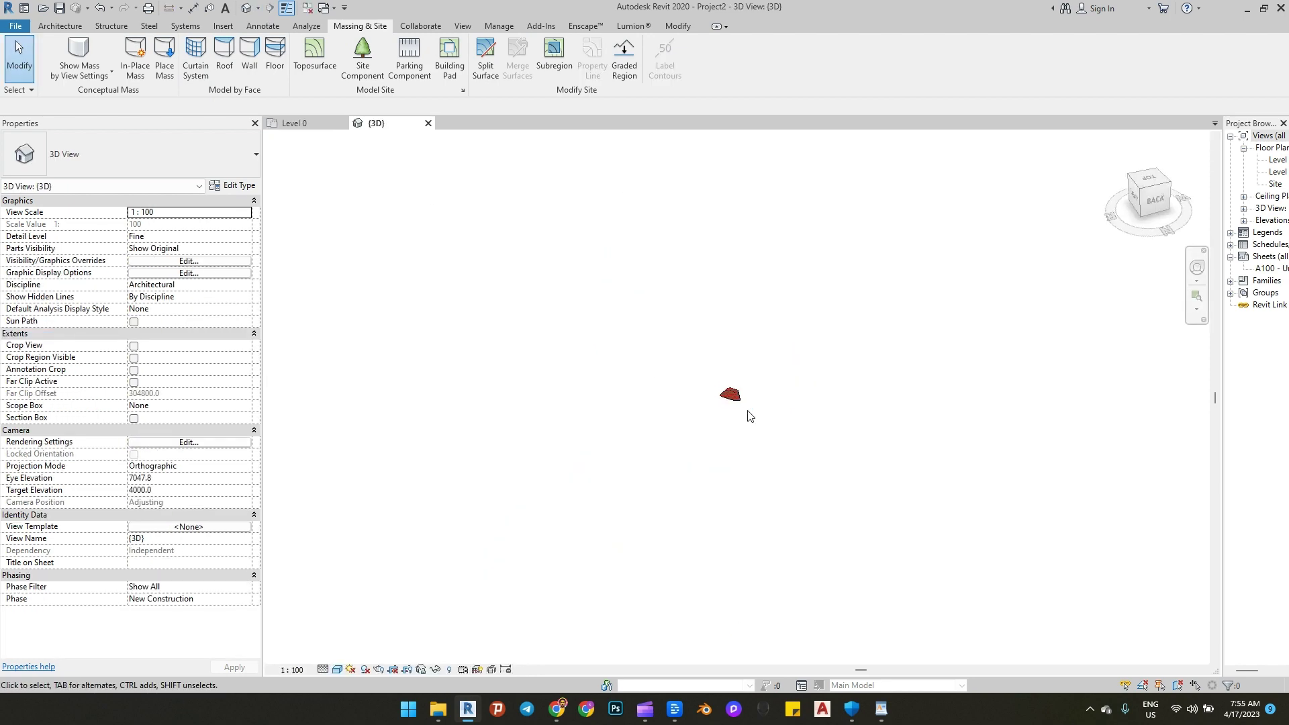
{"action": "scroll", "coordinate": [728, 396], "scroll_direction": "up", "scroll_amount": 10}
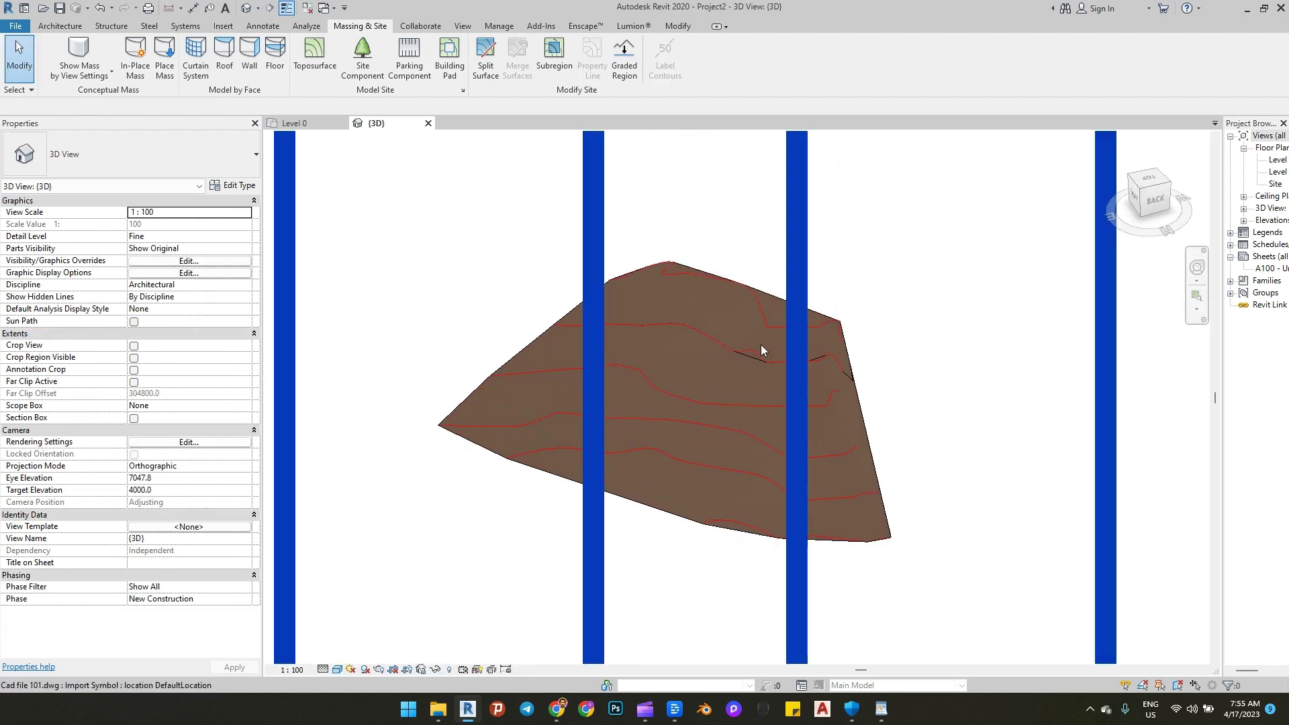
{"action": "scroll", "coordinate": [763, 356], "scroll_direction": "down", "scroll_amount": 8}
{"action": "mouse_move", "coordinate": [749, 356]}
{"action": "middle_mouse_down", "text": "shift"}
{"action": "mouse_move", "coordinate": [738, 208]}
{"action": "mouse_move", "coordinate": [639, 434]}
{"action": "mouse_move", "coordinate": [682, 276]}
{"action": "mouse_move", "coordinate": [679, 233]}
{"action": "middle_mouse_up", "text": "shift"}
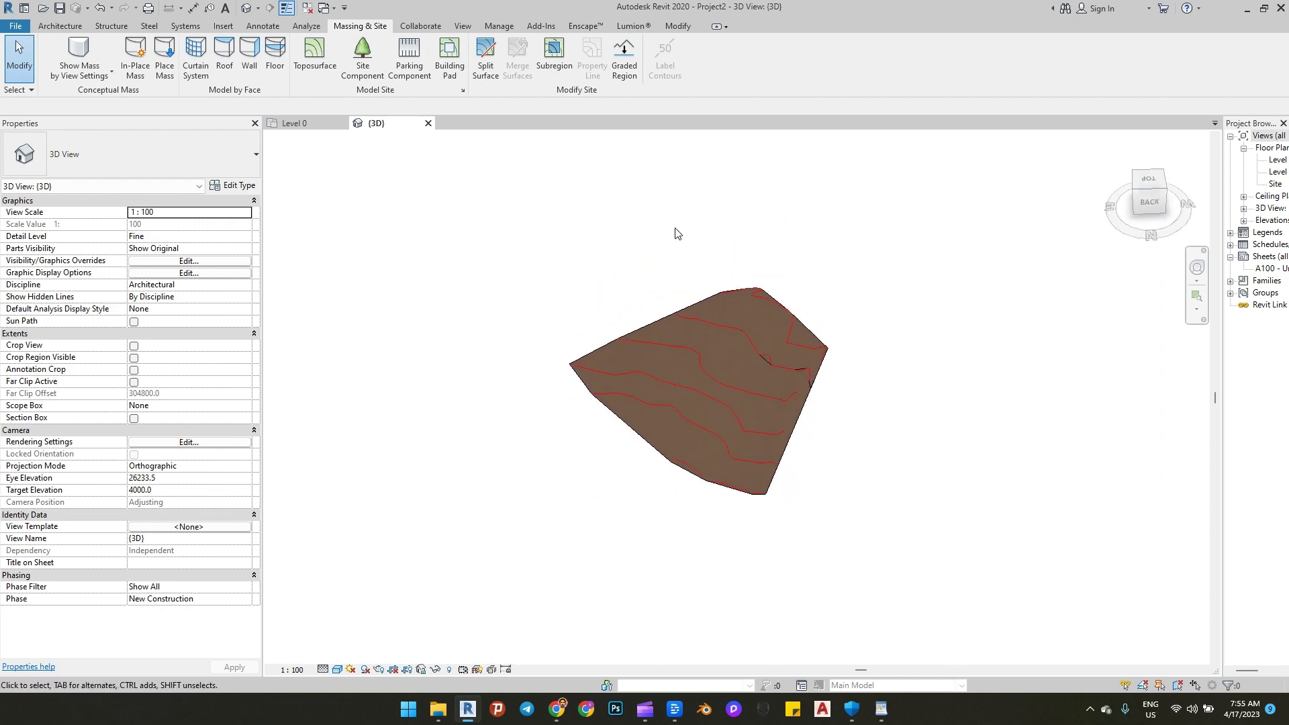
{"action": "middle_click_drag", "start_coordinate": [695, 342], "coordinate": [756, 358], "text": "shift"}
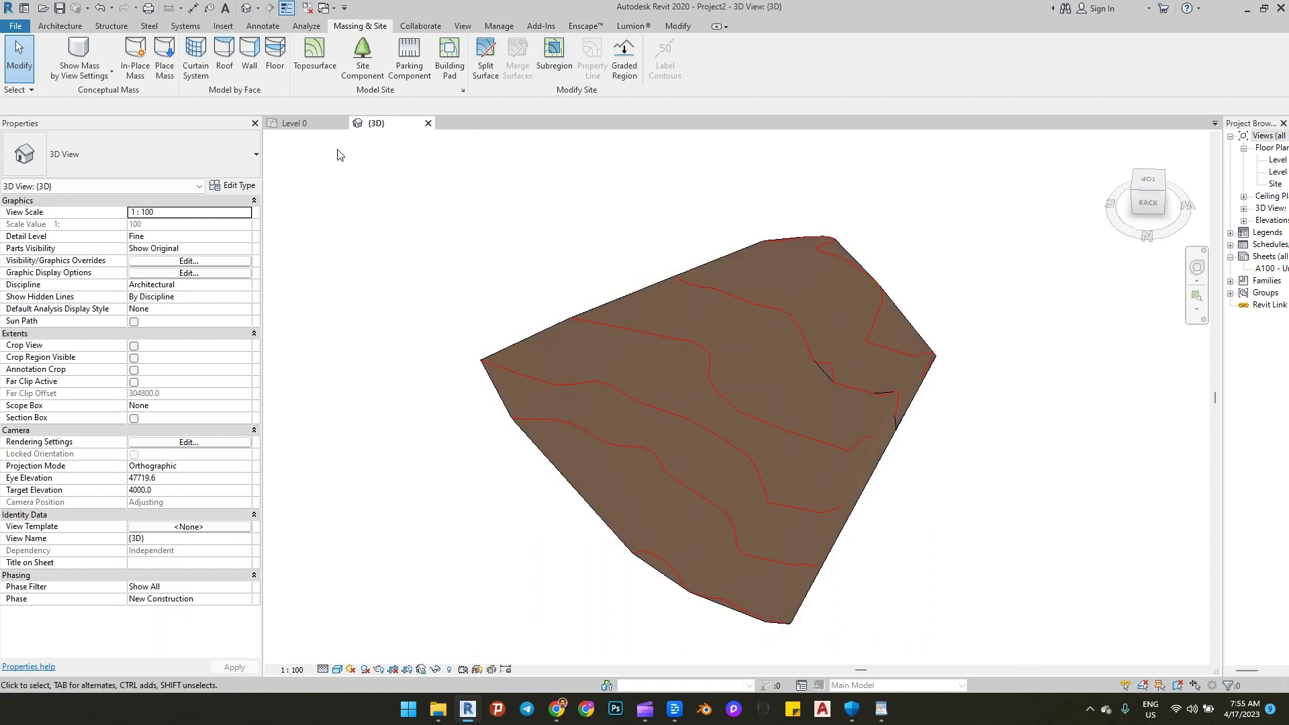
{"action": "left_click", "coordinate": [60, 26]}
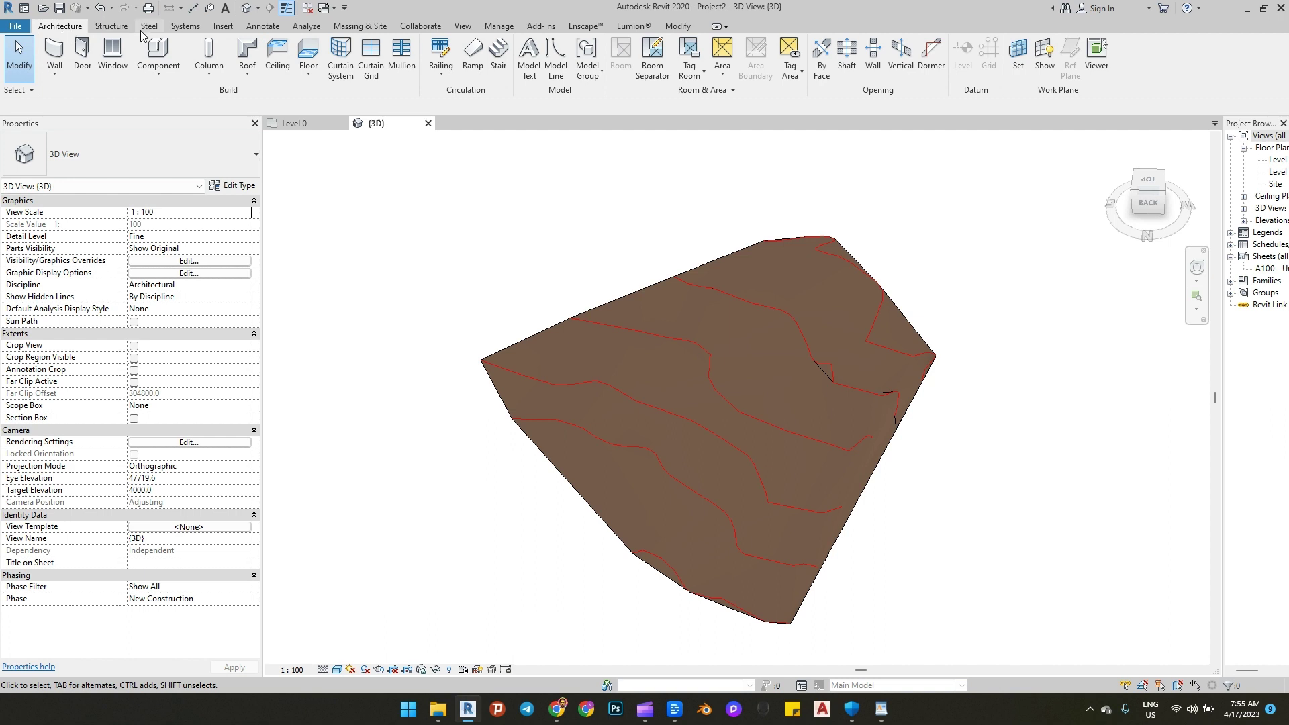
Step: Place a spot elevation without a leader on the toposurface in the 3D view
{"action": "left_click", "coordinate": [350, 28]}
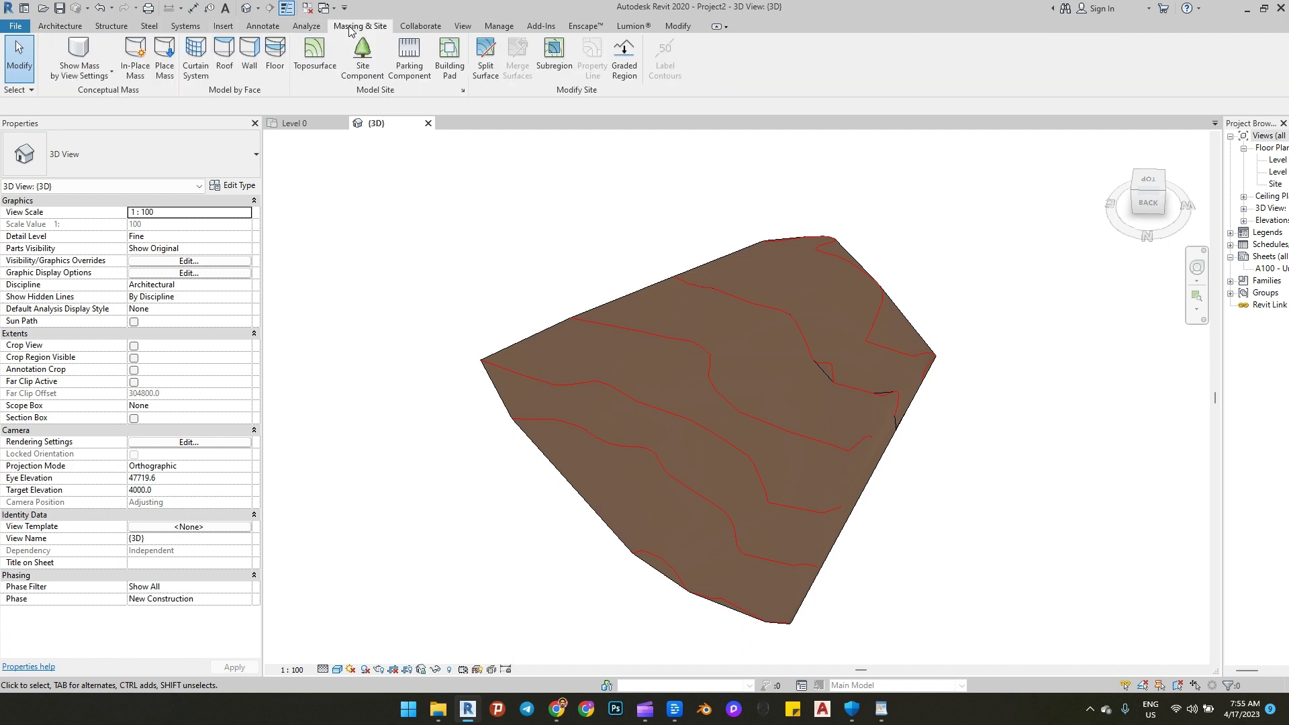
{"action": "left_click", "coordinate": [267, 29]}
{"action": "left_click", "coordinate": [238, 57]}
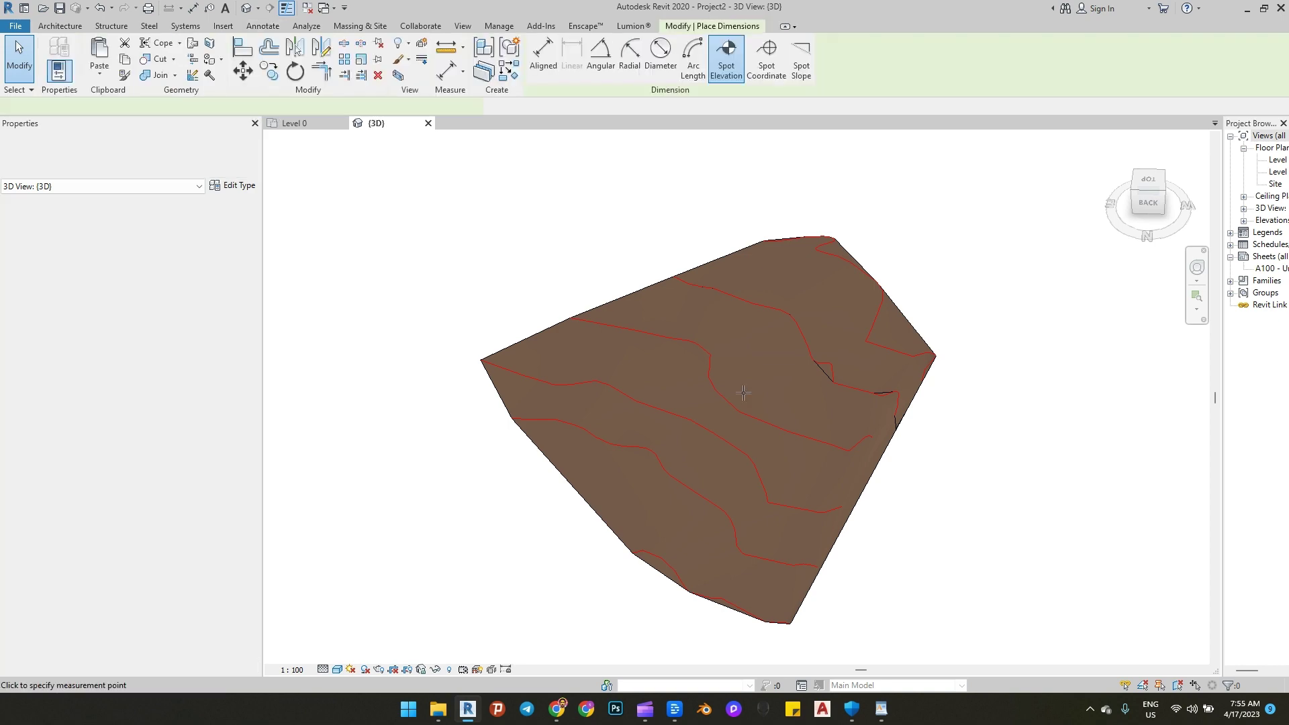
{"action": "scroll", "coordinate": [743, 393], "scroll_direction": "up", "scroll_amount": 6}
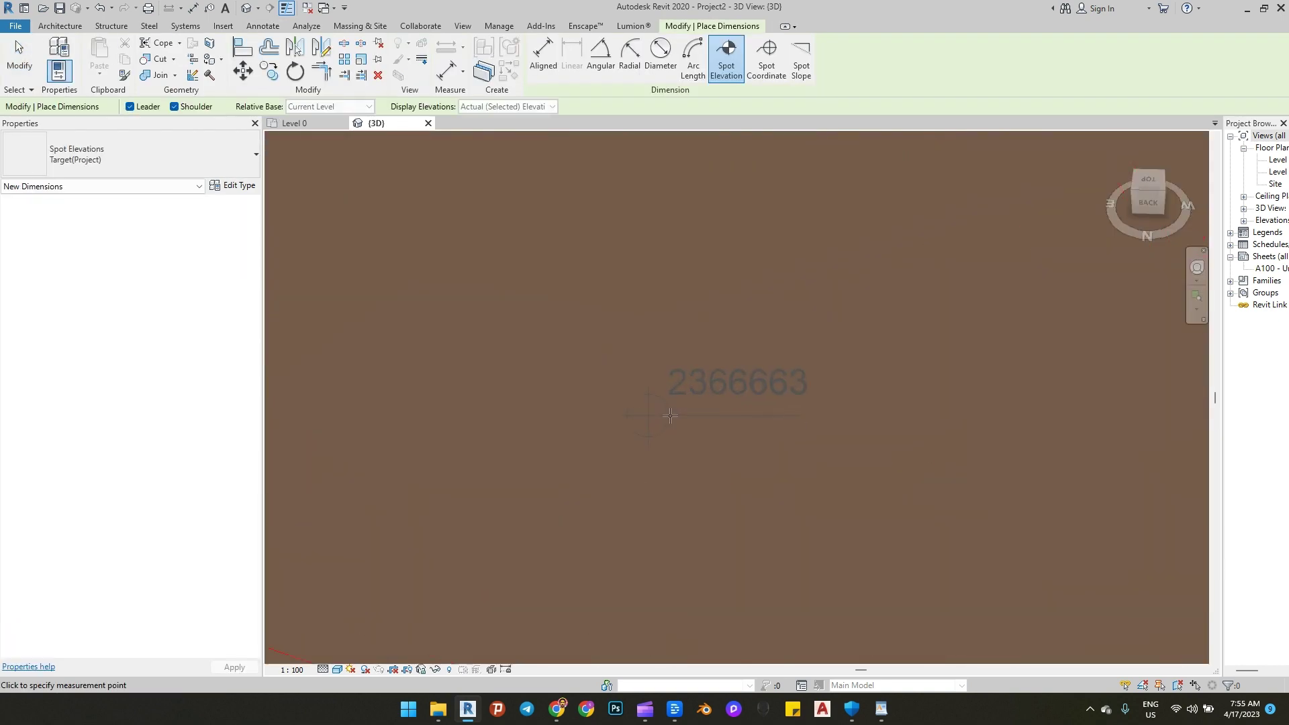
{"action": "scroll", "coordinate": [674, 425], "scroll_direction": "down", "scroll_amount": 5}
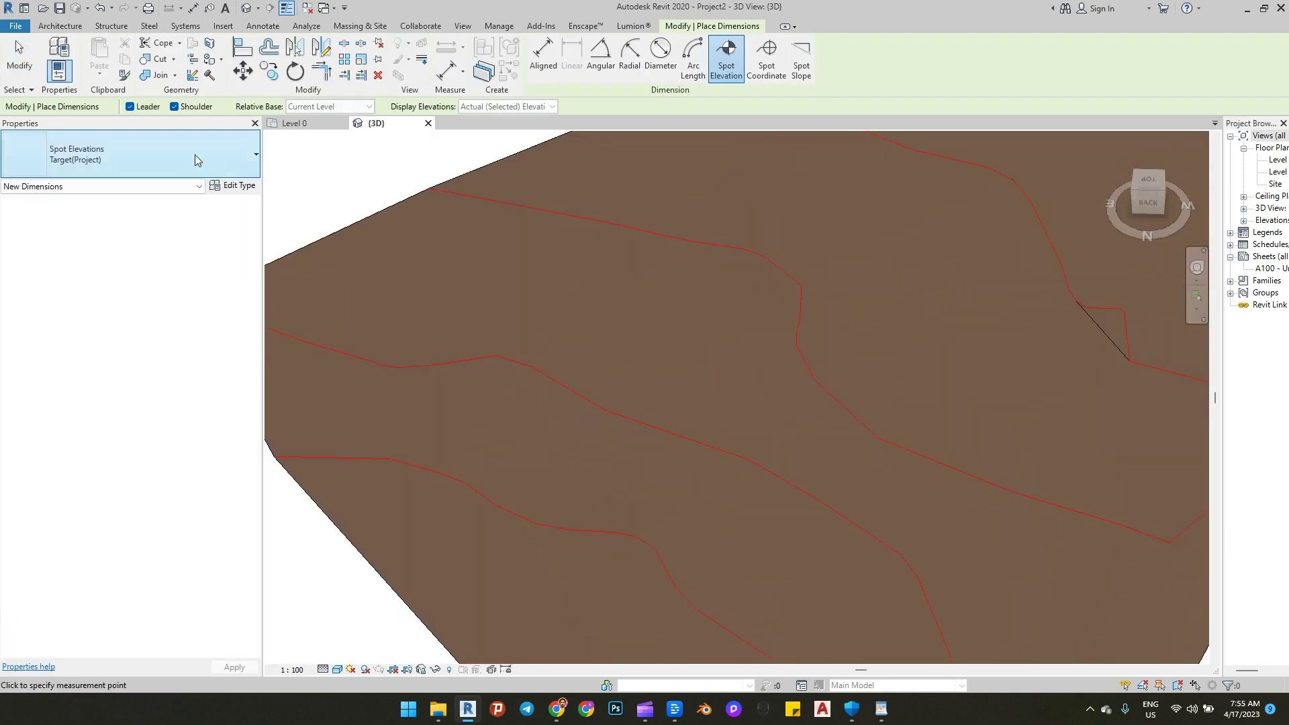
{"action": "left_click", "coordinate": [129, 106]}
{"action": "scroll", "coordinate": [605, 494], "scroll_direction": "up", "scroll_amount": 3}
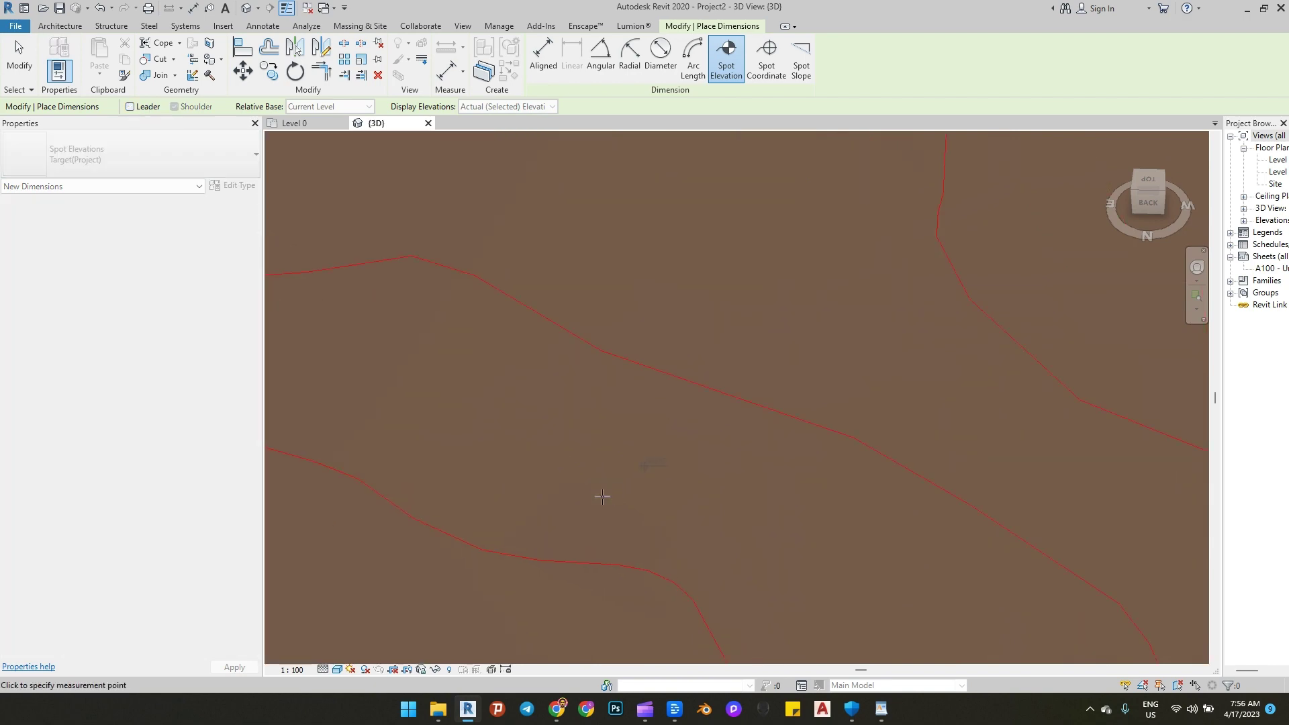
{"action": "key", "text": "Escape"}
{"action": "key", "text": "Escape"}
Step: Set the 3D view's scale to 1:500
{"action": "left_click", "coordinate": [289, 670]}
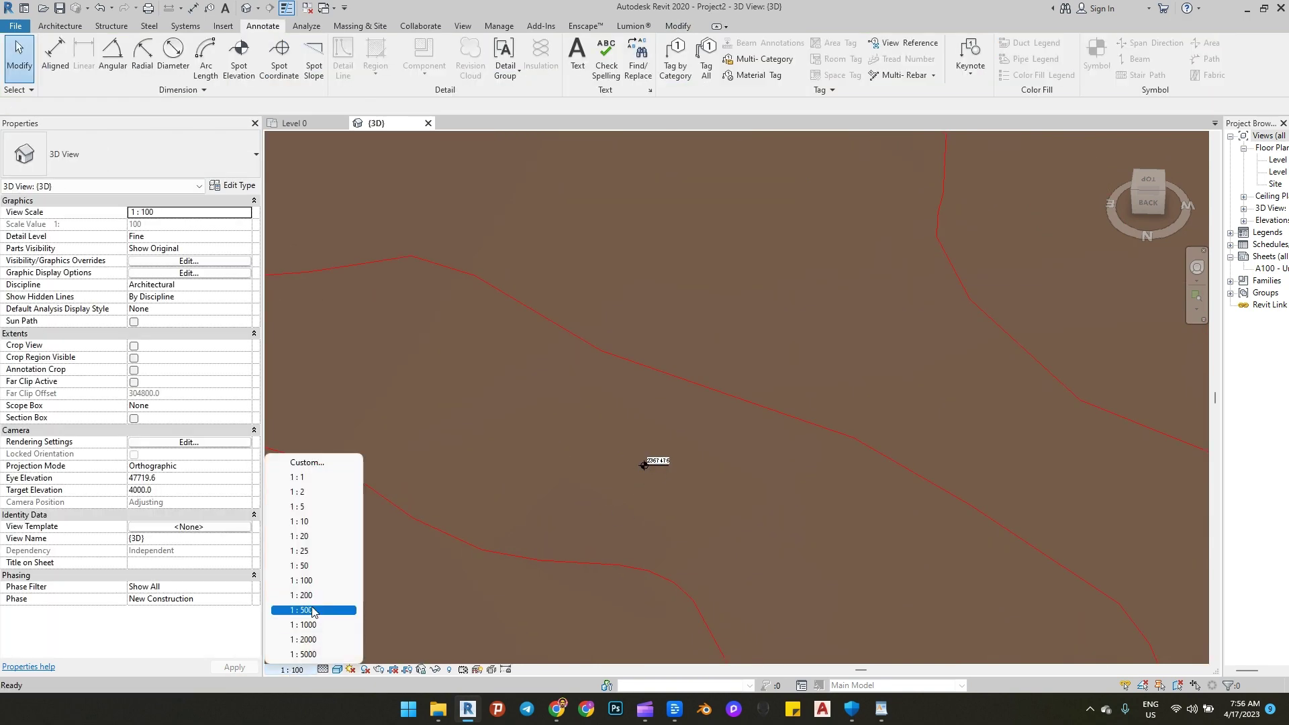
{"action": "left_click", "coordinate": [289, 670]}
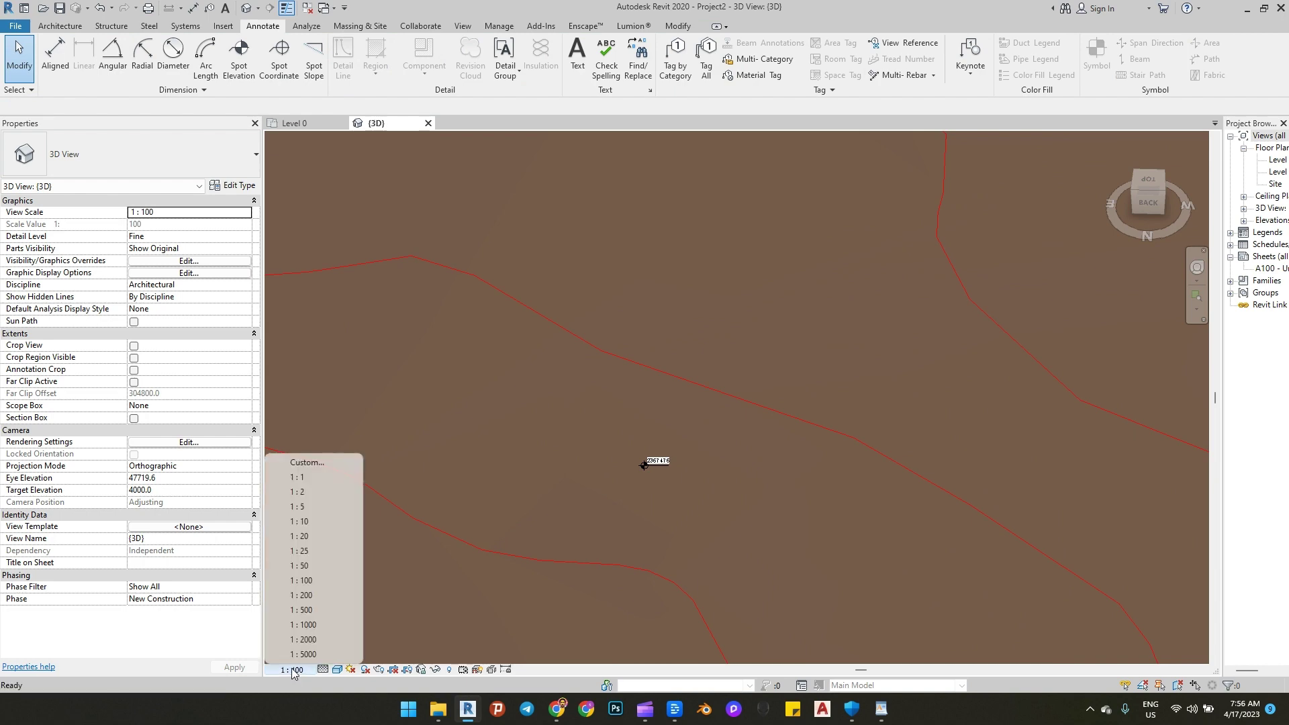
{"action": "left_click", "coordinate": [313, 609]}
{"action": "scroll", "coordinate": [629, 440], "scroll_direction": "down", "scroll_amount": 5}
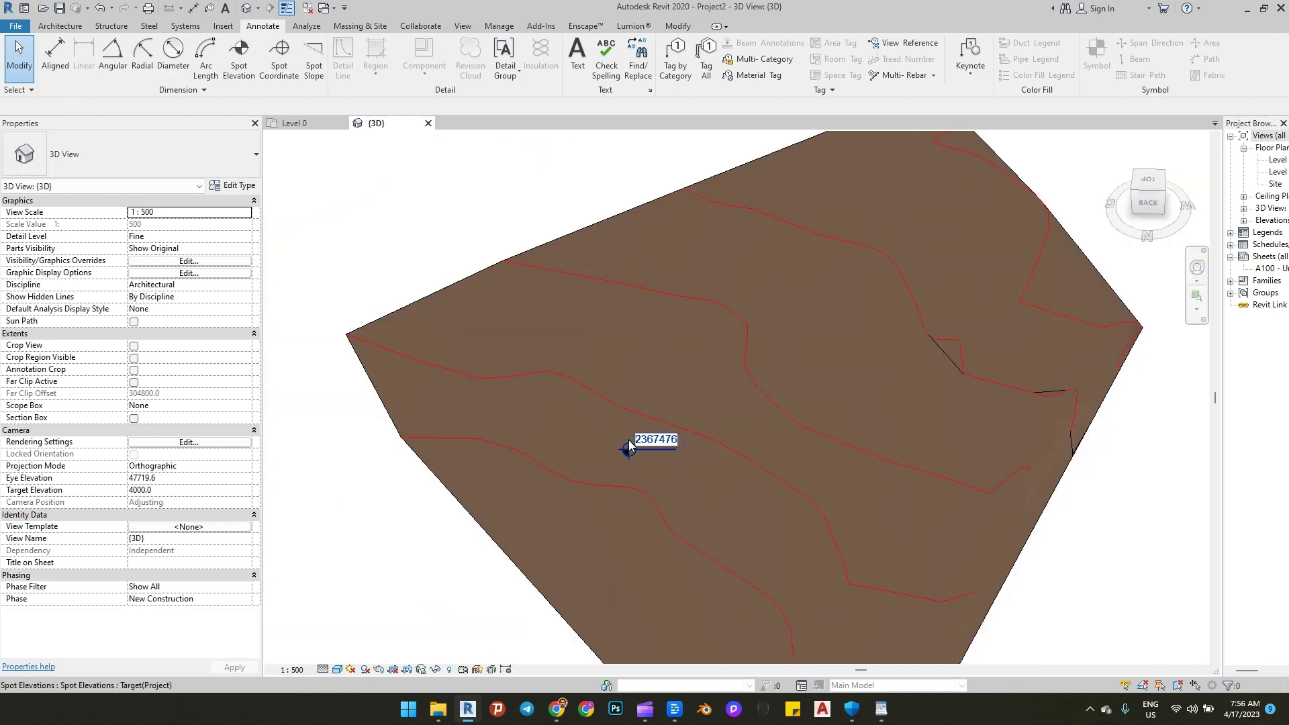
Step: Set the elevation origin of the placed spot elevation's type to Survey Point
{"action": "scroll", "coordinate": [640, 445], "scroll_direction": "up", "scroll_amount": 5}
{"action": "left_click", "coordinate": [630, 453]}
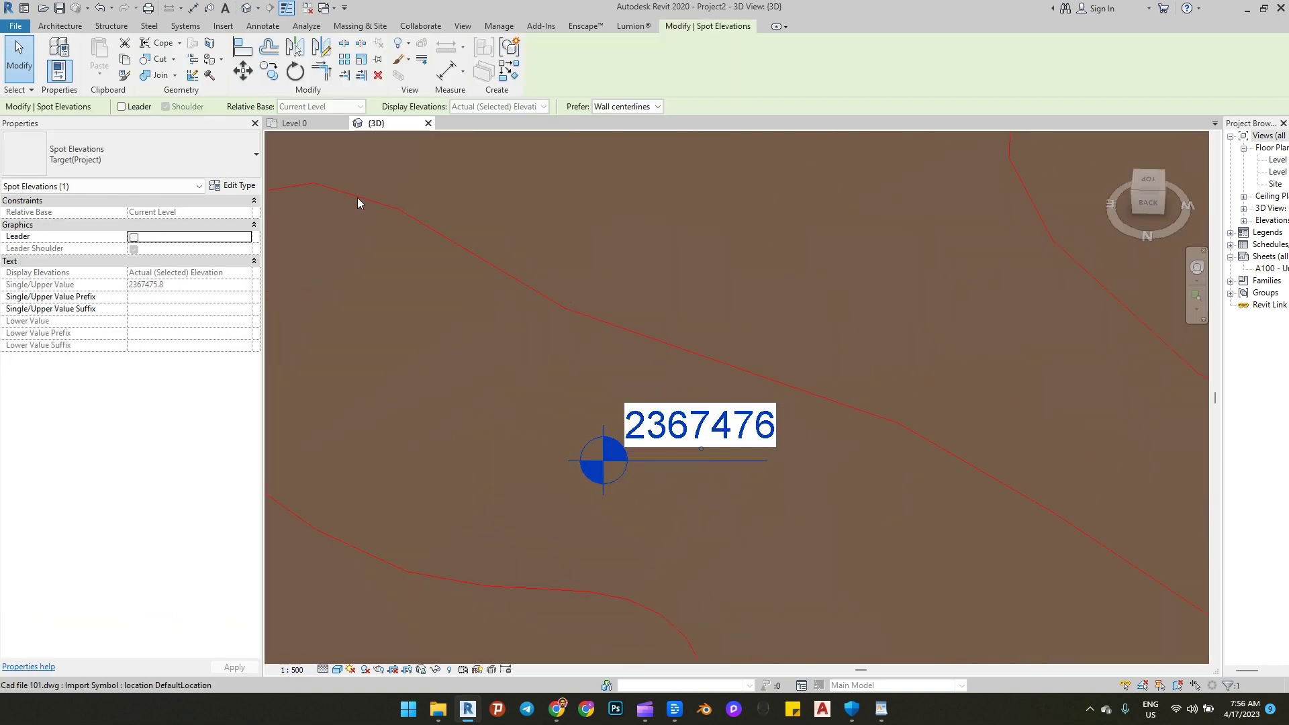
{"action": "left_click", "coordinate": [231, 187]}
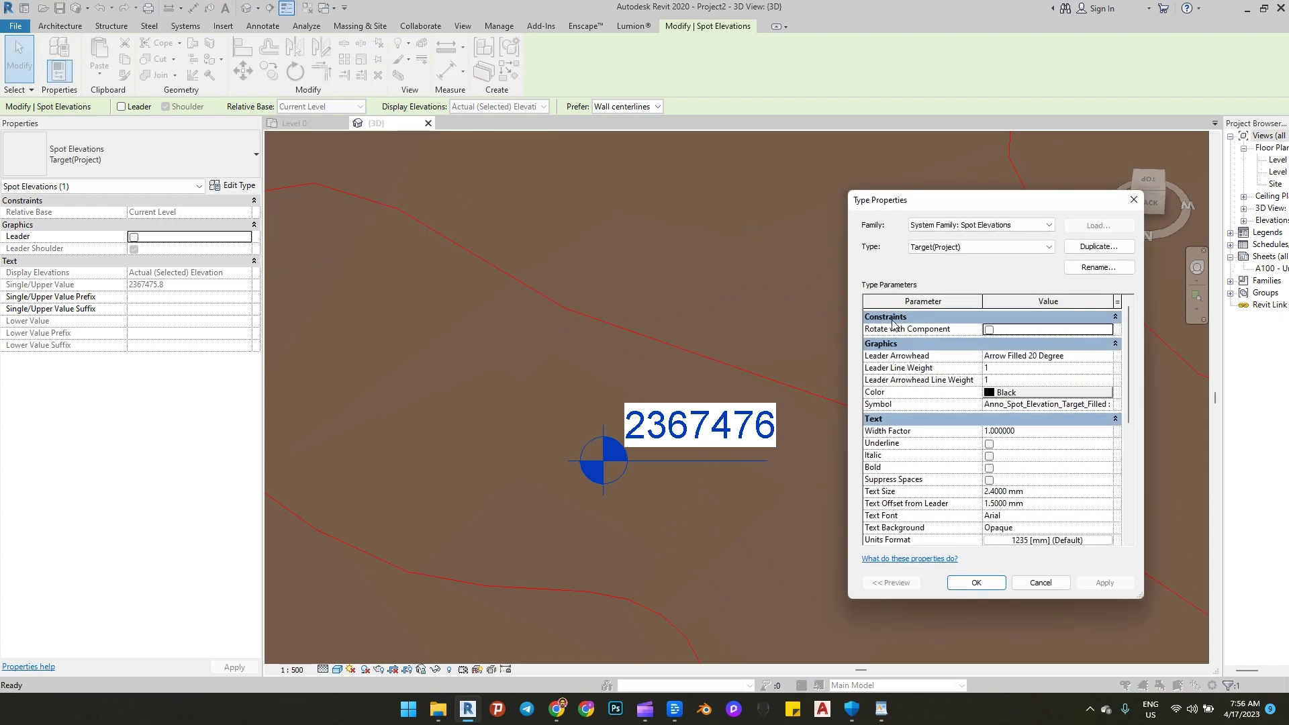
{"action": "scroll", "coordinate": [993, 443], "scroll_direction": "down", "scroll_amount": 3}
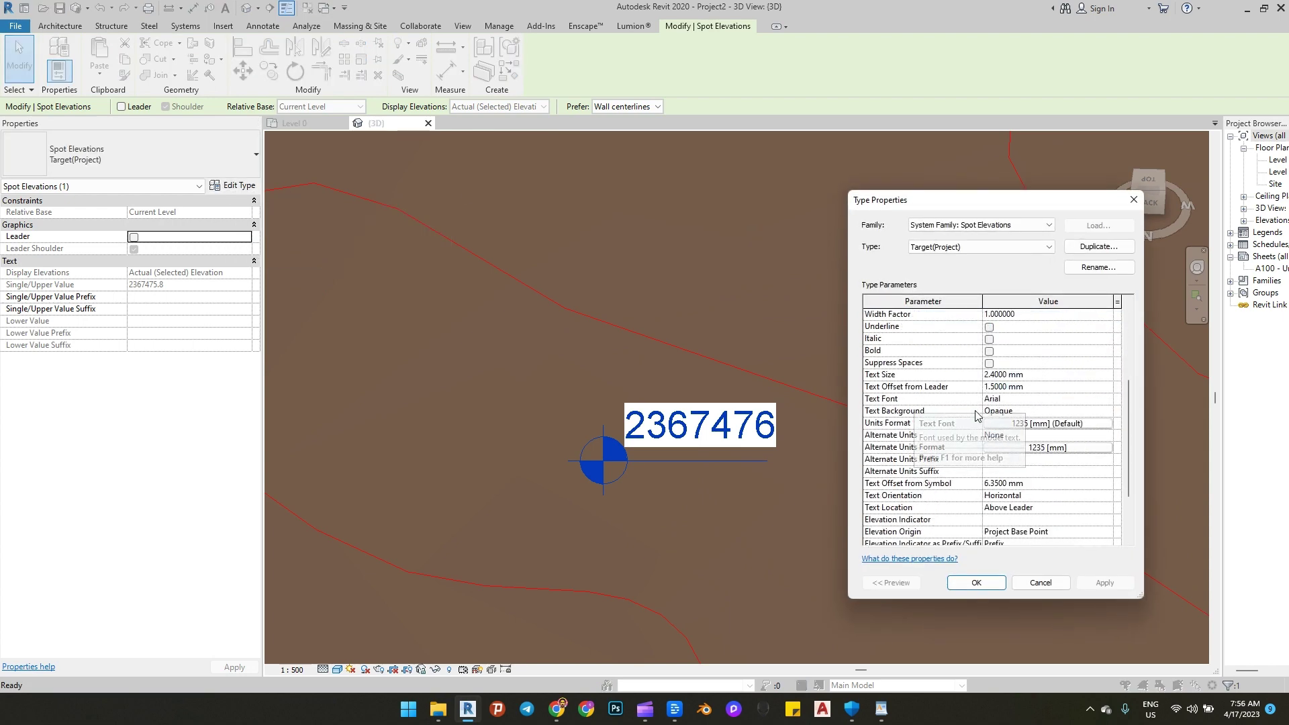
{"action": "scroll", "coordinate": [998, 423], "scroll_direction": "down", "scroll_amount": 2}
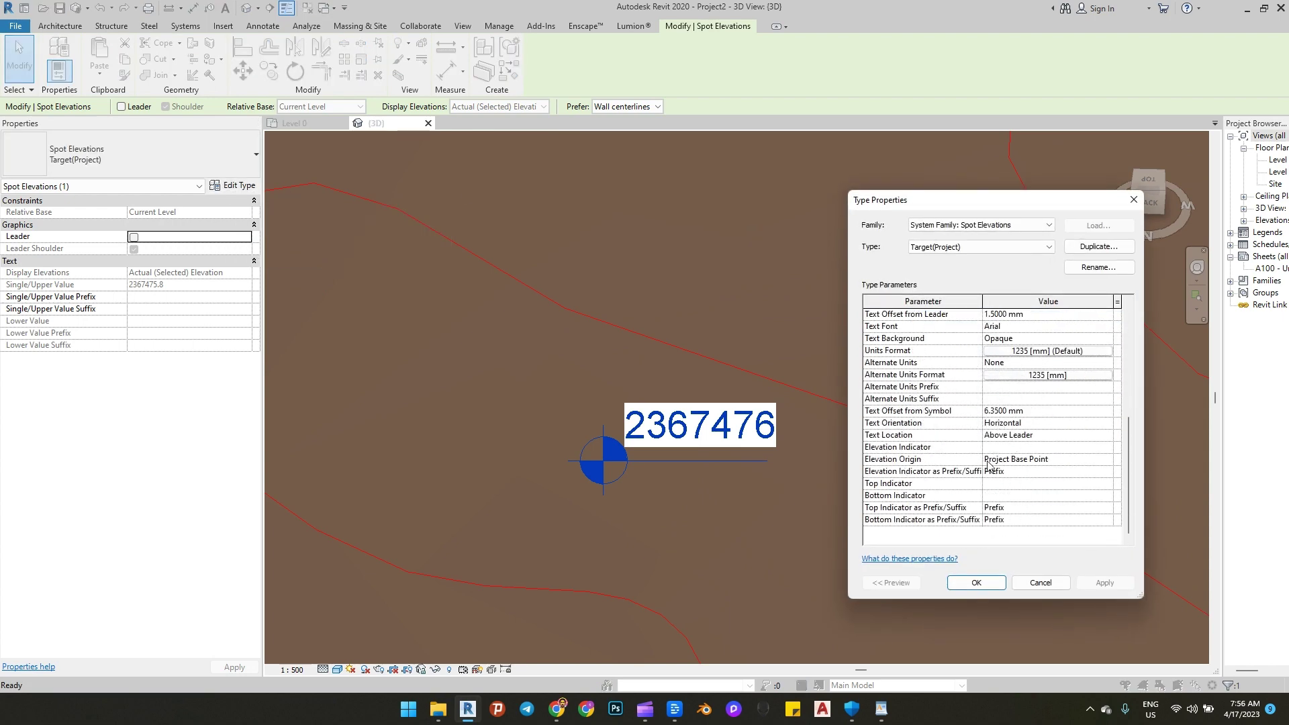
{"action": "left_click", "coordinate": [1037, 461]}
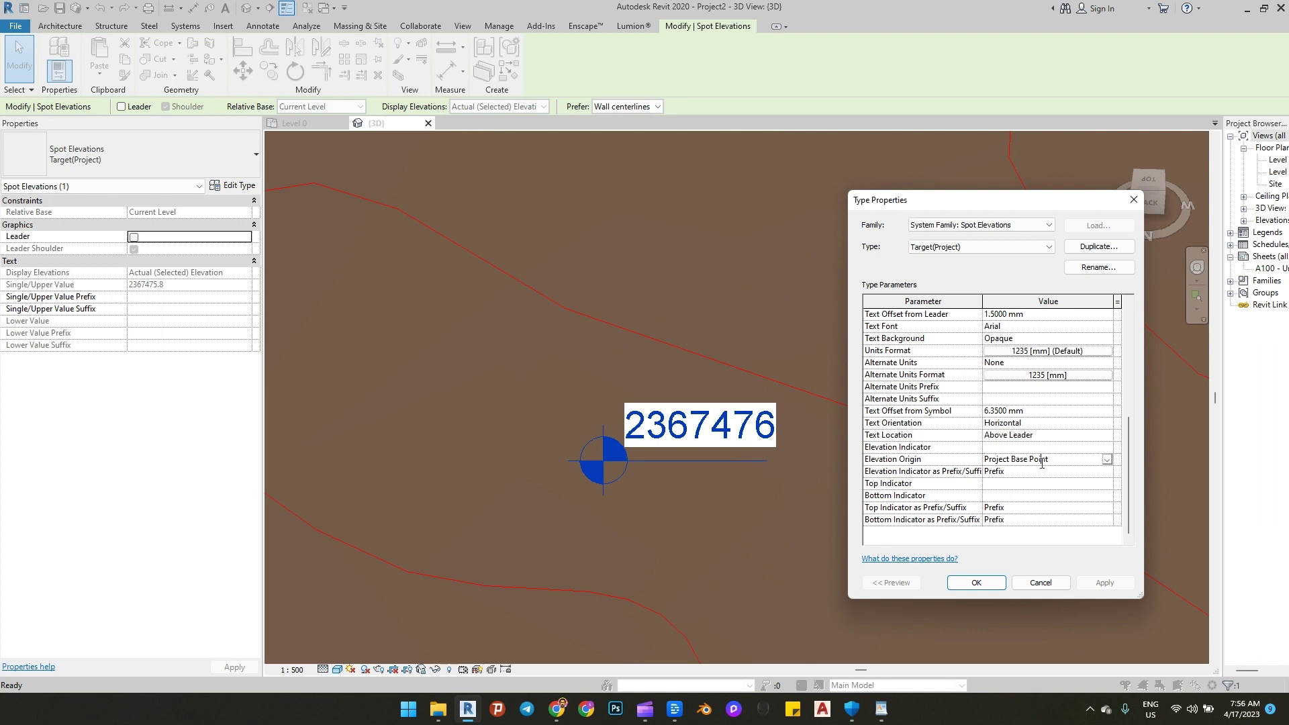
{"action": "left_click", "coordinate": [1106, 461]}
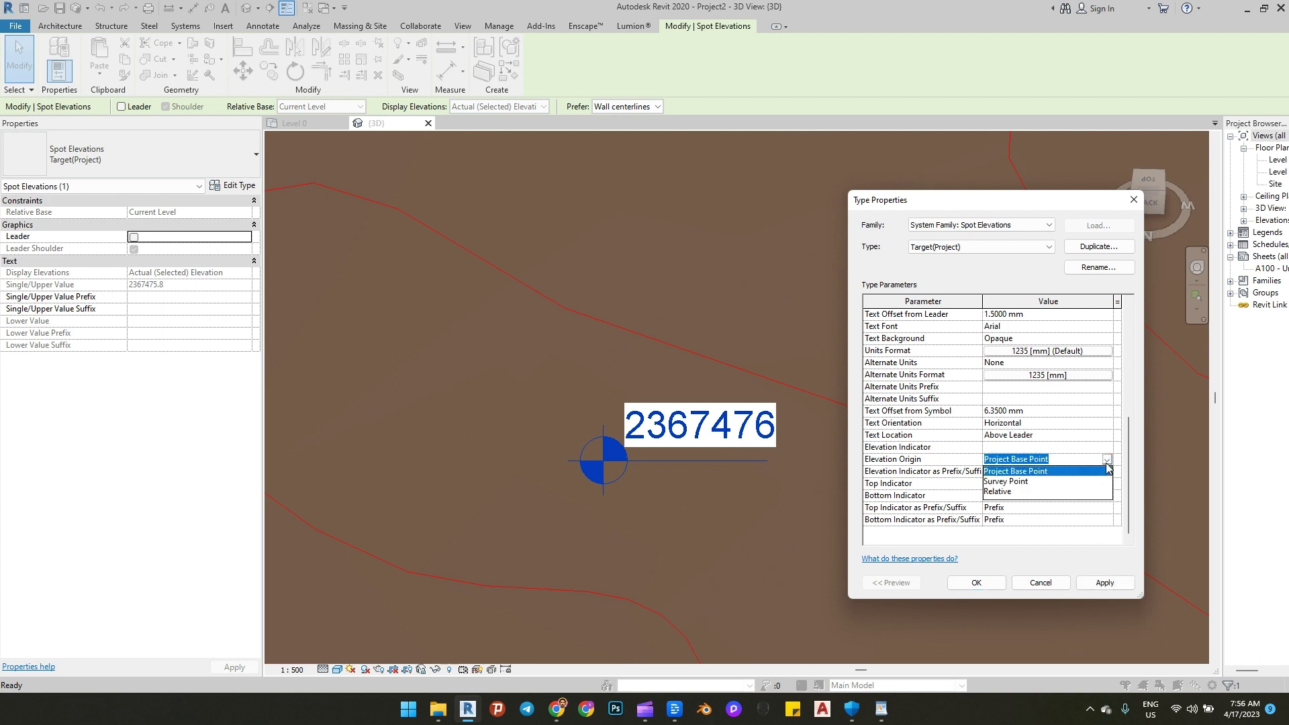
{"action": "left_click", "coordinate": [1025, 483]}
Step: Override the project units in the spot elevation type's units format with meters and apply the type changes
{"action": "scroll", "coordinate": [1046, 411], "scroll_direction": "up", "scroll_amount": 1}
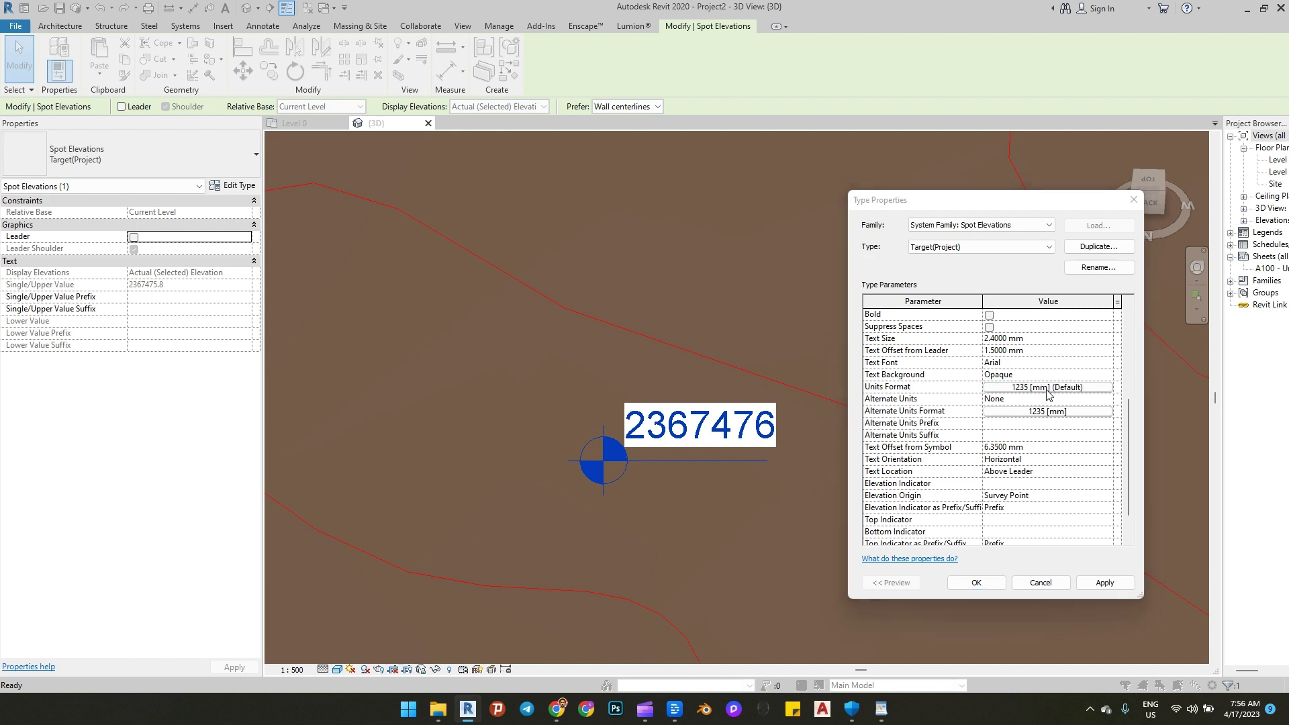
{"action": "left_click", "coordinate": [1047, 387]}
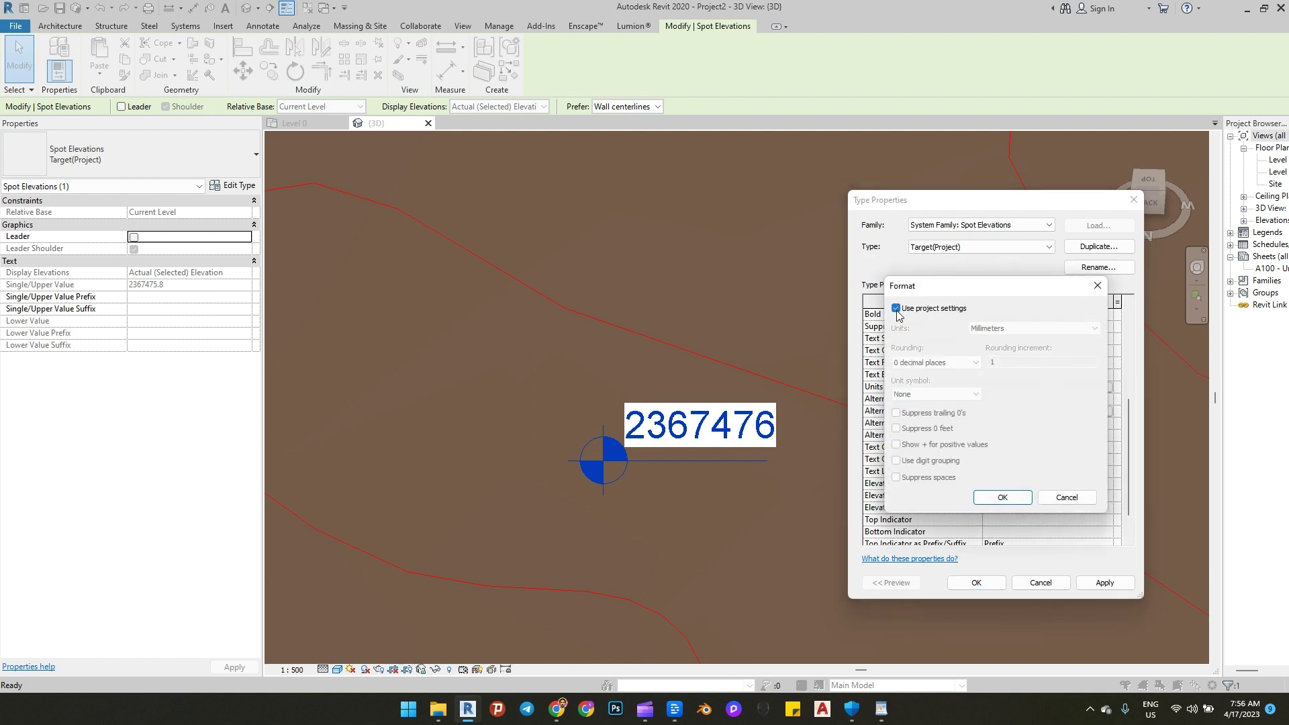
{"action": "left_click", "coordinate": [896, 309]}
{"action": "left_click", "coordinate": [1034, 328]}
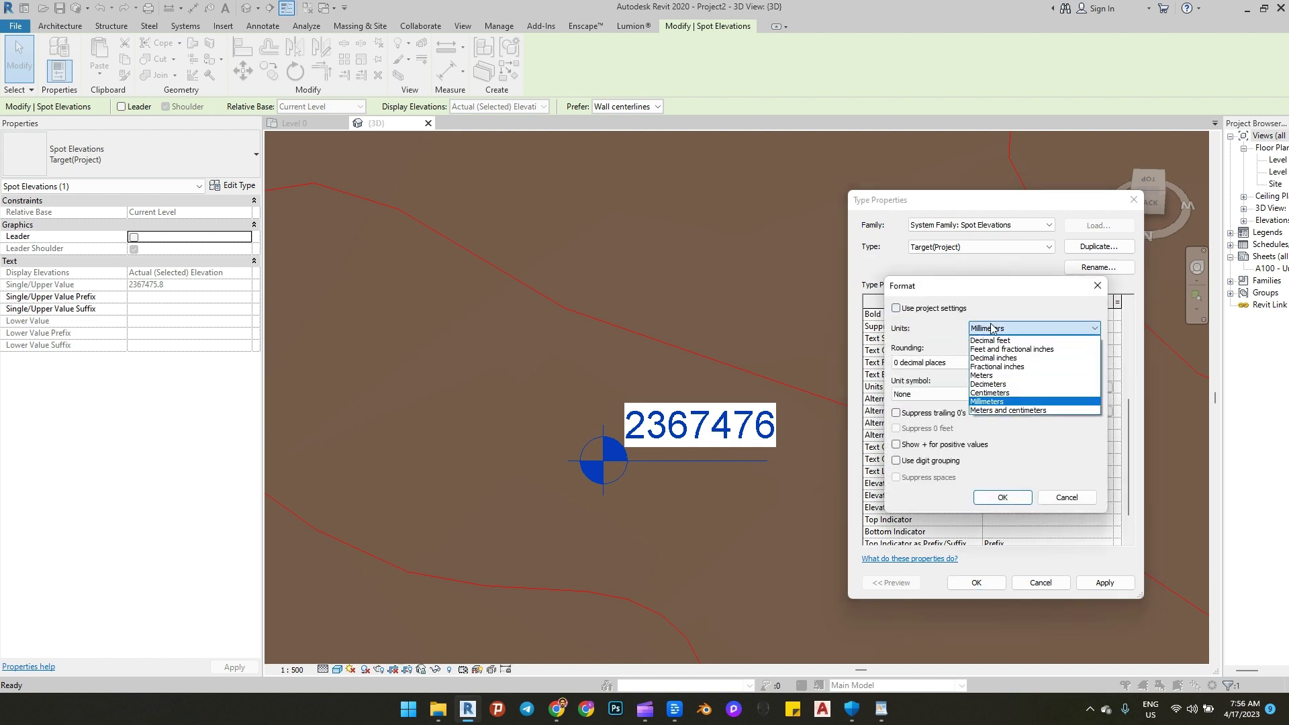
{"action": "left_click", "coordinate": [988, 376]}
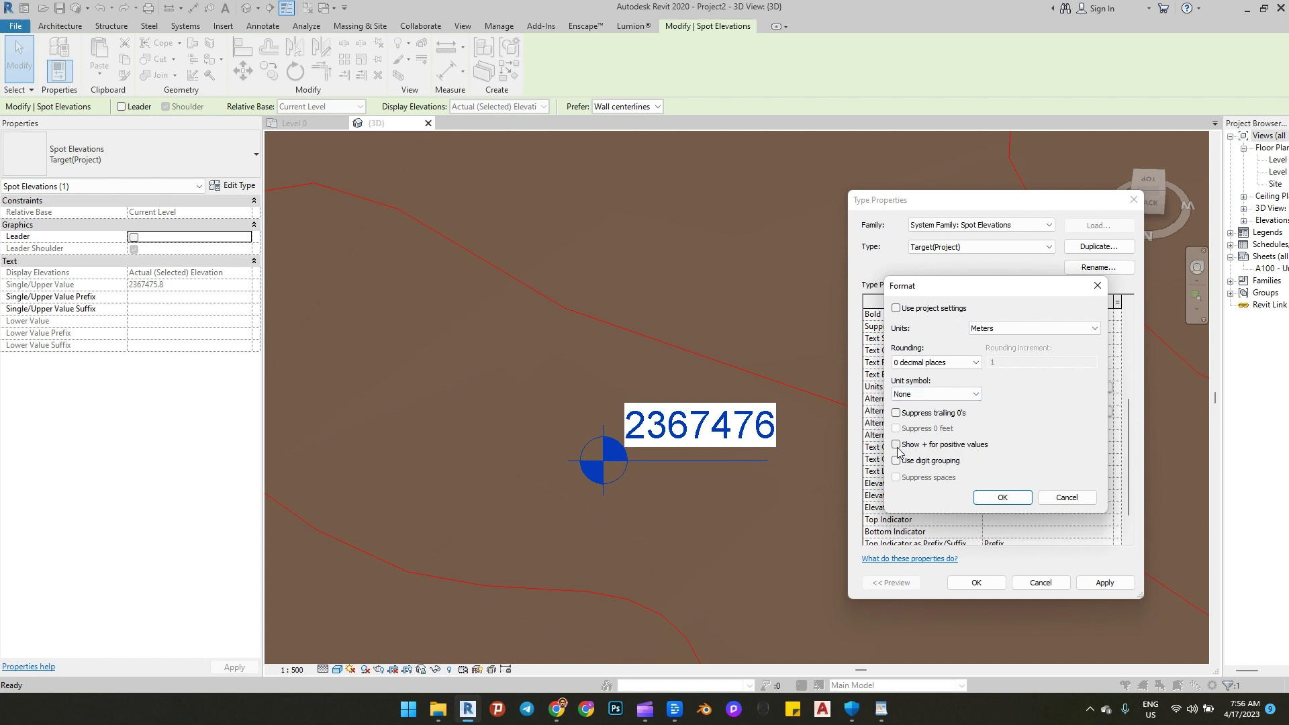
{"action": "left_click", "coordinate": [1003, 498]}
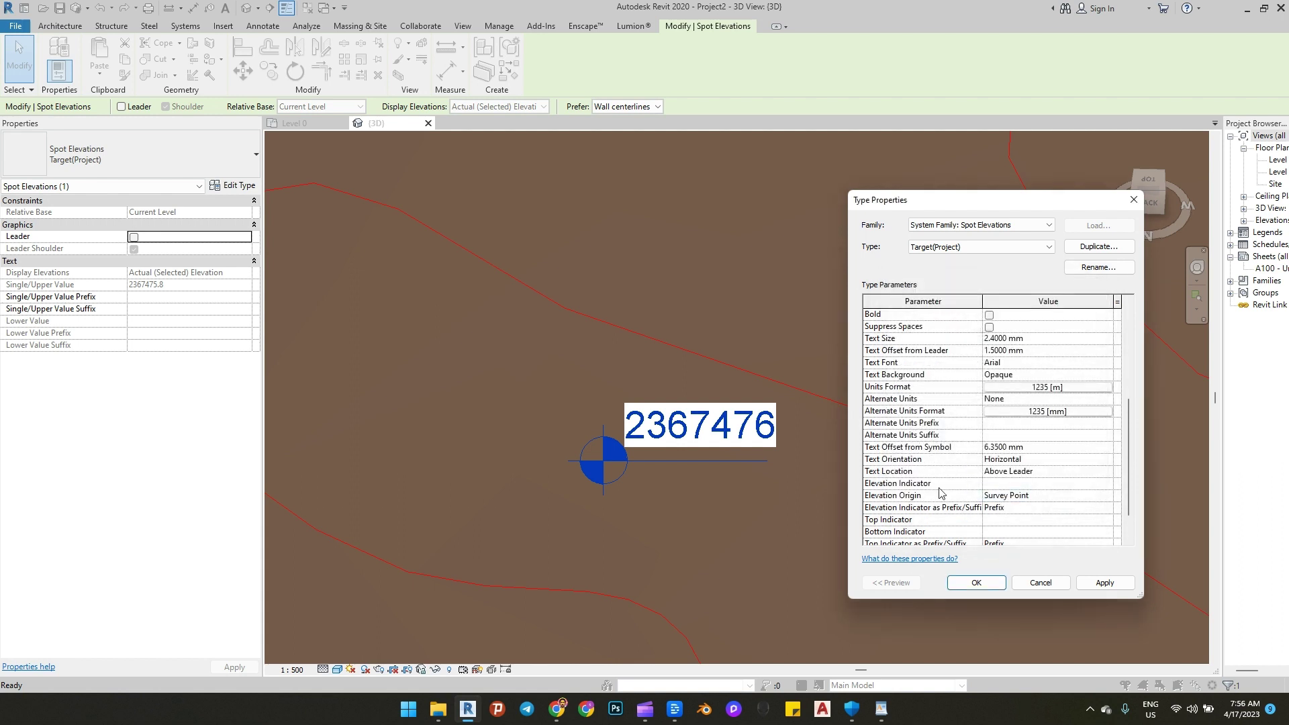
{"action": "left_click", "coordinate": [976, 583]}
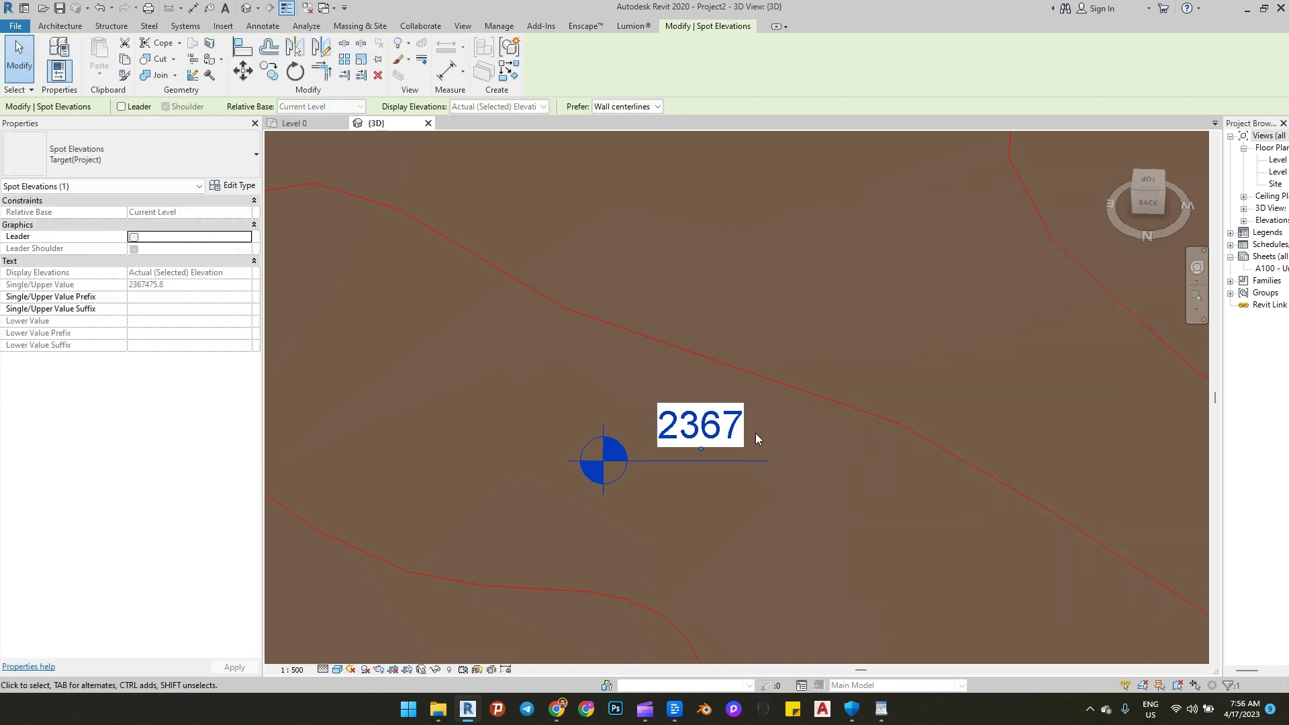
Step: Set the rounding of the spot elevation type's units format to 2 decimal places
{"action": "left_click", "coordinate": [224, 190]}
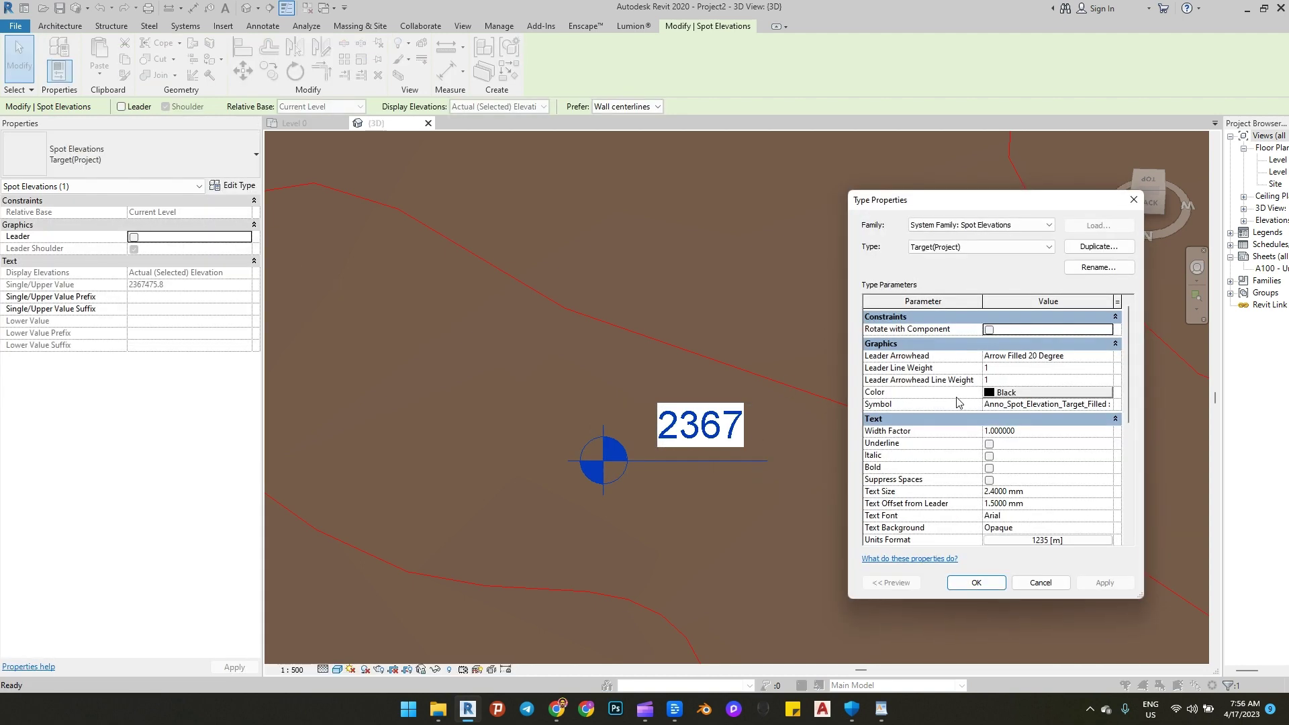
{"action": "scroll", "coordinate": [1034, 457], "scroll_direction": "down", "scroll_amount": 5}
{"action": "left_click", "coordinate": [1041, 425]}
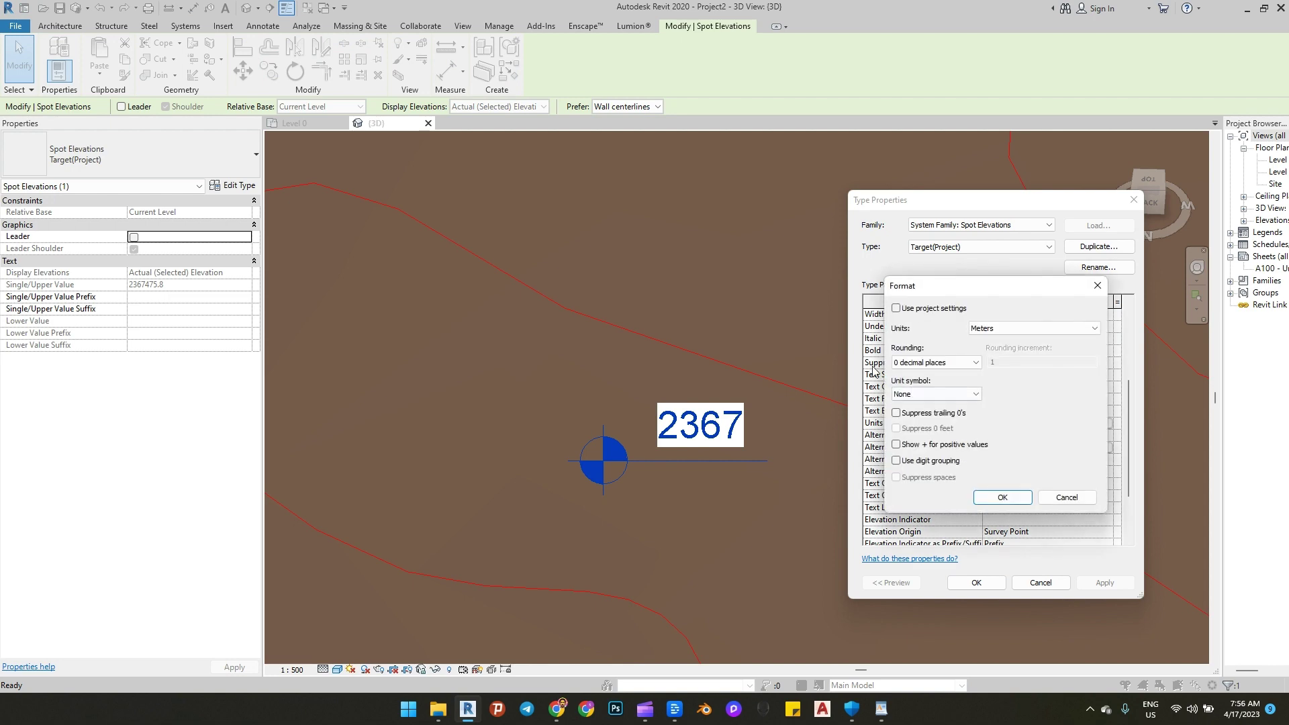
{"action": "left_click", "coordinate": [940, 362]}
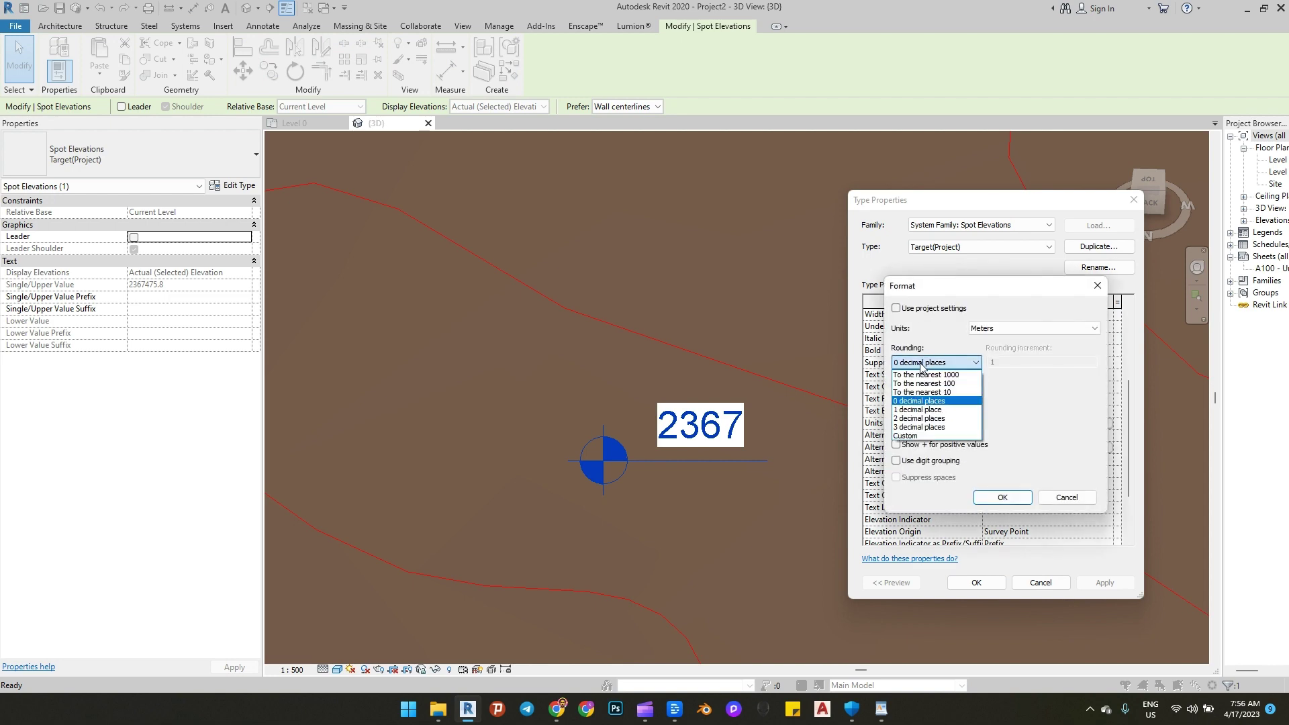
{"action": "left_click", "coordinate": [919, 419]}
{"action": "left_click", "coordinate": [1003, 497]}
{"action": "left_click", "coordinate": [977, 582]}
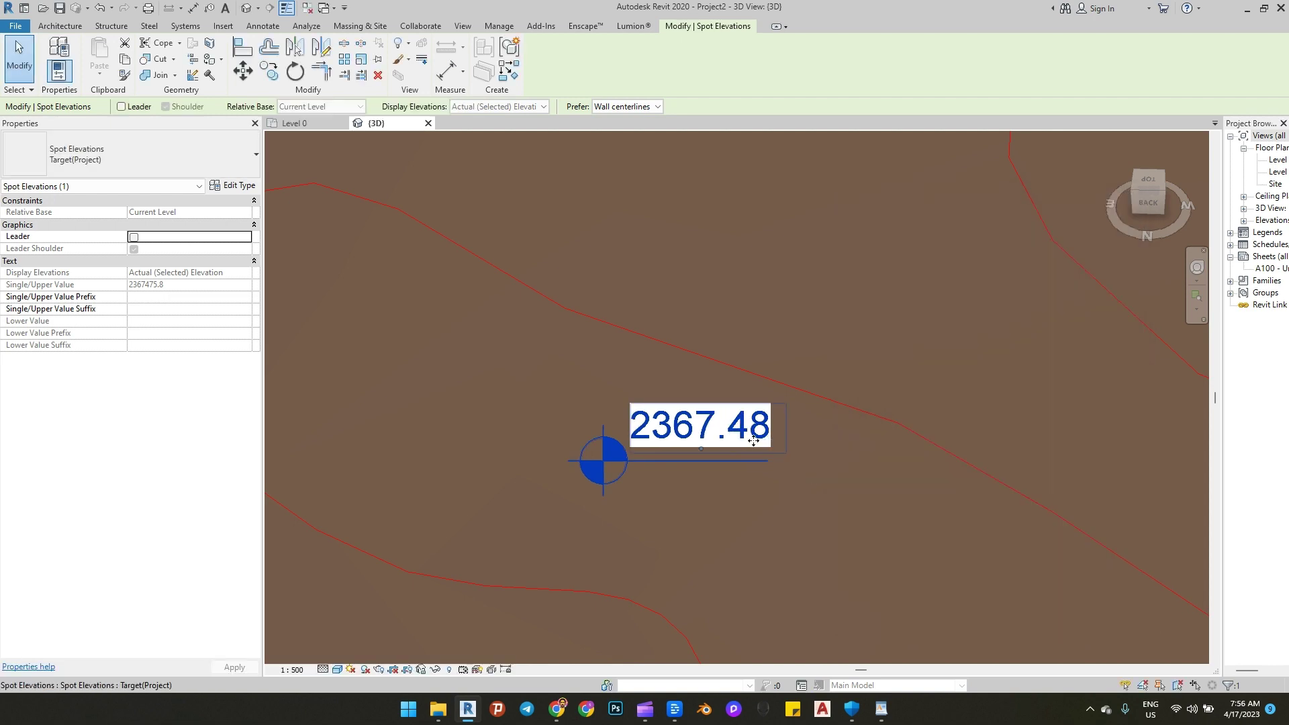
{"action": "left_click", "coordinate": [767, 333]}
Step: Place five more spot elevations without leaders, spread across the toposurface between the contour lines
{"action": "left_click", "coordinate": [623, 450]}
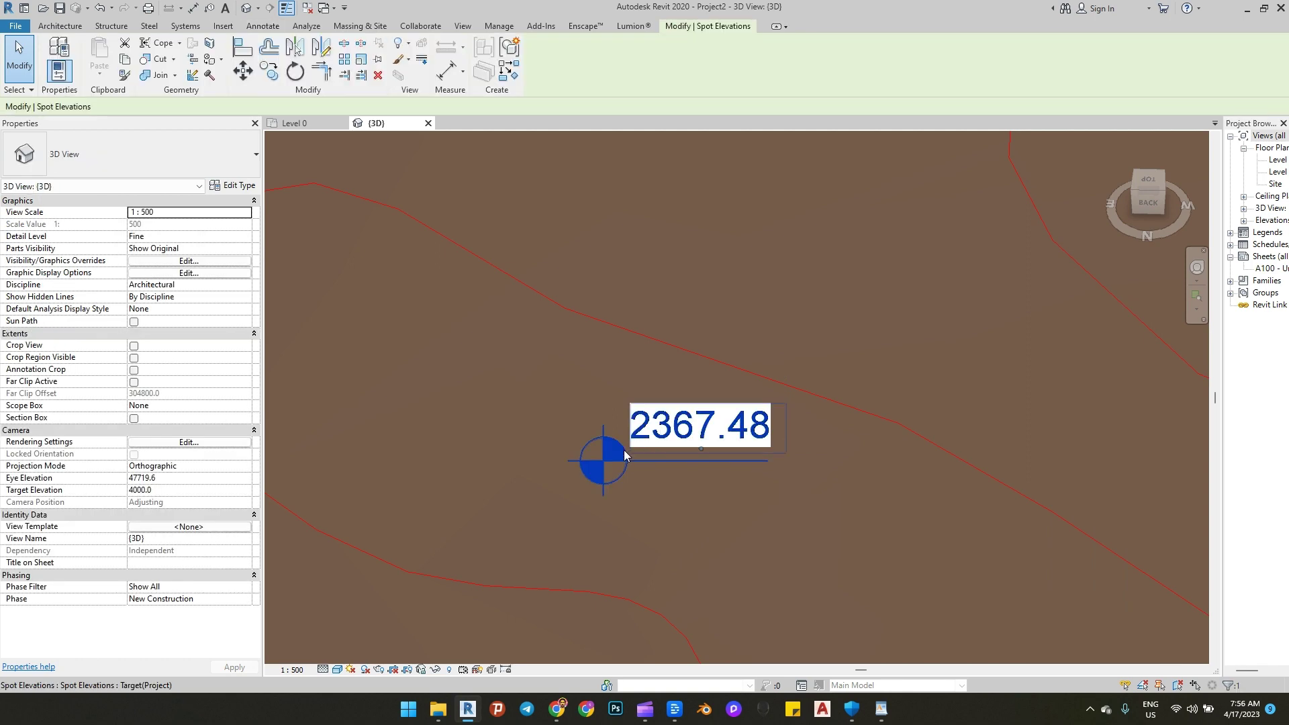
{"action": "scroll", "coordinate": [623, 450], "scroll_direction": "down", "scroll_amount": 1}
{"action": "key", "text": "e"}
{"action": "key", "text": "l"}
{"action": "scroll", "coordinate": [624, 450], "scroll_direction": "down", "scroll_amount": 4}
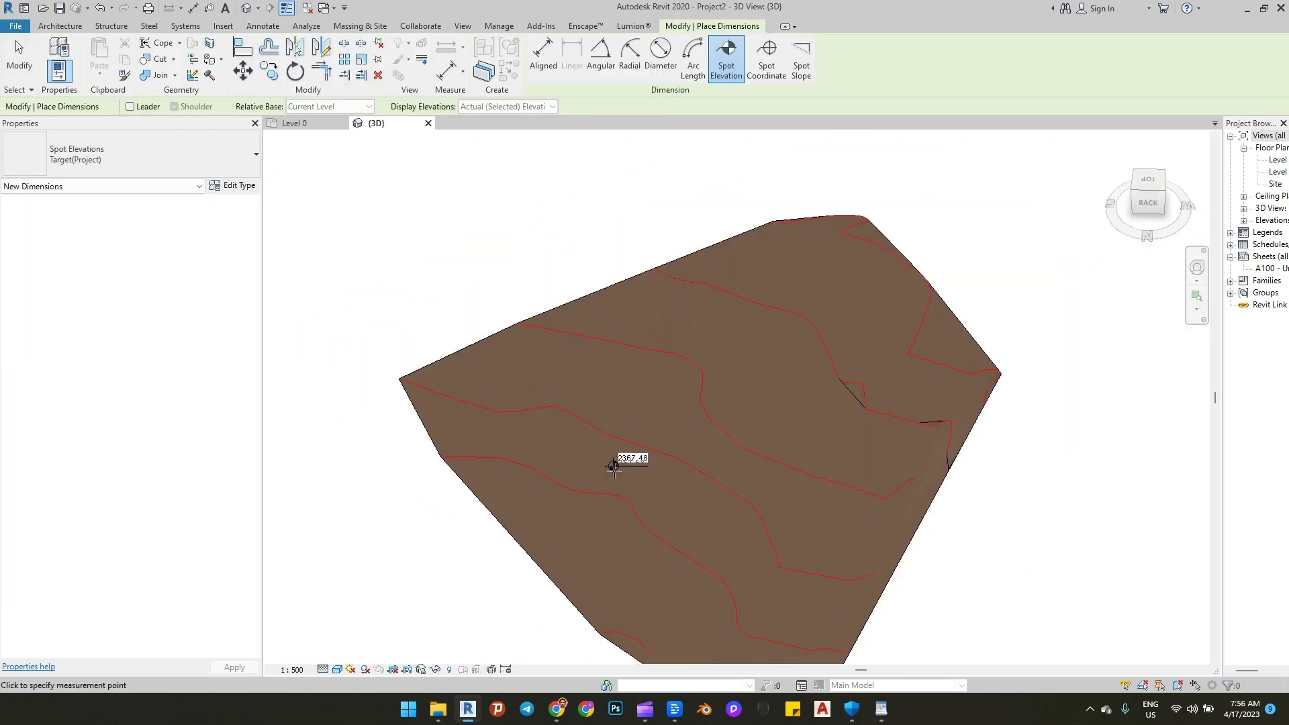
{"action": "scroll", "coordinate": [621, 460], "scroll_direction": "up", "scroll_amount": 2}
{"action": "scroll", "coordinate": [1005, 383], "scroll_direction": "up", "scroll_amount": 3}
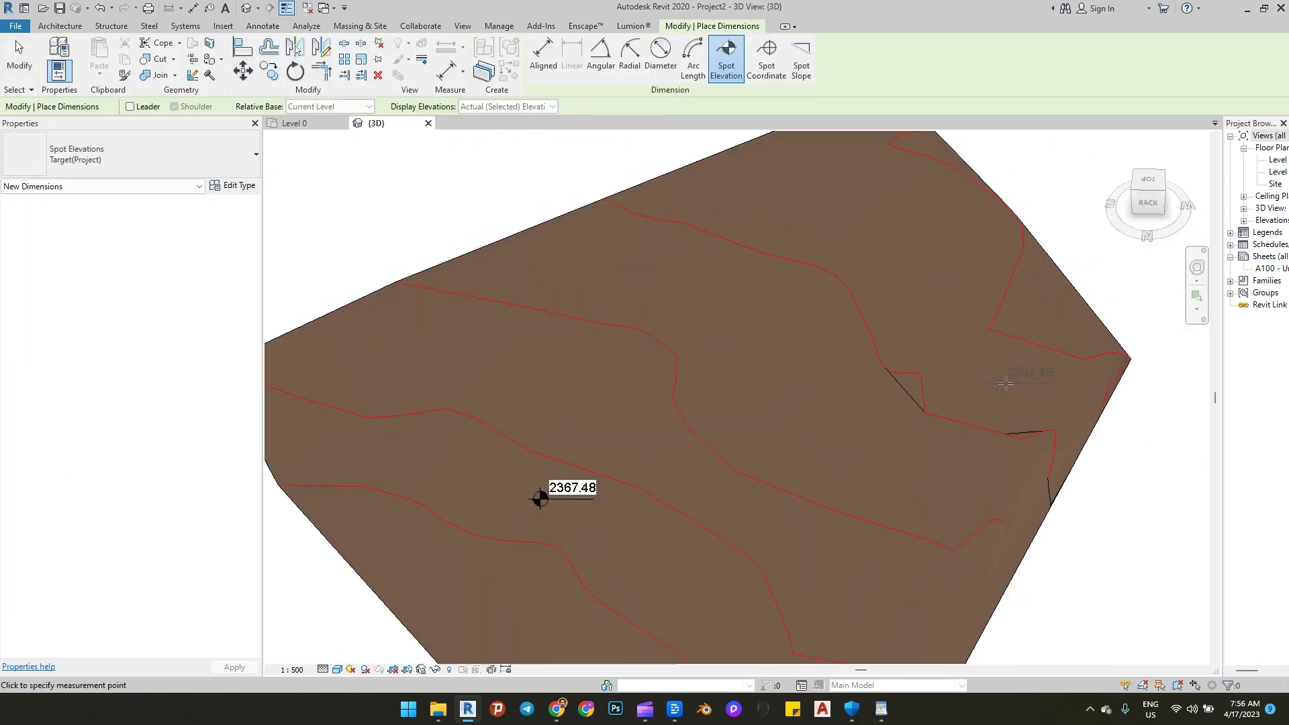
{"action": "left_click", "coordinate": [948, 392]}
{"action": "scroll", "coordinate": [917, 425], "scroll_direction": "down", "scroll_amount": 2}
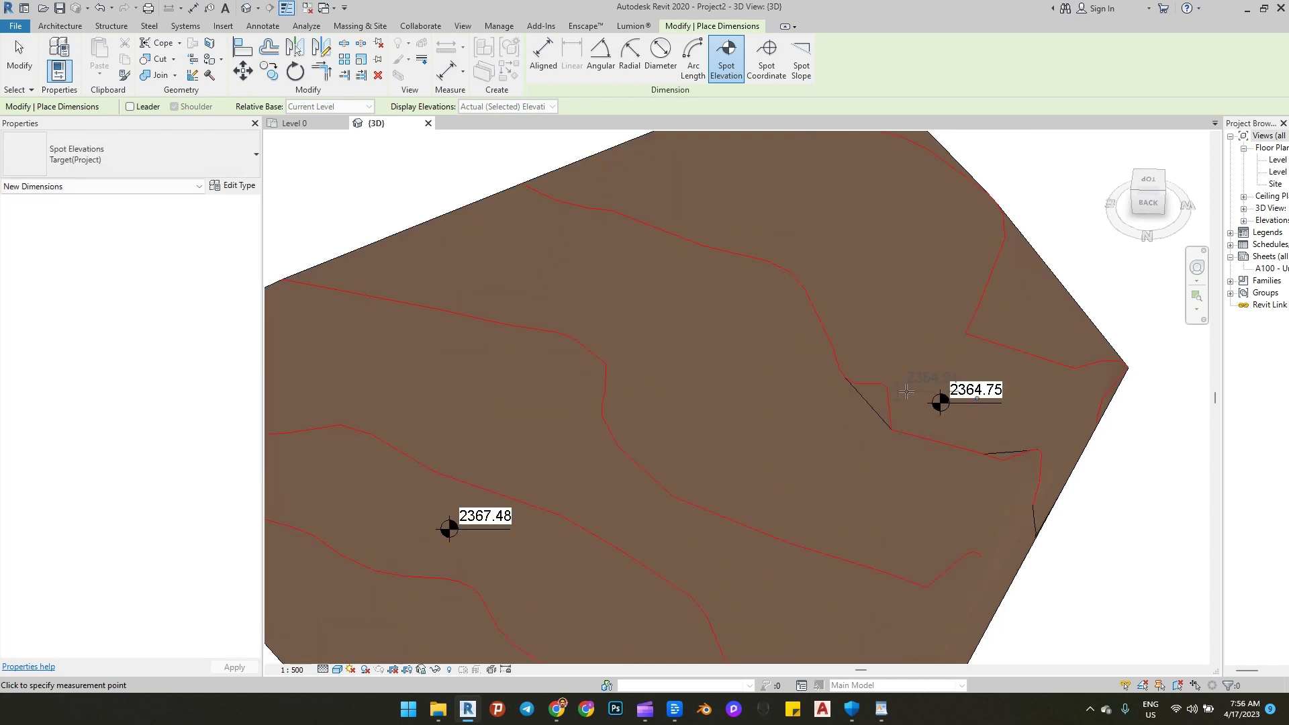
{"action": "left_click", "coordinate": [735, 162]}
{"action": "scroll", "coordinate": [745, 225], "scroll_direction": "down", "scroll_amount": 2}
{"action": "left_click", "coordinate": [425, 319]}
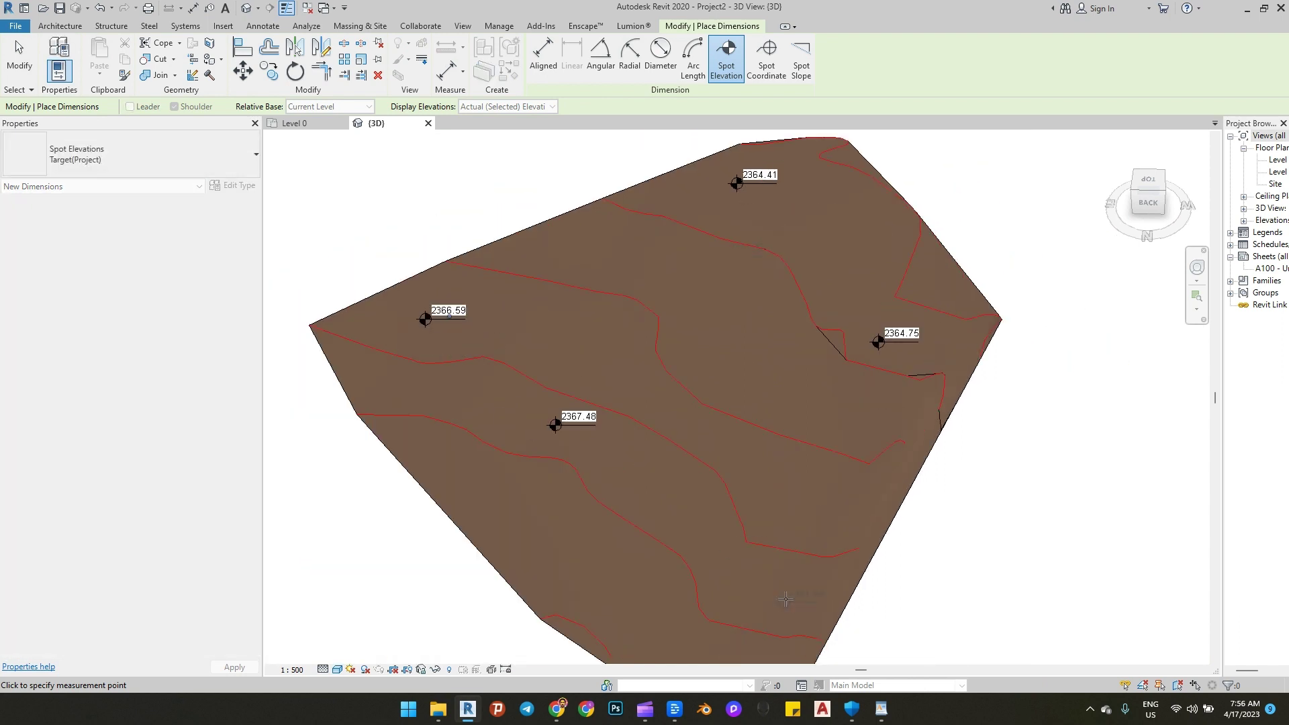
{"action": "left_click", "coordinate": [745, 577]}
{"action": "left_click", "coordinate": [607, 551]}
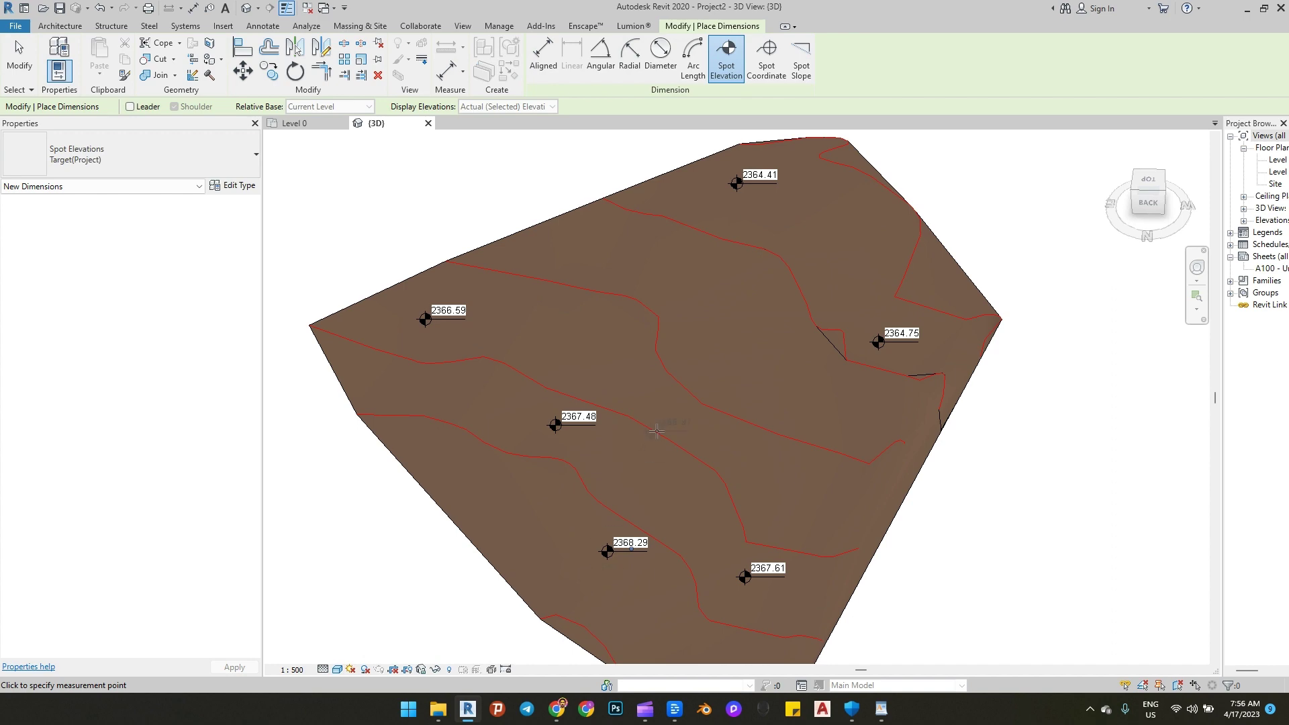
{"action": "key", "text": "Escape"}
{"action": "key", "text": "Escape"}
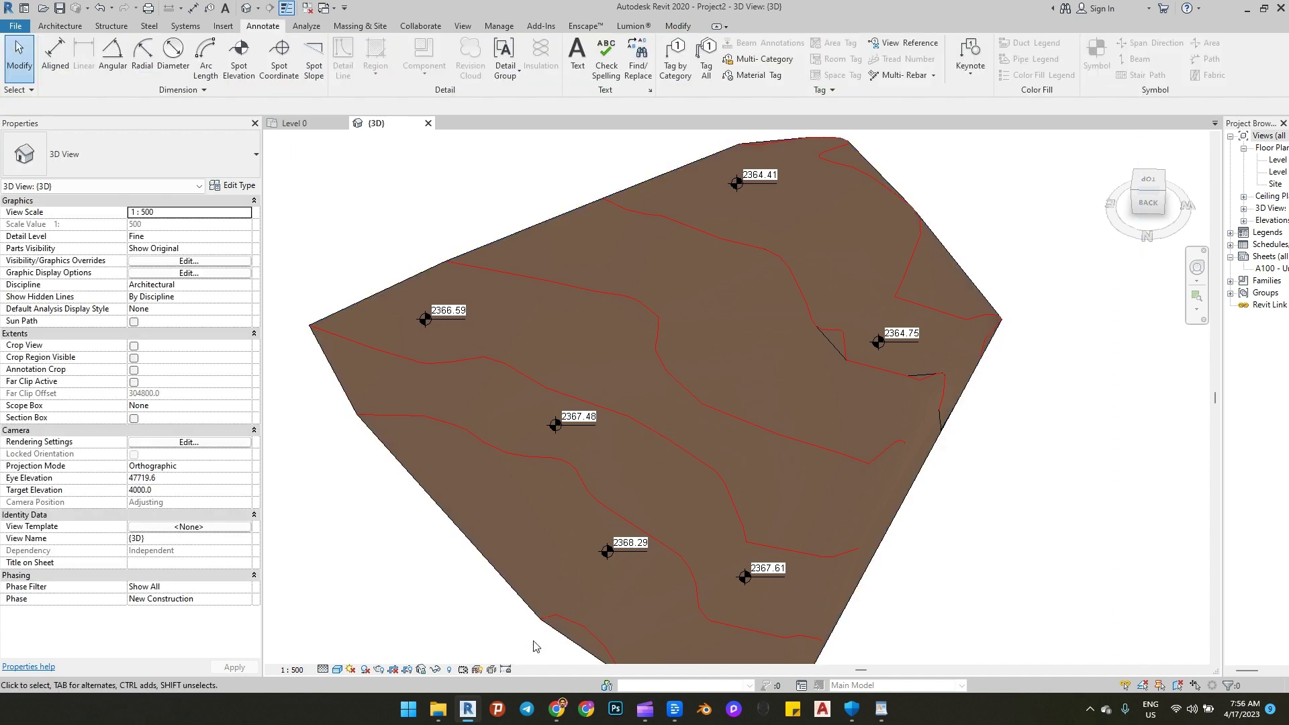
Step: Create a similar spot elevation on the contour line through the middle of the toposurface, viewed from another side
{"action": "scroll", "coordinate": [627, 554], "scroll_direction": "down", "scroll_amount": 3}
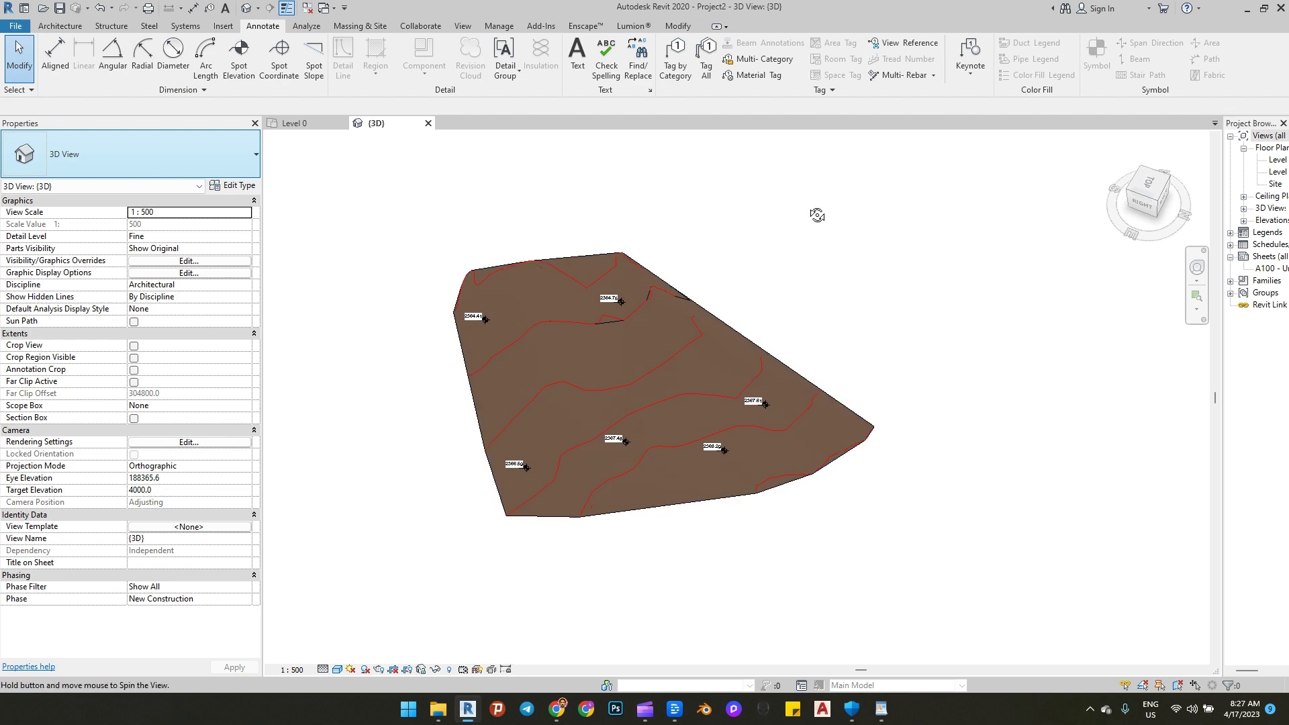
{"action": "middle_click_drag", "start_coordinate": [820, 210], "coordinate": [446, 282], "text": "shift"}
{"action": "scroll", "coordinate": [587, 348], "scroll_direction": "up", "scroll_amount": 2}
{"action": "left_click", "coordinate": [594, 374]}
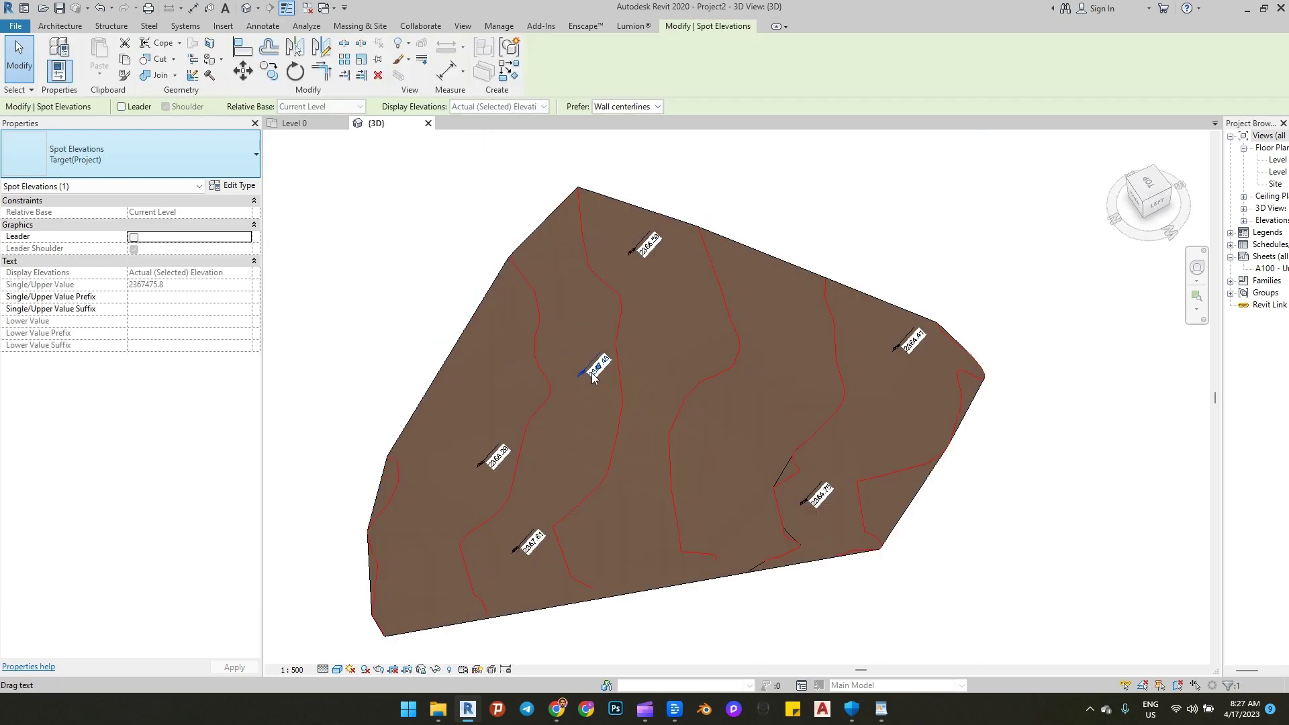
{"action": "key", "text": "c"}
{"action": "key", "text": "s"}
{"action": "scroll", "coordinate": [671, 416], "scroll_direction": "up", "scroll_amount": 3}
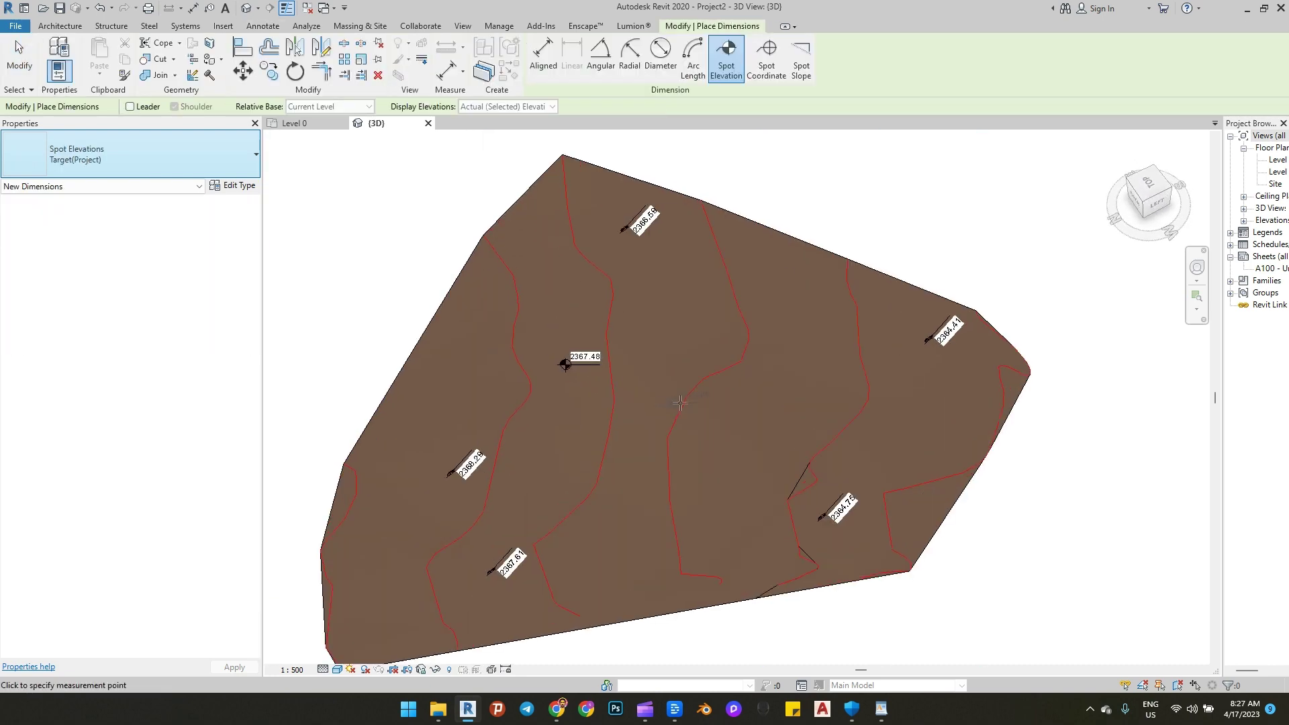
{"action": "left_click", "coordinate": [667, 430]}
{"action": "scroll", "coordinate": [667, 423], "scroll_direction": "up", "scroll_amount": 5}
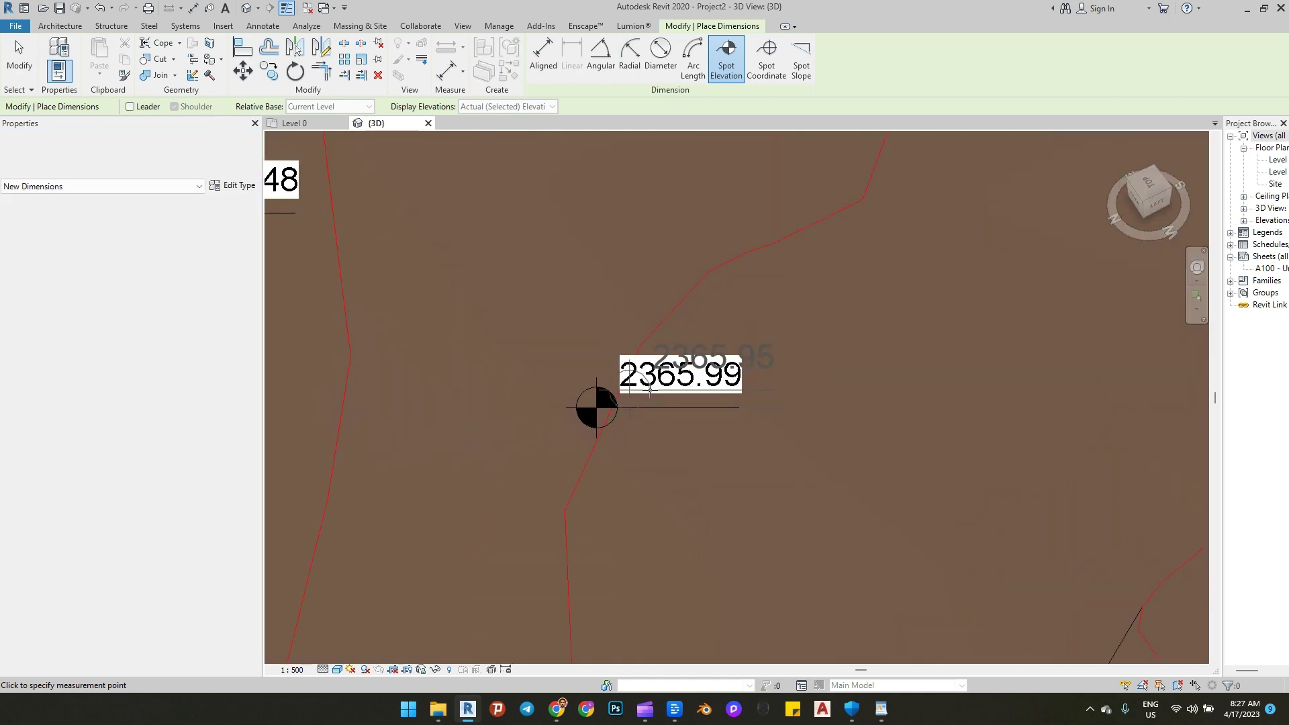
Step: Finish placing spot elevations and view the whole toposurface from a lower angle
{"action": "key", "text": "Escape"}
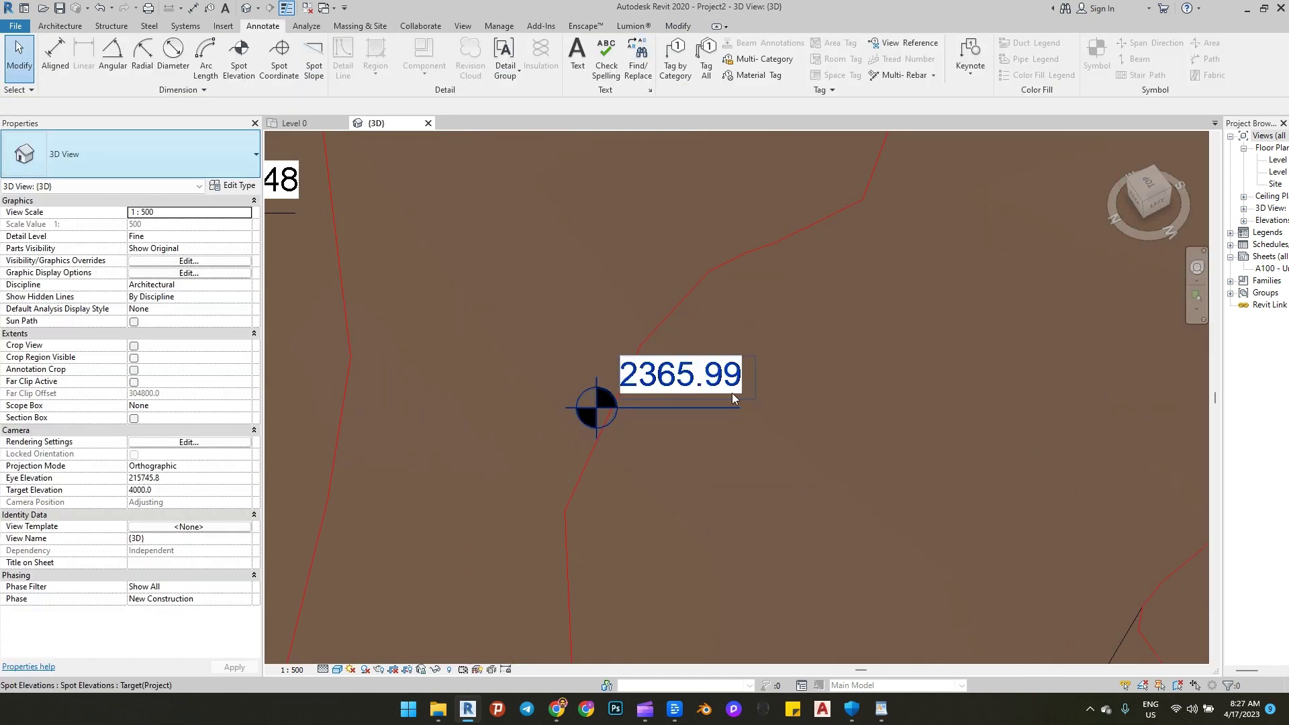
{"action": "scroll", "coordinate": [733, 399], "scroll_direction": "down", "scroll_amount": 10}
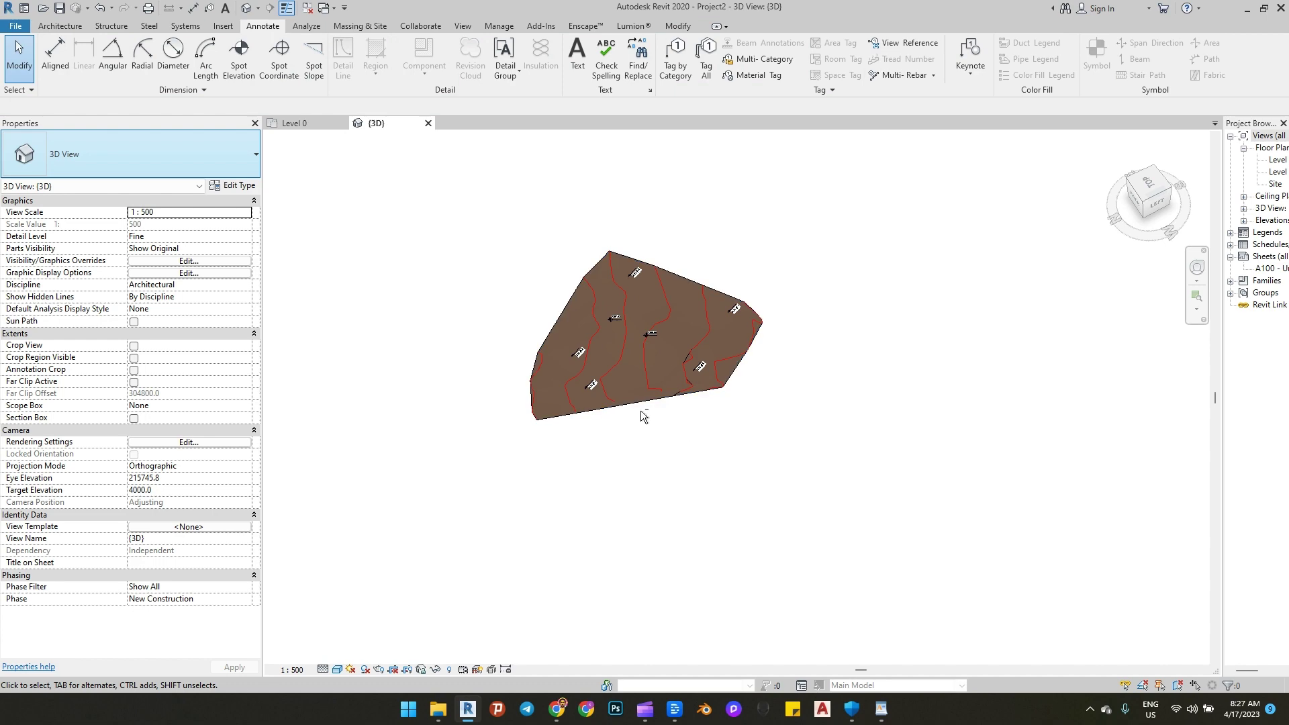
{"action": "middle_click_drag", "start_coordinate": [641, 409], "coordinate": [641, 314], "text": "shift"}
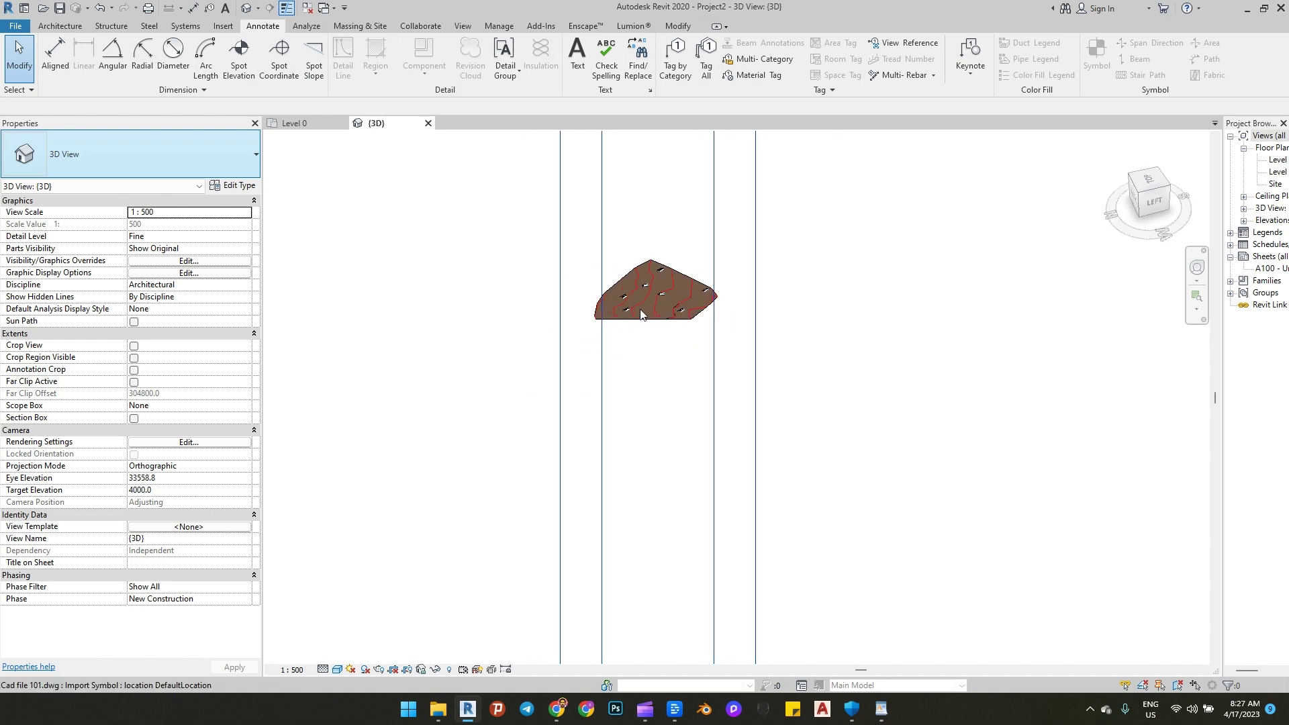
{"action": "key", "text": "u"}
{"action": "key", "text": "n"}
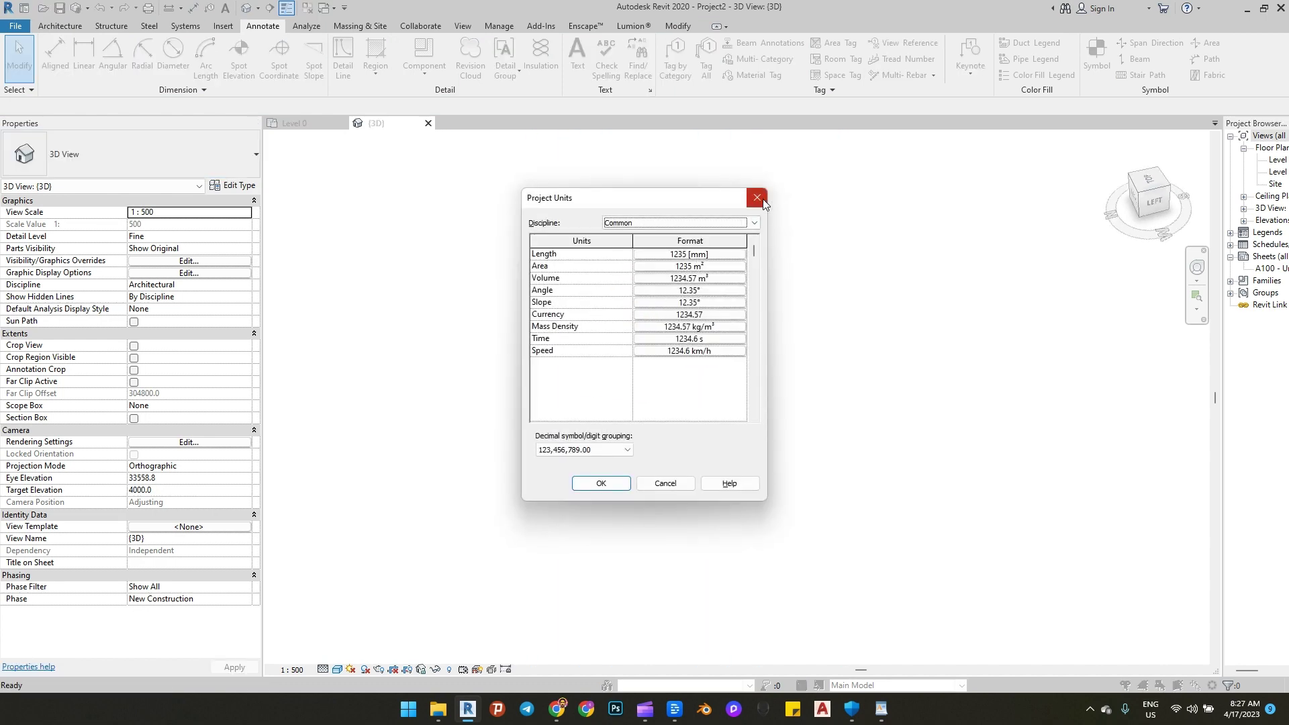
{"action": "left_click", "coordinate": [757, 198]}
Step: Set the project's length units to meters with 0 decimal places
{"action": "left_click", "coordinate": [512, 25]}
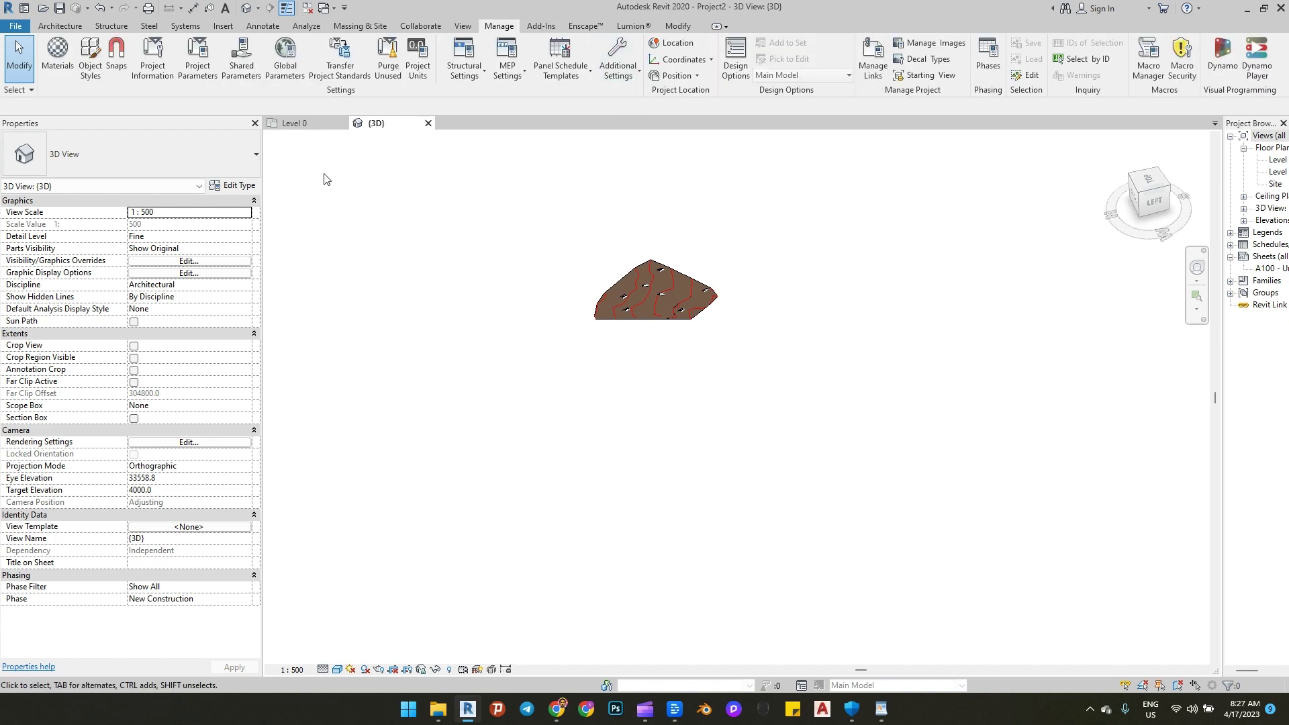
{"action": "left_click", "coordinate": [422, 71]}
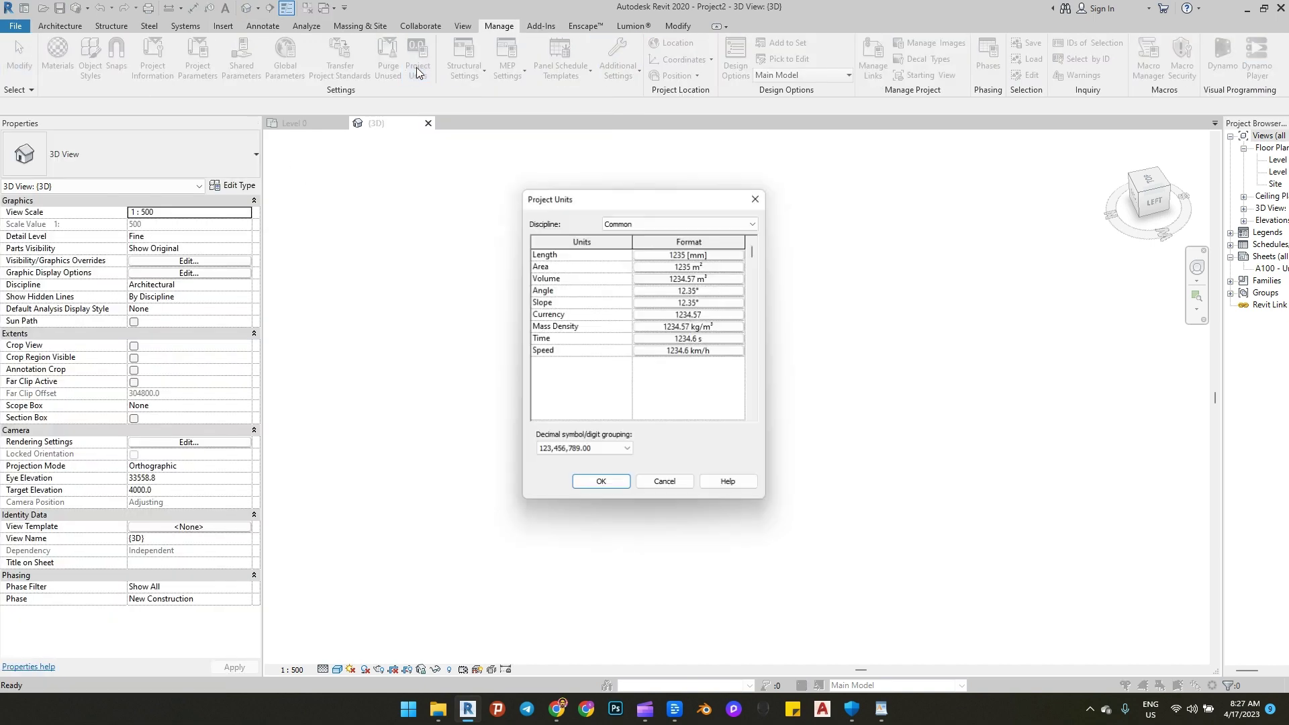
{"action": "left_click", "coordinate": [691, 254]}
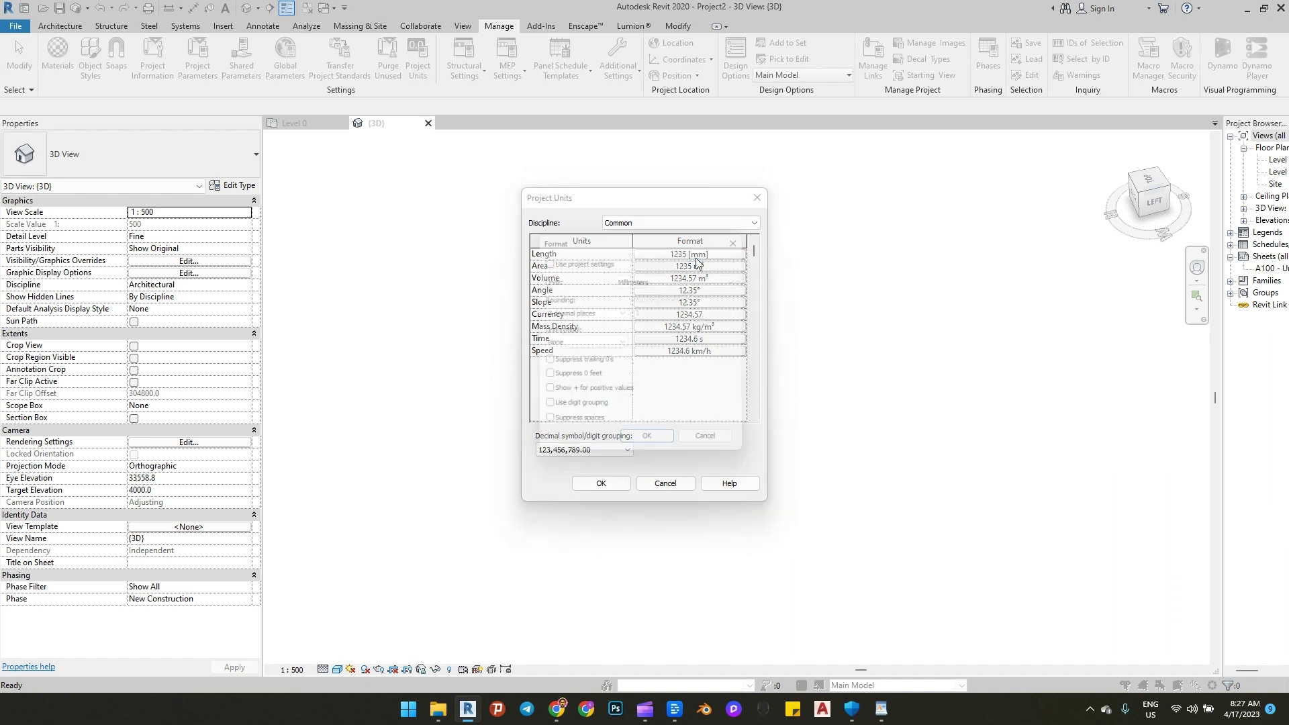
{"action": "left_click", "coordinate": [666, 277]}
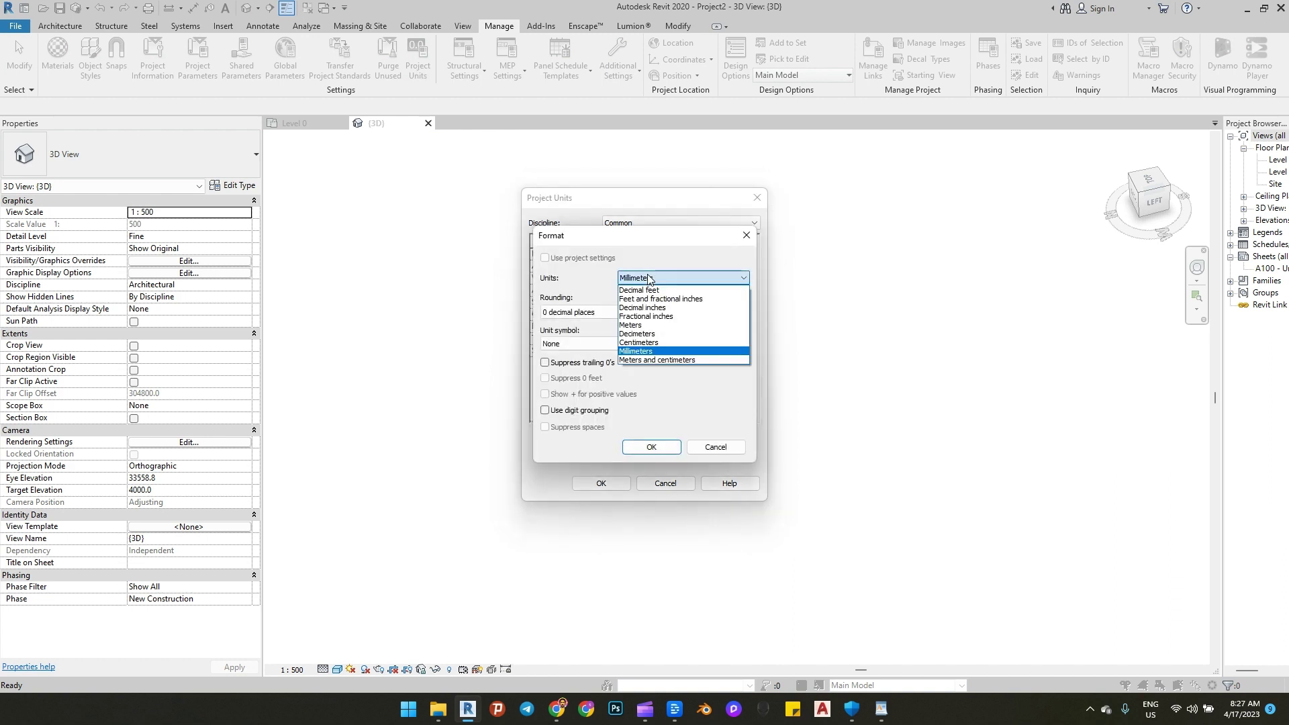
{"action": "left_click", "coordinate": [634, 326]}
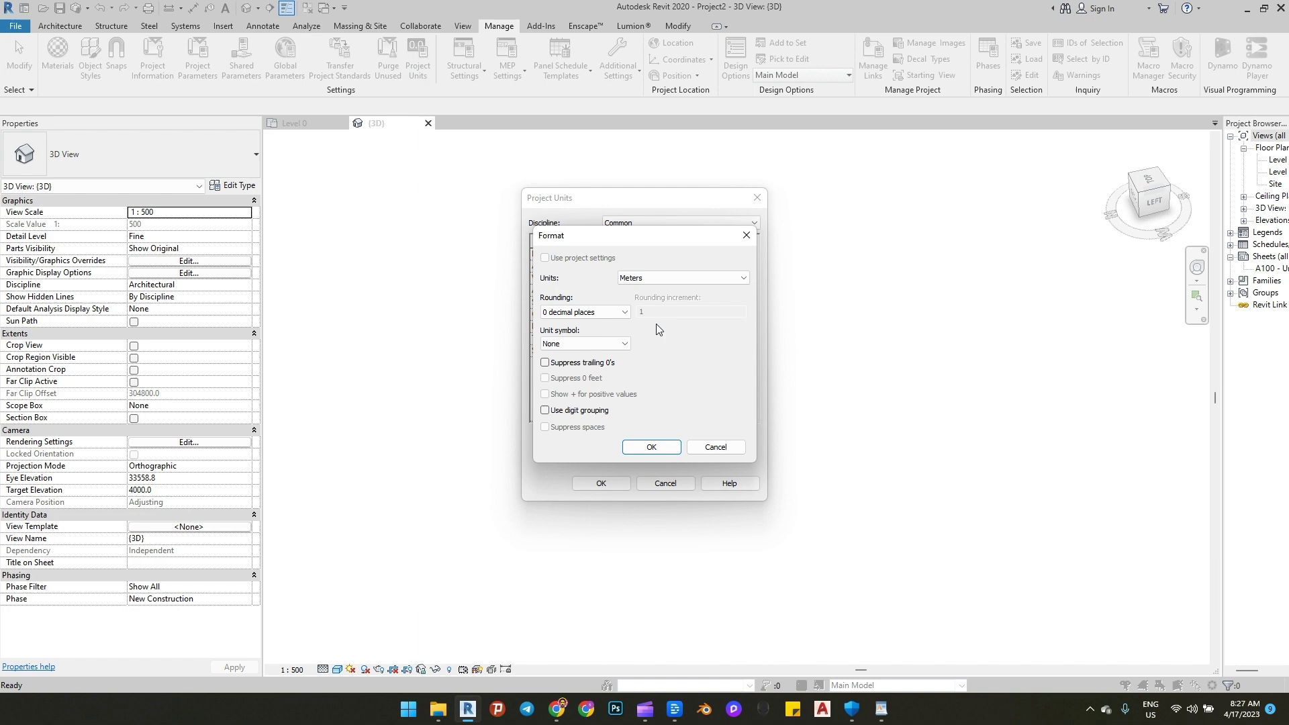
{"action": "left_click", "coordinate": [651, 448]}
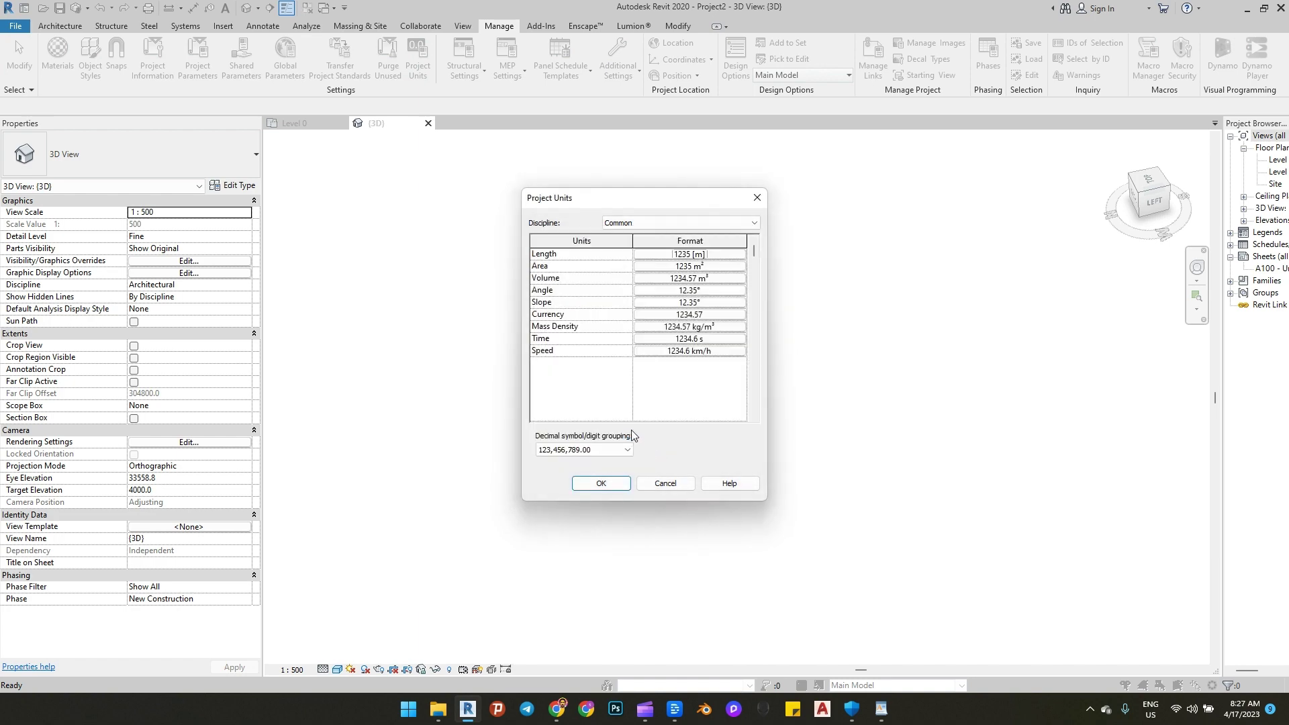
{"action": "left_click", "coordinate": [602, 483]}
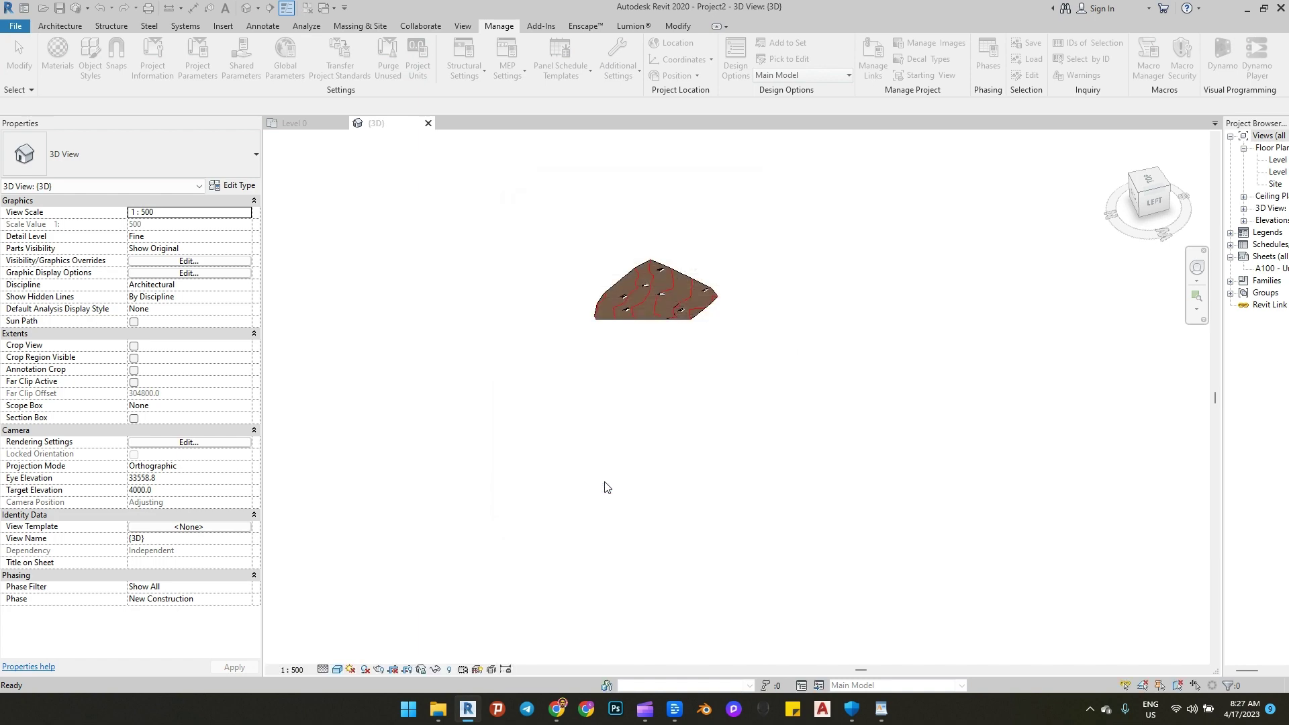
Step: Reveal the hidden elements in the 3D view and select the project base point beside the level markers below the toposurface
{"action": "scroll", "coordinate": [651, 273], "scroll_direction": "up", "scroll_amount": 3}
{"action": "scroll", "coordinate": [666, 306], "scroll_direction": "up", "scroll_amount": 5}
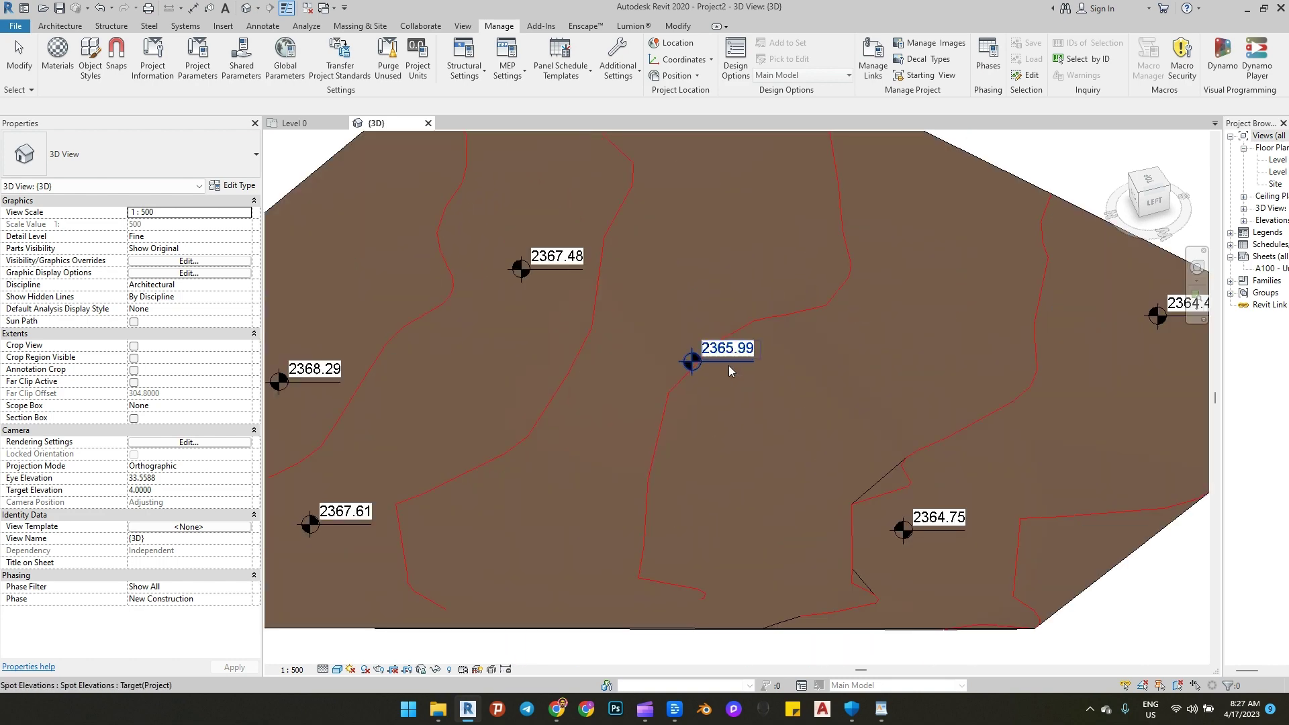
{"action": "scroll", "coordinate": [718, 316], "scroll_direction": "down", "scroll_amount": 5}
{"action": "scroll", "coordinate": [680, 361], "scroll_direction": "down", "scroll_amount": 2}
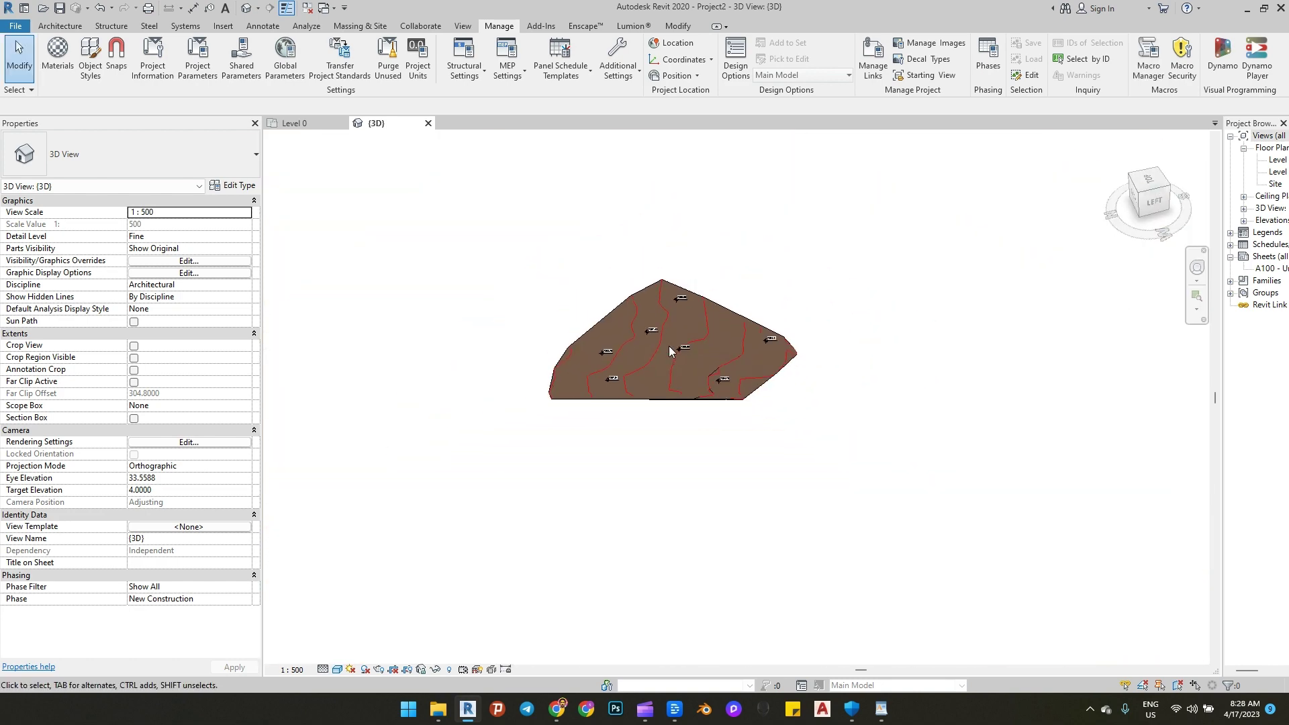
{"action": "scroll", "coordinate": [643, 332], "scroll_direction": "down", "scroll_amount": 4}
{"action": "scroll", "coordinate": [590, 336], "scroll_direction": "up", "scroll_amount": 3}
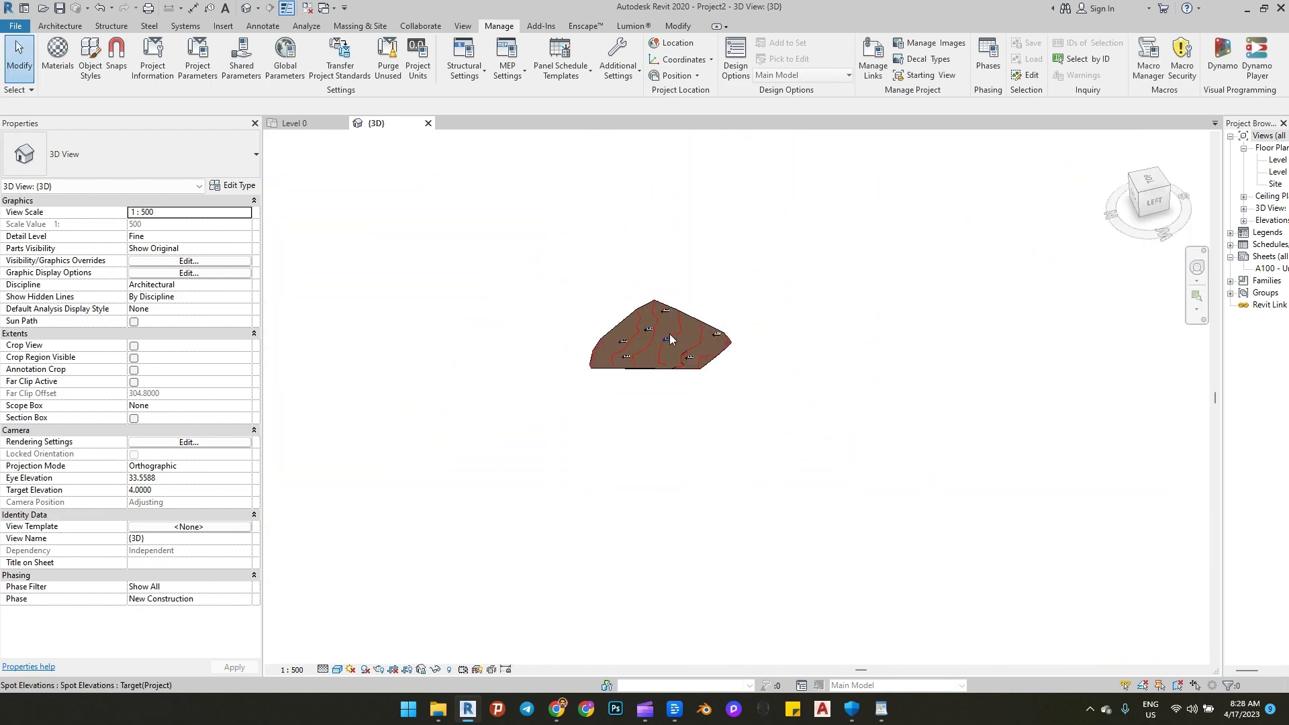
{"action": "left_click", "coordinate": [449, 669]}
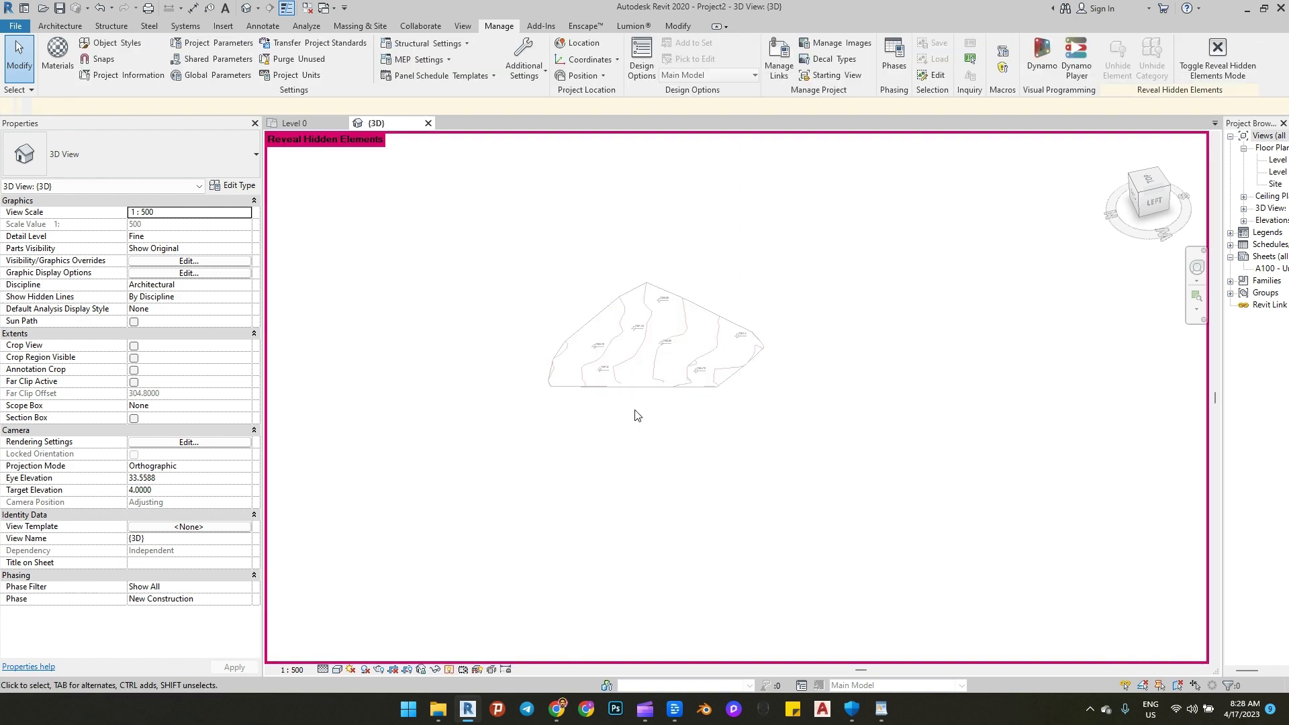
{"action": "scroll", "coordinate": [646, 322], "scroll_direction": "down", "scroll_amount": 5}
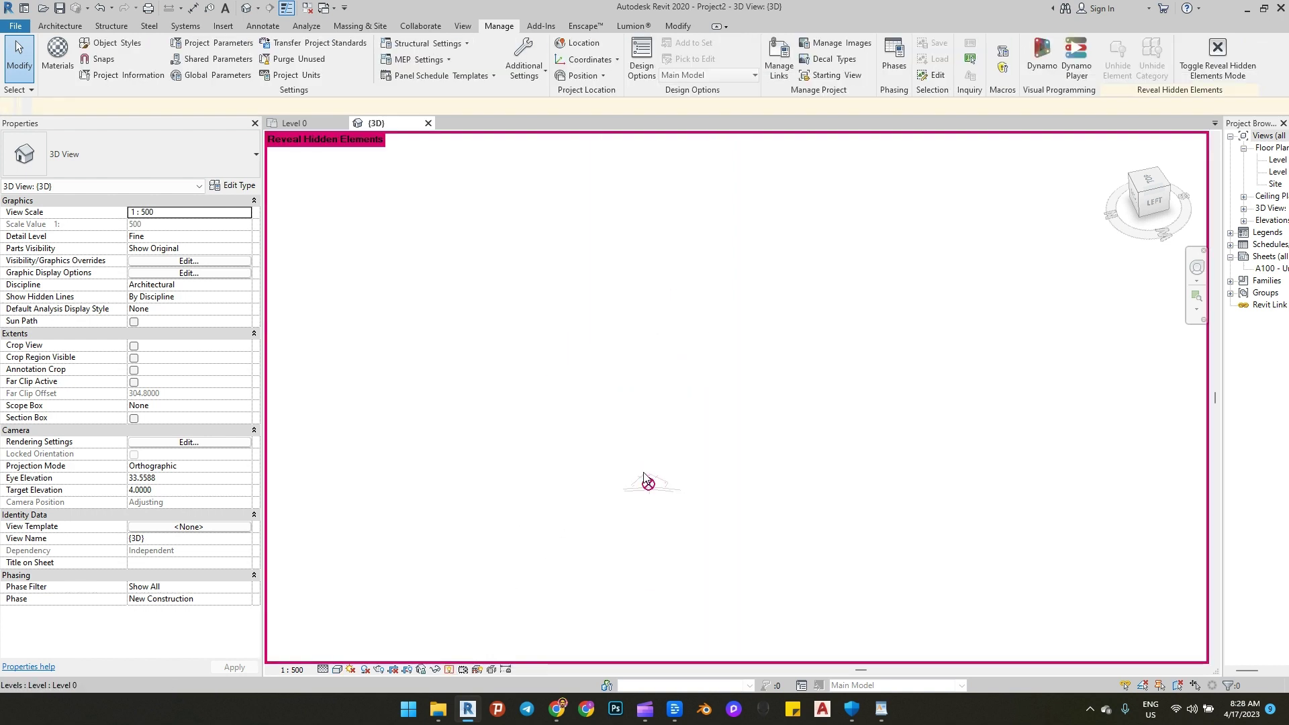
{"action": "scroll", "coordinate": [648, 478], "scroll_direction": "up", "scroll_amount": 6}
{"action": "scroll", "coordinate": [621, 483], "scroll_direction": "up", "scroll_amount": 2}
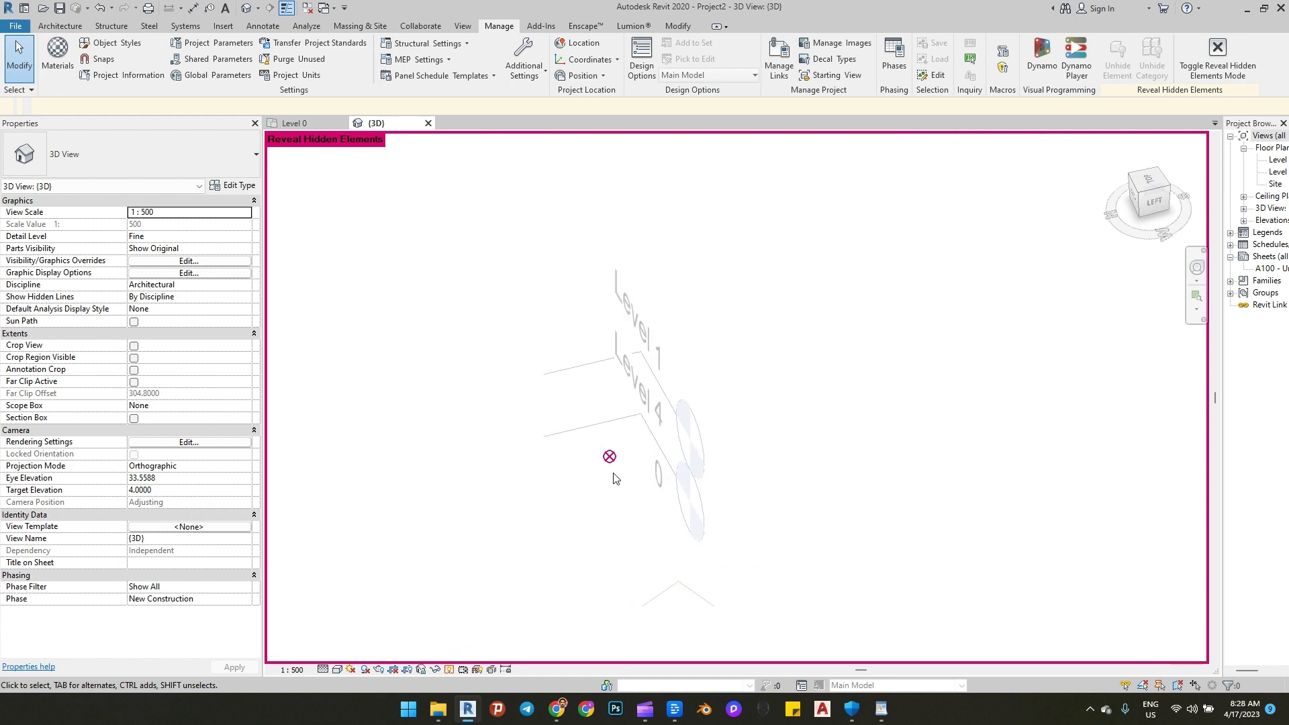
{"action": "left_click", "coordinate": [610, 459]}
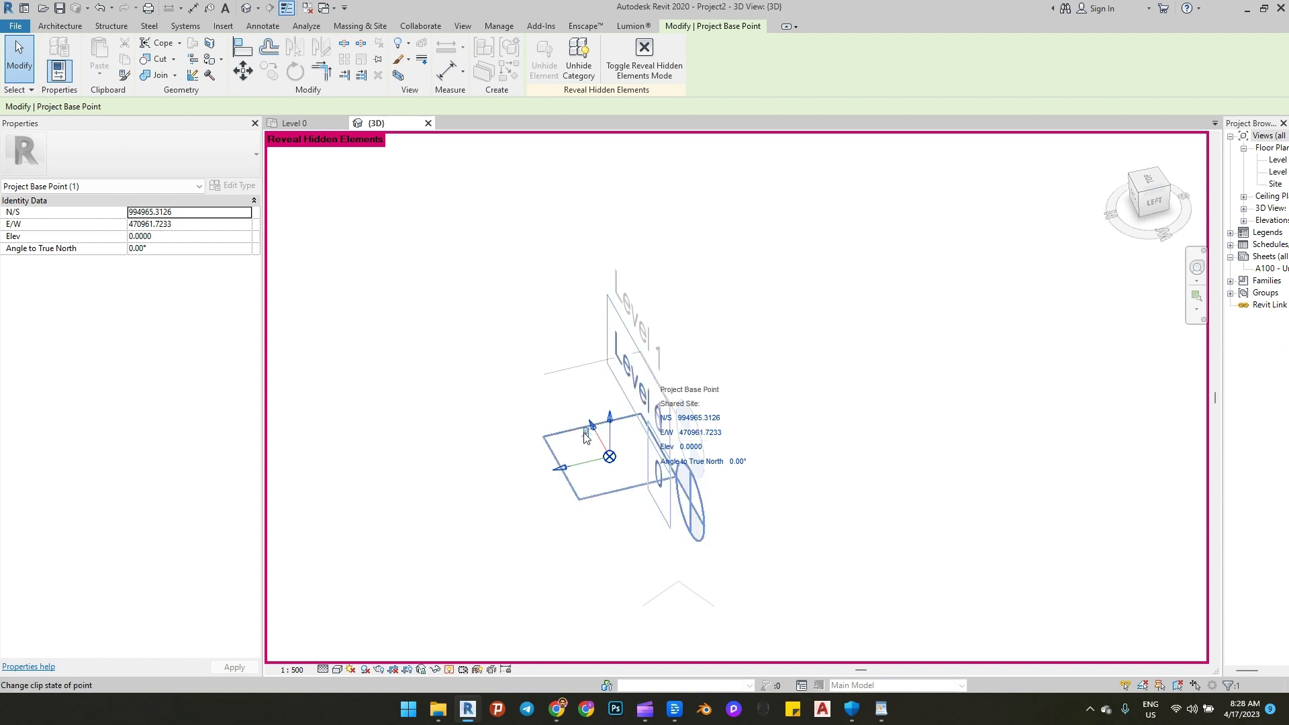
Step: Move the project base point vertically up to the toposurface, to an elevation of about 2423 m
{"action": "scroll", "coordinate": [720, 535], "scroll_direction": "up", "scroll_amount": 5}
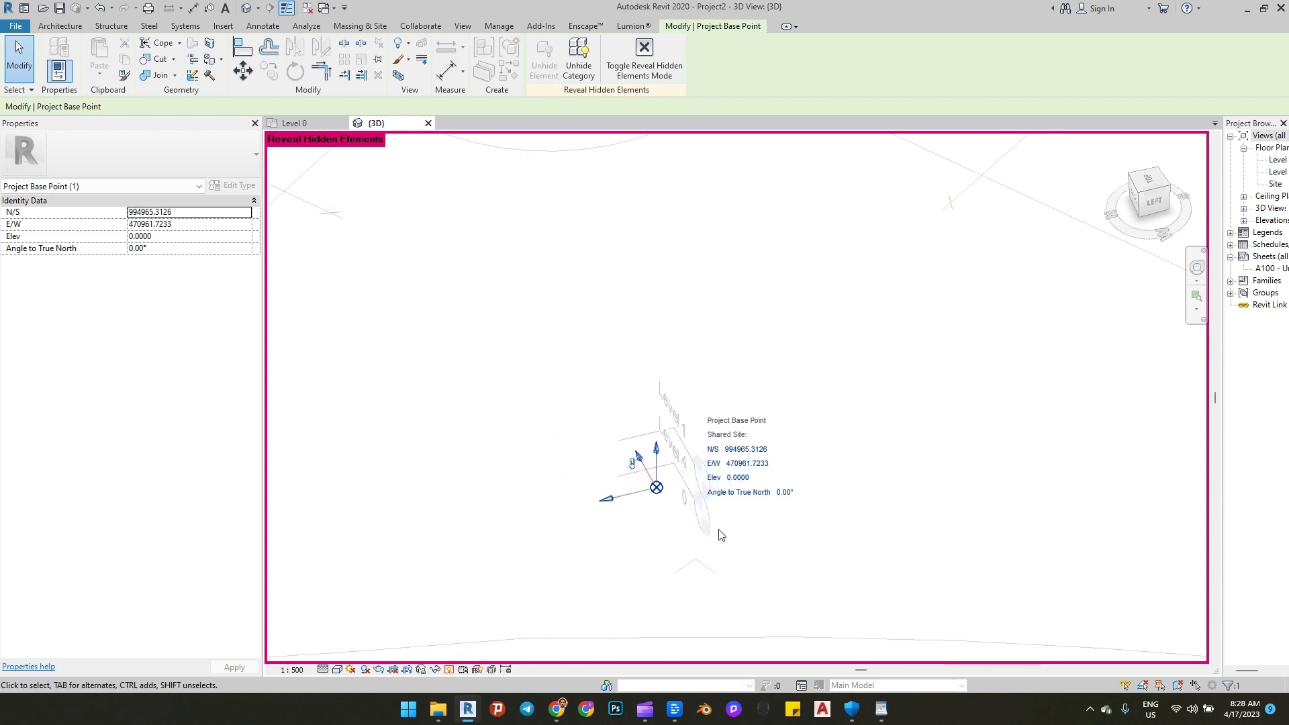
{"action": "scroll", "coordinate": [711, 533], "scroll_direction": "up", "scroll_amount": 4}
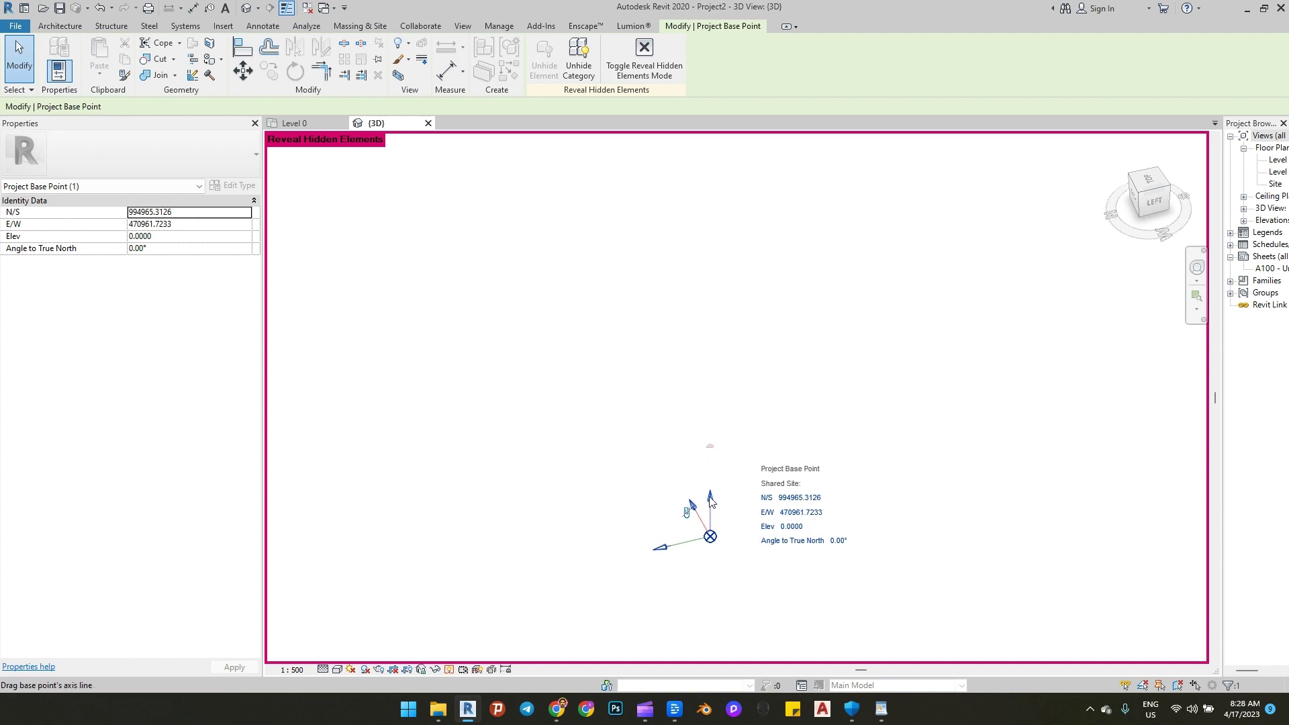
{"action": "left_click_drag", "start_coordinate": [710, 534], "coordinate": [685, 344]}
{"action": "scroll", "coordinate": [700, 405], "scroll_direction": "up", "scroll_amount": 6}
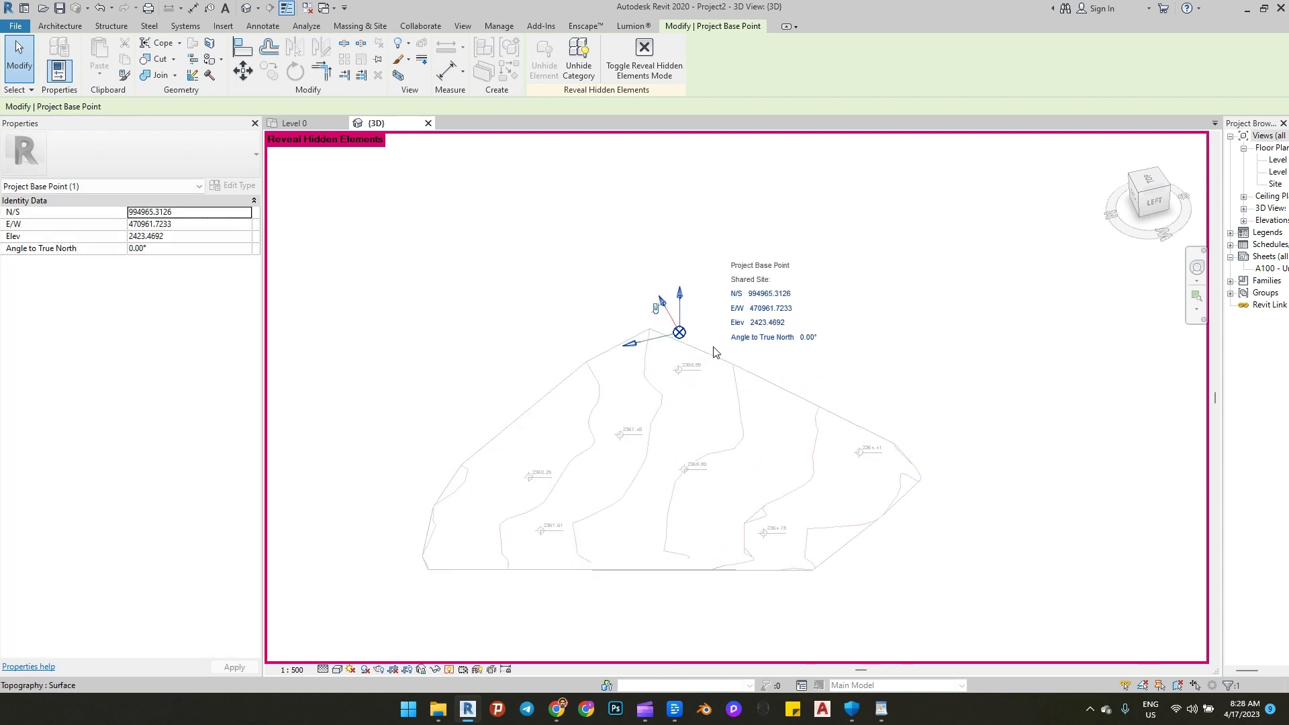
Step: Set the project base point's elevation to 2365.99 m to match the spot elevation on the middle contour line
{"action": "scroll", "coordinate": [685, 537], "scroll_direction": "up", "scroll_amount": 2}
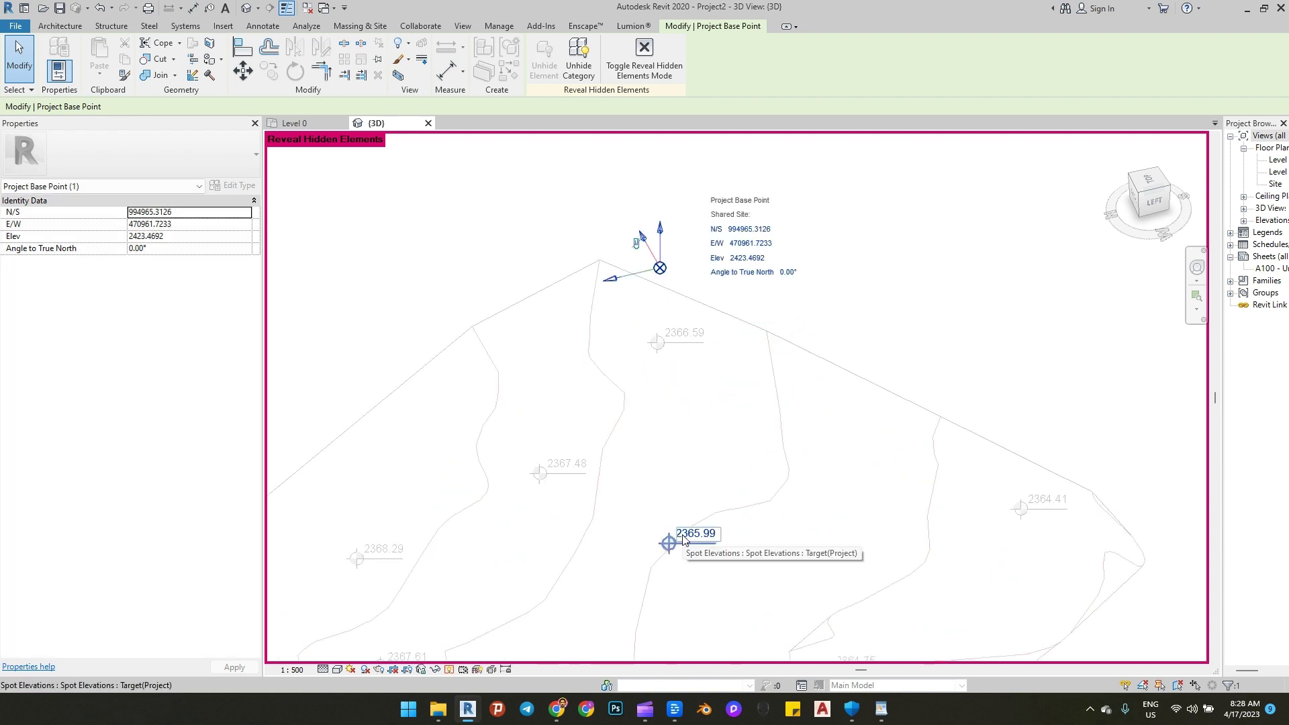
{"action": "left_click", "coordinate": [737, 260]}
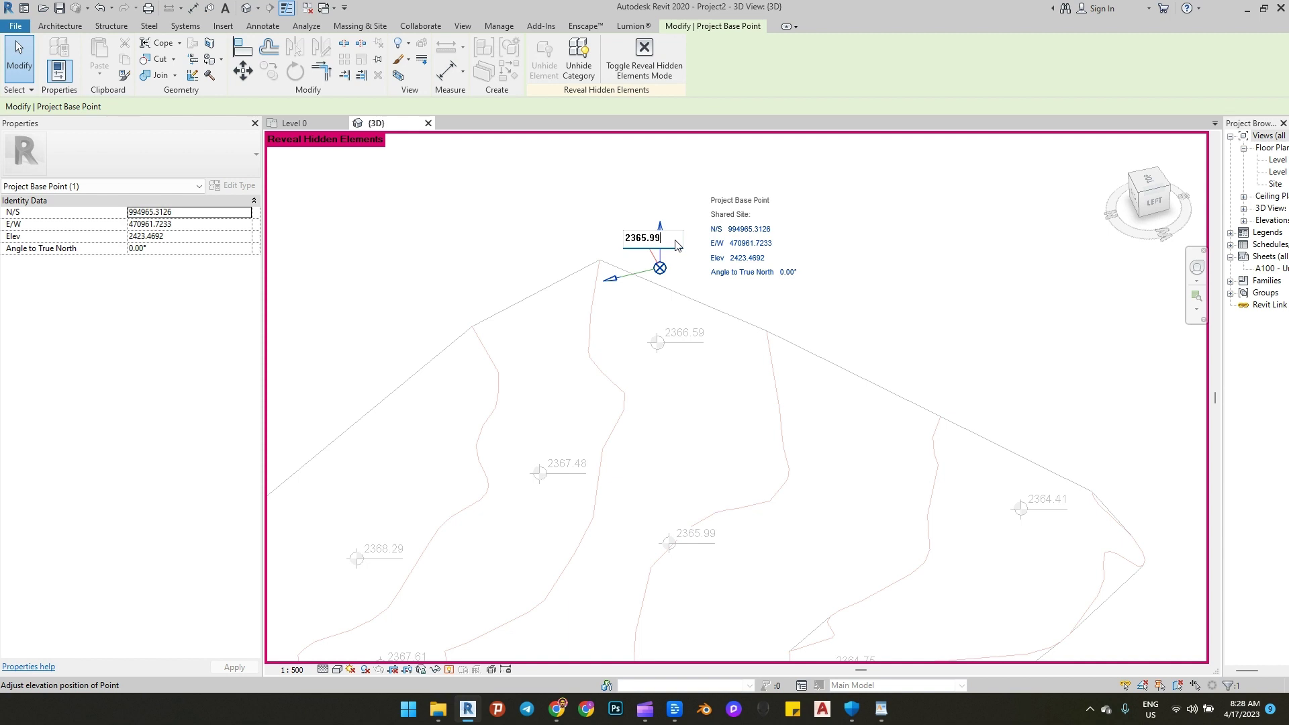
{"action": "key", "text": "Return"}
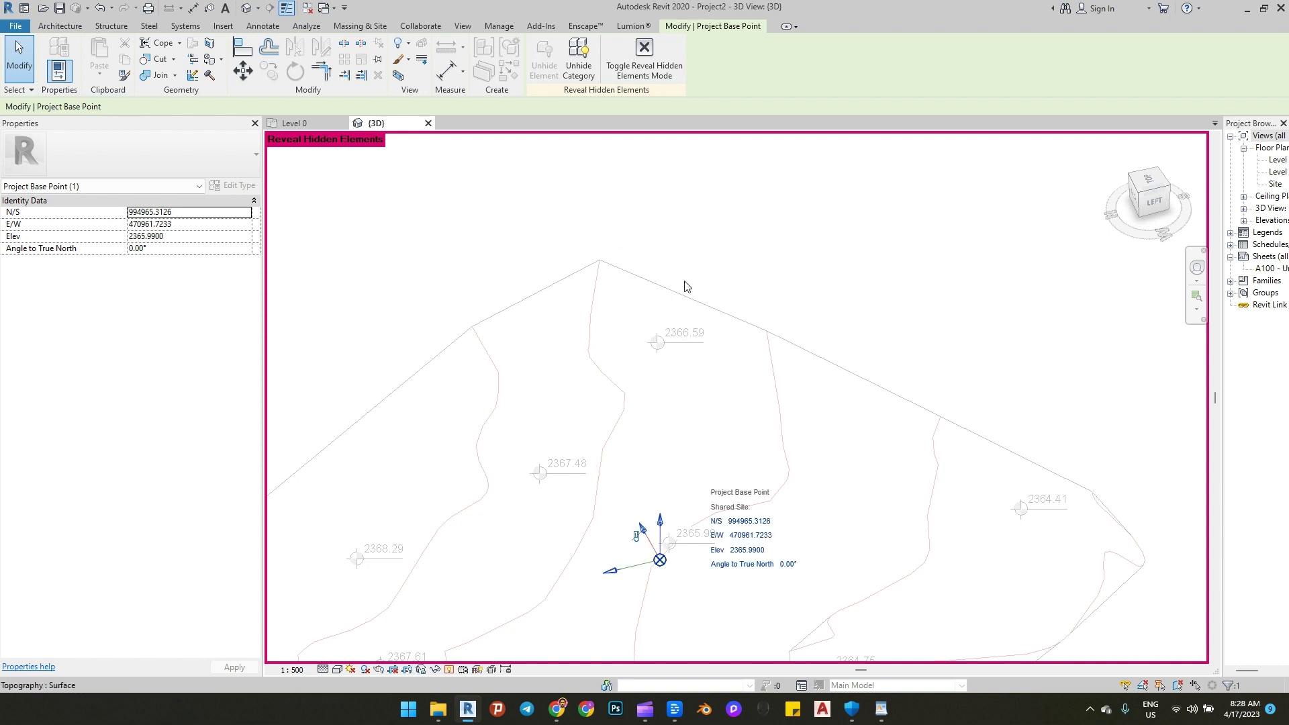
{"action": "scroll", "coordinate": [685, 282], "scroll_direction": "down", "scroll_amount": 3}
{"action": "middle_click_drag", "start_coordinate": [684, 273], "coordinate": [707, 406], "text": "shift"}
{"action": "scroll", "coordinate": [707, 406], "scroll_direction": "up", "scroll_amount": 1}
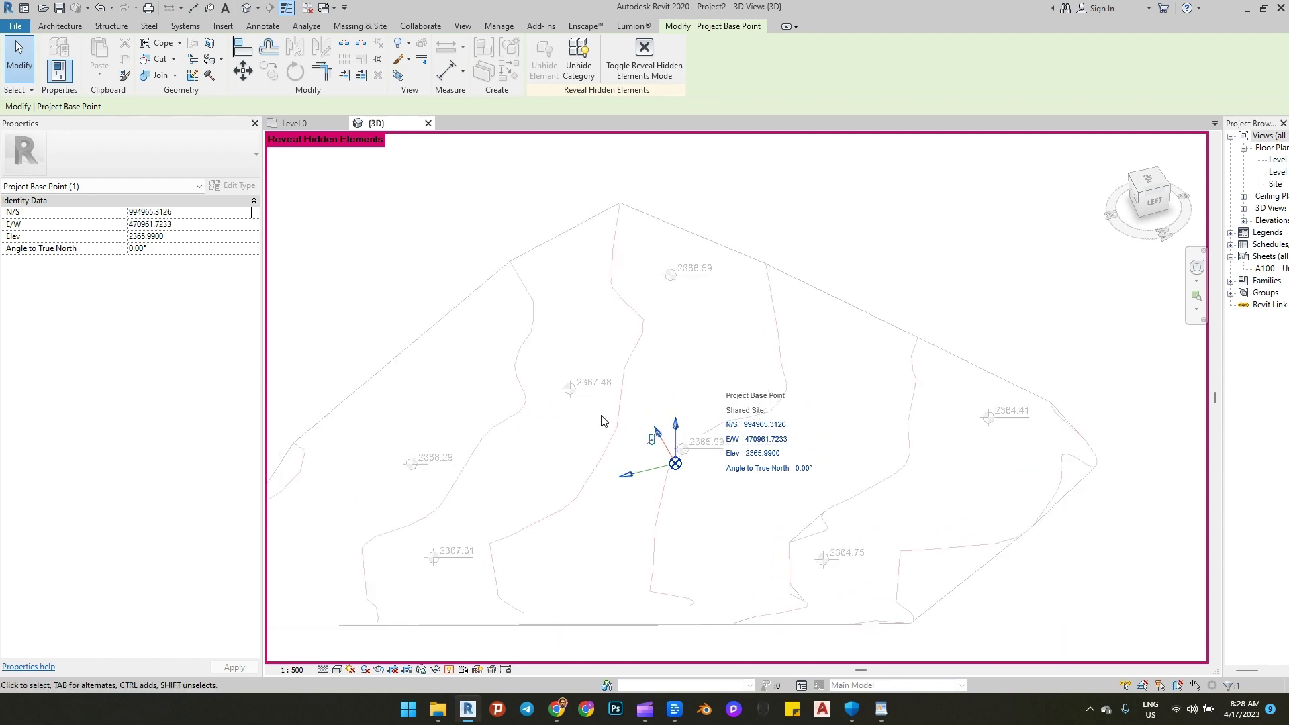
Step: Deselect the project base point and stop revealing hidden elements in the 3D view
{"action": "left_click", "coordinate": [827, 227]}
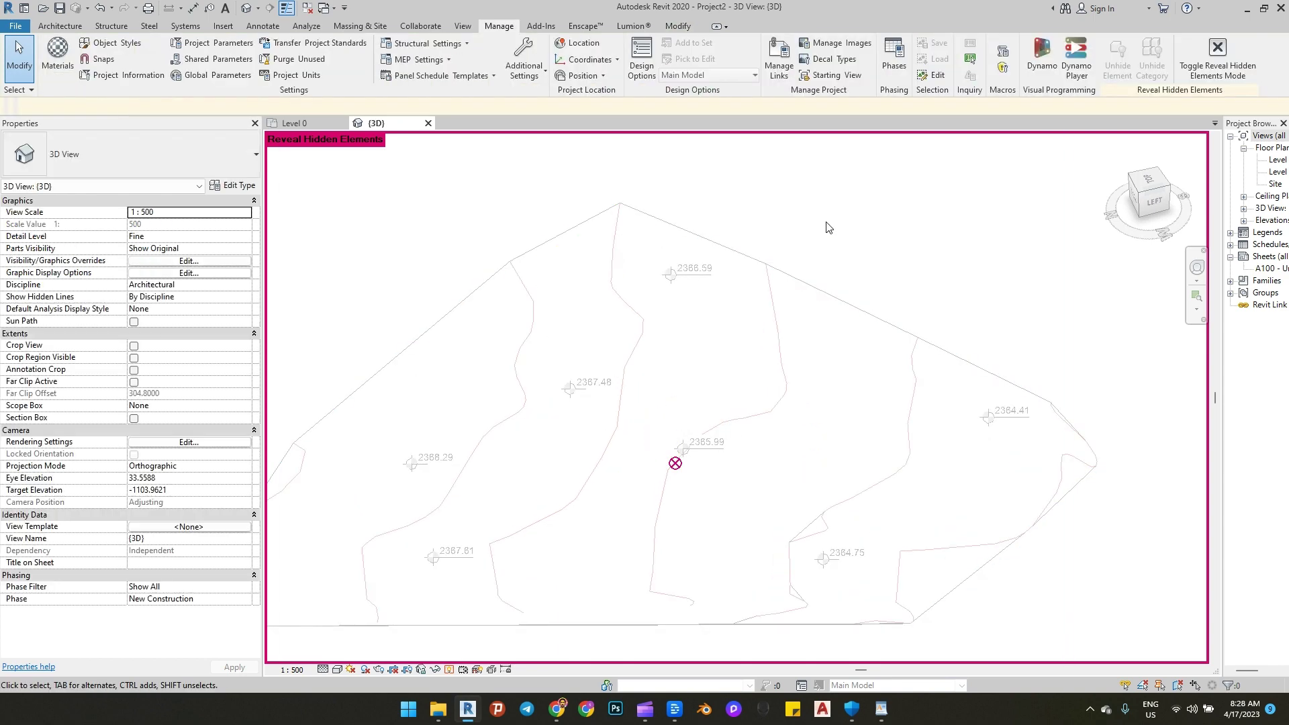
{"action": "left_click", "coordinate": [450, 670]}
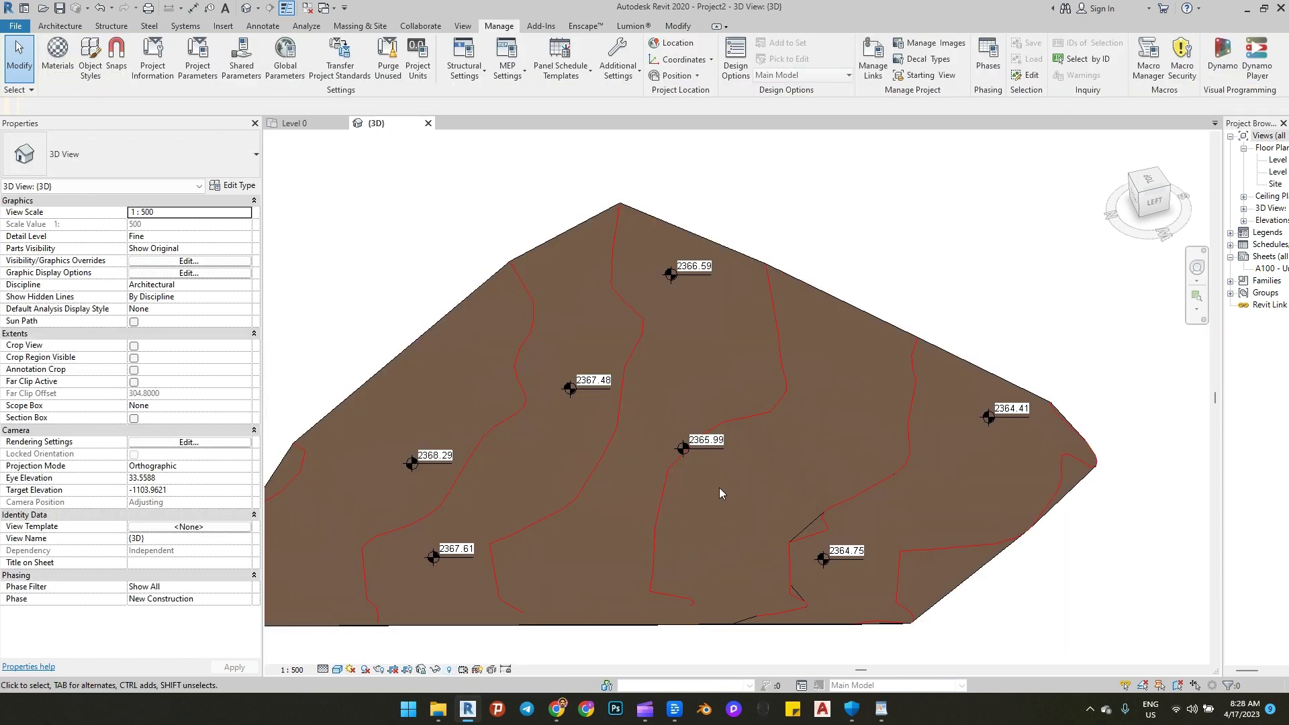
{"action": "scroll", "coordinate": [674, 429], "scroll_direction": "up", "scroll_amount": 2}
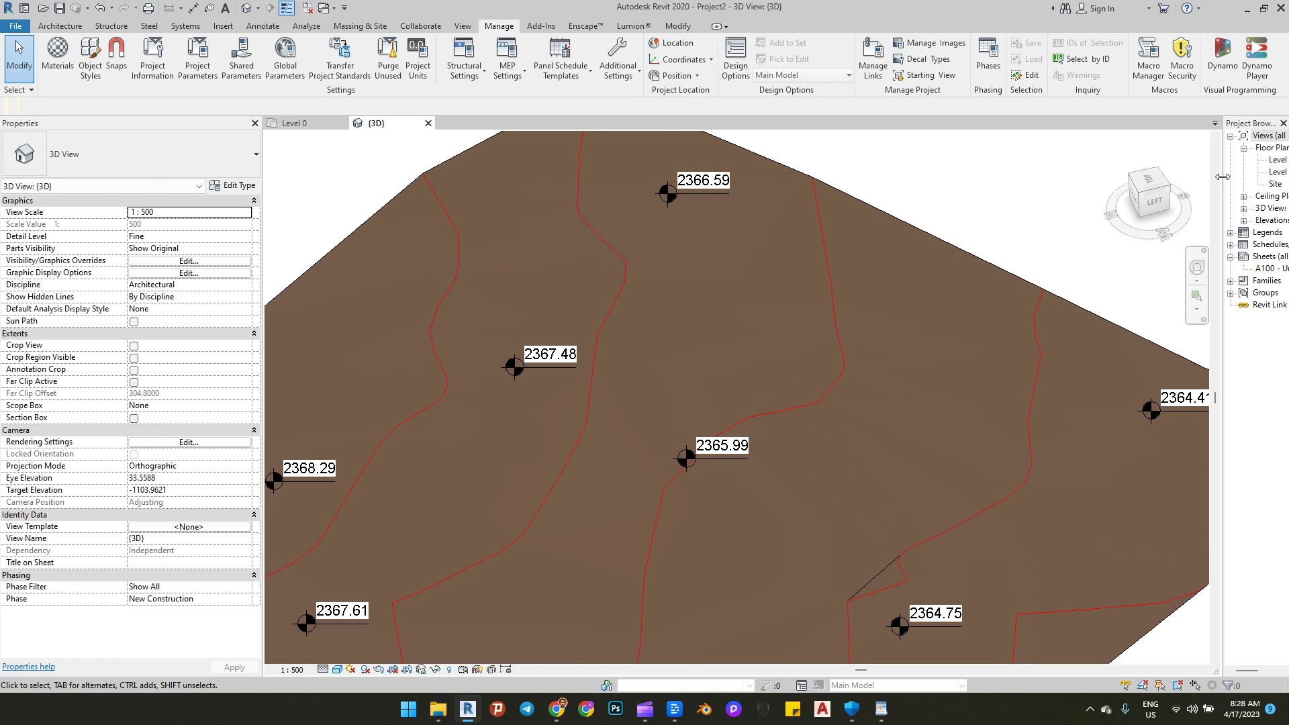
Step: Widen the project browser and open the Level 0 floor plan
{"action": "left_click_drag", "start_coordinate": [1222, 176], "coordinate": [1013, 180]}
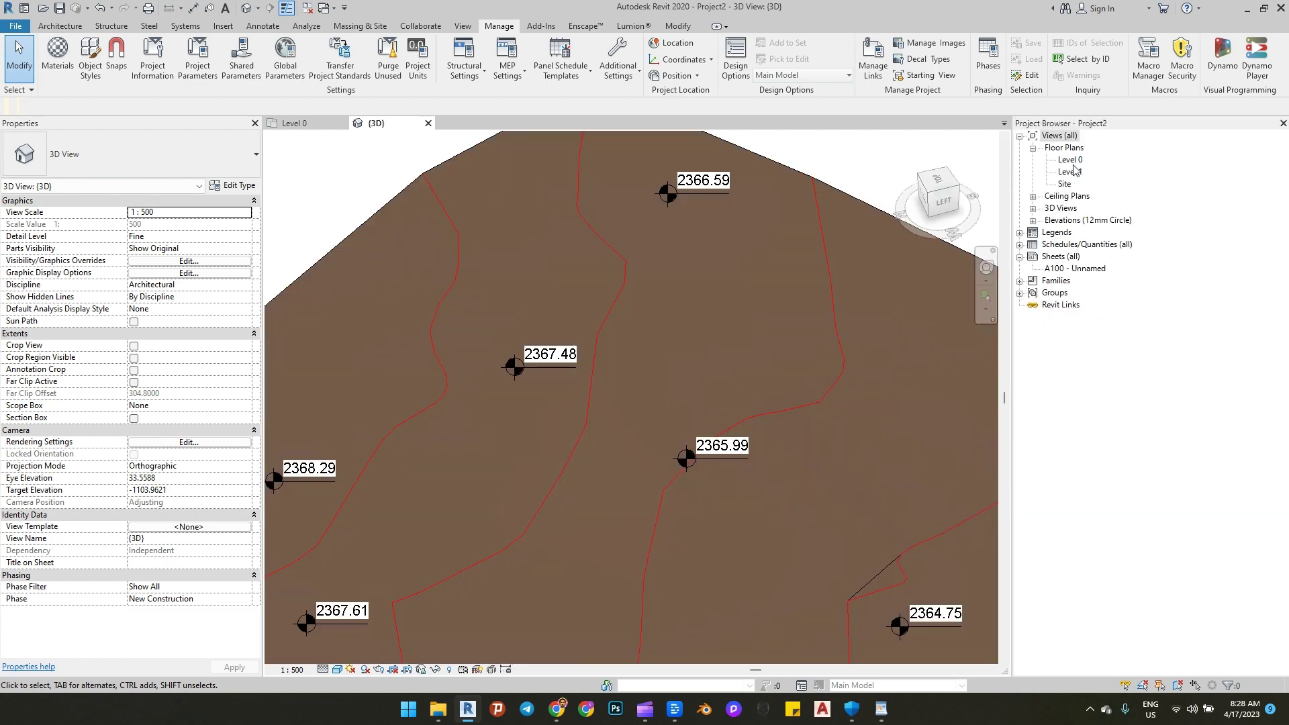
{"action": "double_click", "coordinate": [1071, 161]}
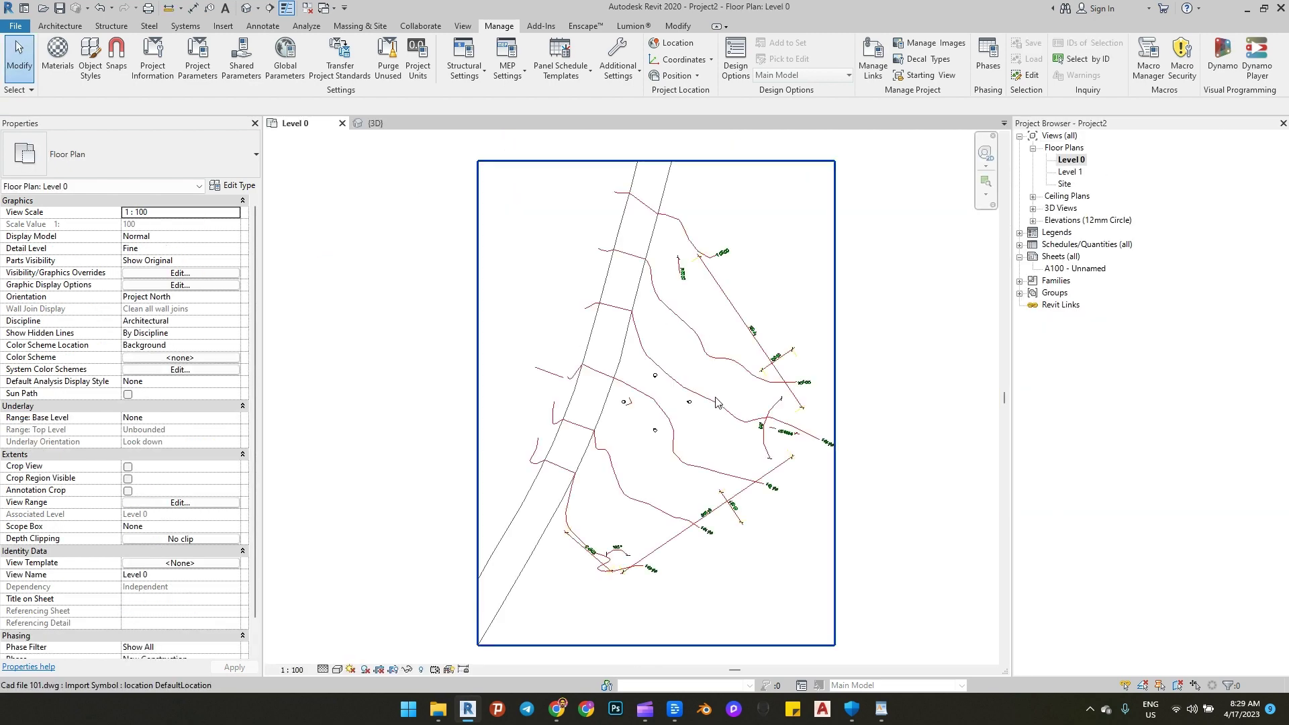
{"action": "scroll", "coordinate": [716, 402], "scroll_direction": "up", "scroll_amount": 2}
Step: Rename the Level 0 floor plan to Ground Floor, applying the new name to the corresponding level and views
{"action": "left_click", "coordinate": [1069, 162]}
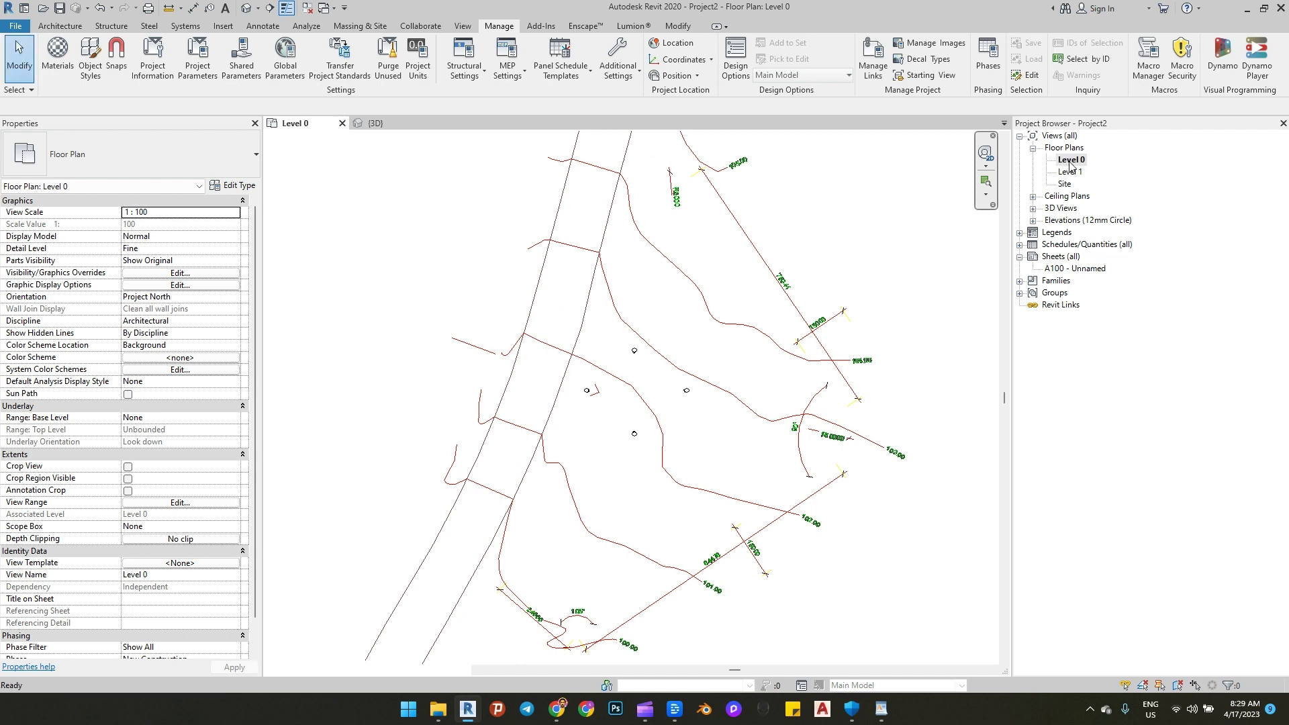
{"action": "key", "text": "g"}
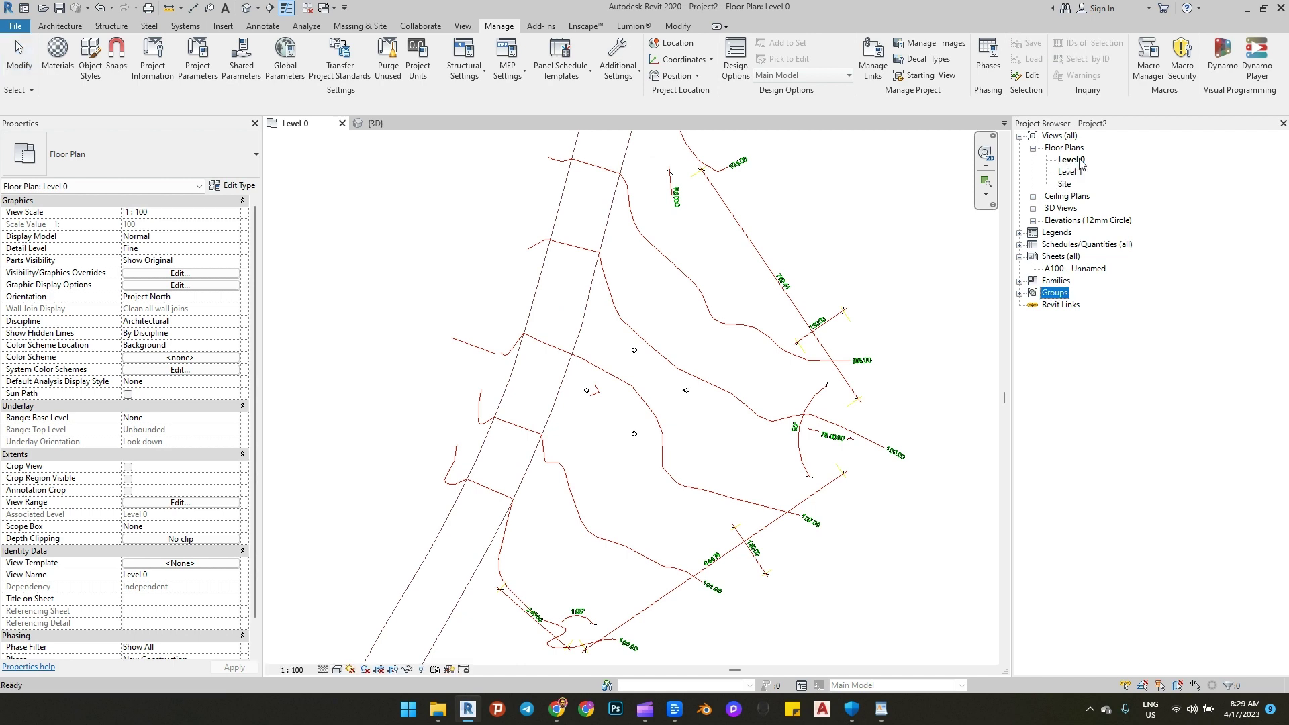
{"action": "right_click", "coordinate": [1071, 162]}
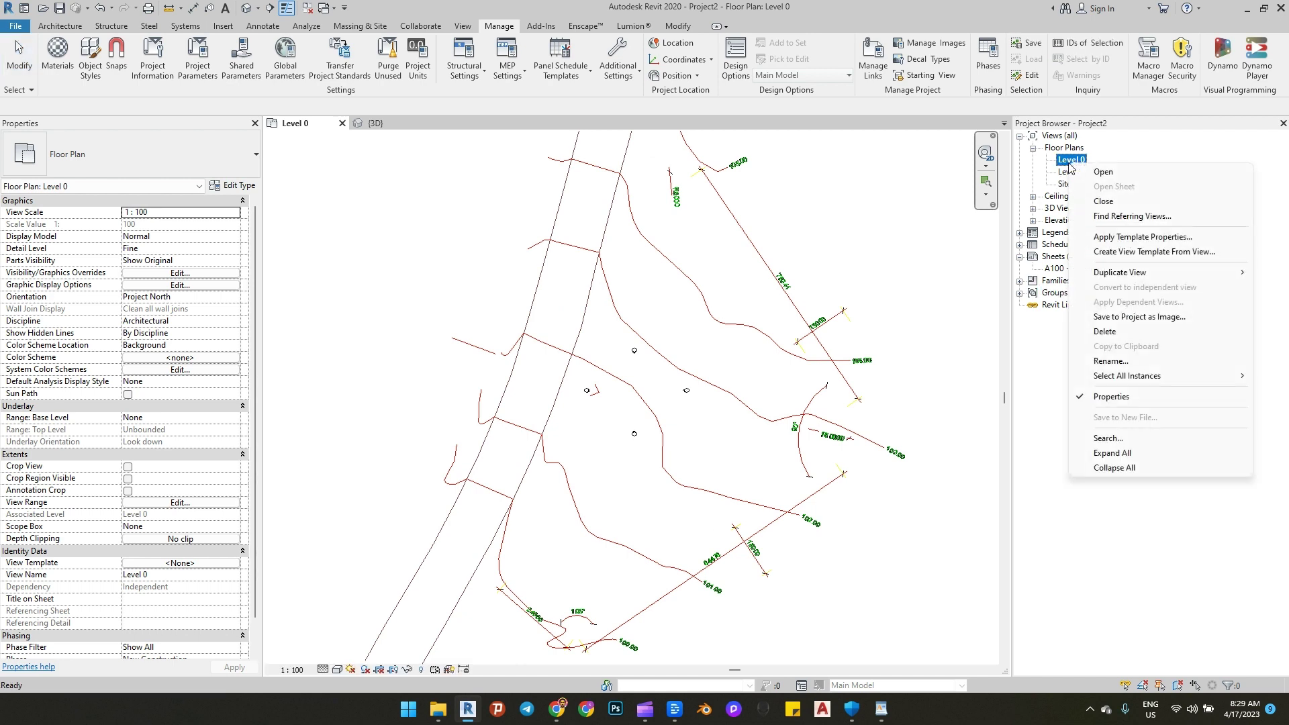
{"action": "left_click", "coordinate": [1109, 362]}
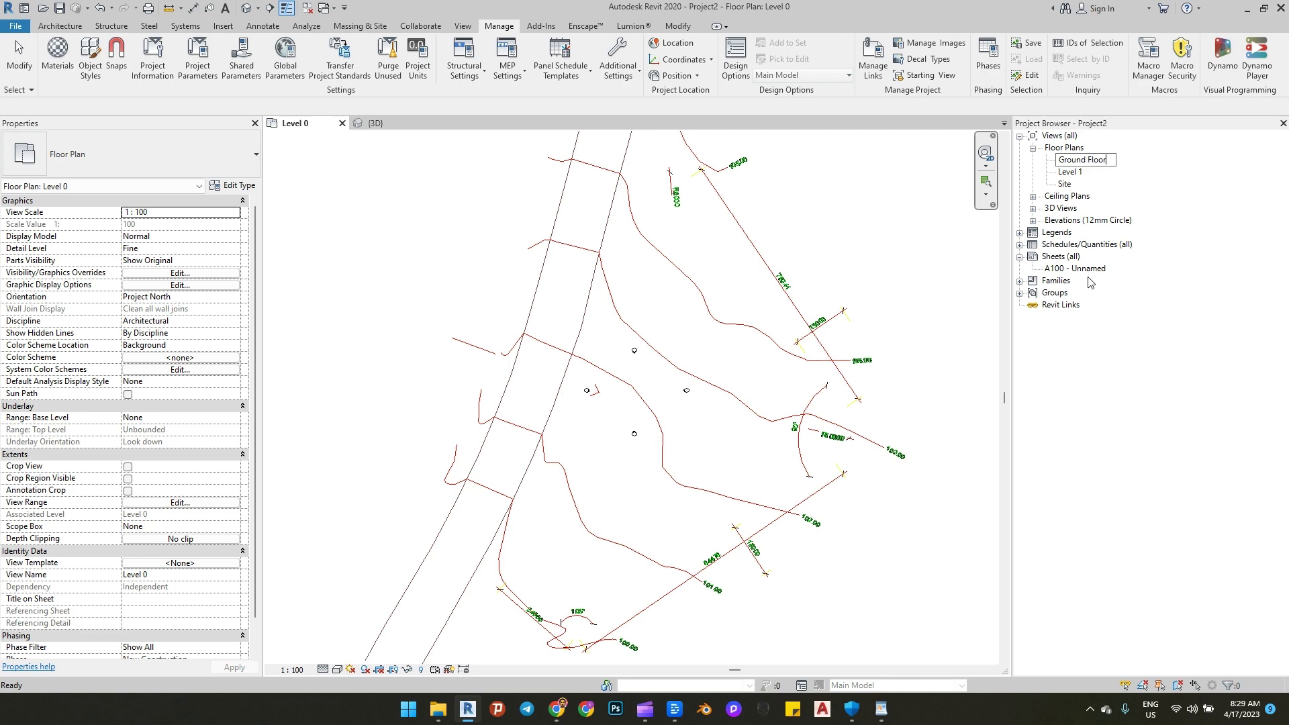
{"action": "type", "text": "Ground Floor"}
{"action": "key", "text": "Return"}
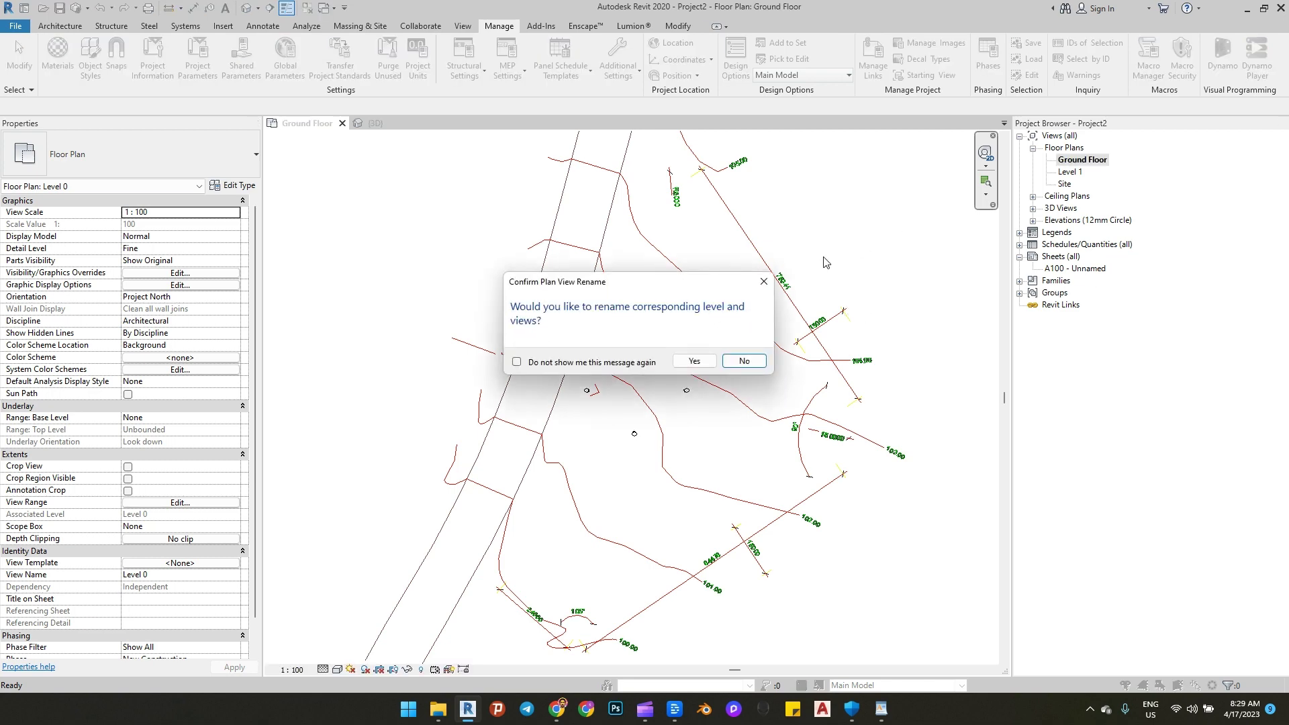
{"action": "left_click", "coordinate": [694, 363]}
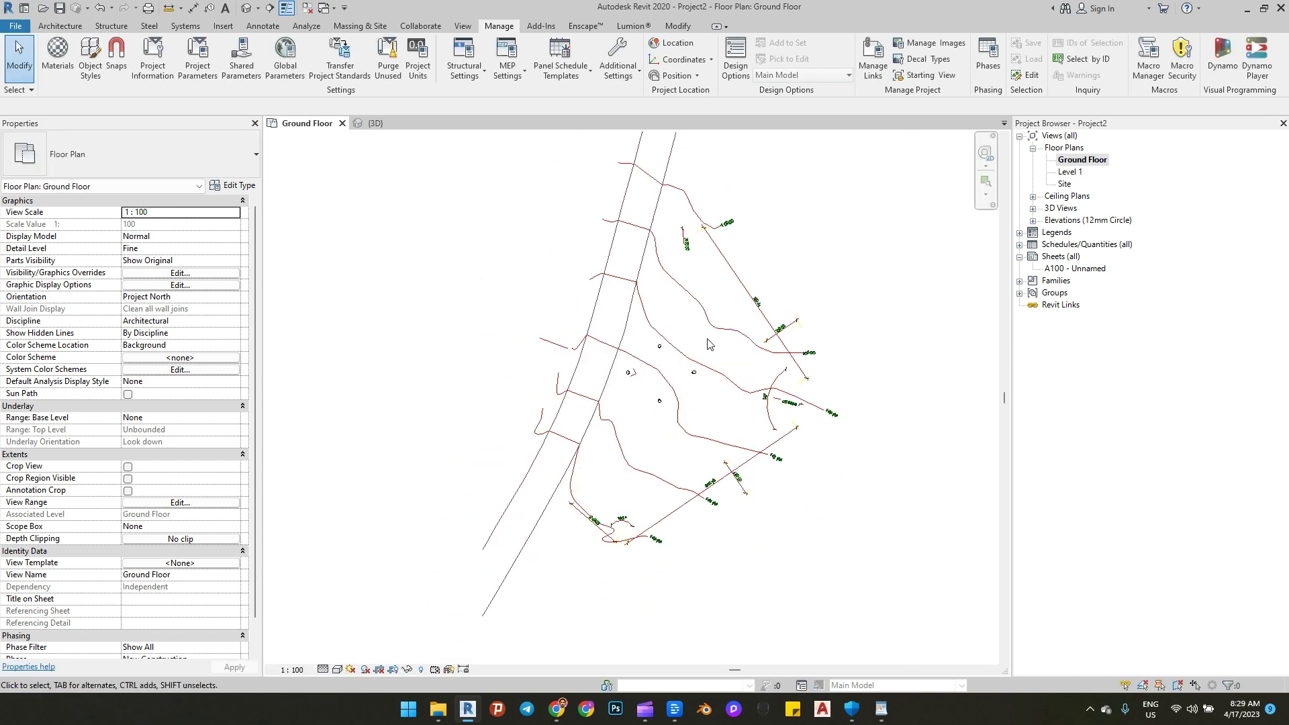
Step: Start a building pad on the Ground Floor level and sketch a rectangular boundary about 30 by 27 m among the middle contours
{"action": "scroll", "coordinate": [627, 371], "scroll_direction": "up", "scroll_amount": 3}
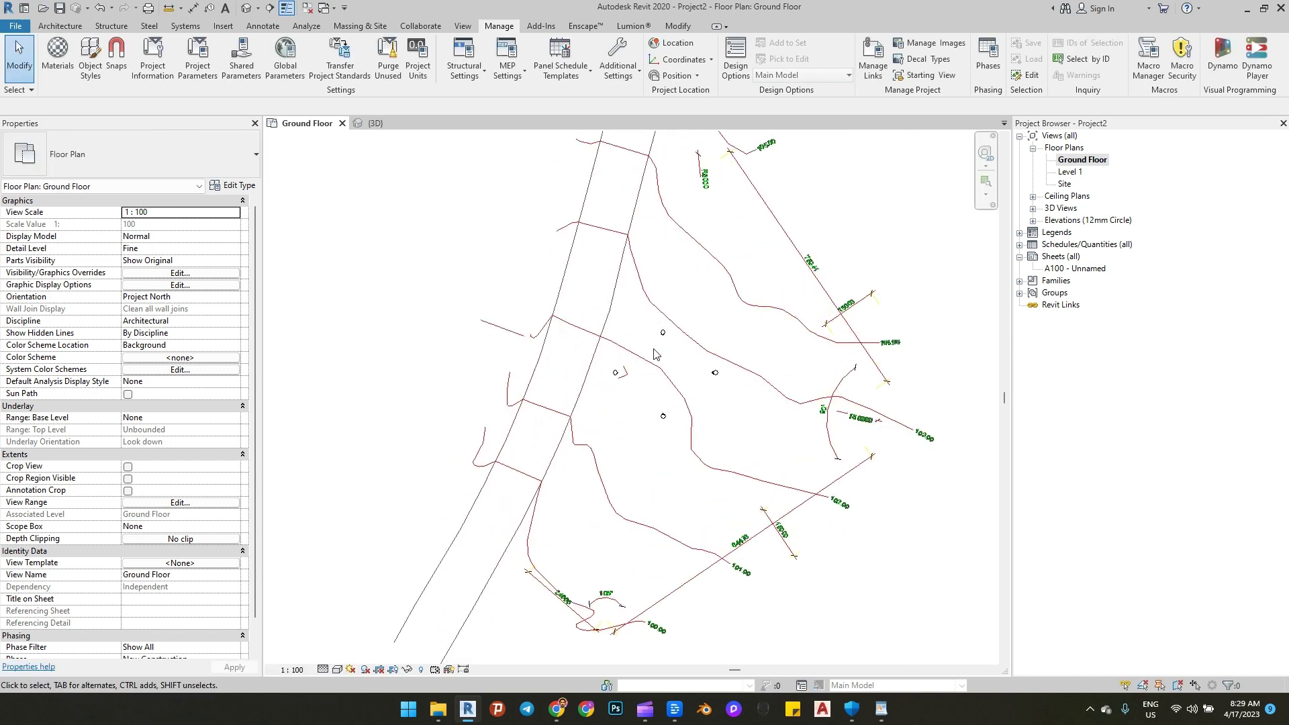
{"action": "left_click", "coordinate": [360, 26]}
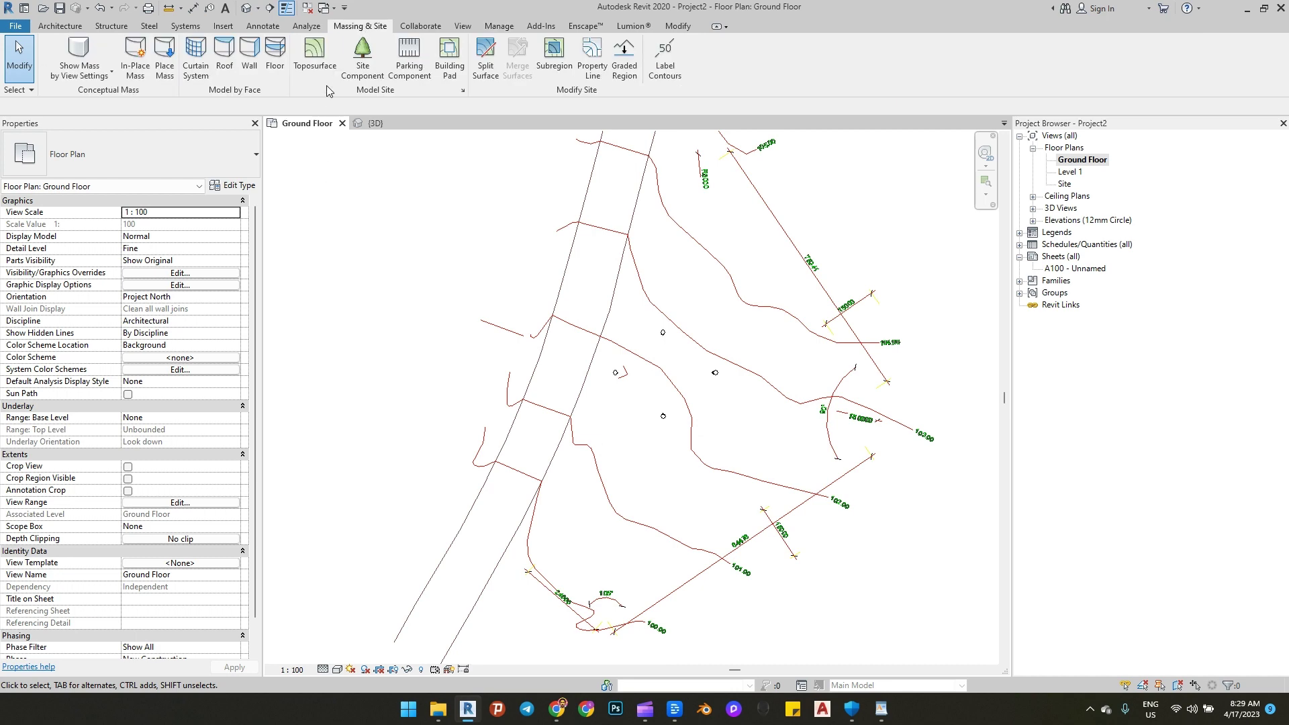
{"action": "left_click", "coordinate": [447, 61]}
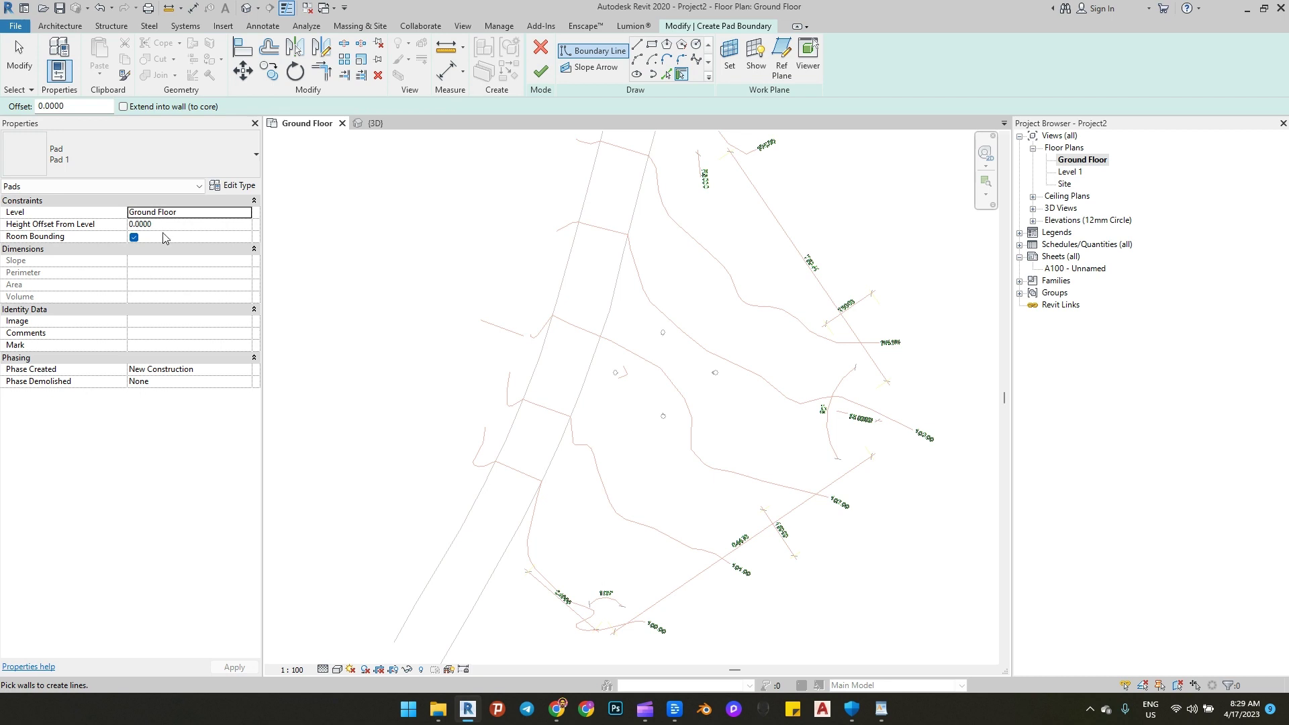
{"action": "left_click", "coordinate": [651, 45]}
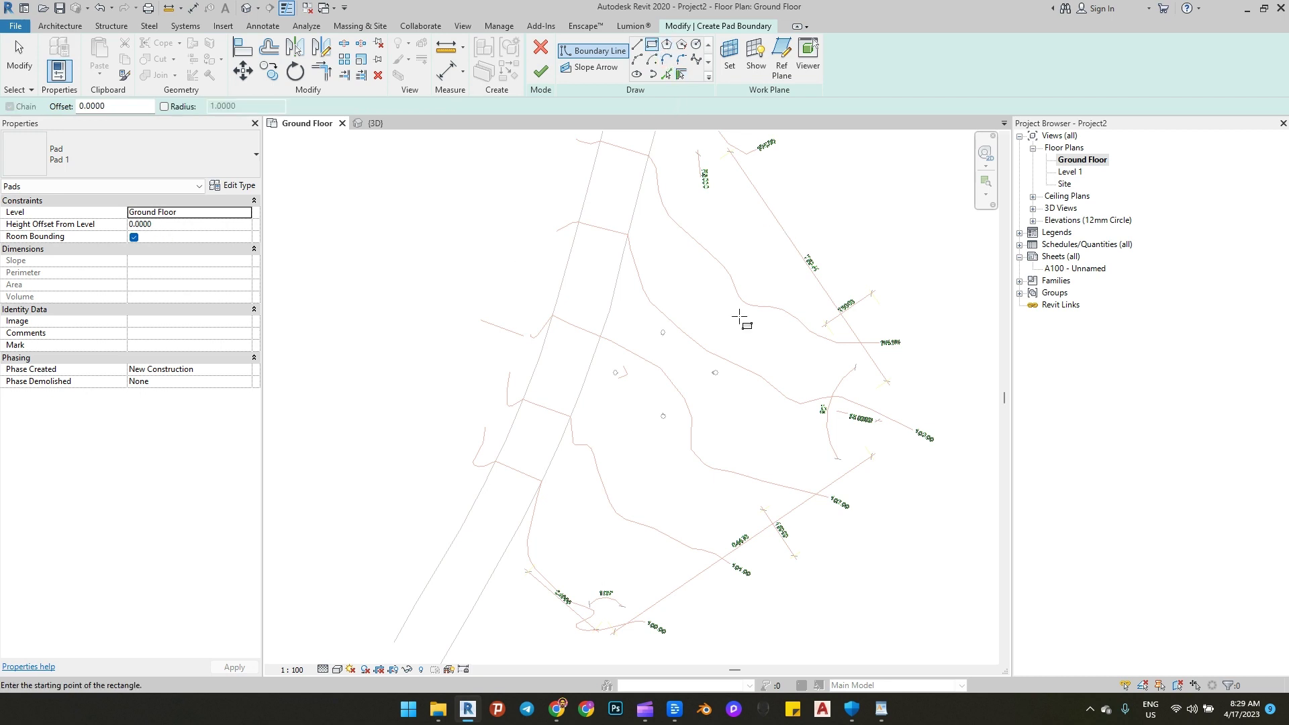
{"action": "scroll", "coordinate": [677, 366], "scroll_direction": "up", "scroll_amount": 1}
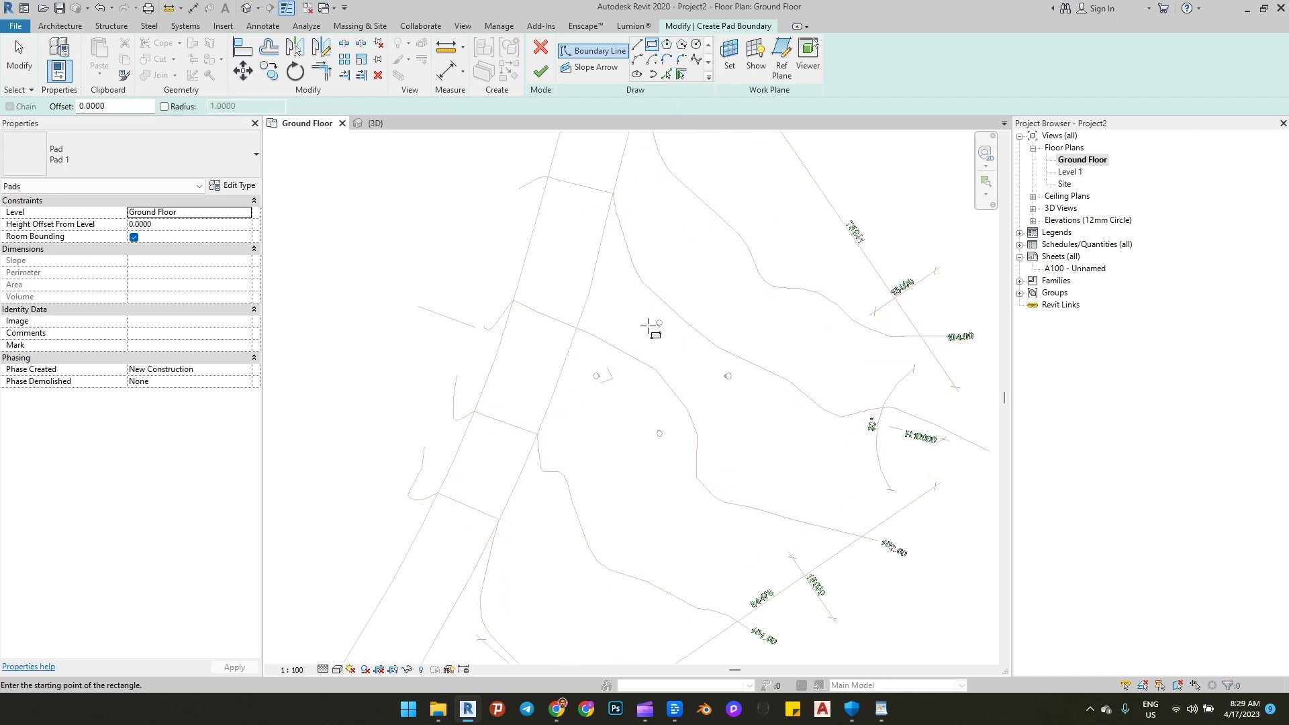
{"action": "left_click", "coordinate": [650, 327]}
{"action": "left_click", "coordinate": [798, 456]}
{"action": "scroll", "coordinate": [803, 349], "scroll_direction": "up", "scroll_amount": 1}
{"action": "key", "text": "Escape"}
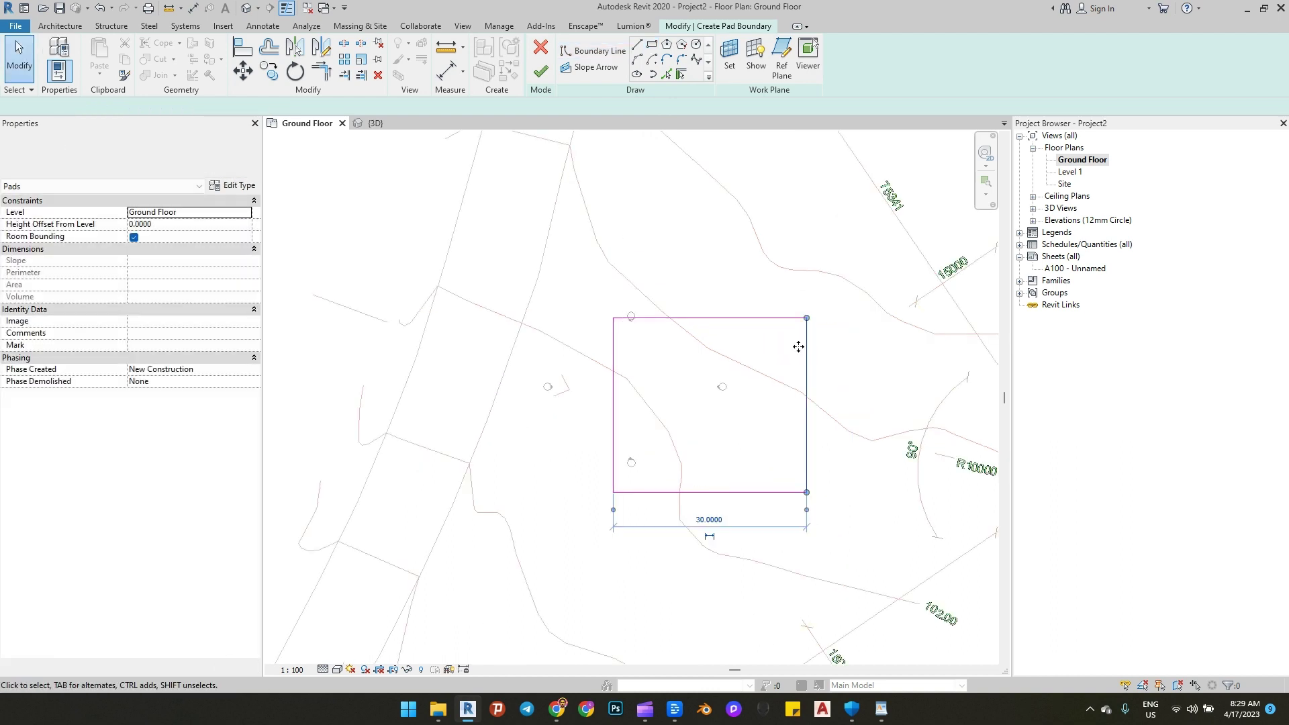
Step: Set the pad rectangle's vertical dimension to 15 m by repositioning its upper edge
{"action": "left_click", "coordinate": [799, 346]}
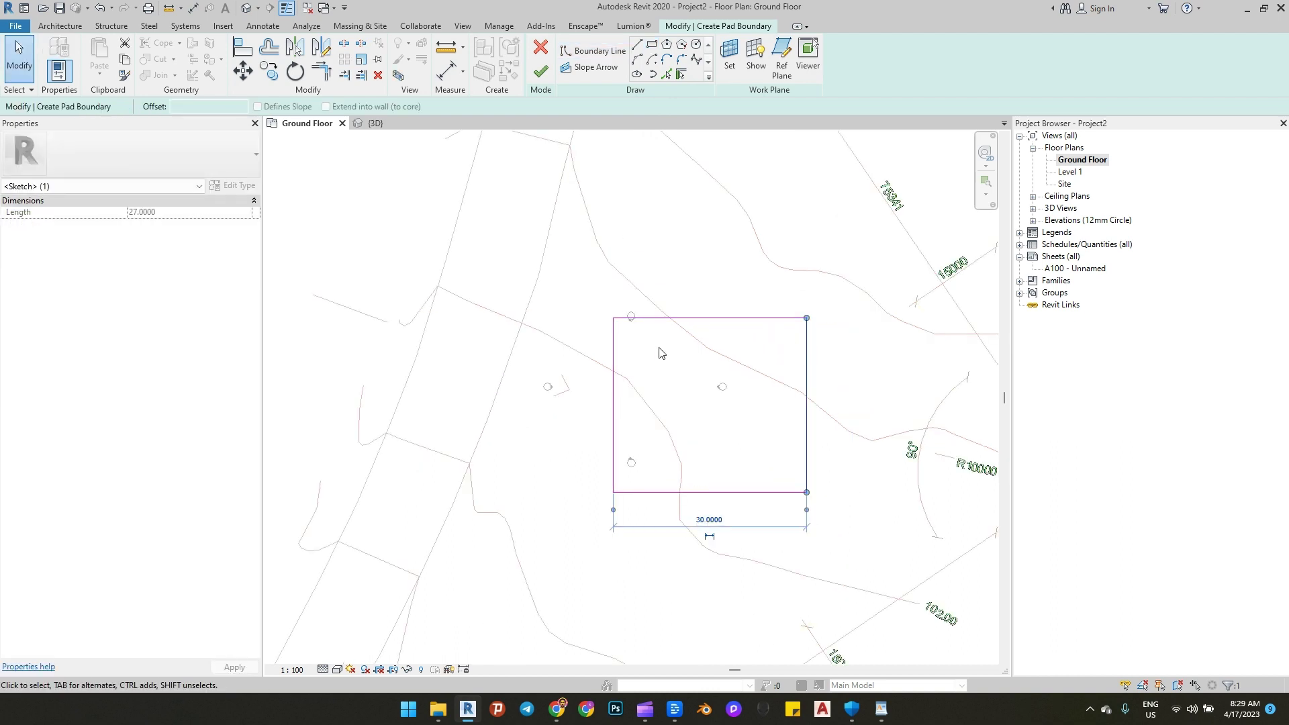
{"action": "left_click", "coordinate": [665, 329]}
{"action": "left_click", "coordinate": [668, 319]}
{"action": "left_click", "coordinate": [833, 401]}
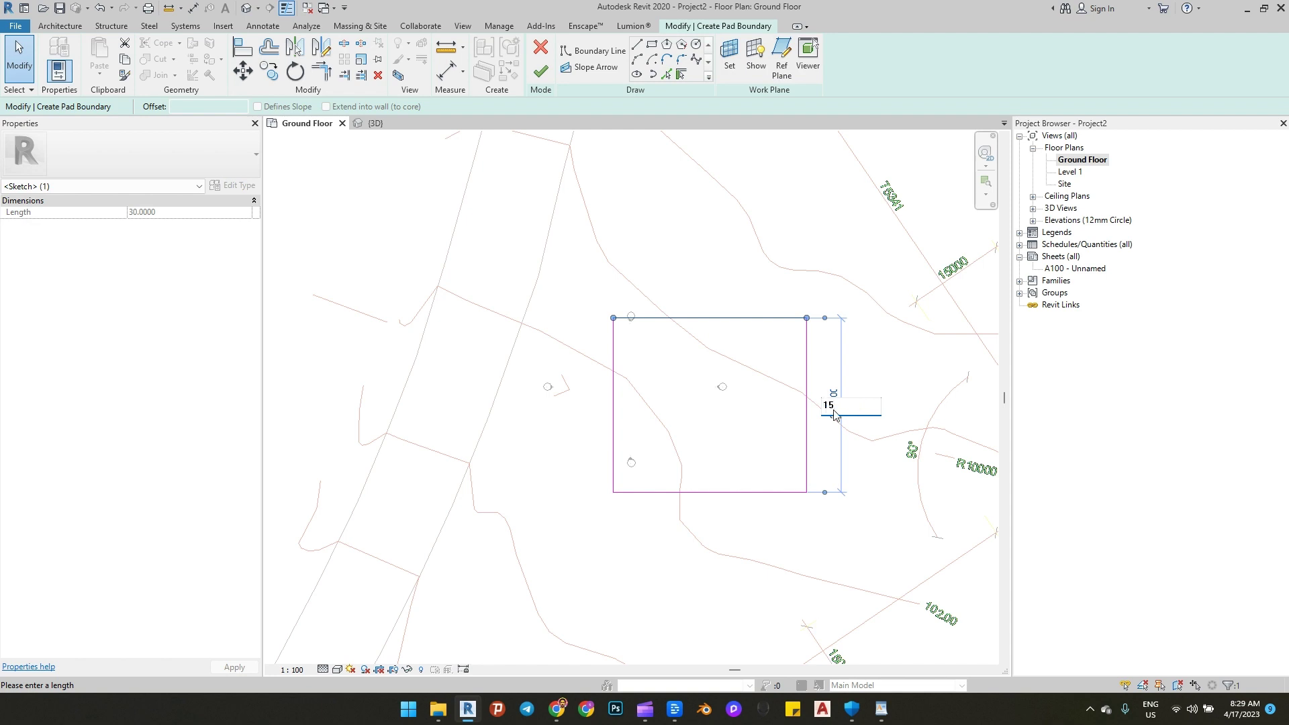
{"action": "type", "text": "15"}
{"action": "key", "text": "Return"}
{"action": "left_click", "coordinate": [741, 302]}
{"action": "scroll", "coordinate": [681, 335], "scroll_direction": "down", "scroll_amount": 1}
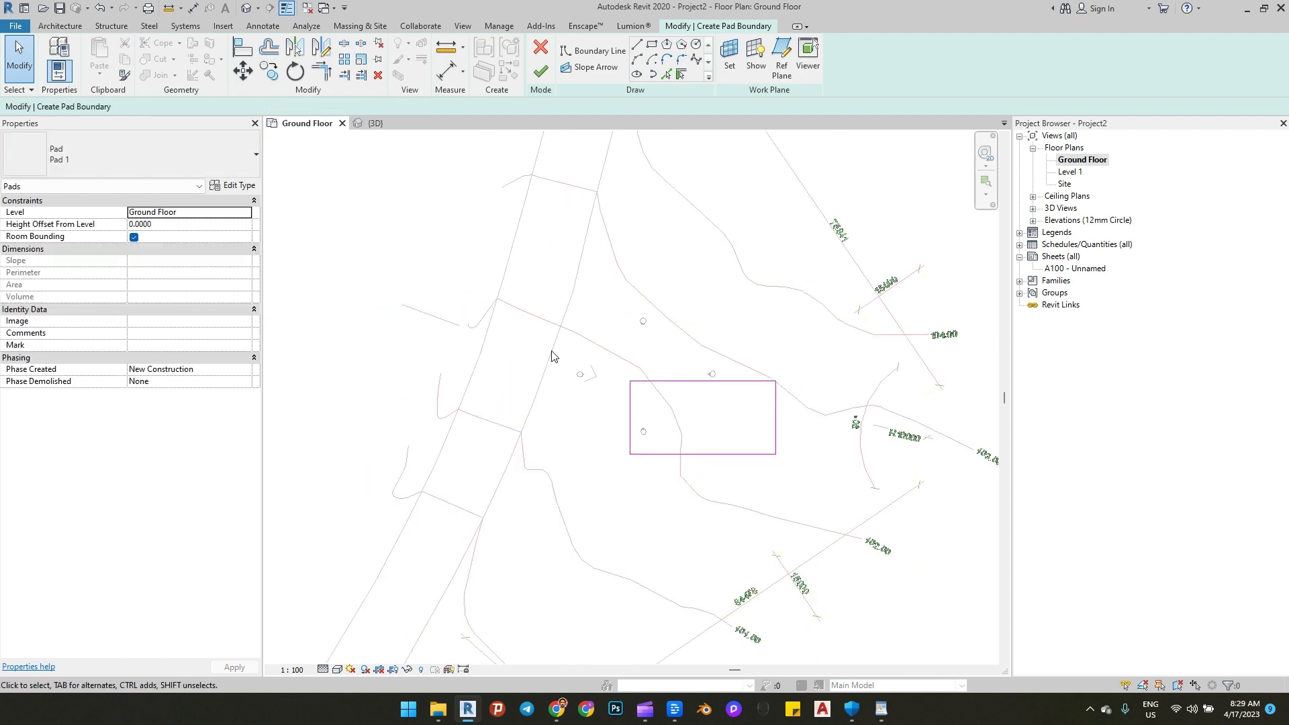
Step: Move the whole pad rectangle slightly up and to the left across the middle contours
{"action": "left_click_drag", "start_coordinate": [551, 348], "coordinate": [826, 548]}
{"action": "left_click_drag", "start_coordinate": [764, 405], "coordinate": [753, 387]}
{"action": "left_click", "coordinate": [725, 341]}
{"action": "scroll", "coordinate": [721, 347], "scroll_direction": "up", "scroll_amount": 1}
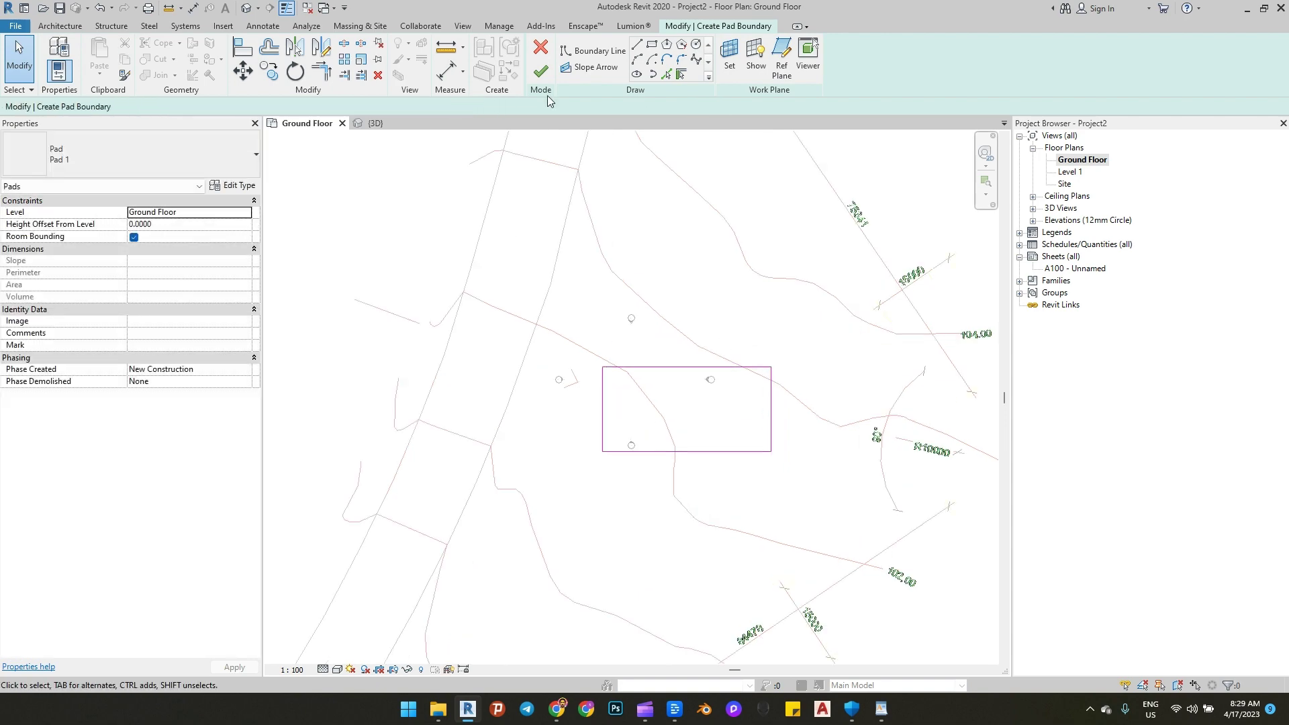
Step: Finish the building pad, deleting the spot dimension that conflicts with it, and open the 3D view
{"action": "left_click", "coordinate": [544, 72]}
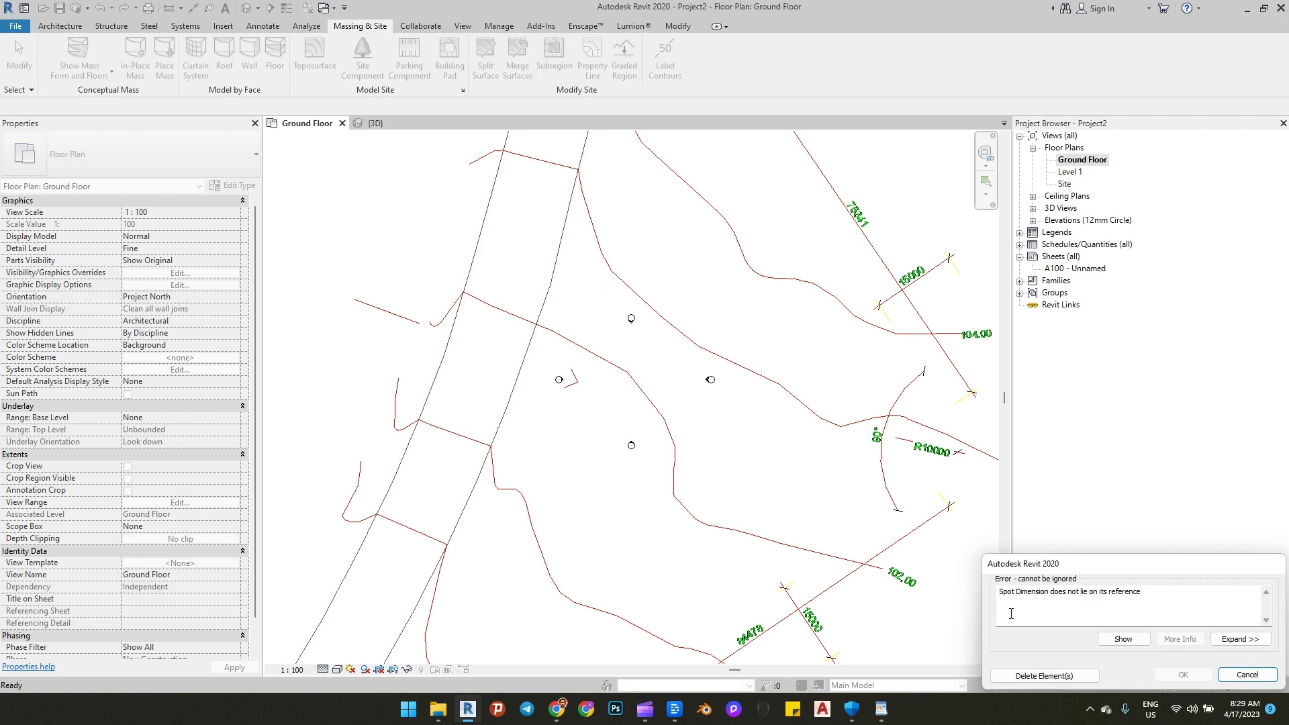
{"action": "left_click", "coordinate": [1019, 675]}
{"action": "left_click", "coordinate": [376, 123]}
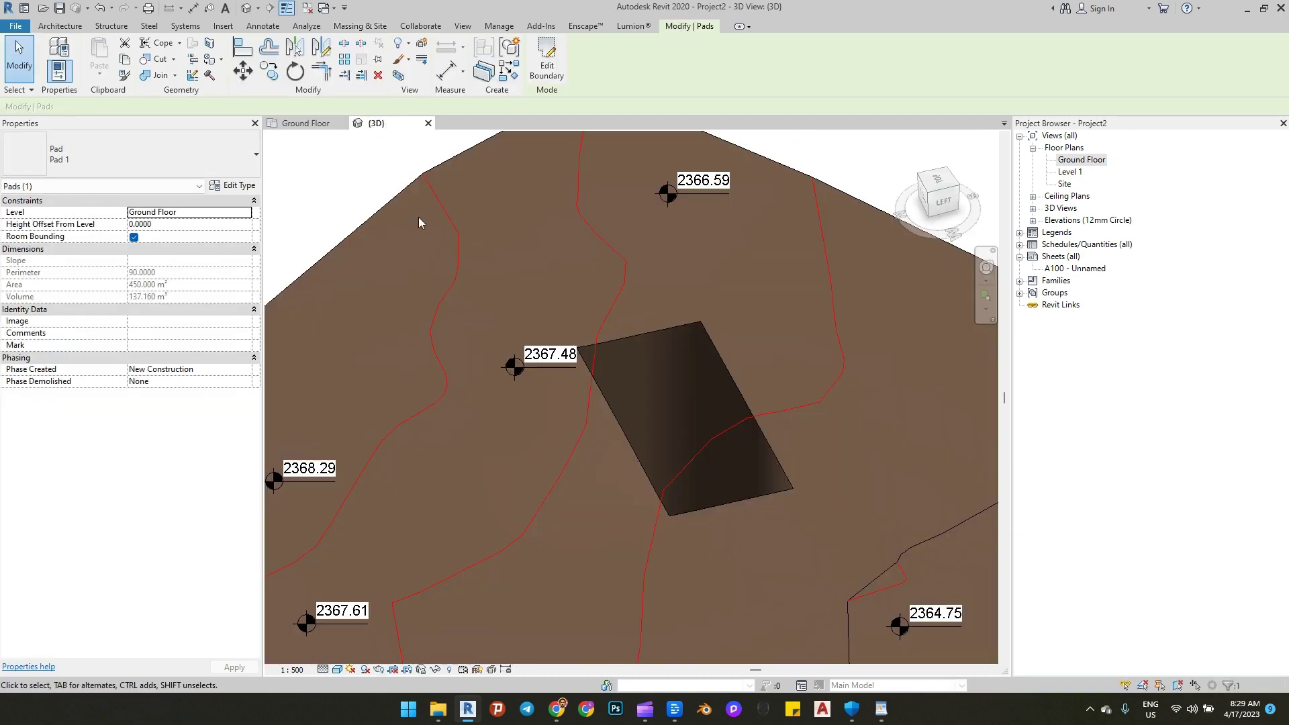
Step: Examine the pad's cut through the toposurface in 3D, from the surface opening down to its base
{"action": "scroll", "coordinate": [622, 328], "scroll_direction": "down", "scroll_amount": 2}
{"action": "scroll", "coordinate": [667, 252], "scroll_direction": "down", "scroll_amount": 5}
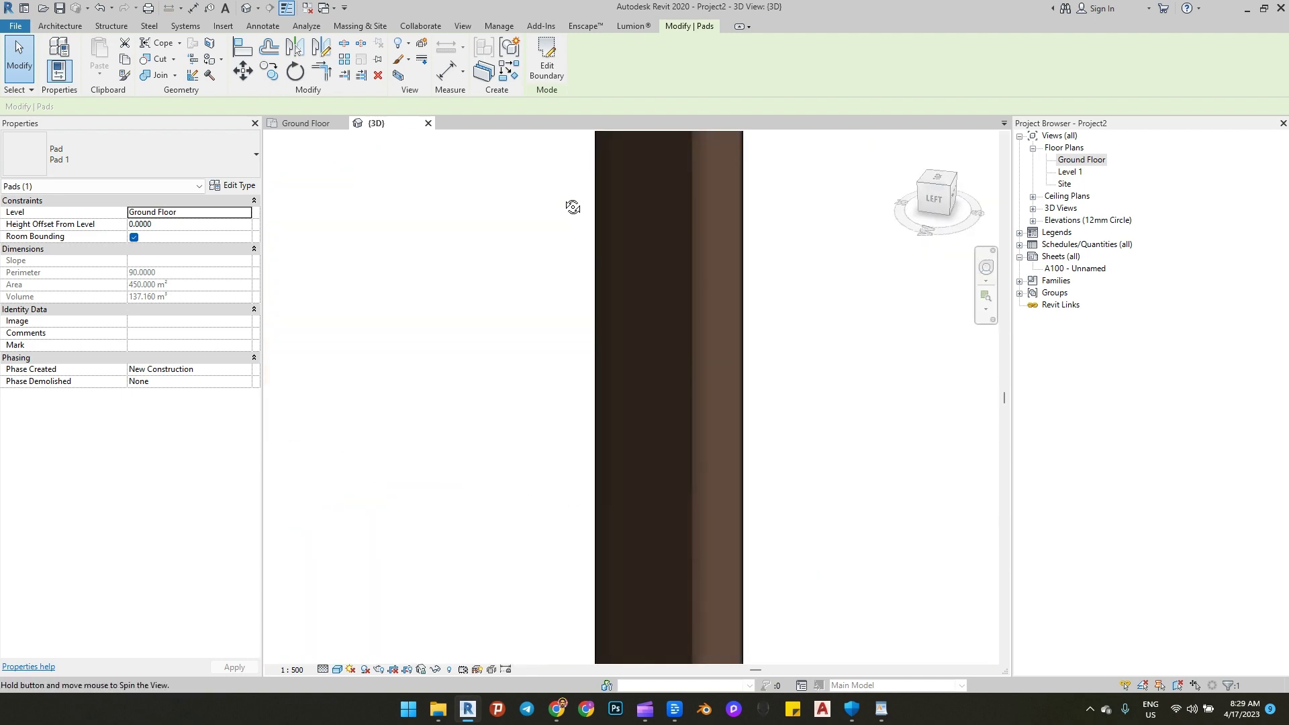
{"action": "scroll", "coordinate": [623, 340], "scroll_direction": "up", "scroll_amount": 5}
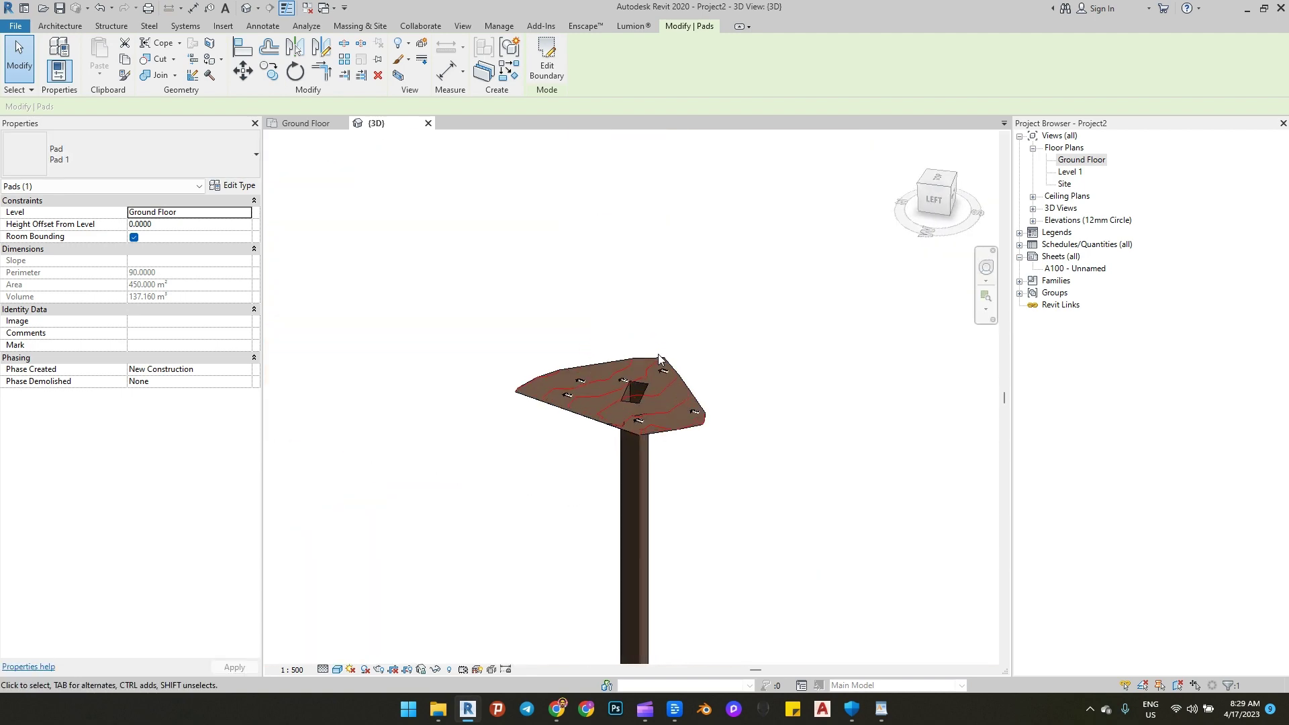
{"action": "middle_click_drag", "start_coordinate": [604, 372], "coordinate": [557, 387], "text": "shift"}
{"action": "scroll", "coordinate": [558, 387], "scroll_direction": "up", "scroll_amount": 5}
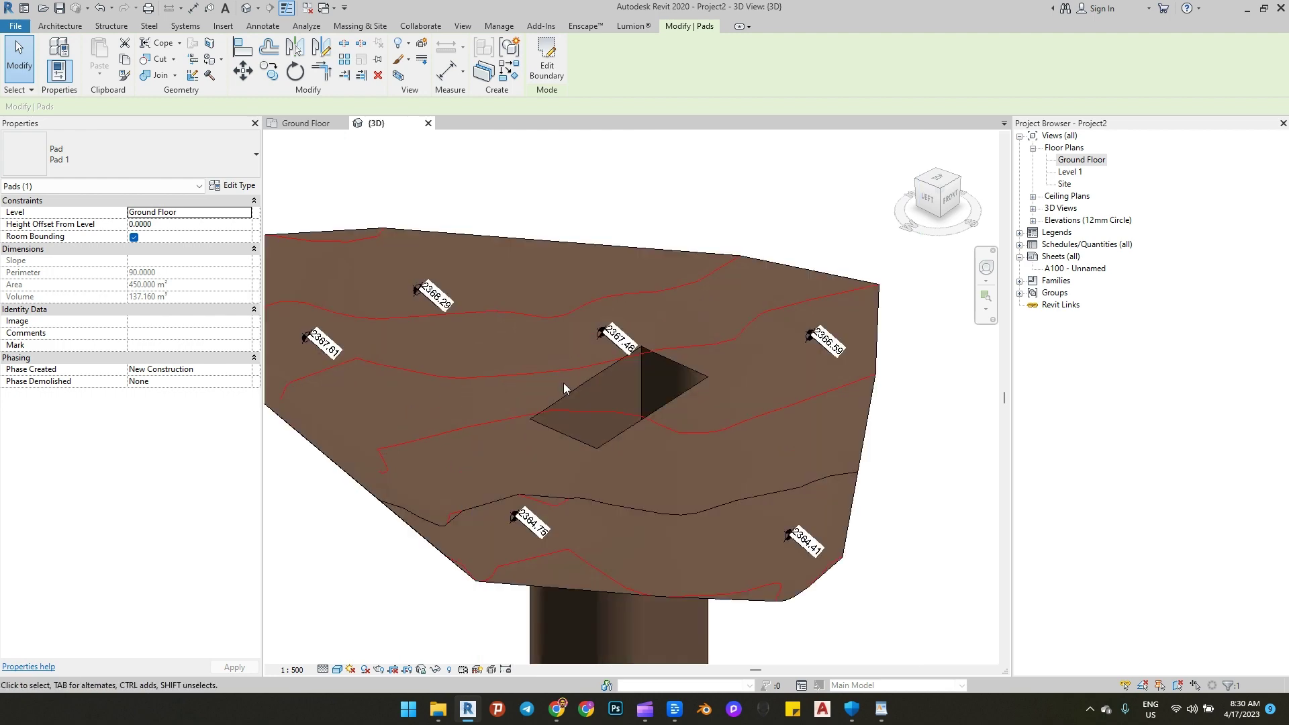
{"action": "left_click", "coordinate": [569, 396]}
{"action": "scroll", "coordinate": [546, 384], "scroll_direction": "down", "scroll_amount": 6}
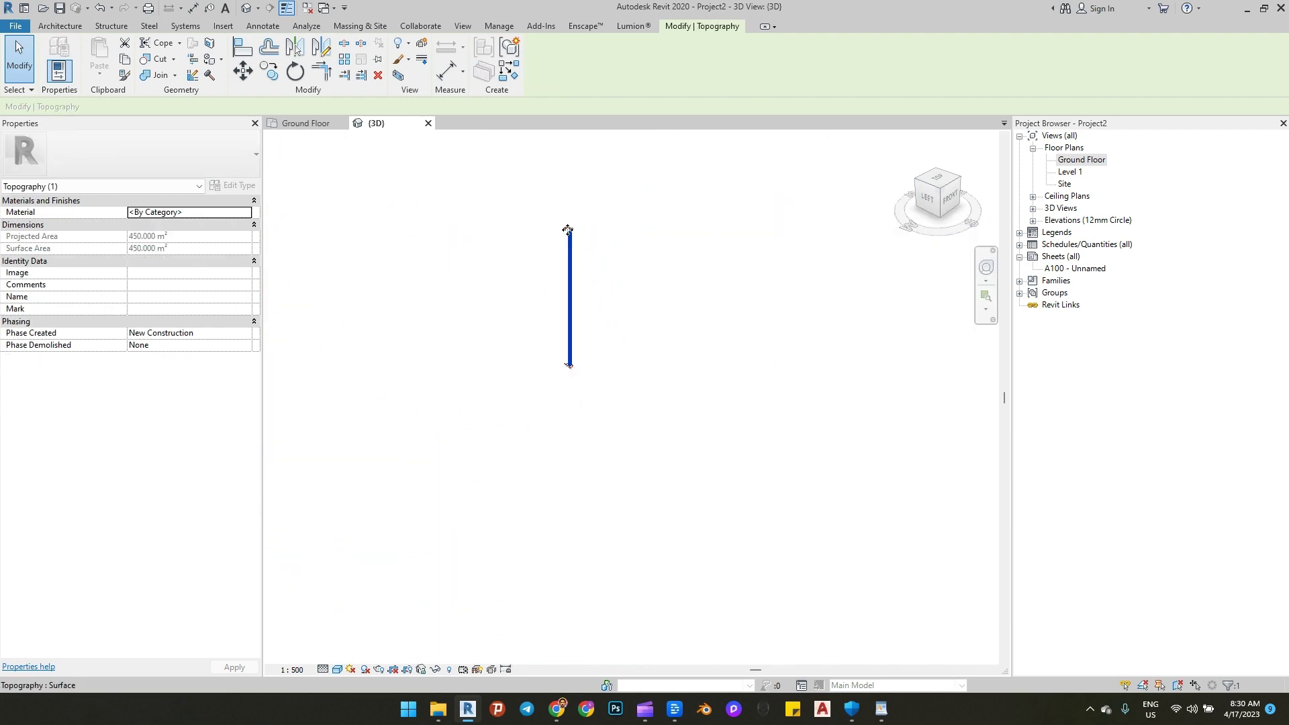
{"action": "middle_click_drag", "start_coordinate": [567, 224], "coordinate": [564, 363]}
{"action": "scroll", "coordinate": [604, 342], "scroll_direction": "up", "scroll_amount": 3}
{"action": "scroll", "coordinate": [542, 398], "scroll_direction": "up", "scroll_amount": 5}
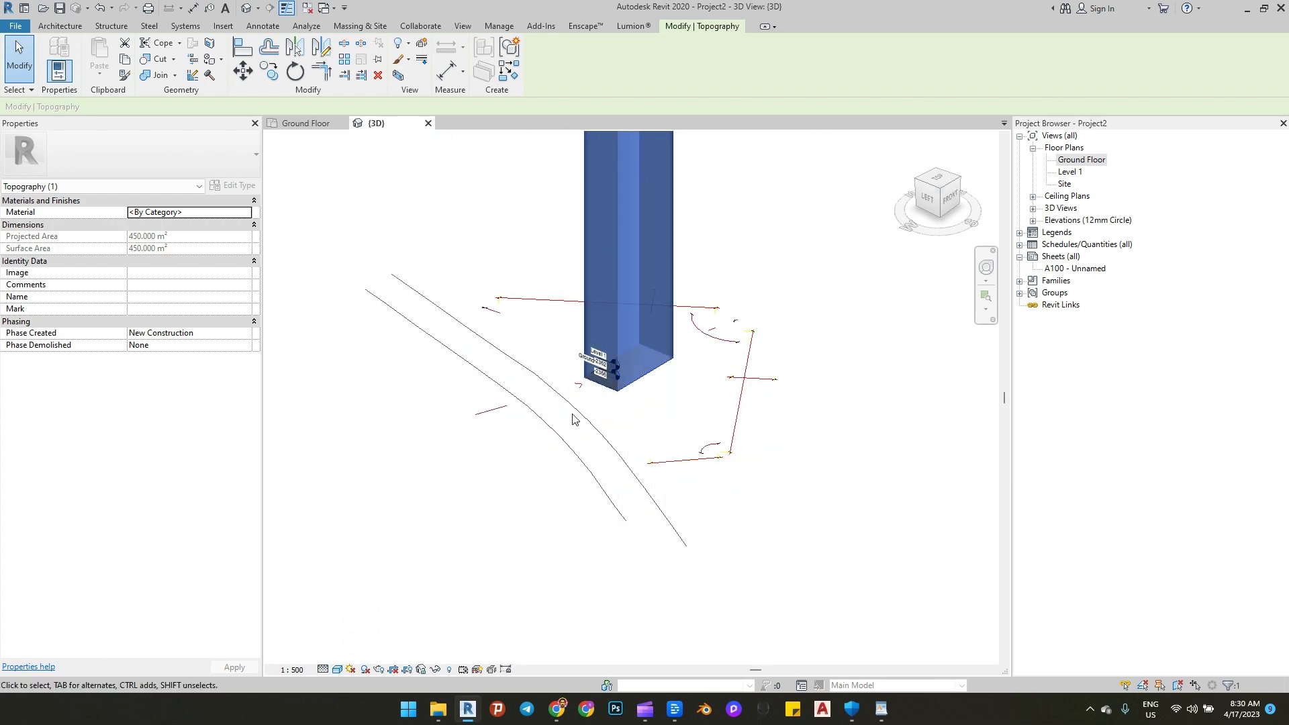
Step: Select the pad at the shaft's base and examine its height relative to the toposurface, including from the front
{"action": "key", "text": "Escape"}
{"action": "left_click", "coordinate": [624, 389]}
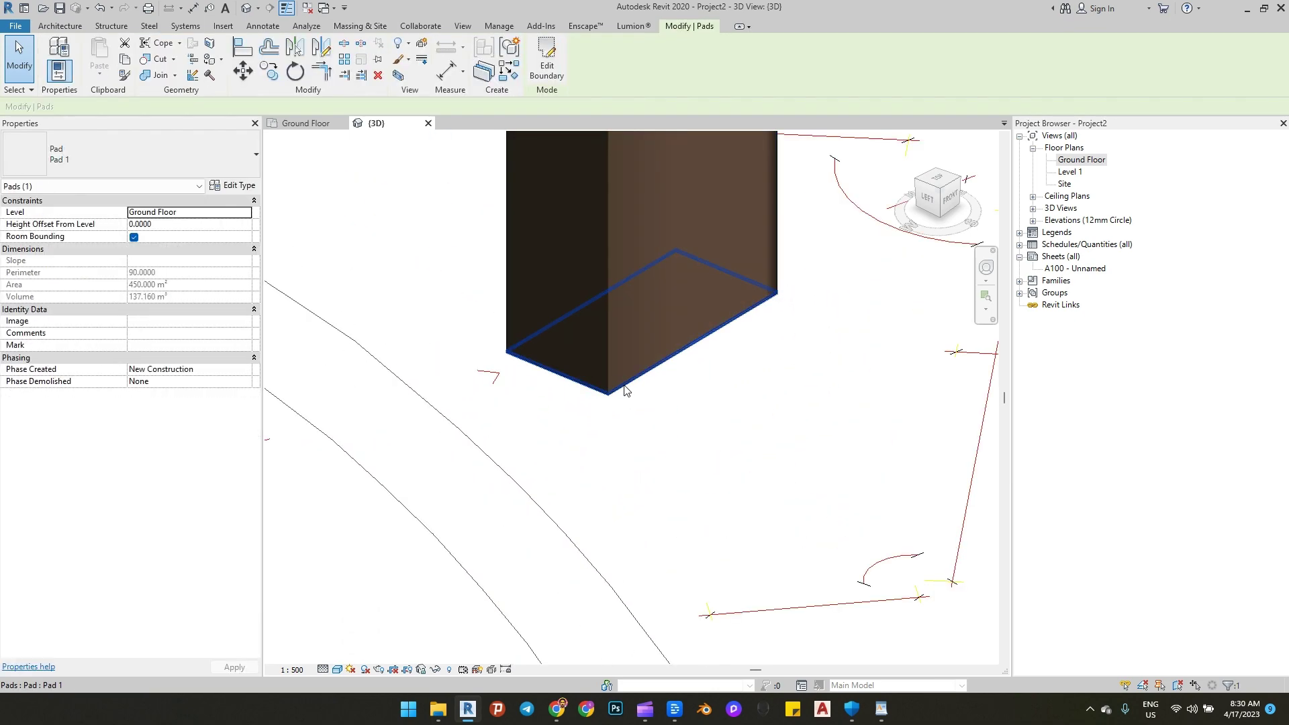
{"action": "scroll", "coordinate": [609, 505], "scroll_direction": "down", "scroll_amount": 6}
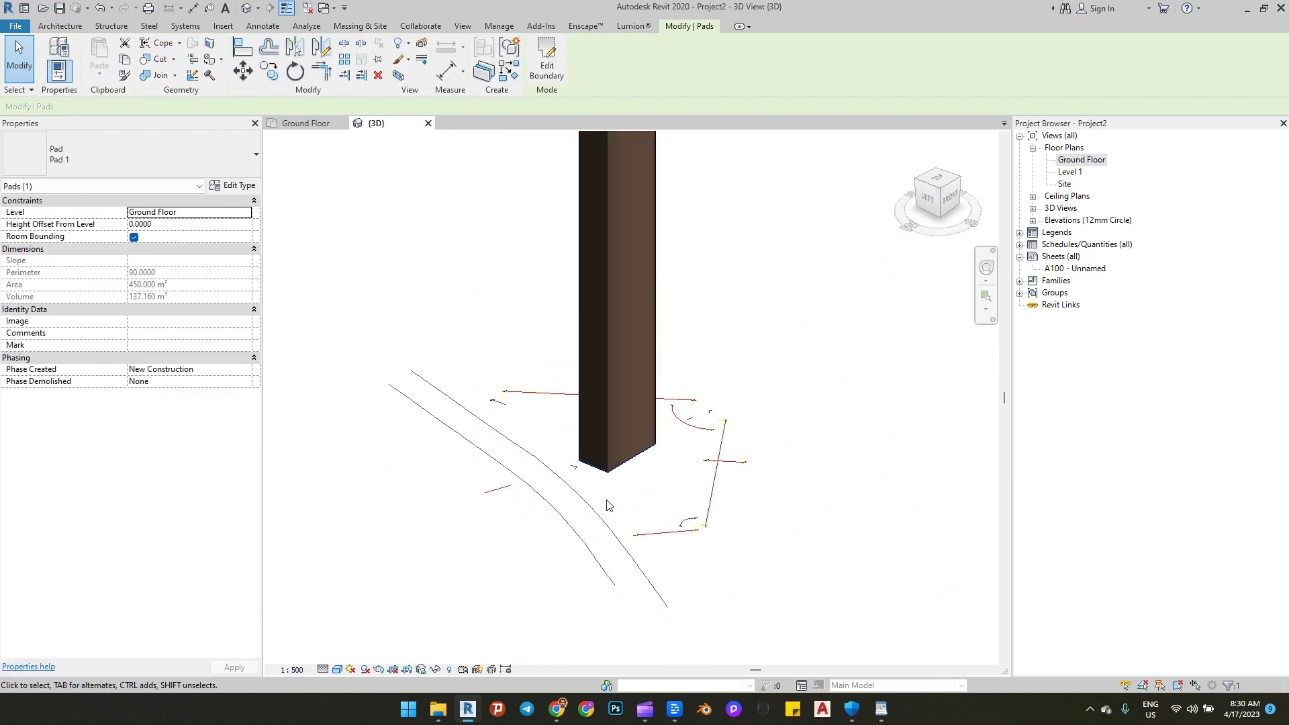
{"action": "scroll", "coordinate": [545, 581], "scroll_direction": "down", "scroll_amount": 8}
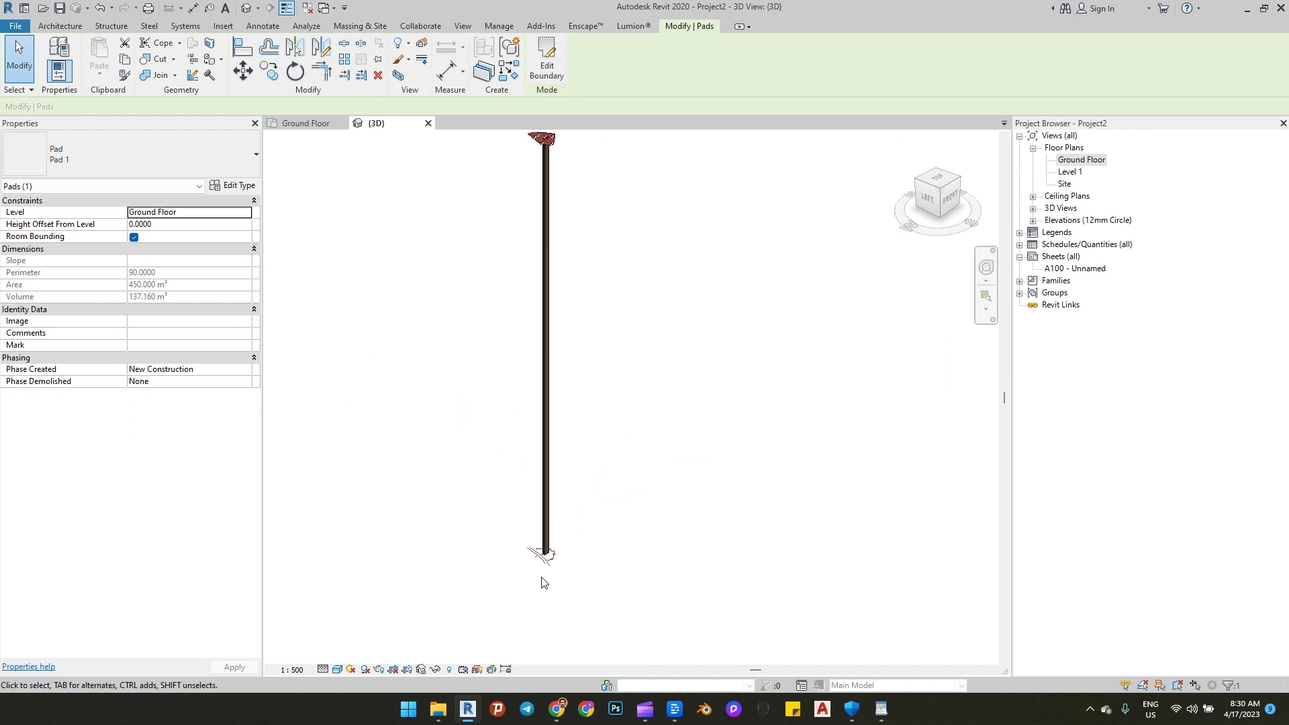
{"action": "scroll", "coordinate": [534, 341], "scroll_direction": "up", "scroll_amount": 10}
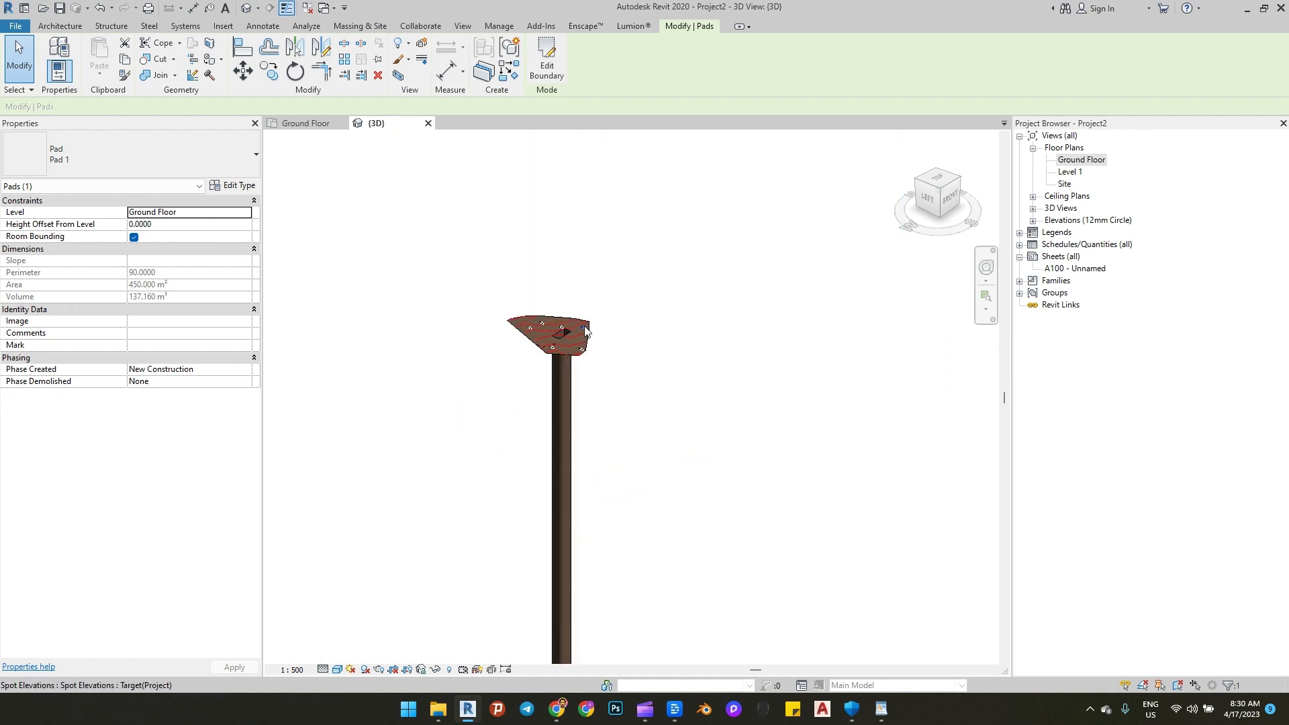
{"action": "scroll", "coordinate": [553, 292], "scroll_direction": "up", "scroll_amount": 2}
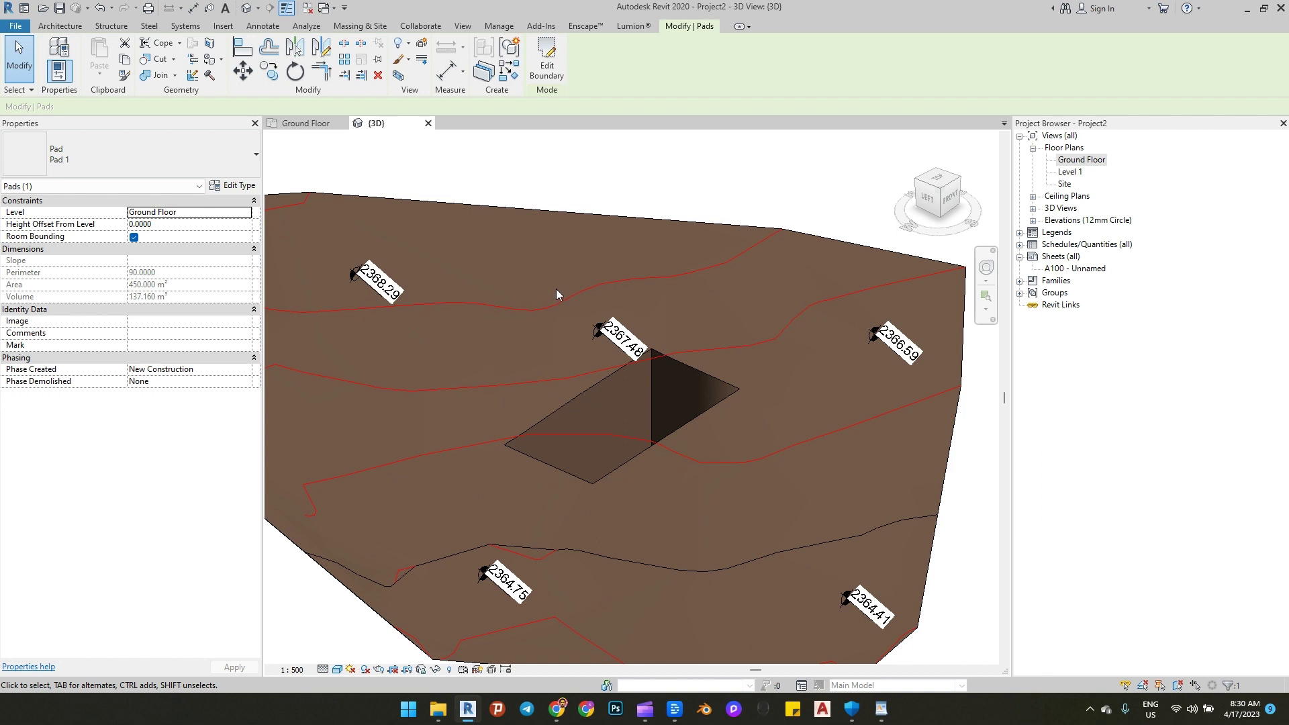
{"action": "scroll", "coordinate": [570, 286], "scroll_direction": "down", "scroll_amount": 8}
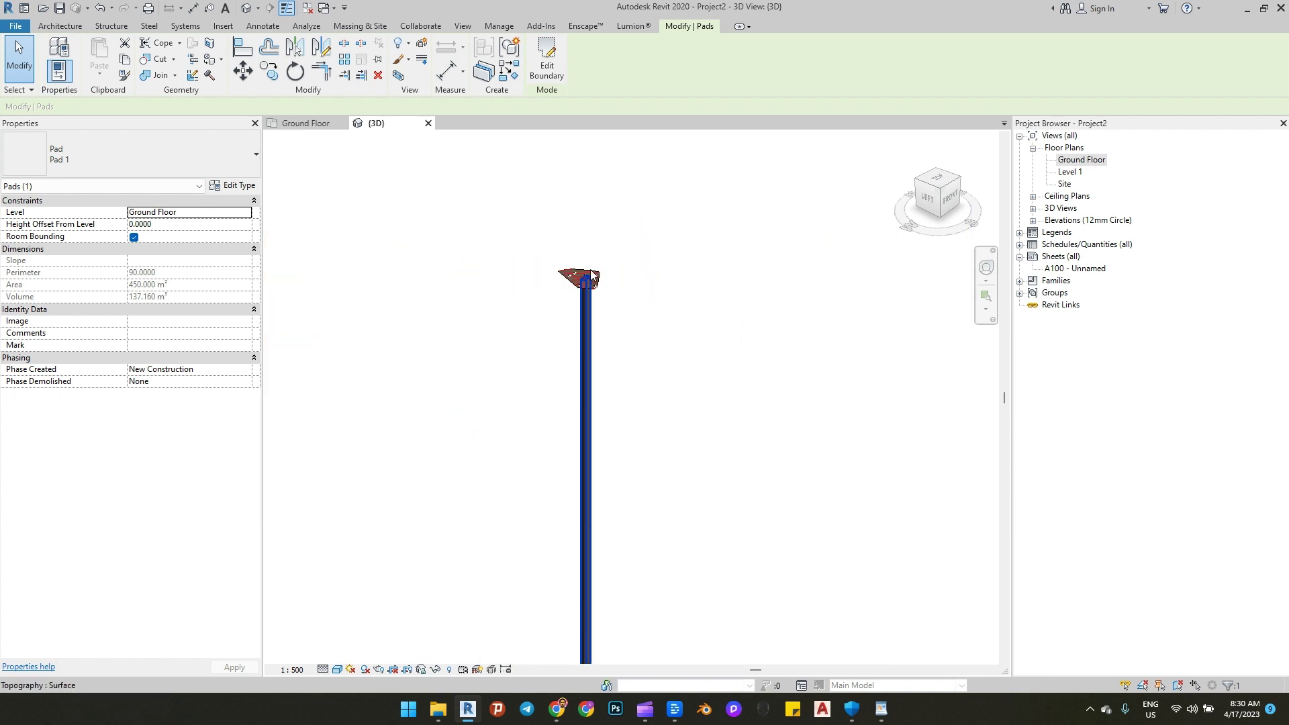
{"action": "scroll", "coordinate": [578, 570], "scroll_direction": "up", "scroll_amount": 4}
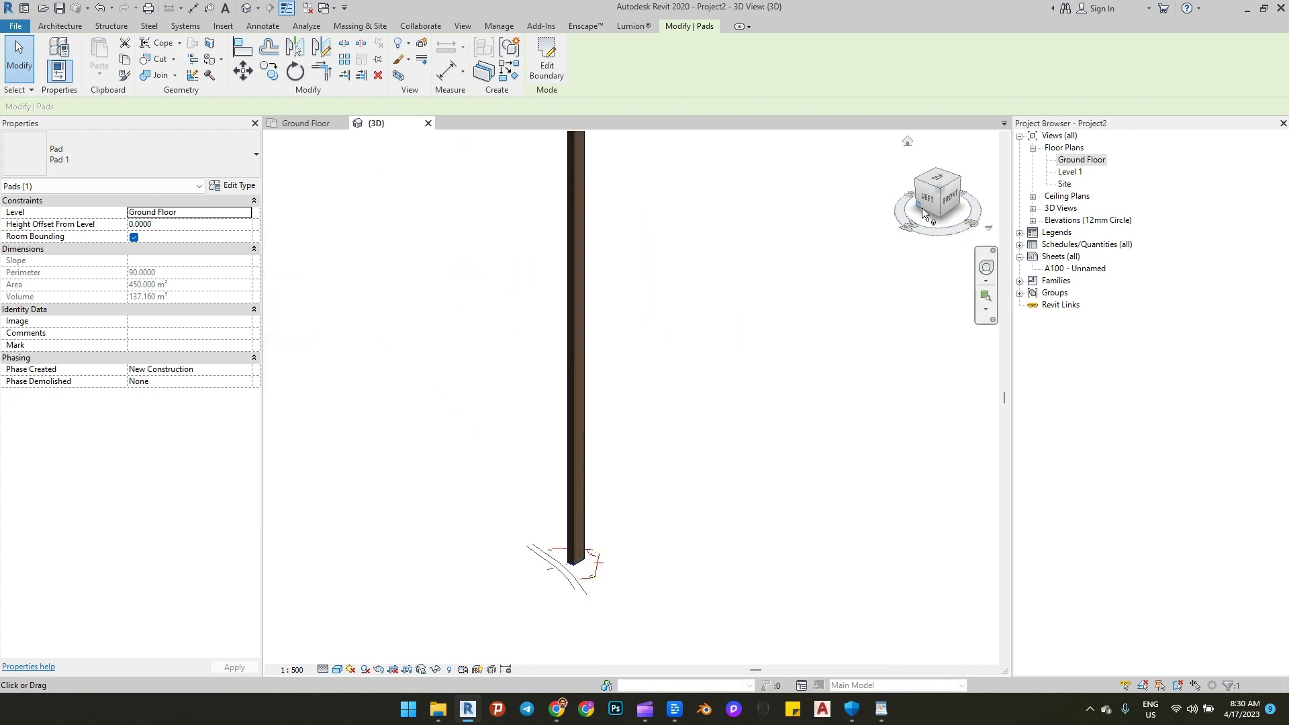
{"action": "left_click", "coordinate": [956, 207]}
{"action": "scroll", "coordinate": [624, 389], "scroll_direction": "down", "scroll_amount": 3}
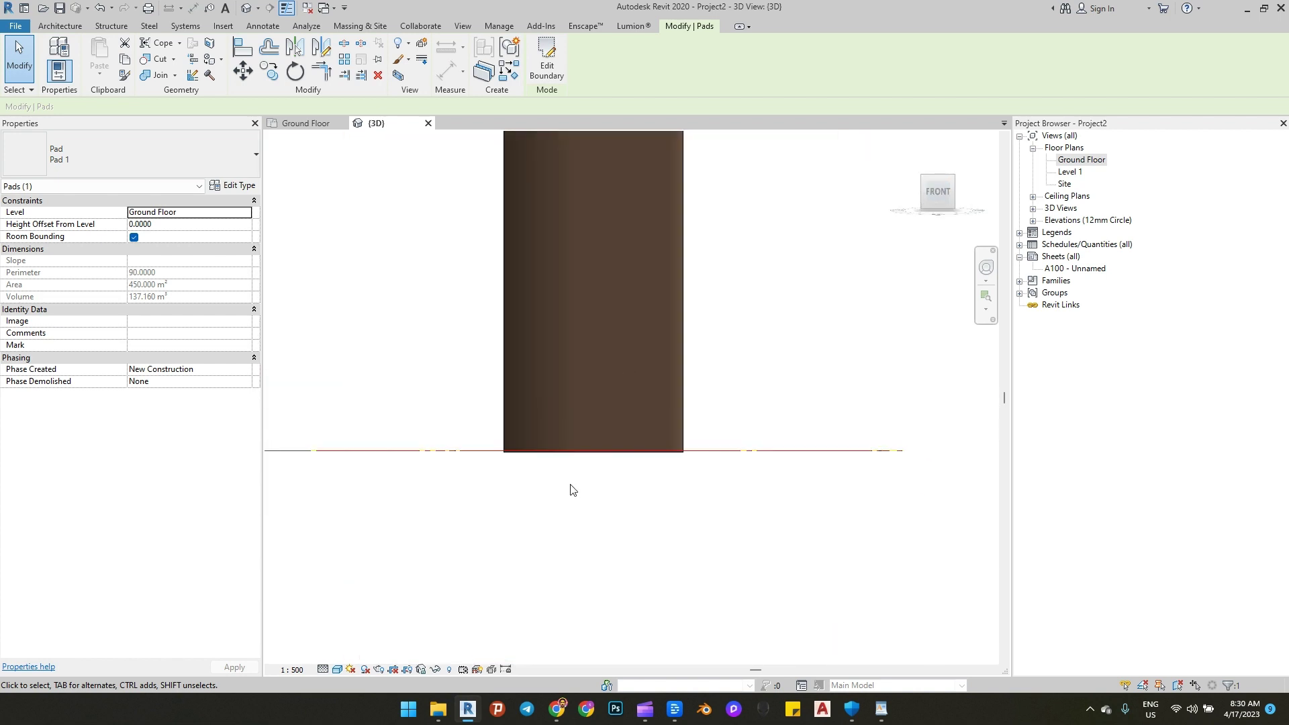
{"action": "scroll", "coordinate": [544, 517], "scroll_direction": "down", "scroll_amount": 5}
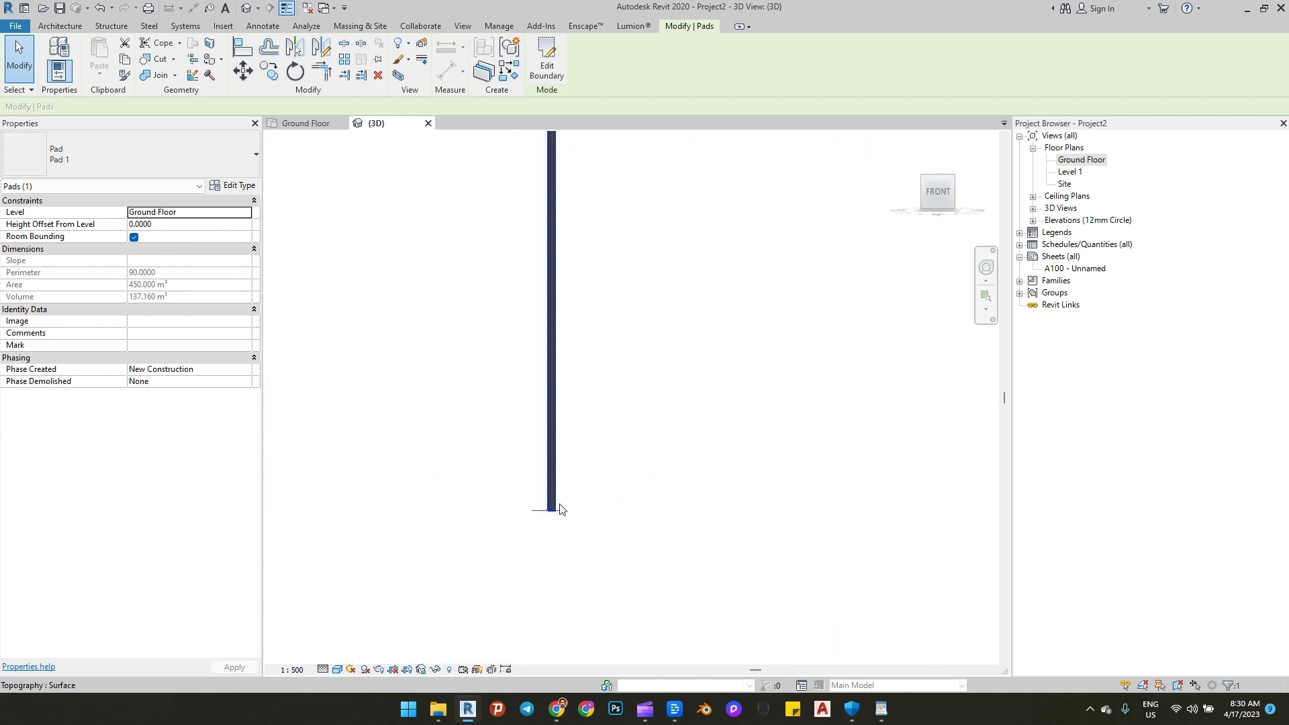
{"action": "right_click", "coordinate": [600, 486]}
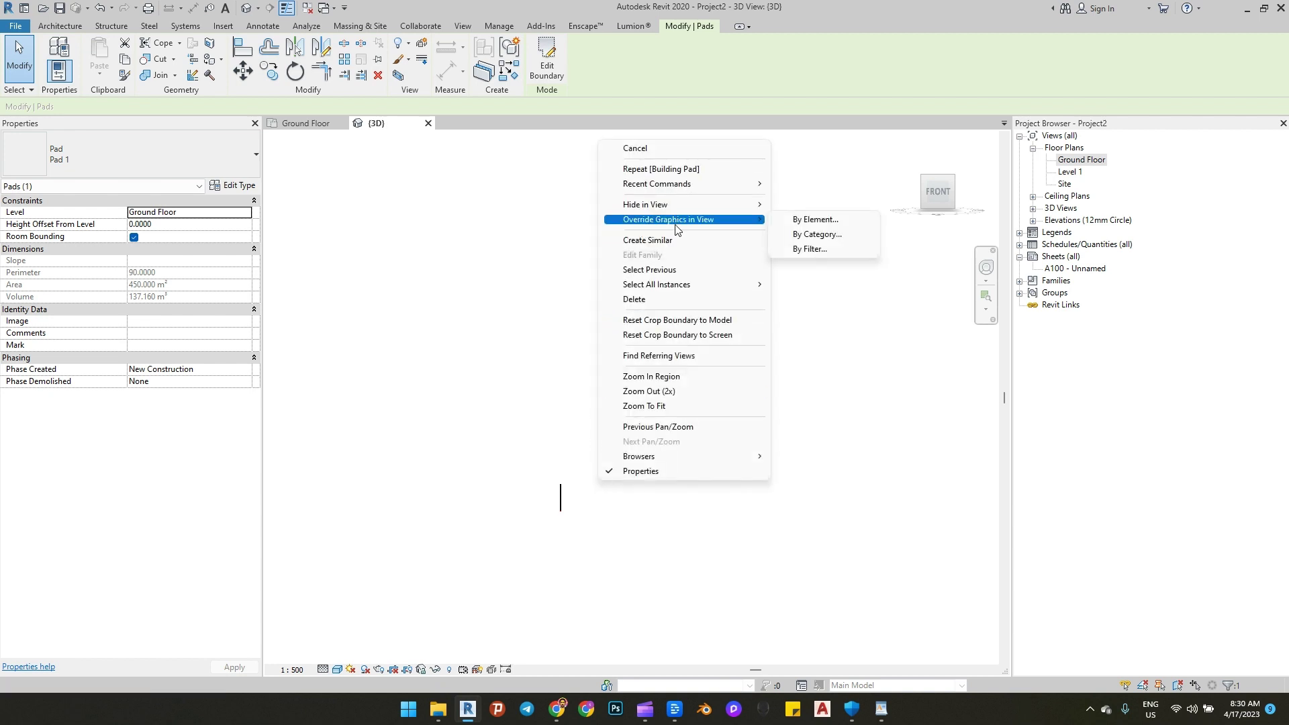
{"action": "mouse_move", "coordinate": [705, 289]}
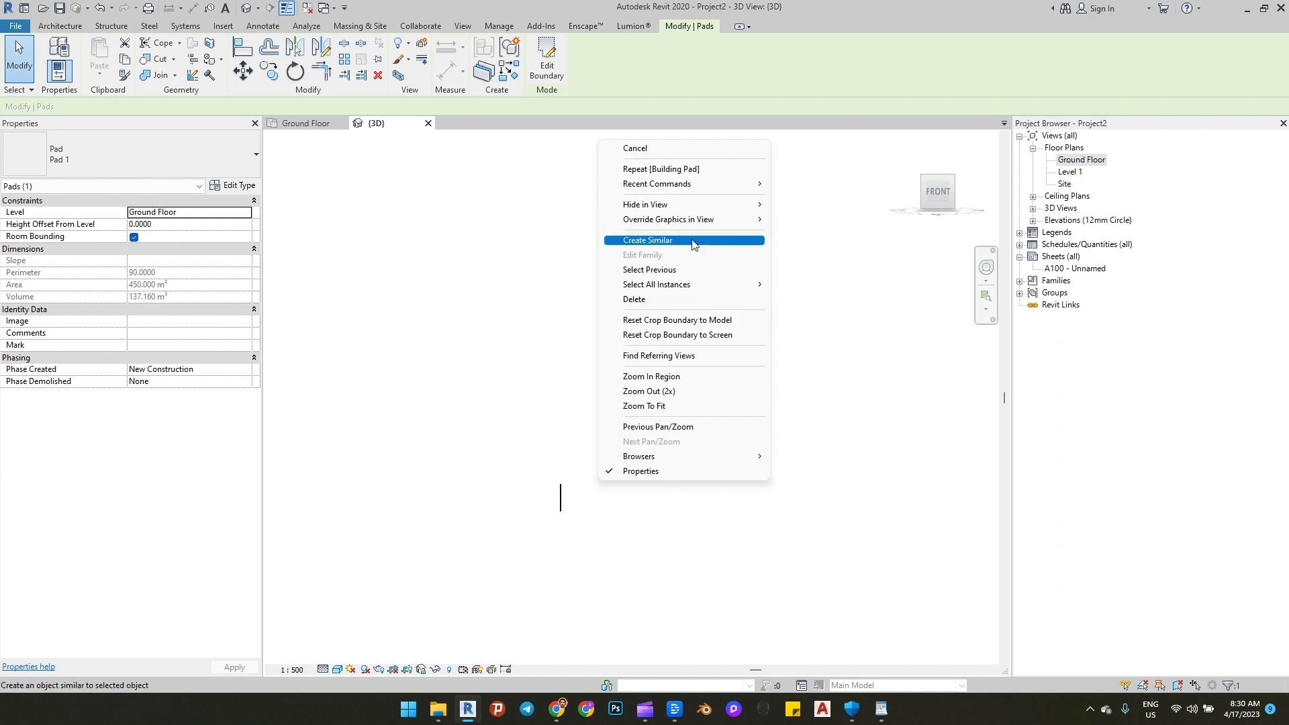
{"action": "mouse_move", "coordinate": [691, 211]}
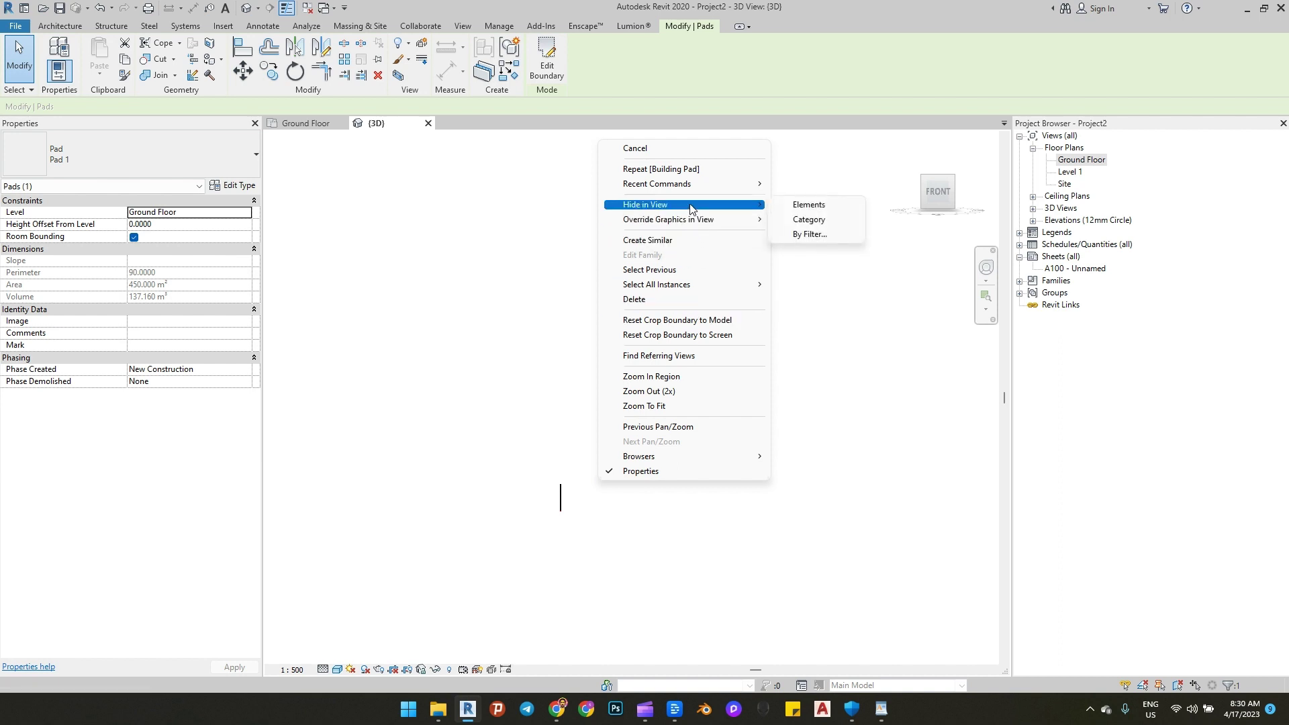
{"action": "left_click", "coordinate": [515, 267]}
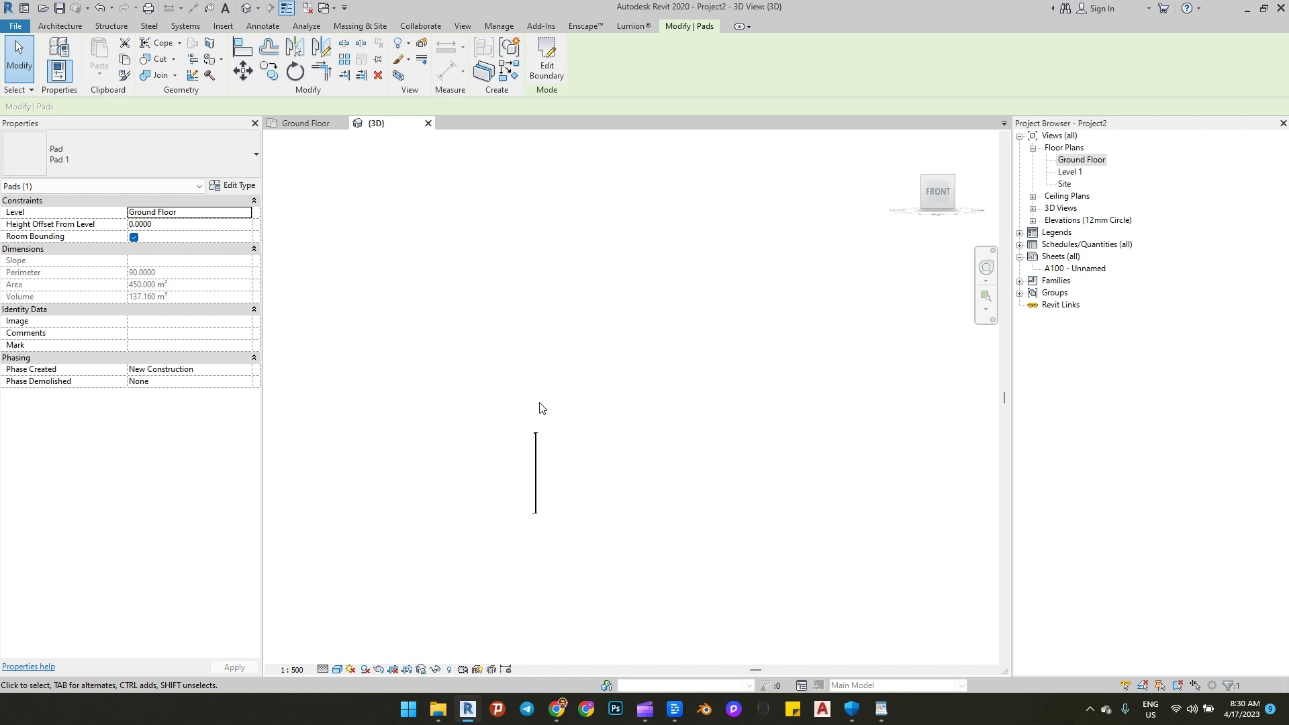
Step: Examine the toposurface edge-on above the pad's shaft, and open the East elevation
{"action": "middle_click_drag", "start_coordinate": [543, 408], "coordinate": [624, 301], "text": "shift"}
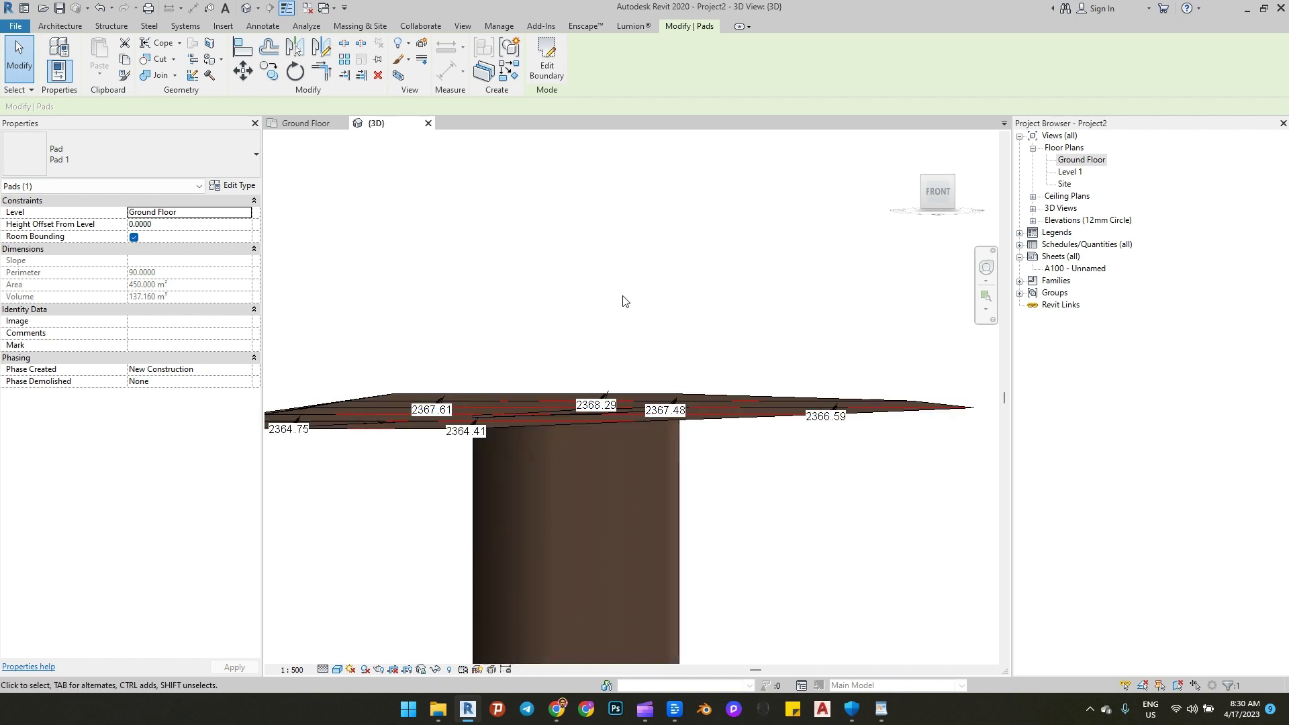
{"action": "scroll", "coordinate": [604, 403], "scroll_direction": "up", "scroll_amount": 3}
{"action": "scroll", "coordinate": [675, 341], "scroll_direction": "down", "scroll_amount": 3}
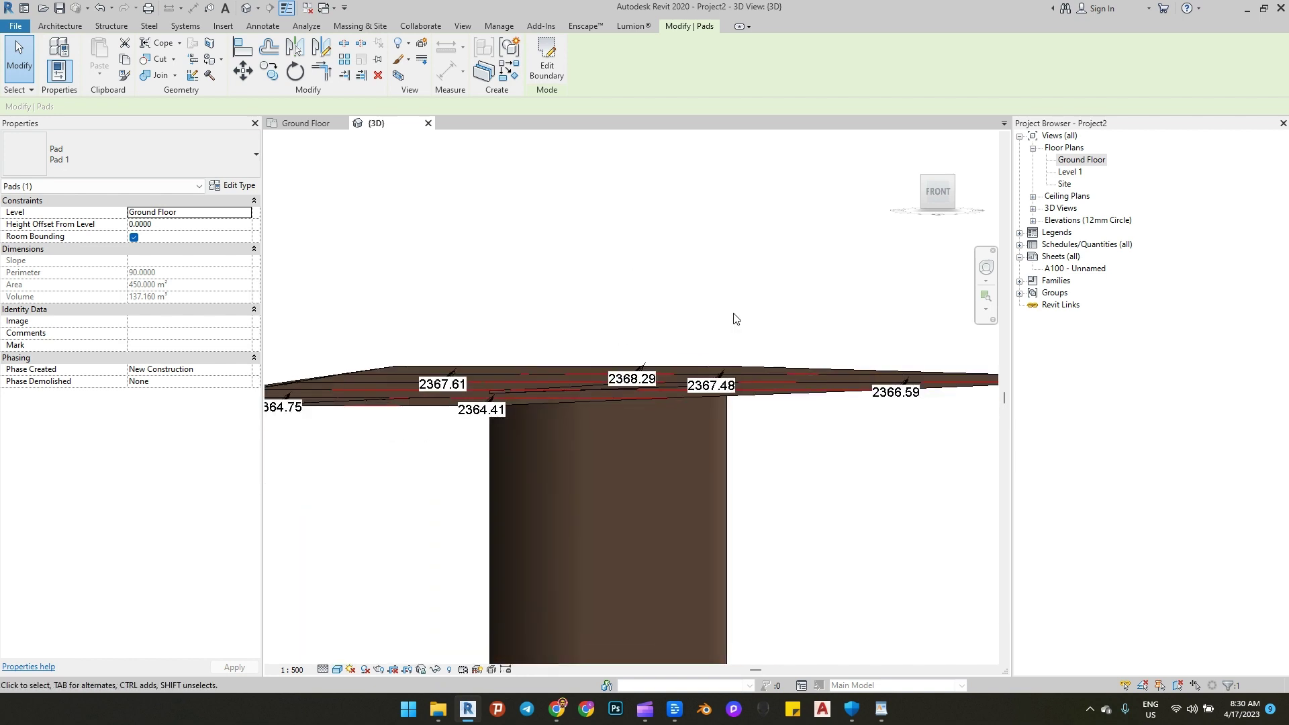
{"action": "left_click", "coordinate": [1033, 220]}
{"action": "double_click", "coordinate": [1065, 233]}
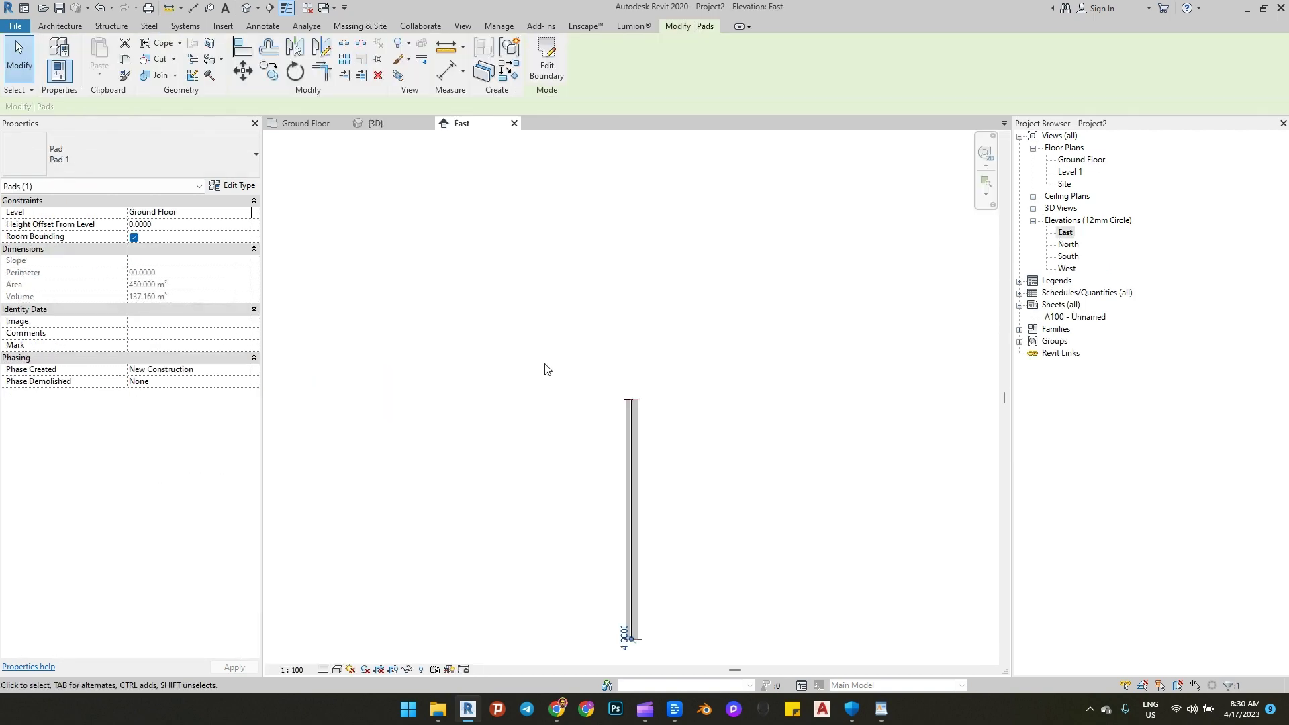
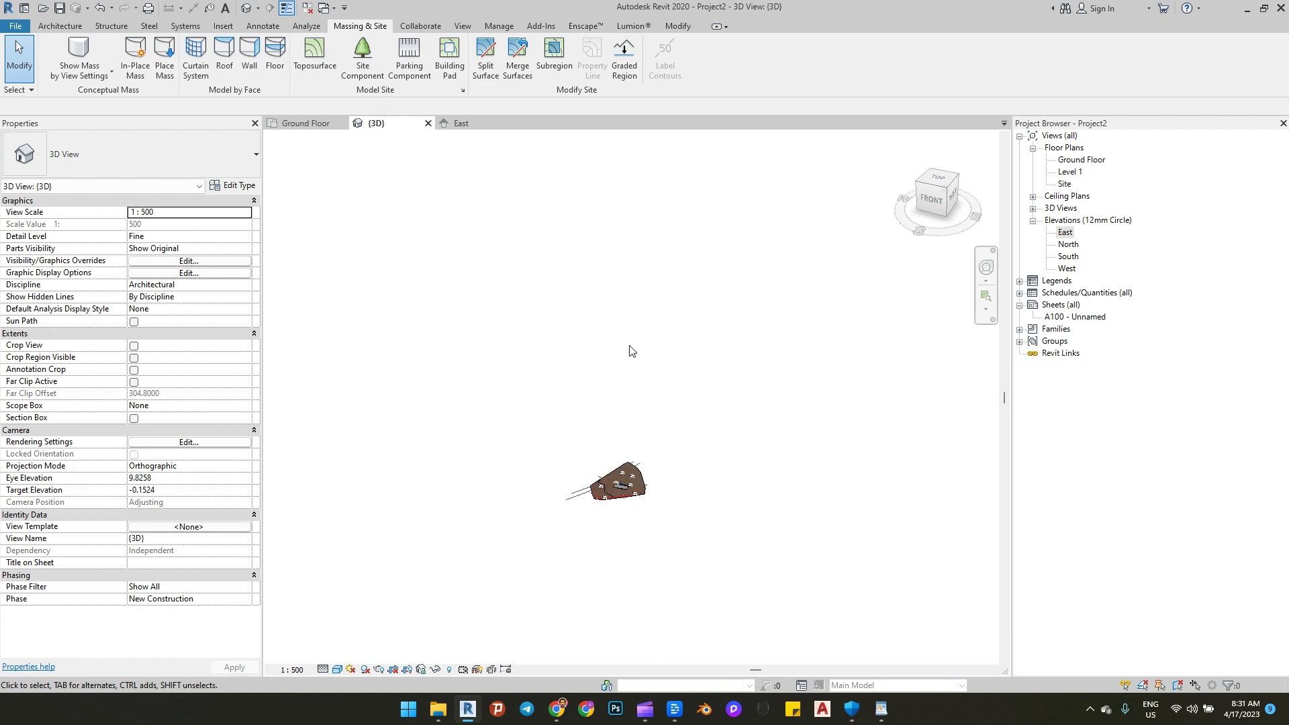
Step: Place two spot elevations on the building pad's surface in 3D, one near its middle and one near its Ground Floor tag end
{"action": "scroll", "coordinate": [624, 376], "scroll_direction": "up", "scroll_amount": 8}
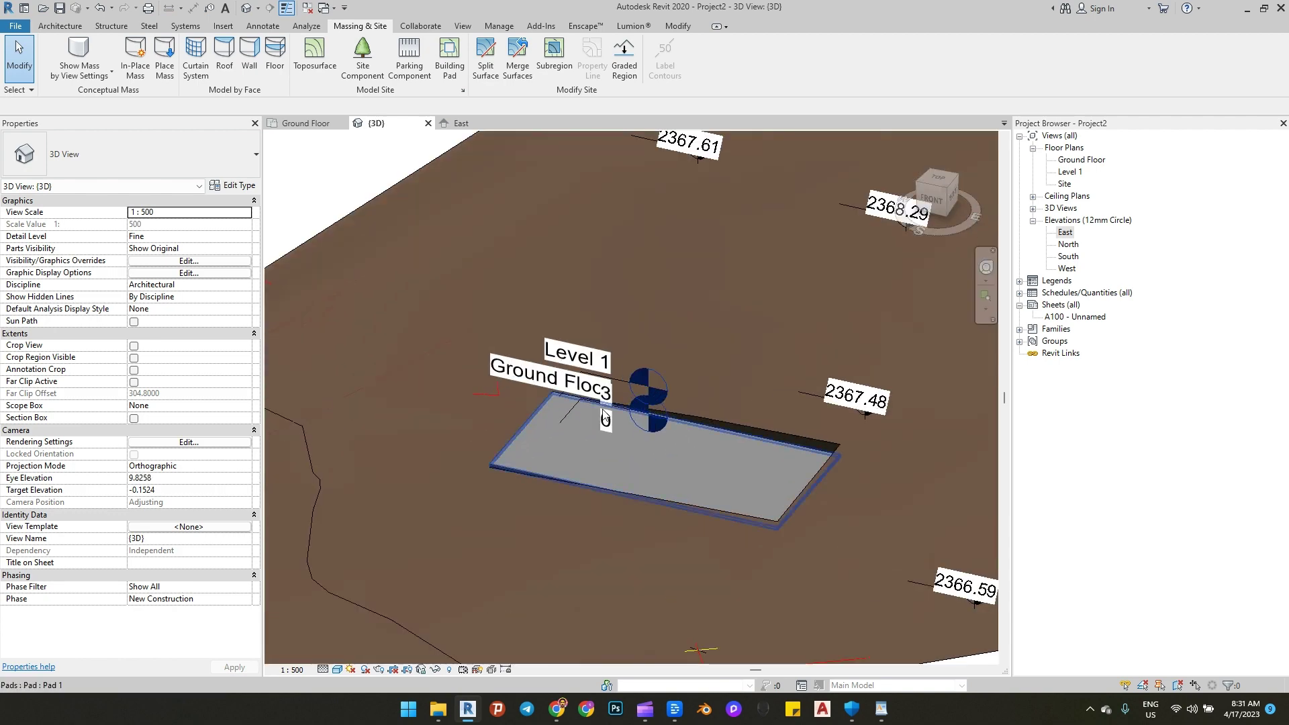
{"action": "left_click", "coordinate": [856, 396]}
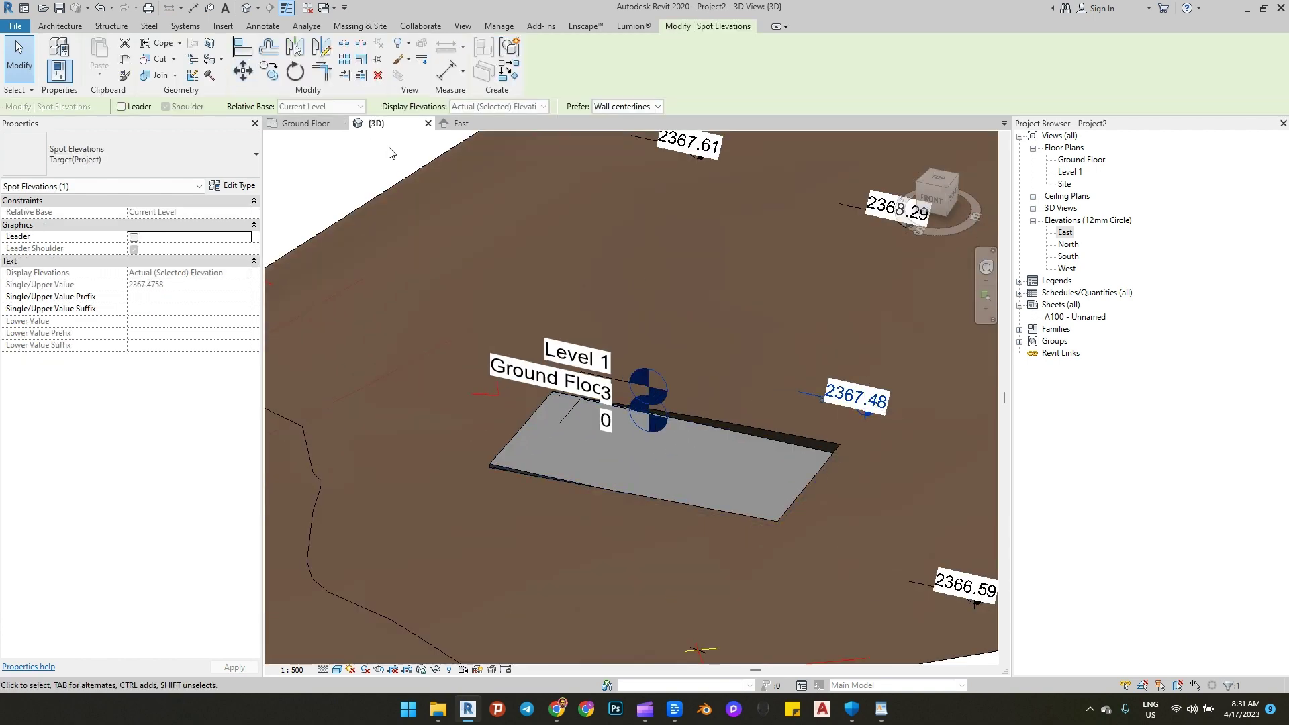
{"action": "key", "text": "e"}
{"action": "key", "text": "l"}
{"action": "scroll", "coordinate": [607, 470], "scroll_direction": "up", "scroll_amount": 2}
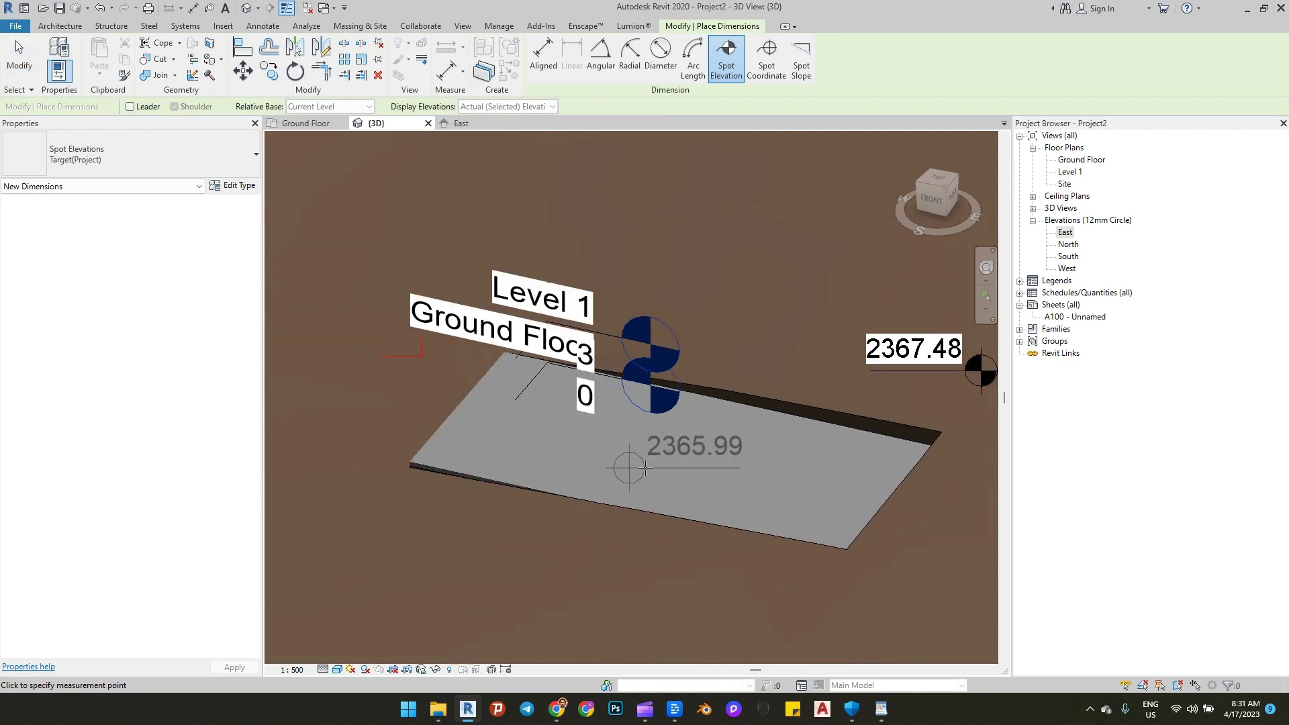
{"action": "left_click", "coordinate": [601, 464]}
{"action": "scroll", "coordinate": [526, 431], "scroll_direction": "down", "scroll_amount": 1}
{"action": "left_click", "coordinate": [467, 440]}
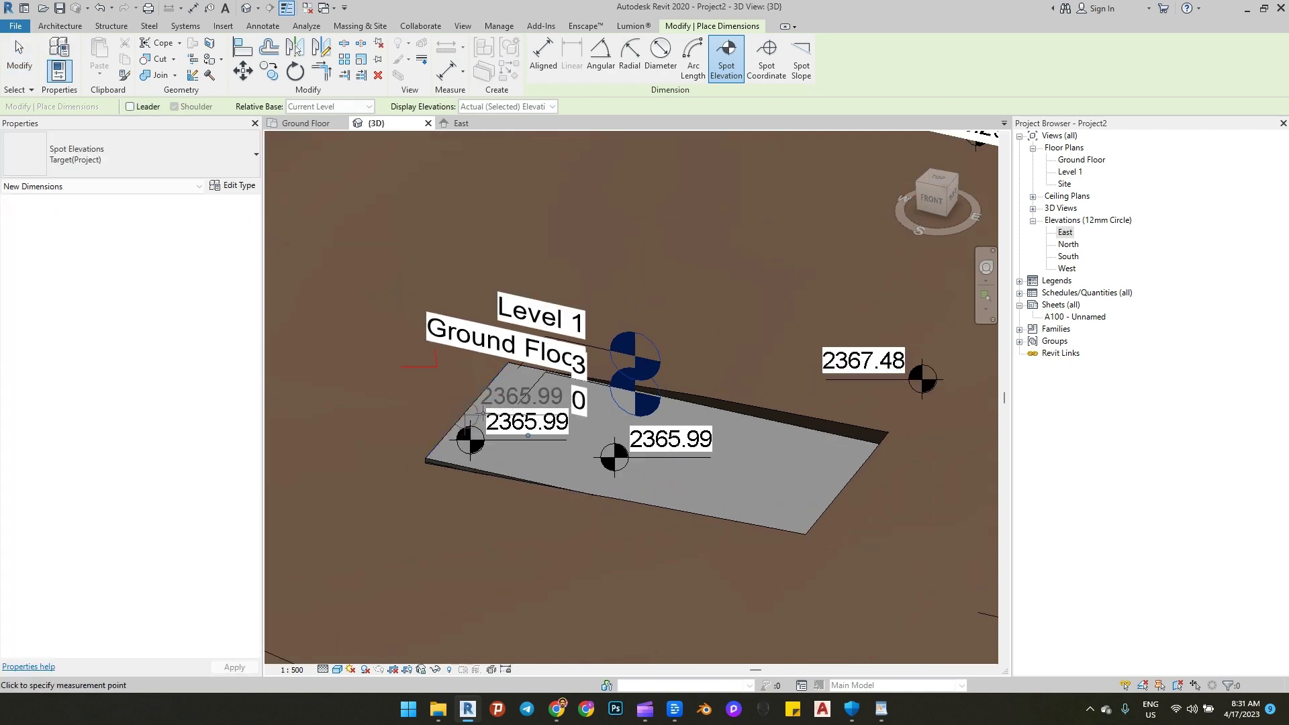
{"action": "key", "text": "Escape"}
{"action": "key", "text": "Escape"}
Step: Set the 3D view's scale to 1:200
{"action": "scroll", "coordinate": [515, 383], "scroll_direction": "down", "scroll_amount": 3}
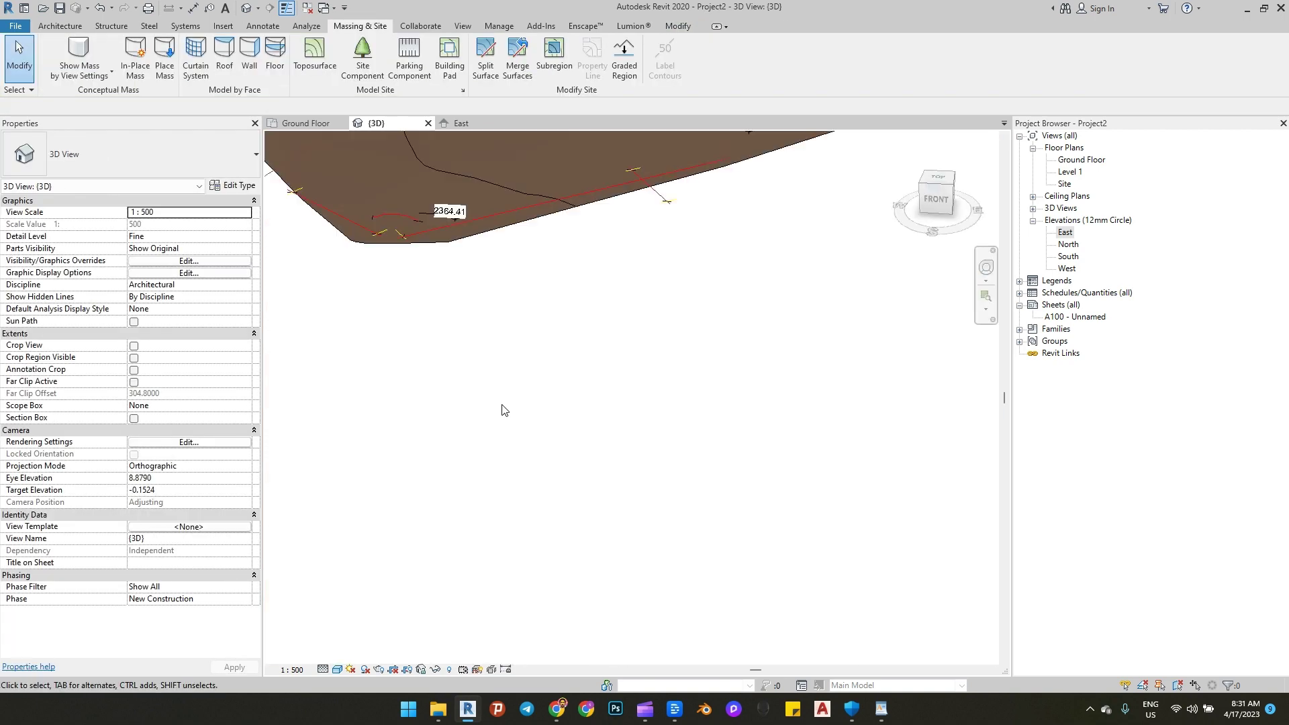
{"action": "scroll", "coordinate": [505, 410], "scroll_direction": "down", "scroll_amount": 3}
{"action": "scroll", "coordinate": [486, 344], "scroll_direction": "up", "scroll_amount": 2}
{"action": "left_click", "coordinate": [484, 342]}
{"action": "middle_click_drag", "start_coordinate": [502, 341], "coordinate": [653, 344], "text": "shift"}
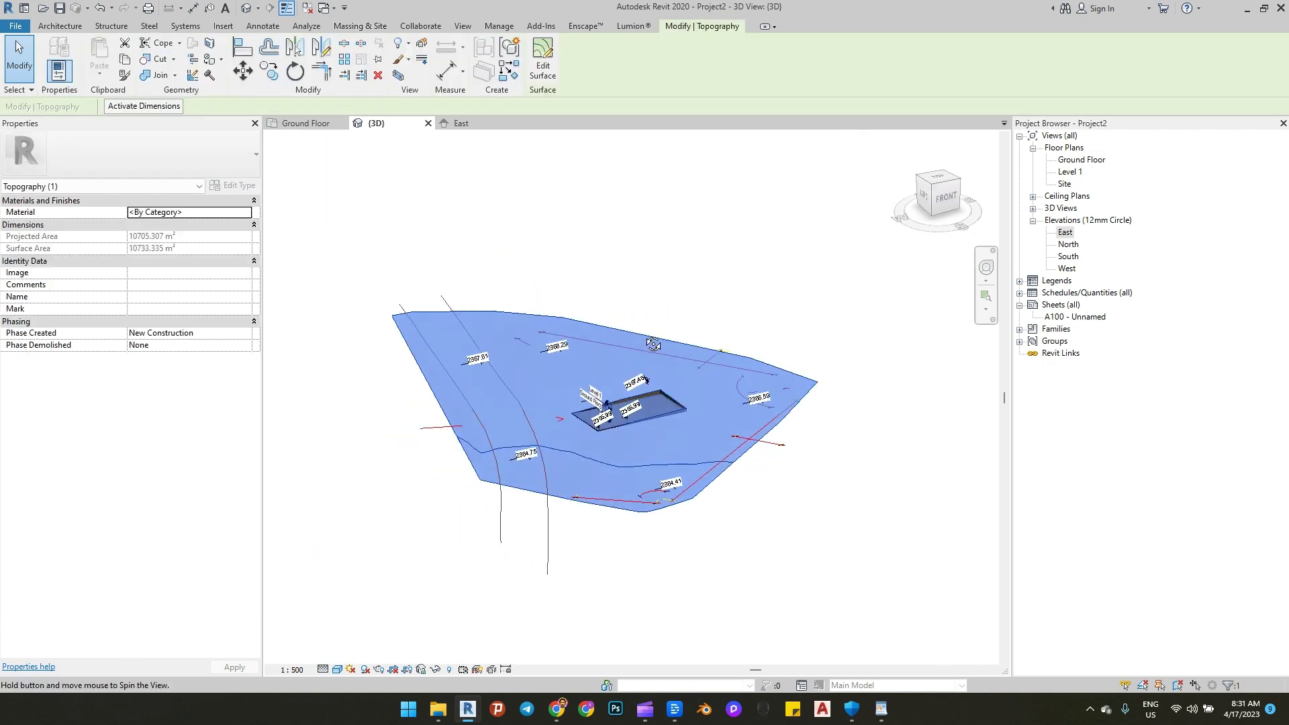
{"action": "scroll", "coordinate": [653, 344], "scroll_direction": "up", "scroll_amount": 5}
{"action": "key", "text": "Escape"}
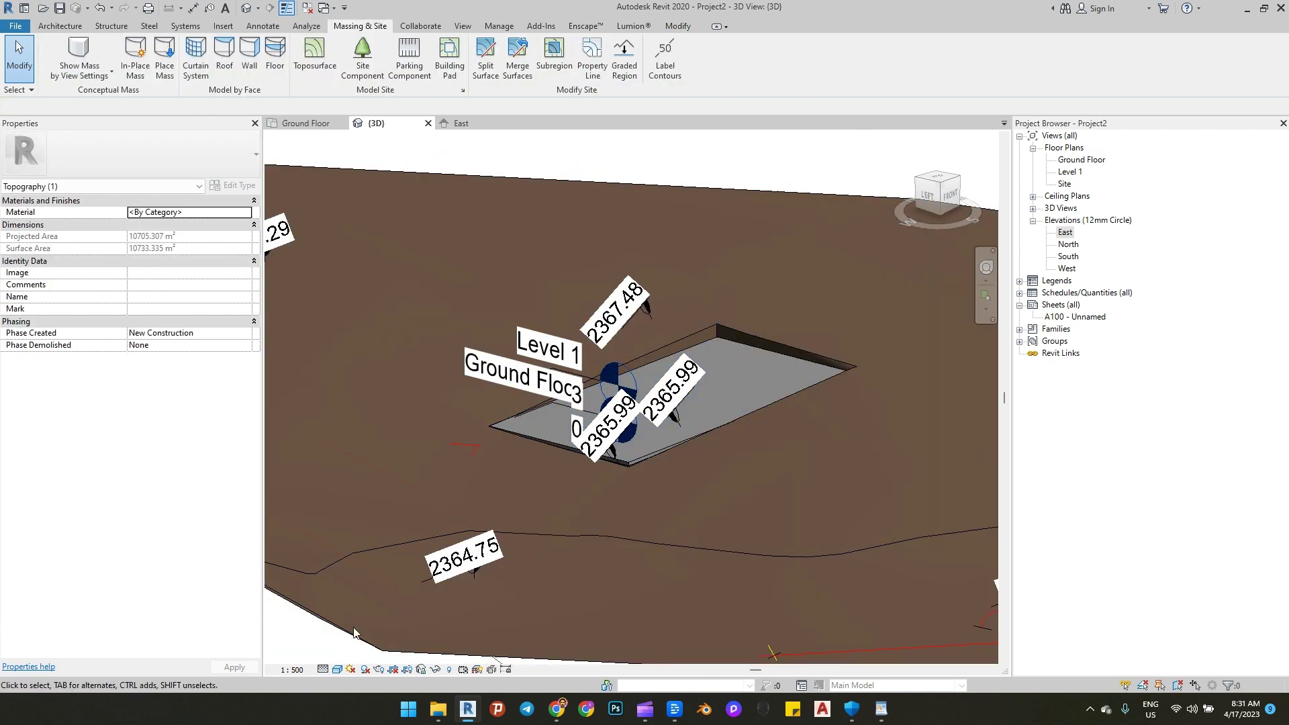
{"action": "left_click", "coordinate": [293, 669]}
{"action": "left_click", "coordinate": [314, 596]}
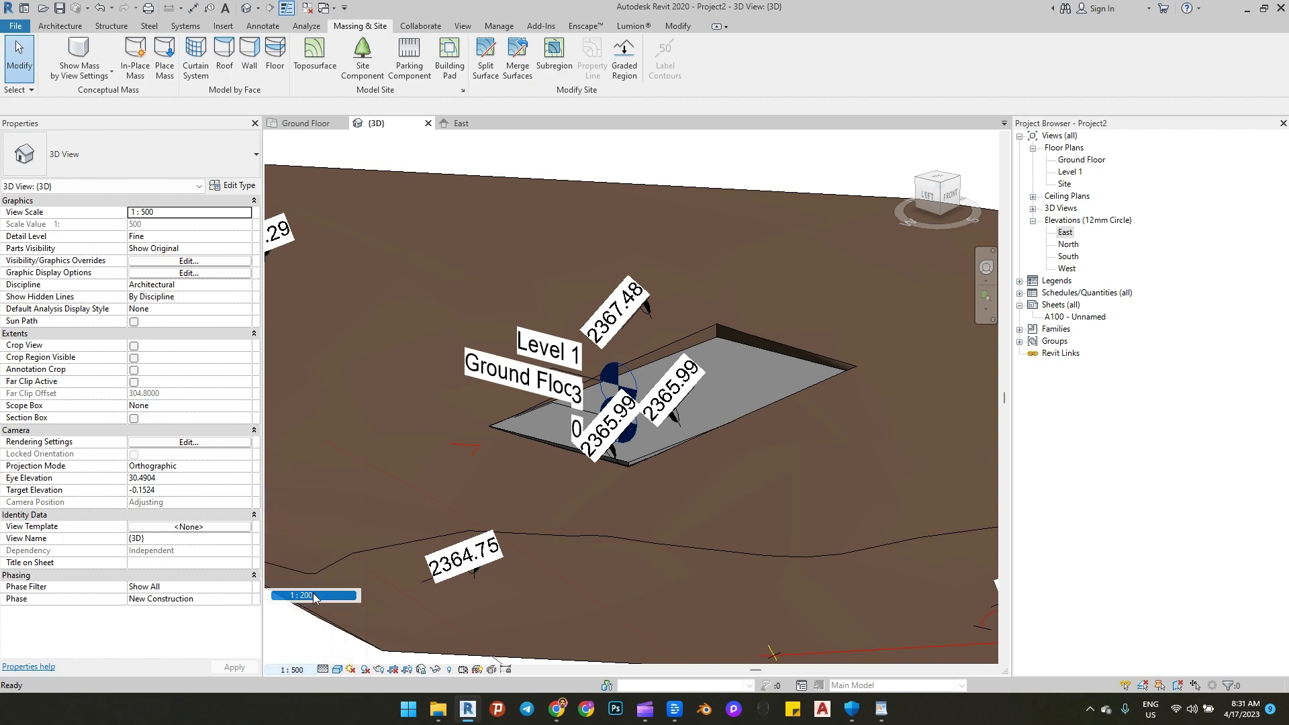
Step: Examine the building pad's spot elevations against those on the surrounding toposurface in 3D
{"action": "scroll", "coordinate": [670, 401], "scroll_direction": "down", "scroll_amount": 2}
{"action": "scroll", "coordinate": [670, 401], "scroll_direction": "up", "scroll_amount": 4}
{"action": "middle_click_drag", "start_coordinate": [670, 401], "coordinate": [576, 409], "text": "shift"}
{"action": "scroll", "coordinate": [566, 374], "scroll_direction": "down", "scroll_amount": 2}
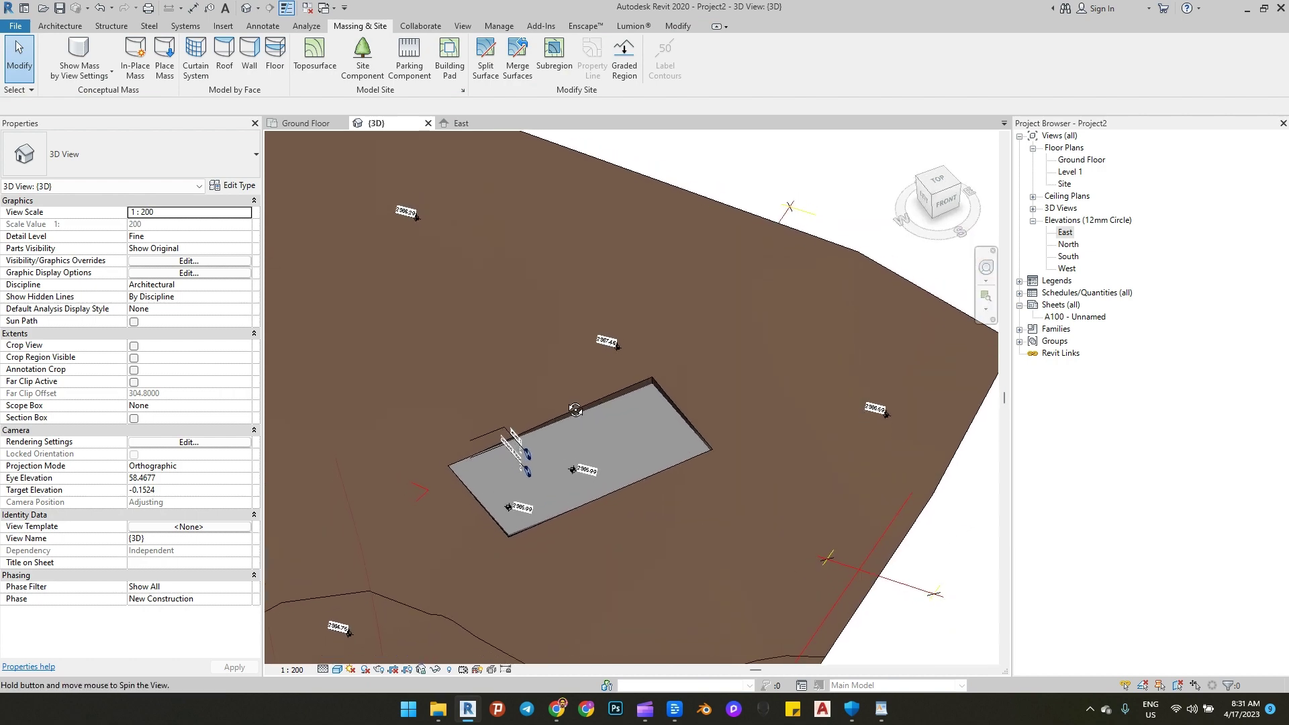
{"action": "scroll", "coordinate": [575, 409], "scroll_direction": "down", "scroll_amount": 2}
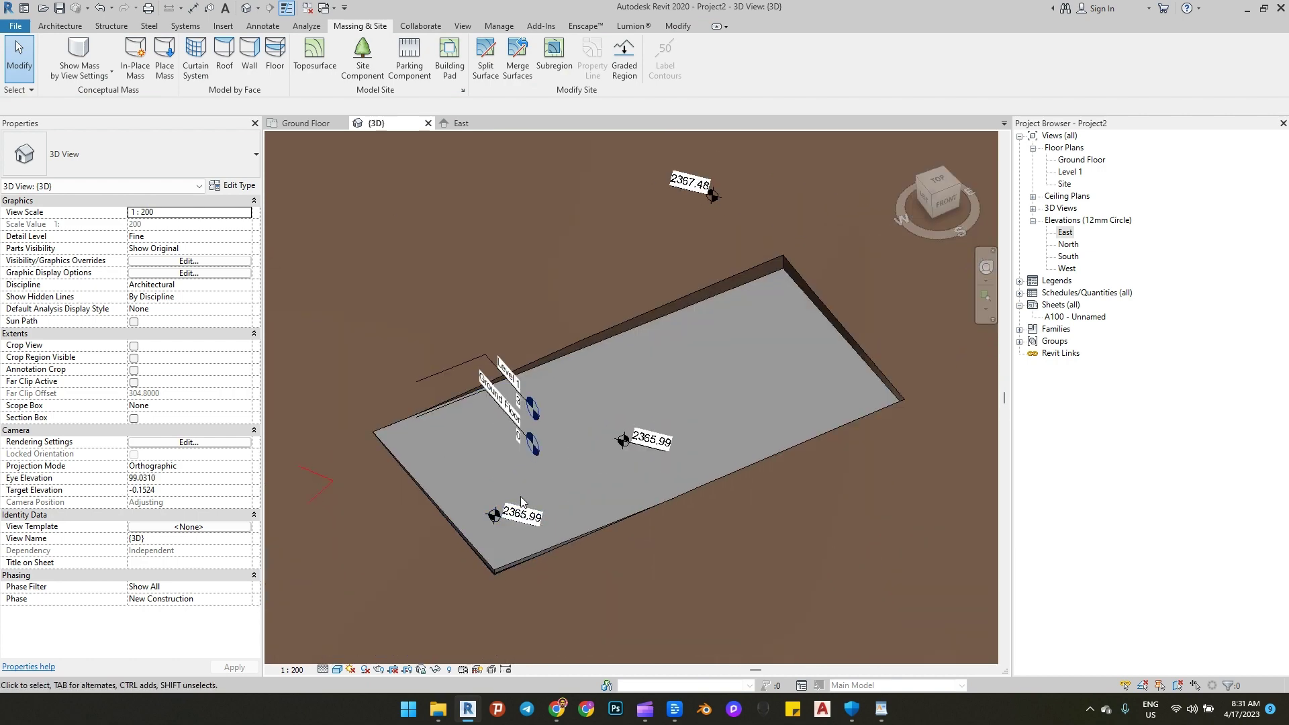
{"action": "scroll", "coordinate": [521, 497], "scroll_direction": "down", "scroll_amount": 2}
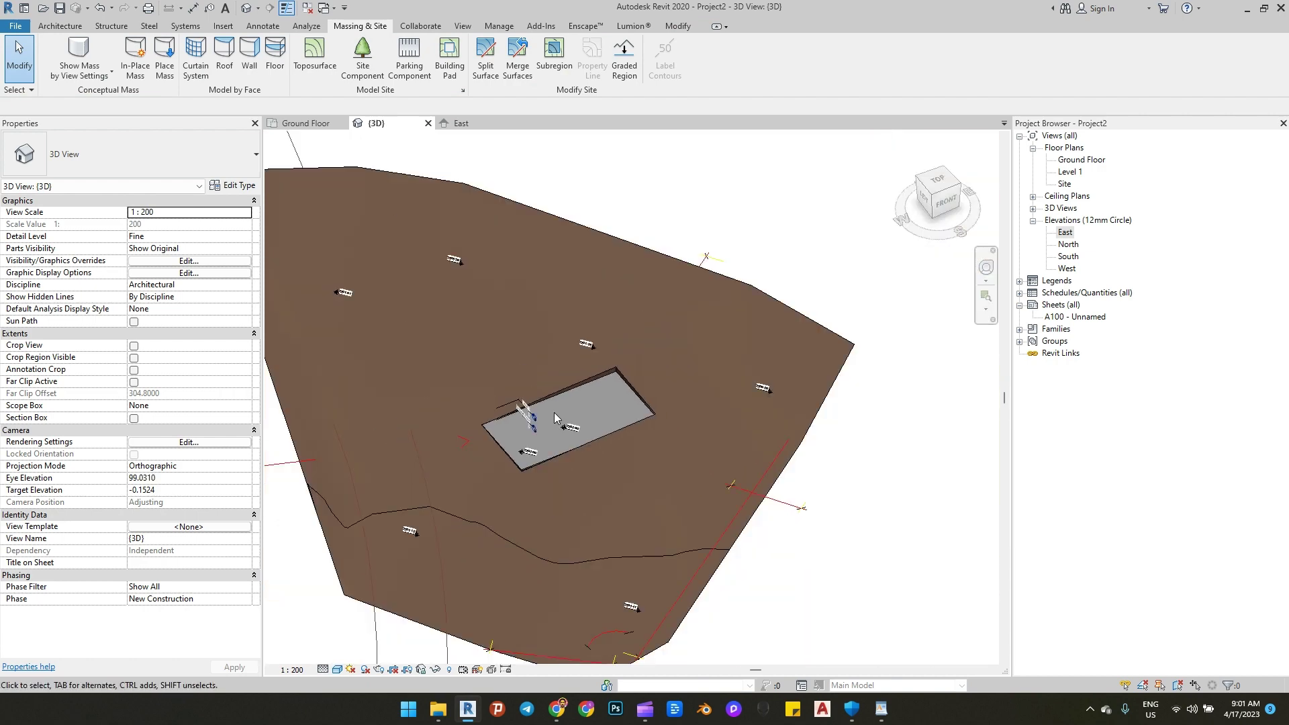
{"action": "middle_click_drag", "start_coordinate": [554, 412], "coordinate": [561, 369], "text": "shift"}
{"action": "scroll", "coordinate": [627, 394], "scroll_direction": "up", "scroll_amount": 5}
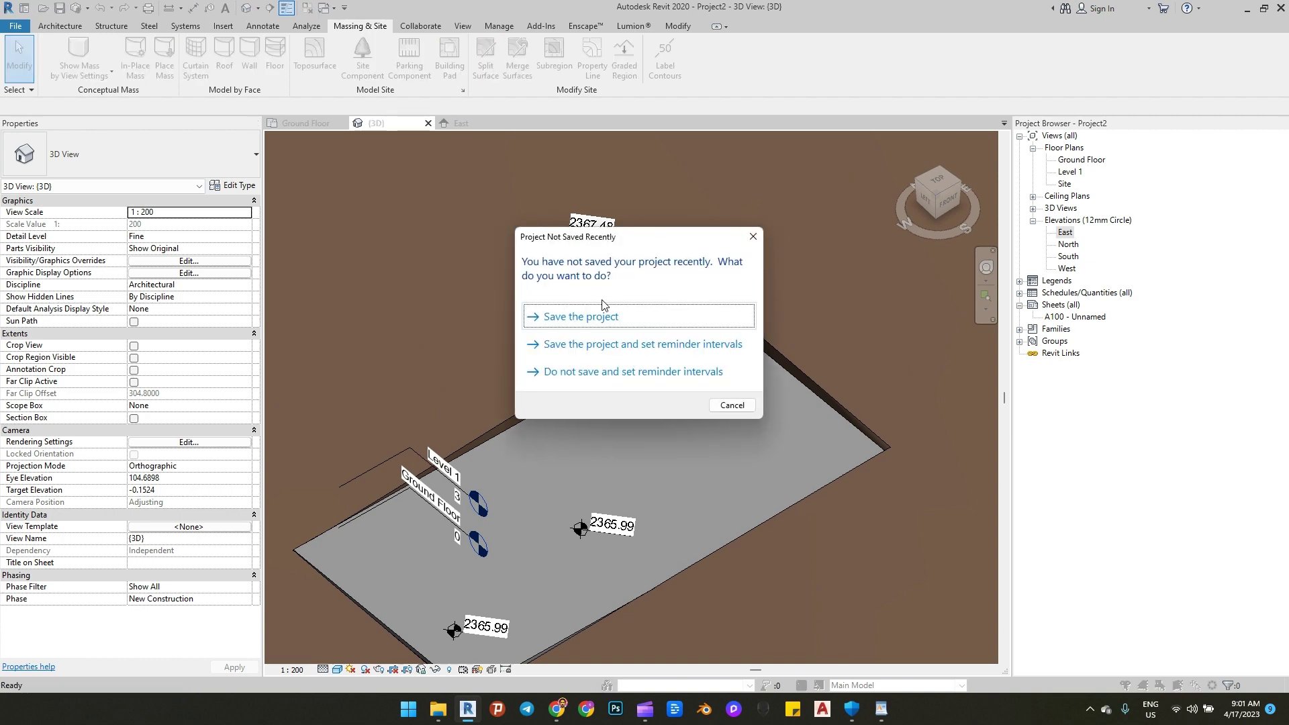
Step: Dismiss the save reminder and set the project's length units to millimeters
{"action": "left_click", "coordinate": [750, 238]}
{"action": "key", "text": "u"}
{"action": "key", "text": "n"}
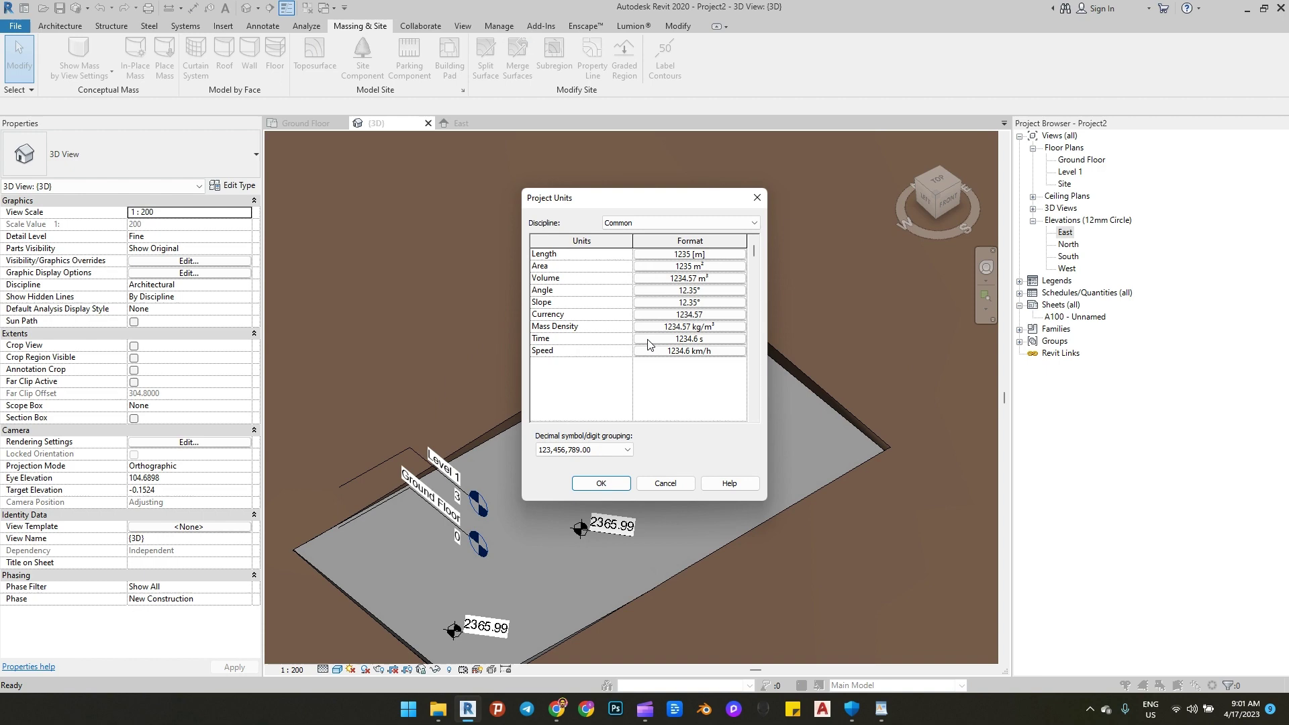
{"action": "left_click", "coordinate": [667, 256]}
{"action": "left_click", "coordinate": [656, 278]}
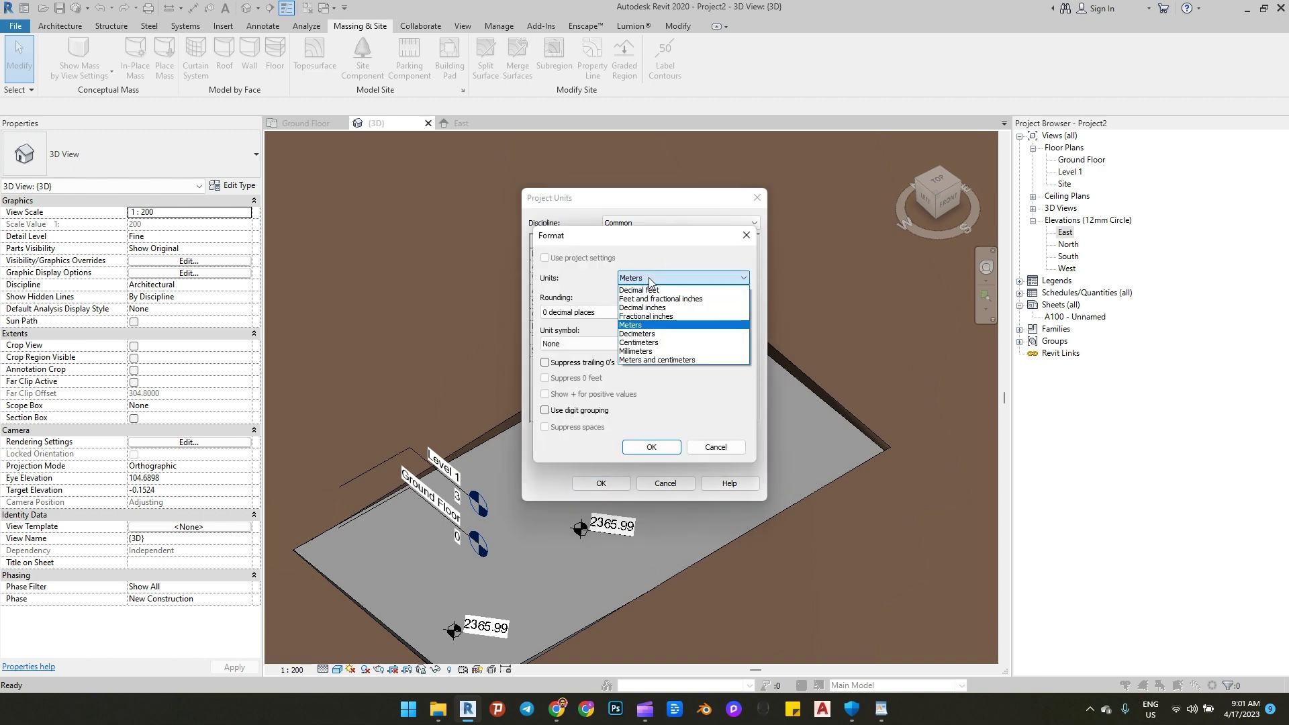
{"action": "left_click", "coordinate": [640, 350]}
{"action": "left_click", "coordinate": [647, 447]}
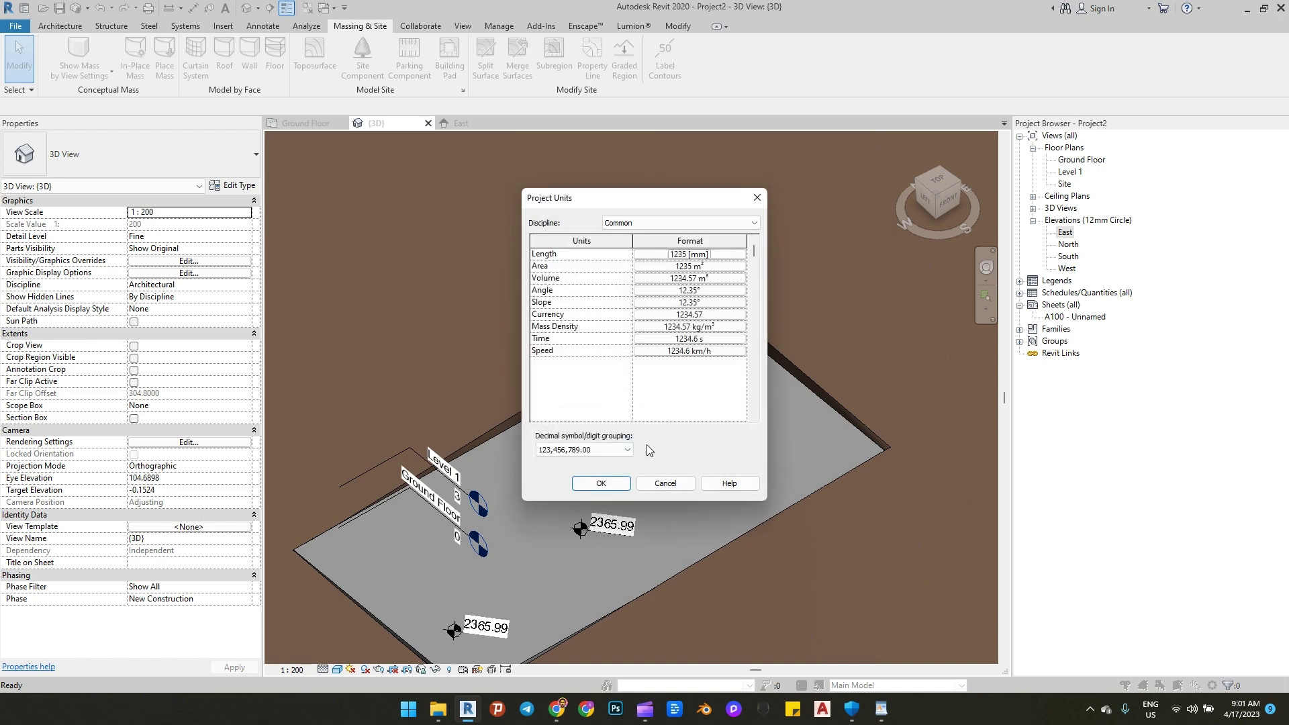
{"action": "left_click", "coordinate": [605, 485]}
Step: Create a similar spot elevation on the pad, between its middle spot elevation and the far corner
{"action": "scroll", "coordinate": [605, 497], "scroll_direction": "up", "scroll_amount": 3}
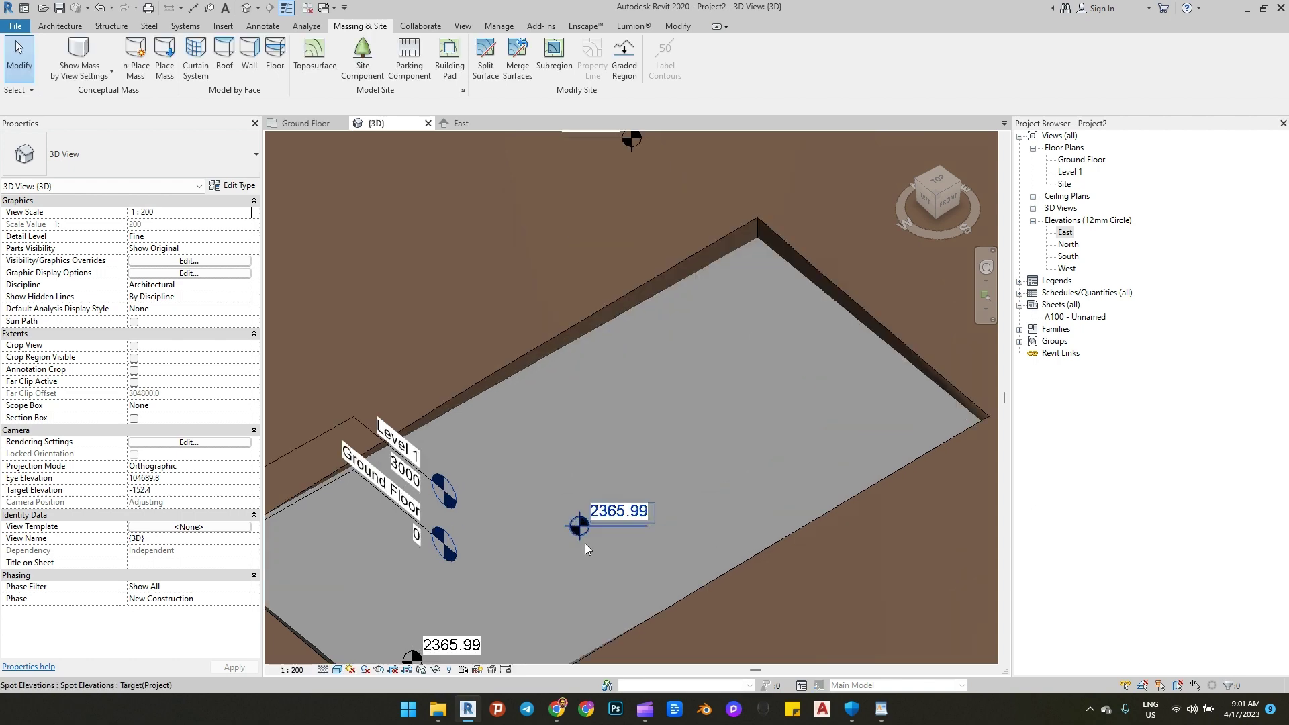
{"action": "left_click", "coordinate": [575, 525]}
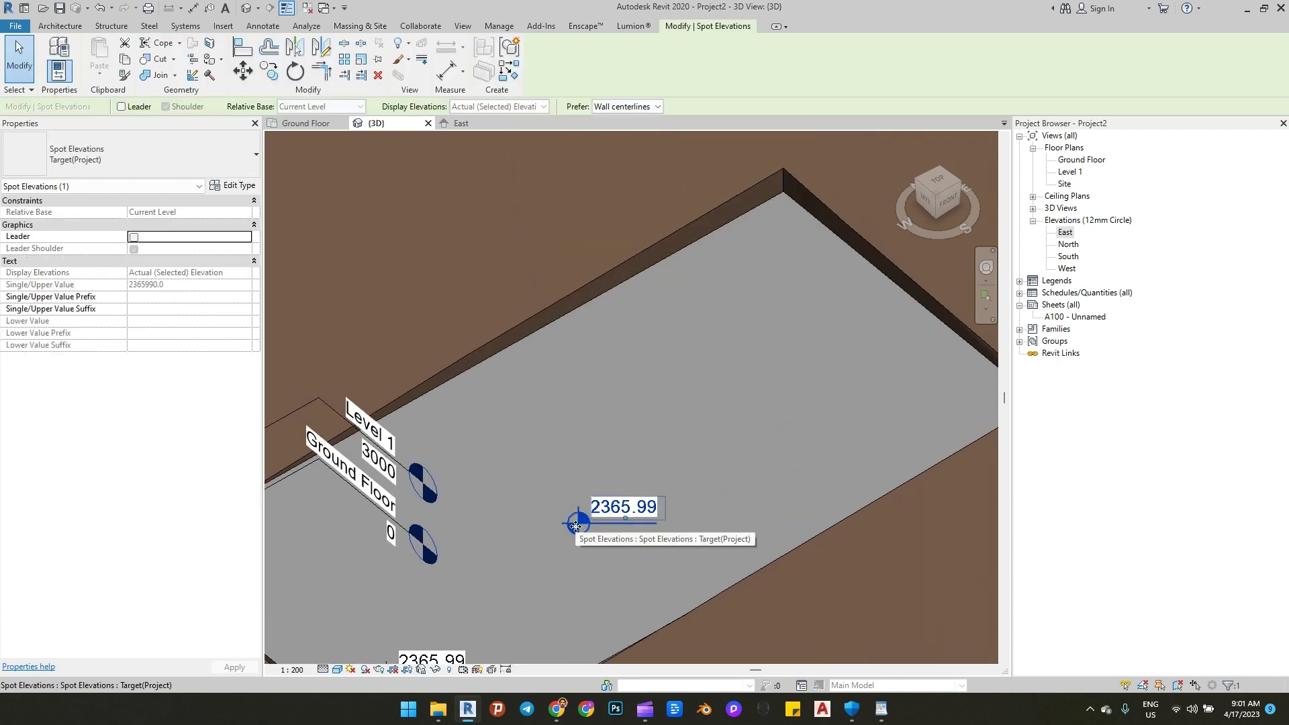
{"action": "key", "text": "c"}
{"action": "key", "text": "s"}
{"action": "left_click", "coordinate": [662, 402]}
{"action": "key", "text": "Escape"}
{"action": "key", "text": "Escape"}
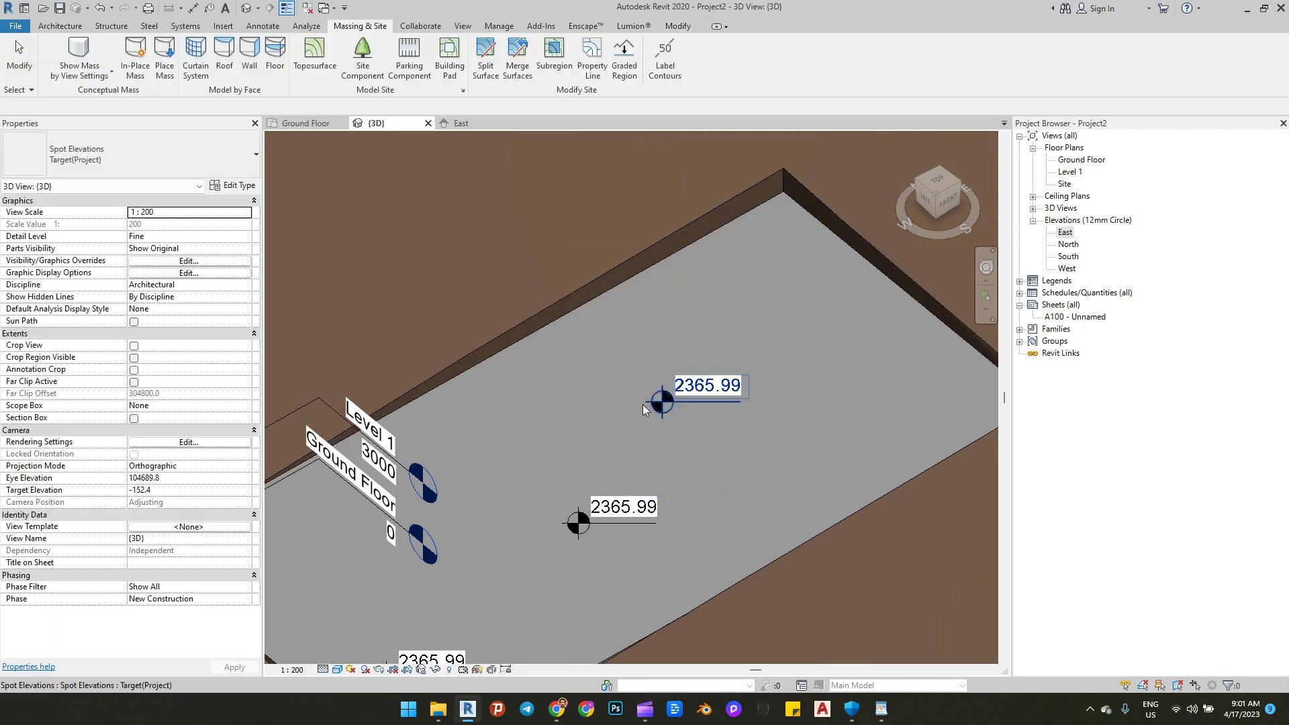
Step: Duplicate the new spot elevation's type as Target(Project) 2 and set its elevation origin to Project Base Point
{"action": "left_click", "coordinate": [645, 408]}
{"action": "left_click", "coordinate": [240, 187]}
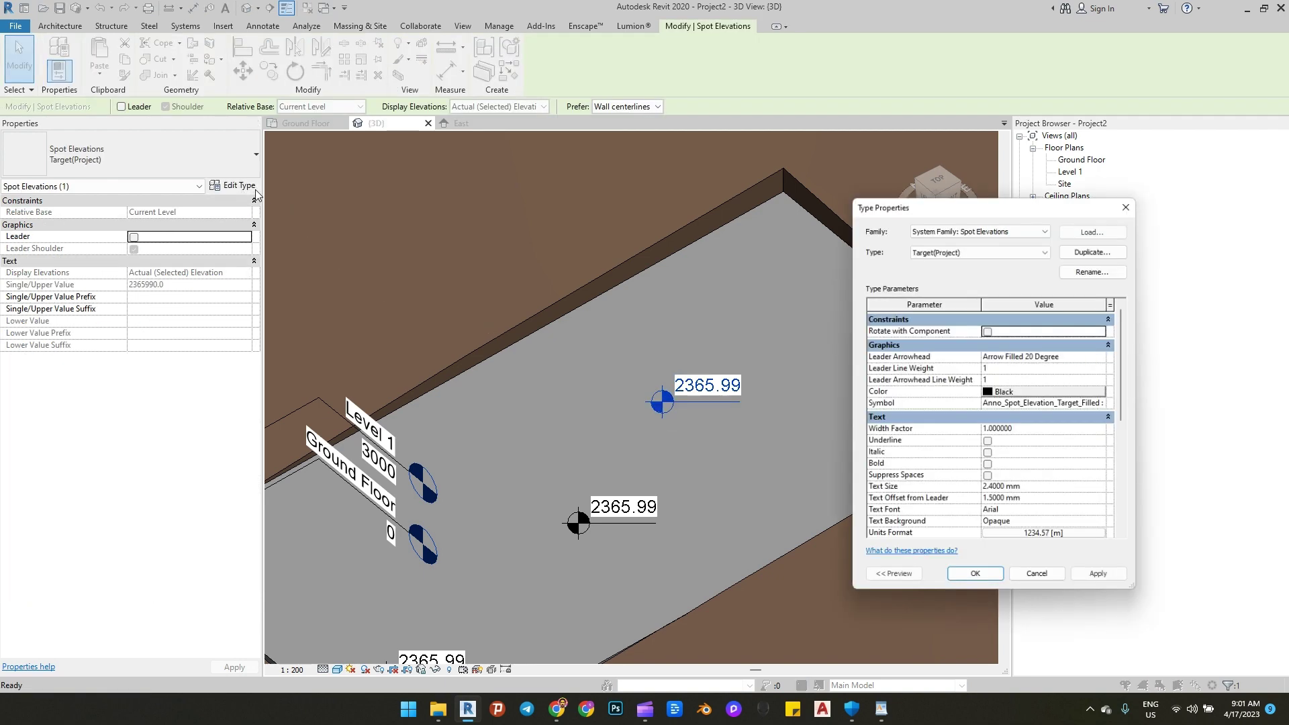
{"action": "left_click", "coordinate": [1091, 248]}
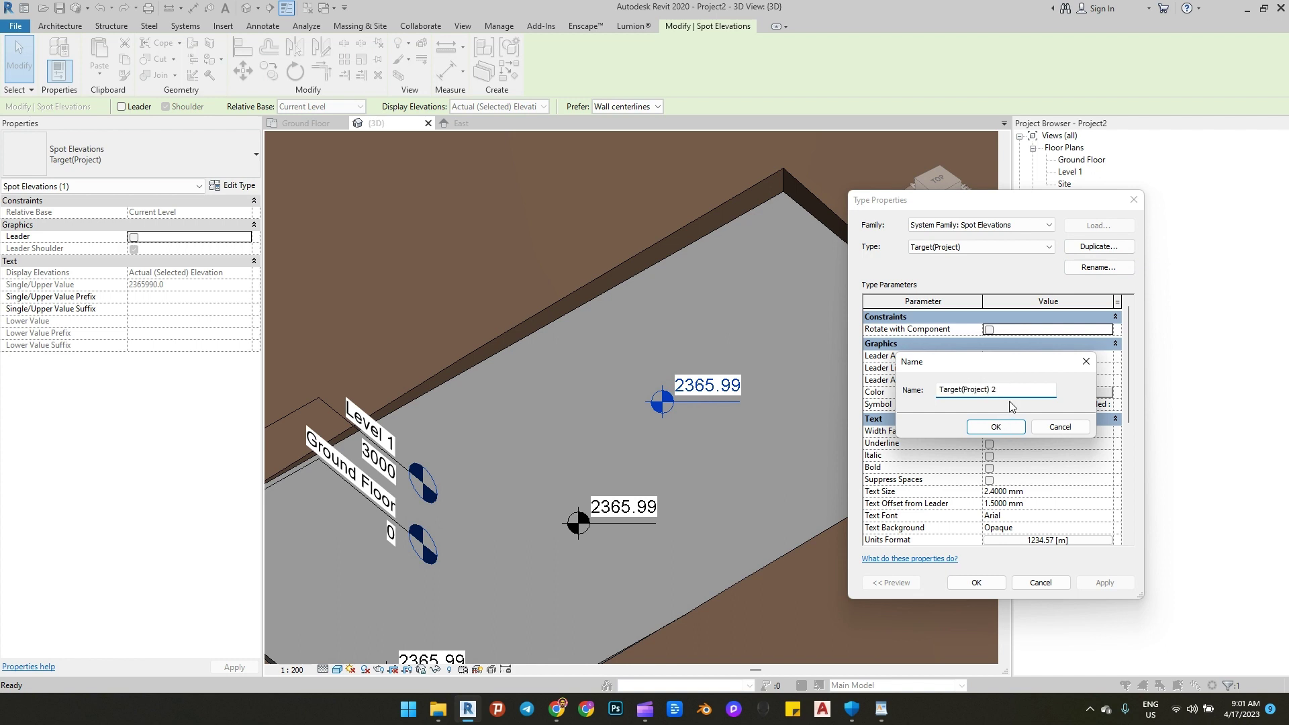
{"action": "left_click", "coordinate": [994, 428]}
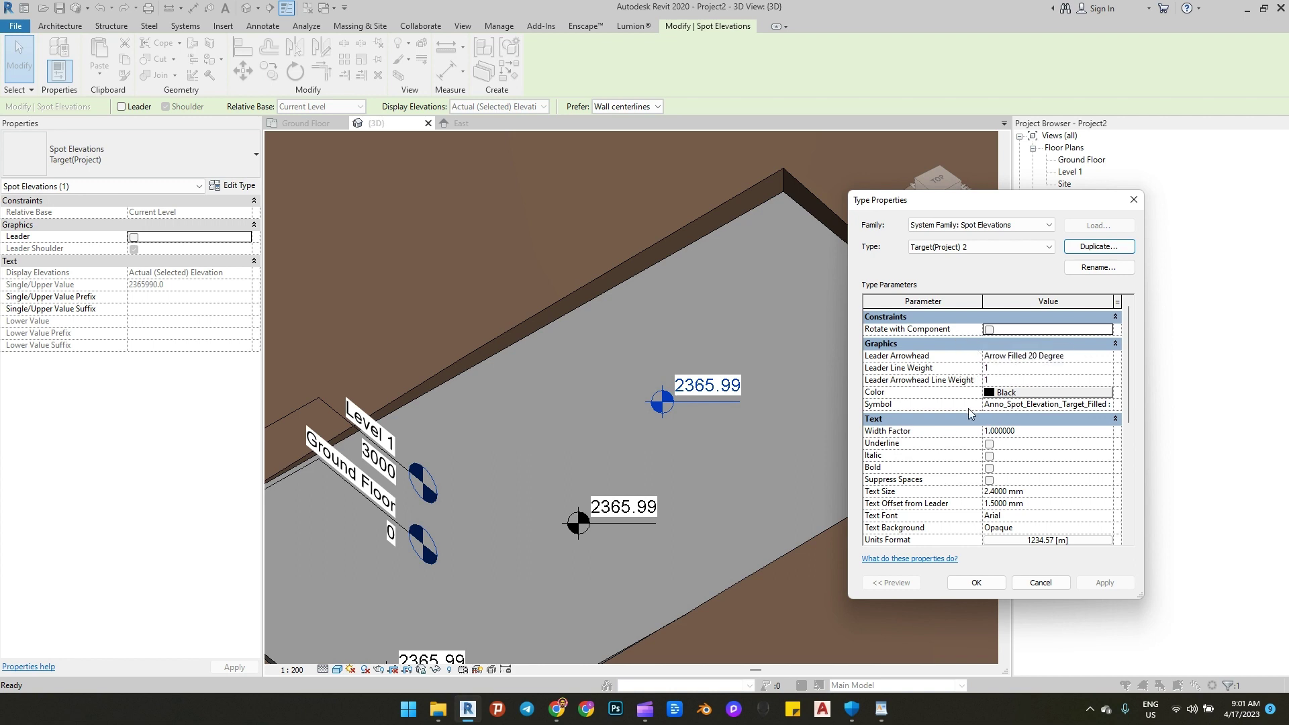
{"action": "scroll", "coordinate": [989, 403], "scroll_direction": "down", "scroll_amount": 5}
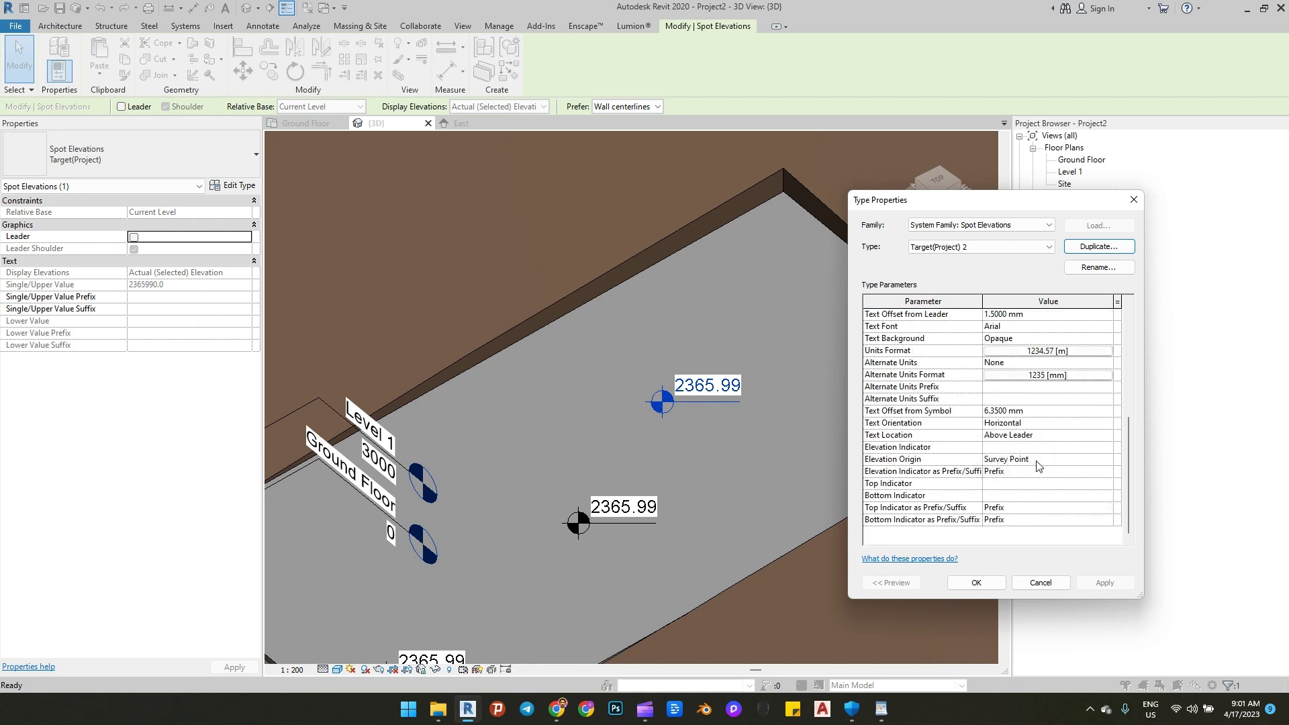
{"action": "left_click", "coordinate": [1107, 462]}
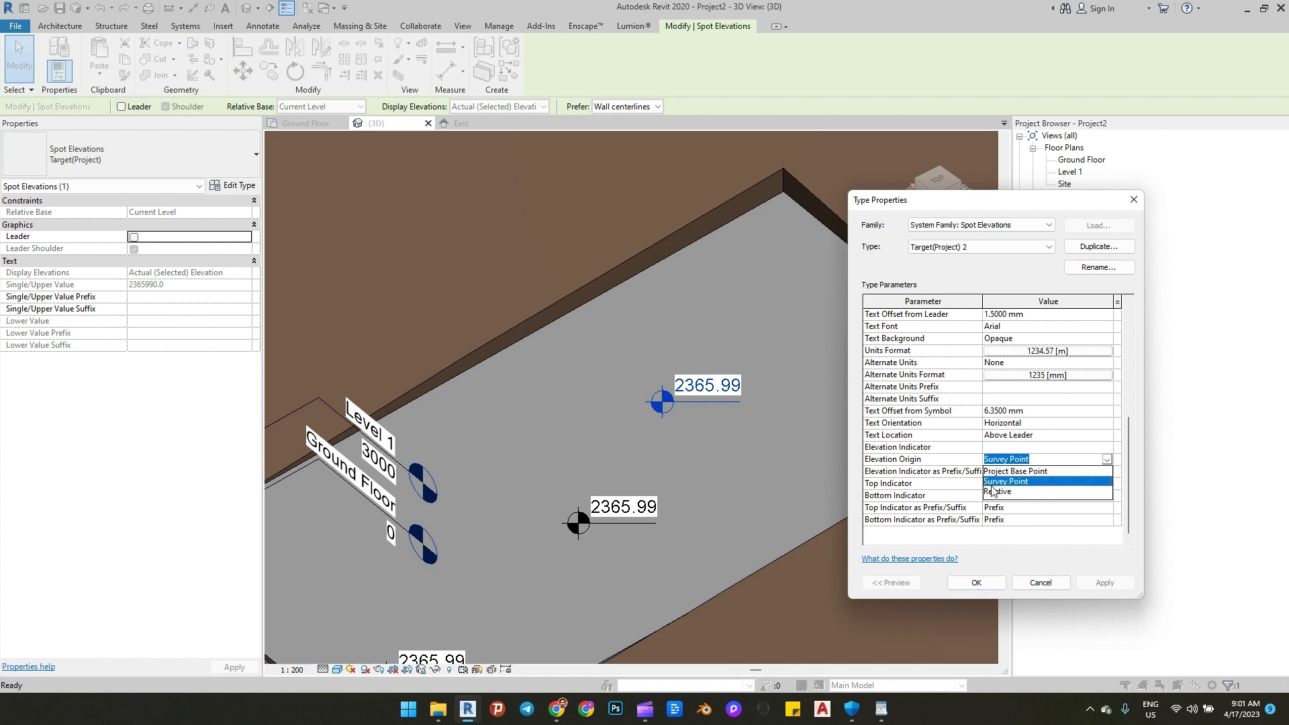
{"action": "left_click", "coordinate": [1007, 472]}
Step: Set the Target(Project) 2 units format to meters with a plus sign shown for positive values
{"action": "scroll", "coordinate": [1051, 440], "scroll_direction": "up", "scroll_amount": 1}
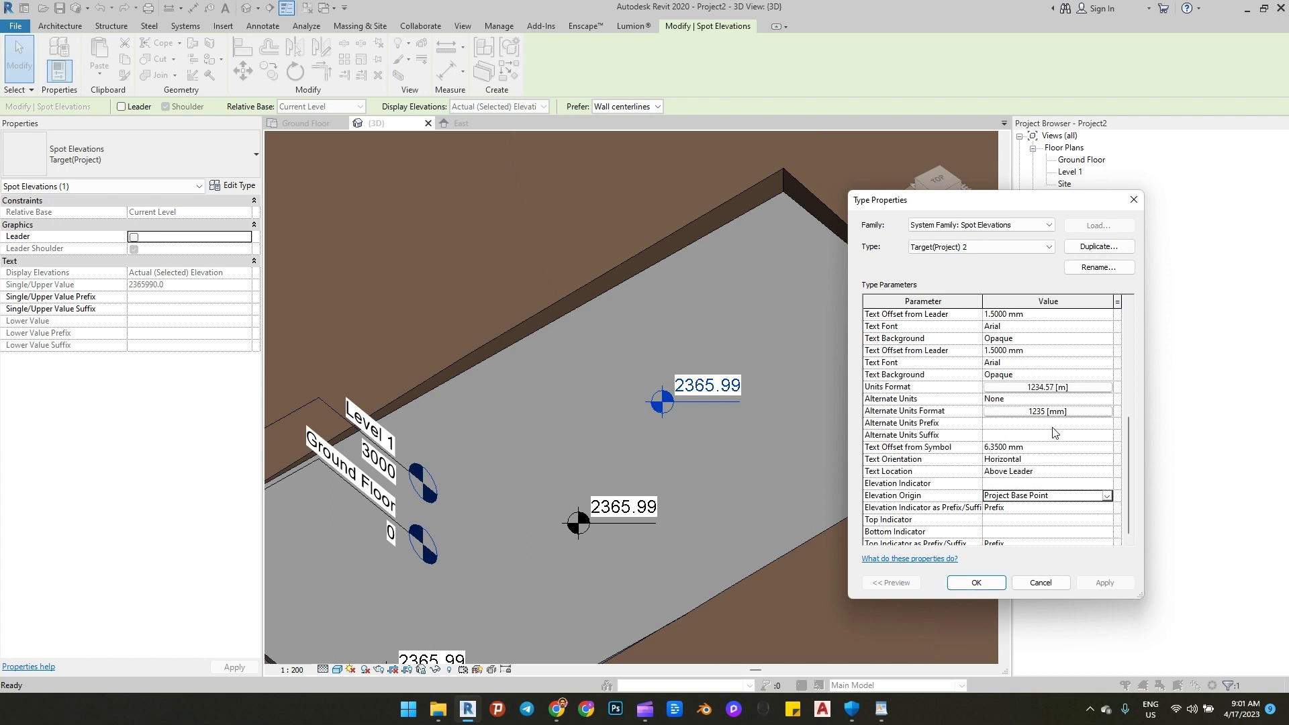
{"action": "left_click", "coordinate": [1055, 390]}
{"action": "left_click", "coordinate": [993, 328]}
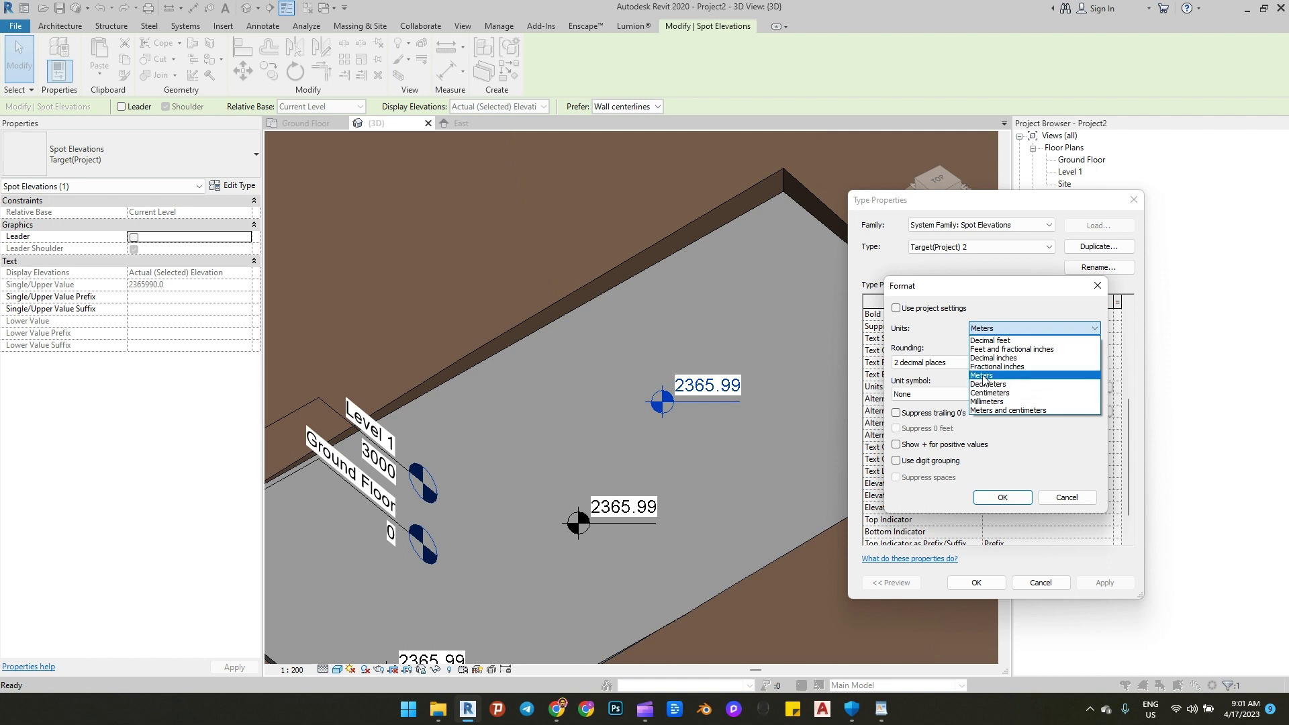
{"action": "left_click", "coordinate": [988, 378]}
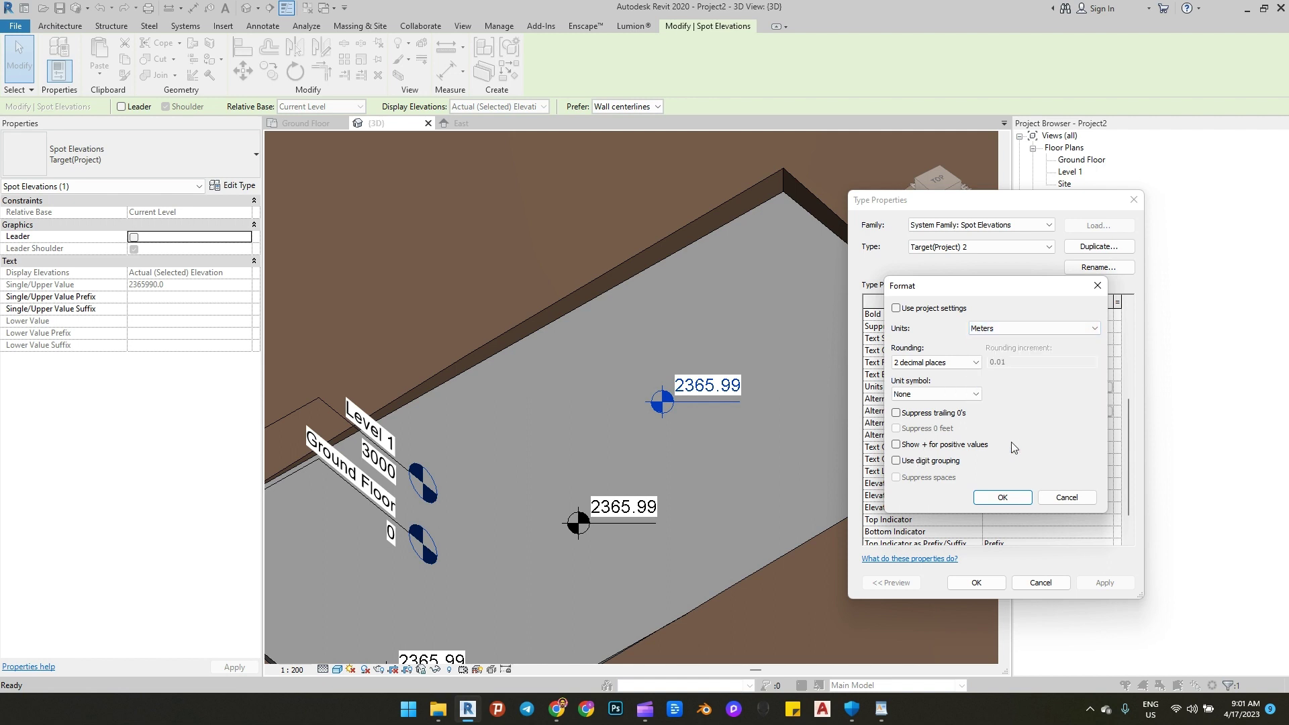
{"action": "left_click", "coordinate": [989, 498]}
{"action": "left_click", "coordinate": [996, 387]}
{"action": "left_click", "coordinate": [995, 502]}
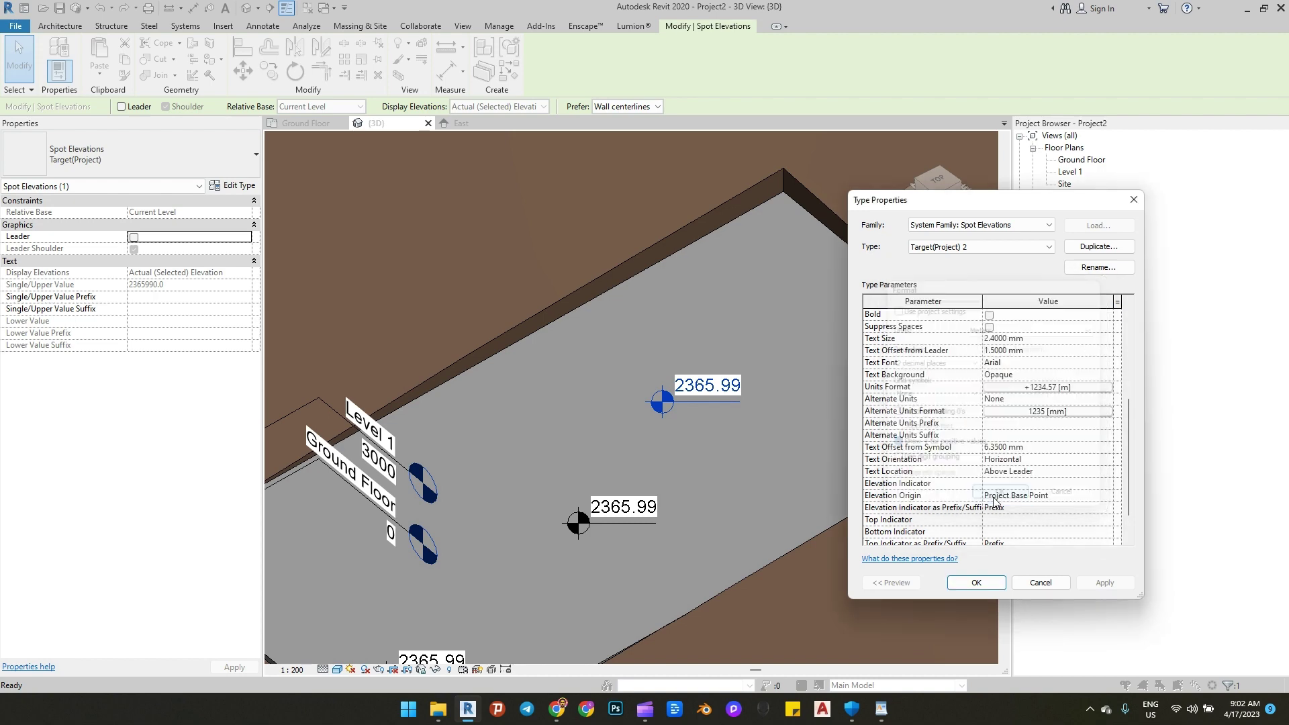
Step: Apply the Target(Project) 2 type settings to the spot elevation on the pad and deselect it
{"action": "left_click", "coordinate": [977, 582]}
{"action": "scroll", "coordinate": [686, 381], "scroll_direction": "down", "scroll_amount": 2}
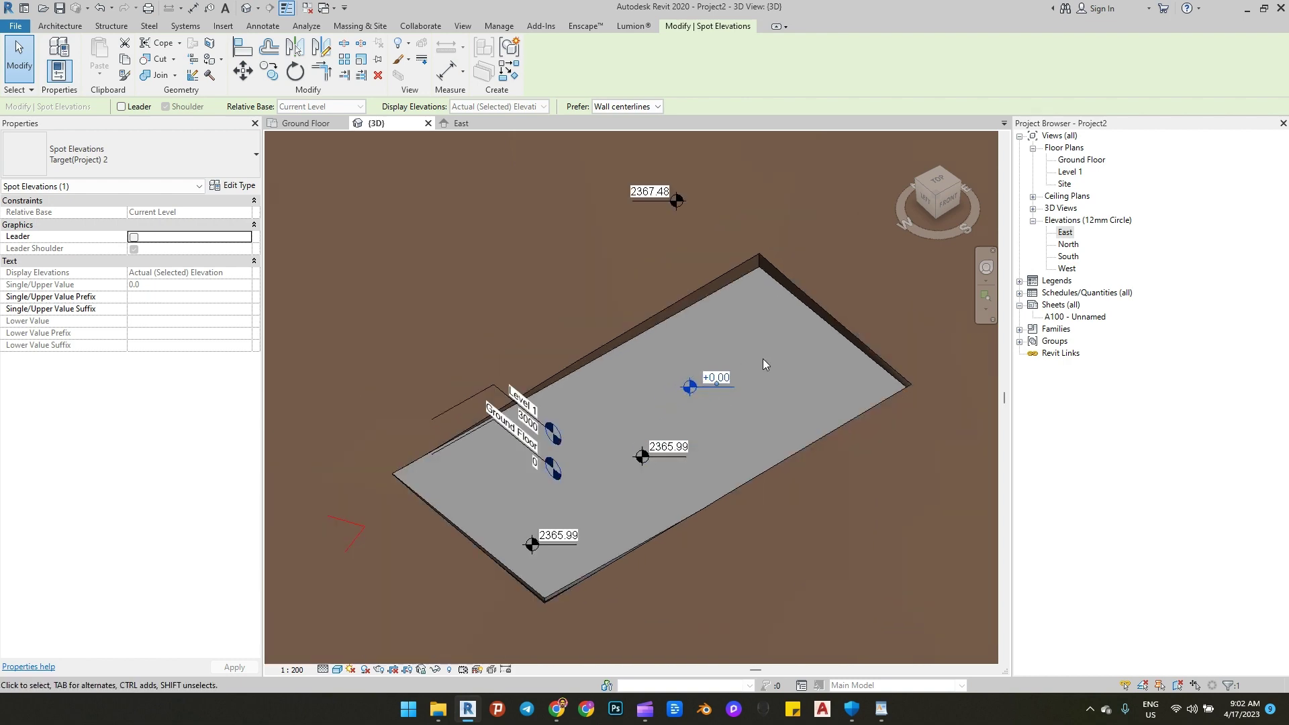
{"action": "key", "text": "Escape"}
Step: Create two similar Target(Project) 2 spot elevations on the terrain, one on each side of the pad's far corner
{"action": "scroll", "coordinate": [729, 356], "scroll_direction": "up", "scroll_amount": 3}
{"action": "left_click", "coordinate": [672, 403]}
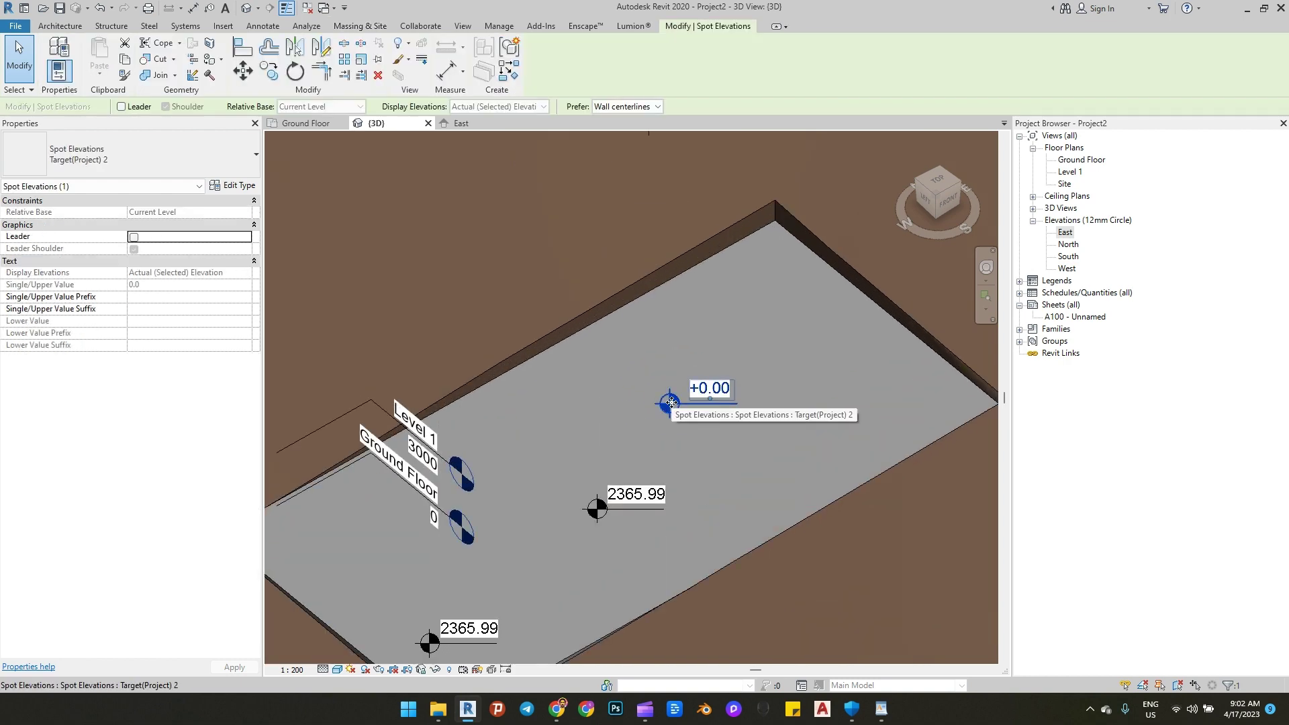
{"action": "key", "text": "c"}
{"action": "key", "text": "s"}
{"action": "left_click", "coordinate": [683, 206]}
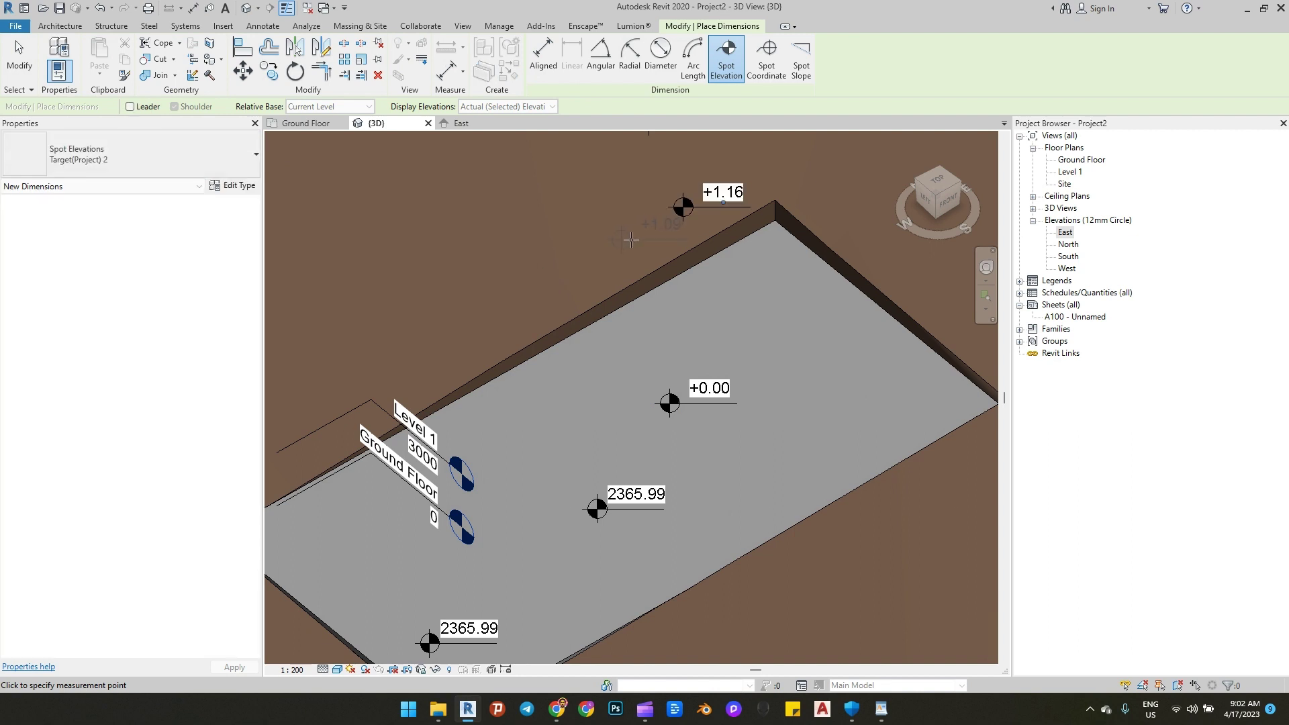
{"action": "scroll", "coordinate": [718, 225], "scroll_direction": "down", "scroll_amount": 2}
{"action": "left_click", "coordinate": [806, 229]}
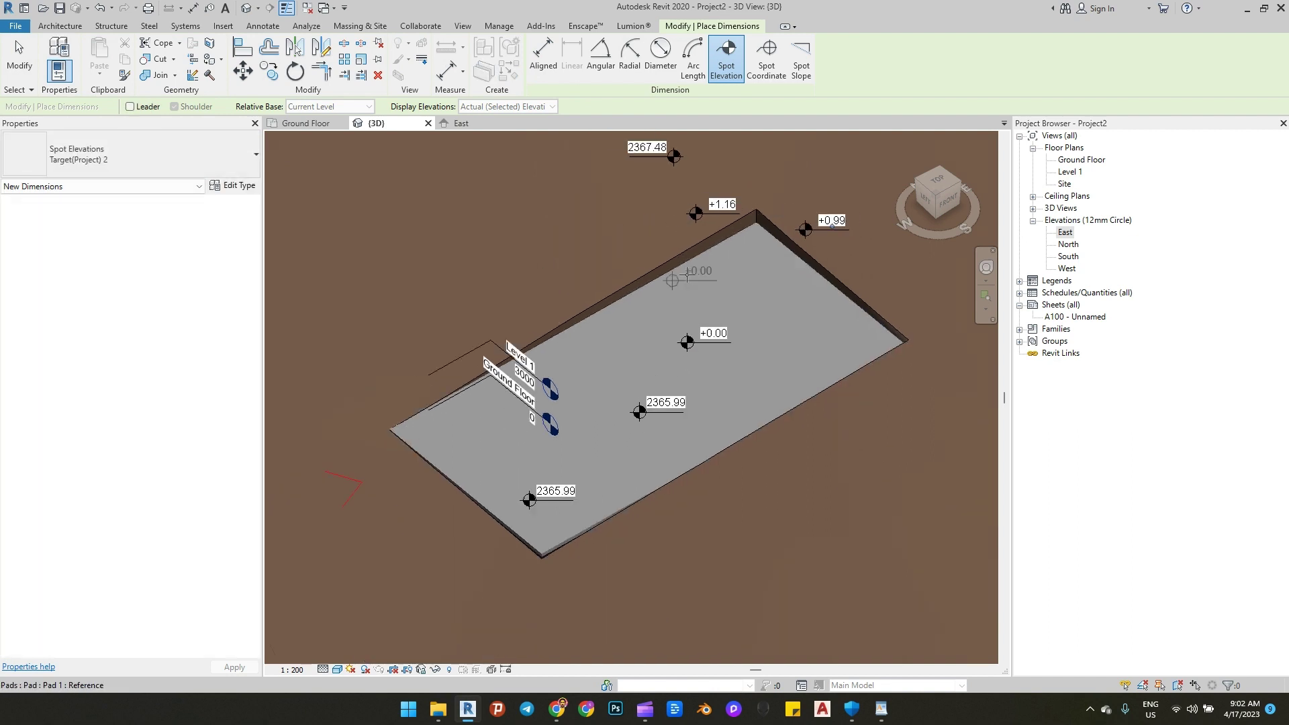
Step: Place three more spot elevations on the terrain: beyond the near short edge, beside the near long edge and by its far end
{"action": "left_click", "coordinate": [416, 498]}
{"action": "left_click", "coordinate": [721, 489]}
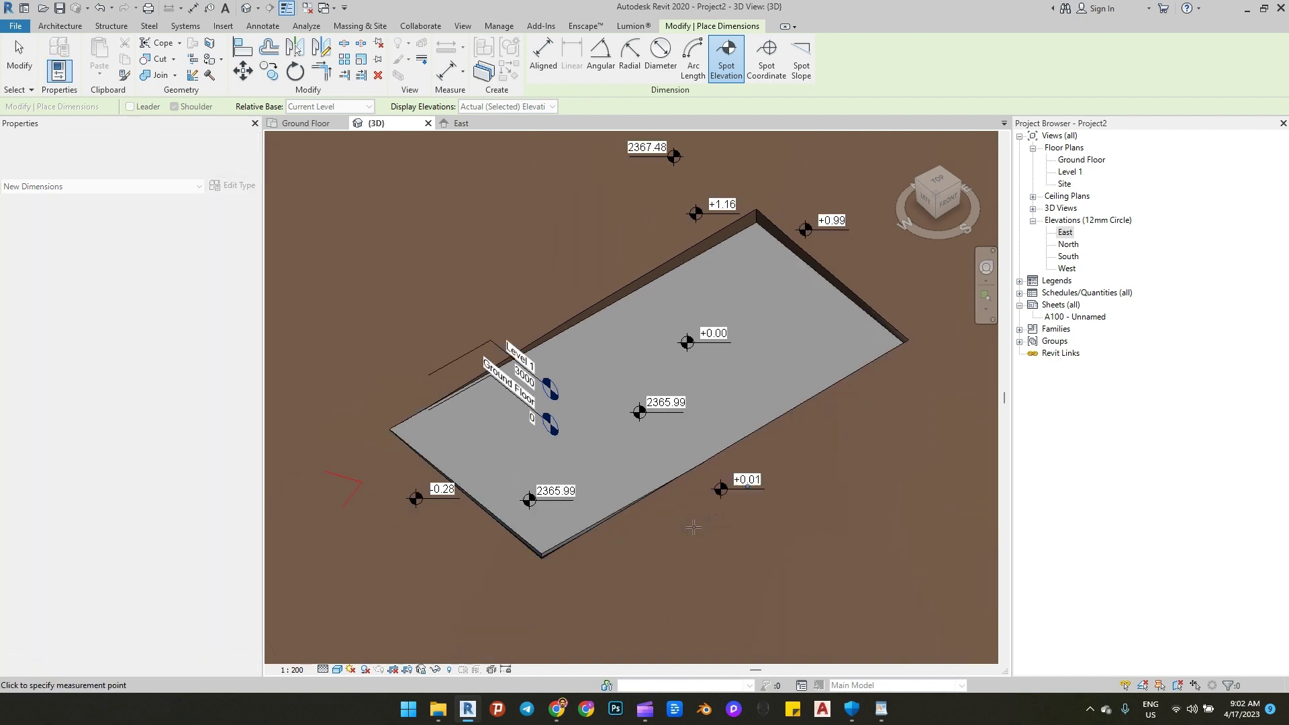
{"action": "left_click", "coordinate": [891, 370]}
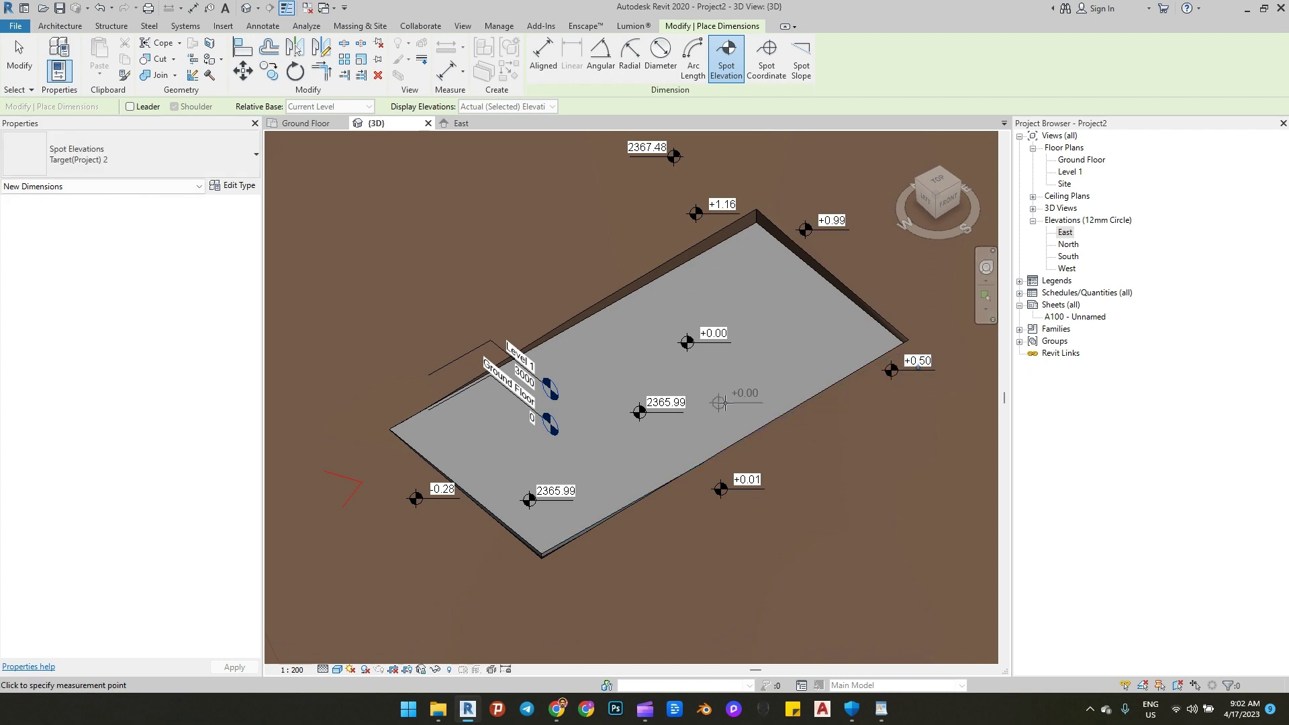
{"action": "key", "text": "Escape"}
{"action": "key", "text": "Escape"}
{"action": "middle_click_drag", "start_coordinate": [689, 402], "coordinate": [679, 438]}
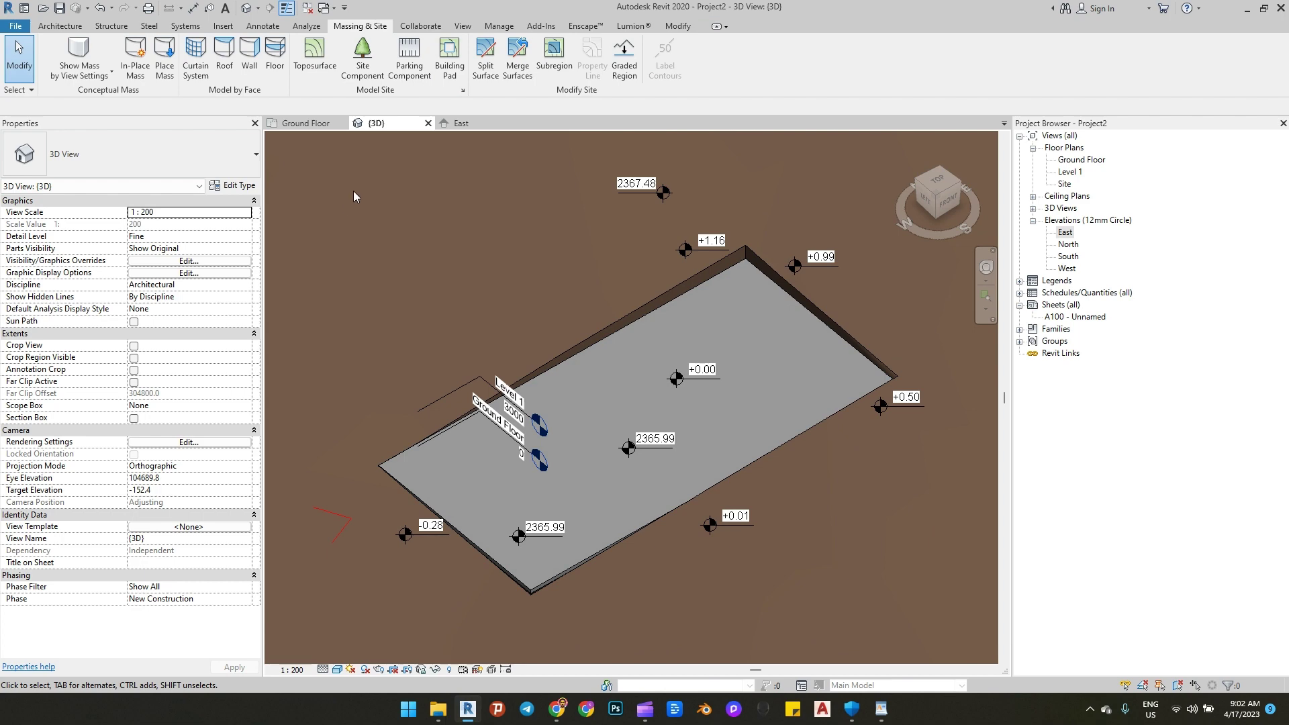
{"action": "scroll", "coordinate": [424, 317], "scroll_direction": "down", "scroll_amount": 4}
{"action": "middle_click_drag", "start_coordinate": [388, 284], "coordinate": [650, 252], "text": "shift"}
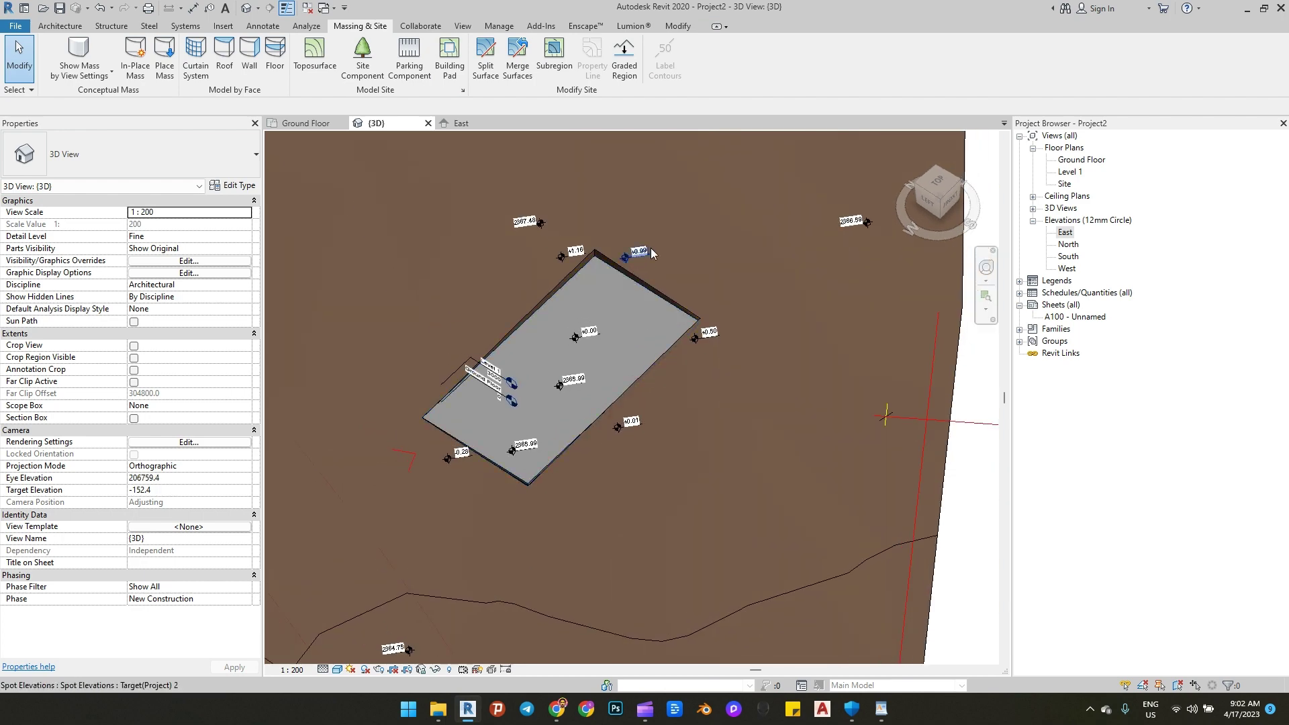
Step: Open the Ground Floor plan and set its view range's view depth level to Unlimited
{"action": "left_click", "coordinate": [307, 124]}
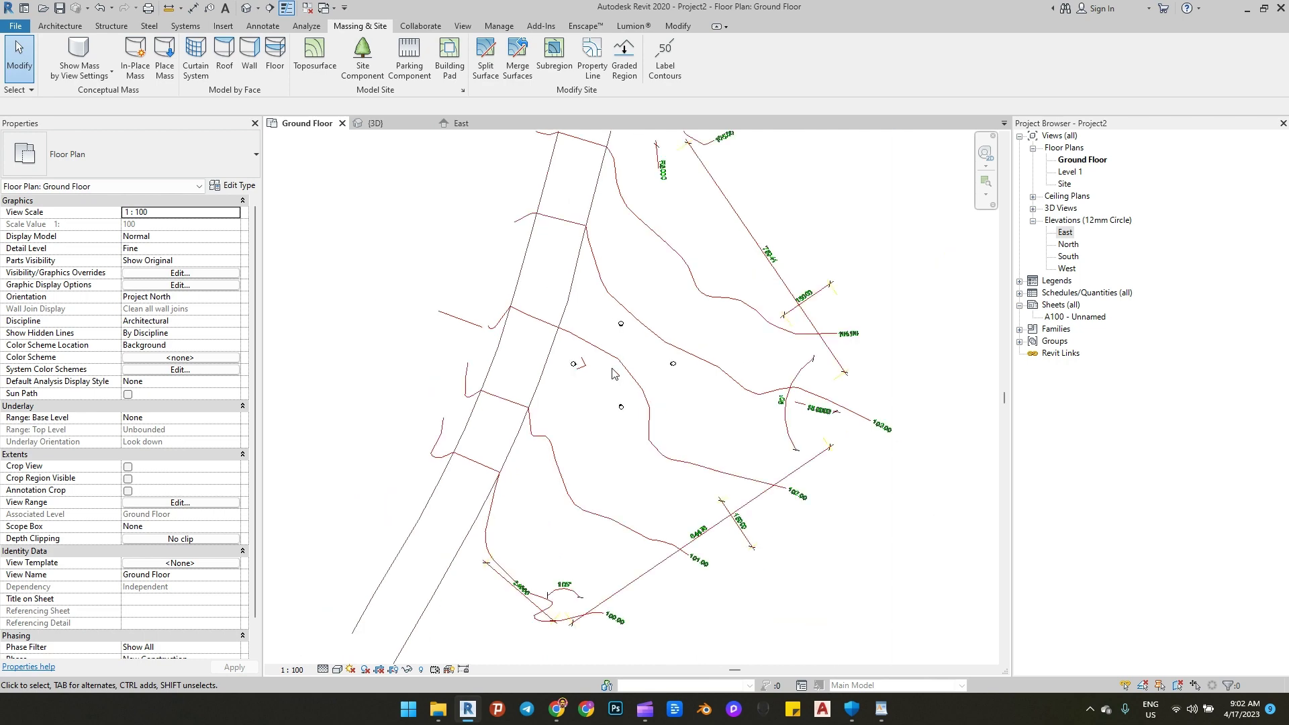
{"action": "scroll", "coordinate": [621, 359], "scroll_direction": "up", "scroll_amount": 2}
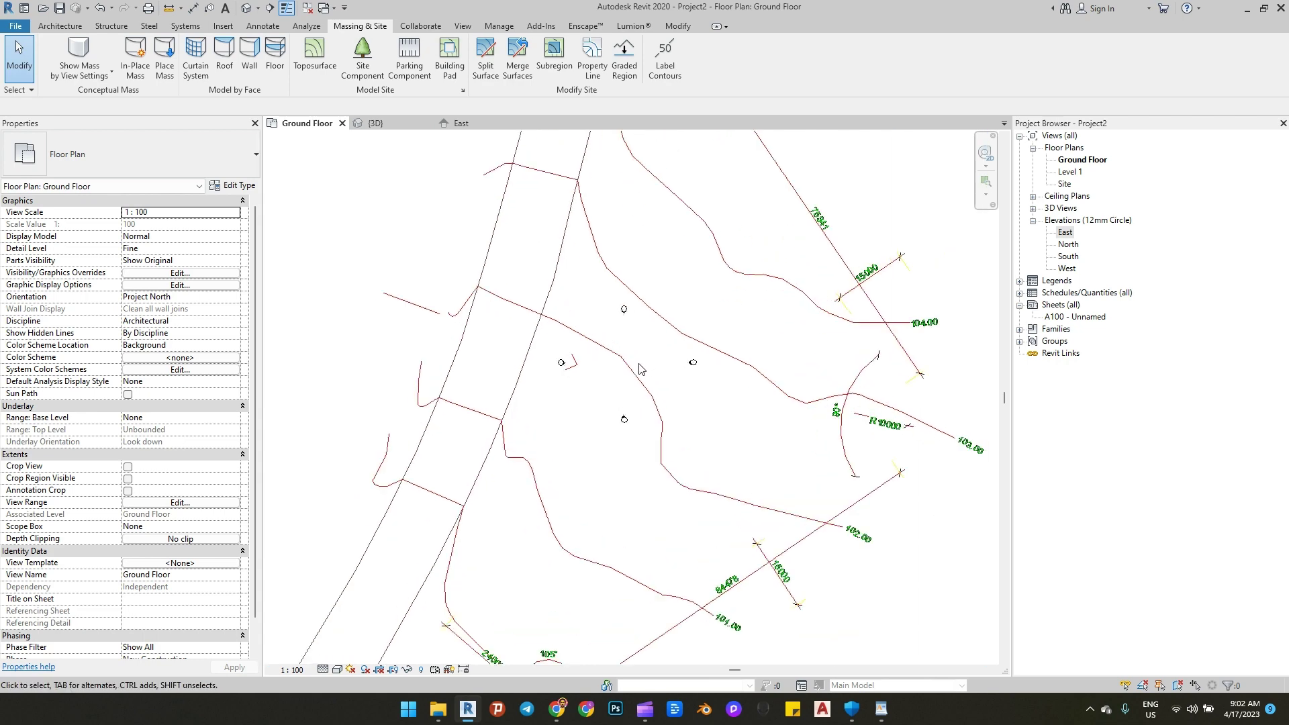
{"action": "left_click", "coordinate": [180, 502]}
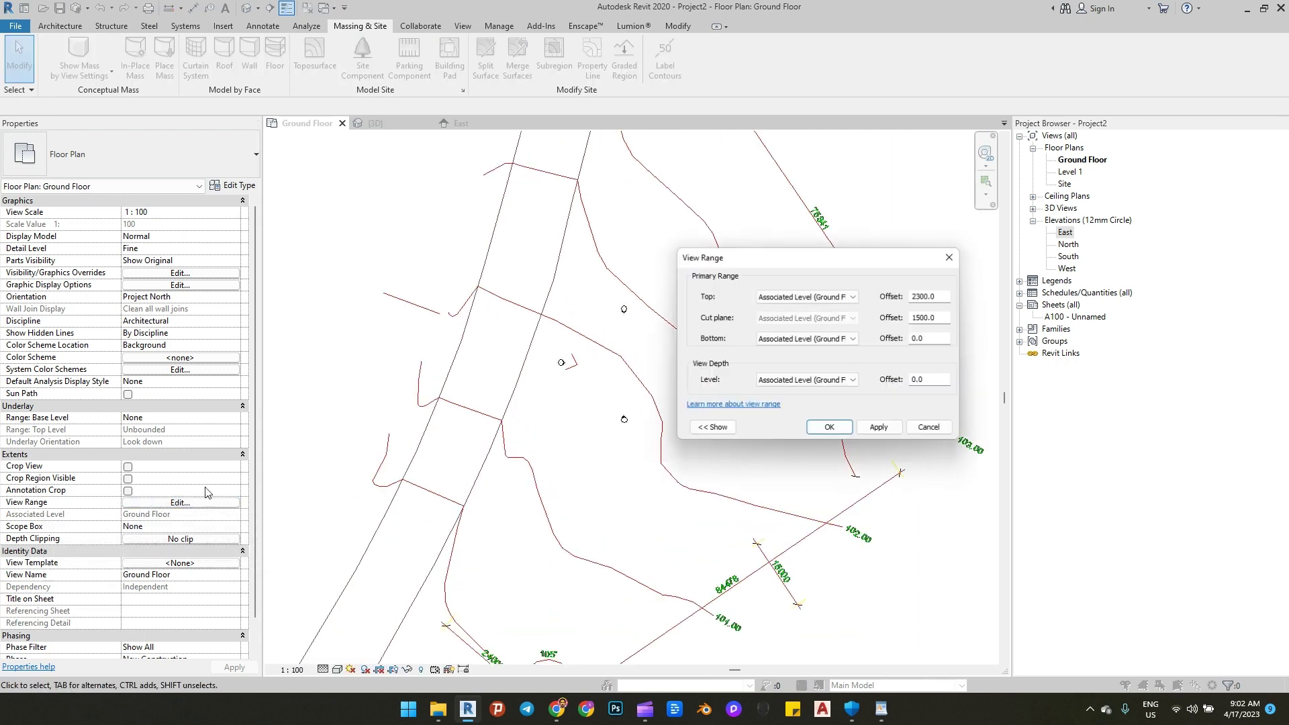
{"action": "left_click", "coordinate": [778, 381]}
{"action": "left_click", "coordinate": [772, 411]}
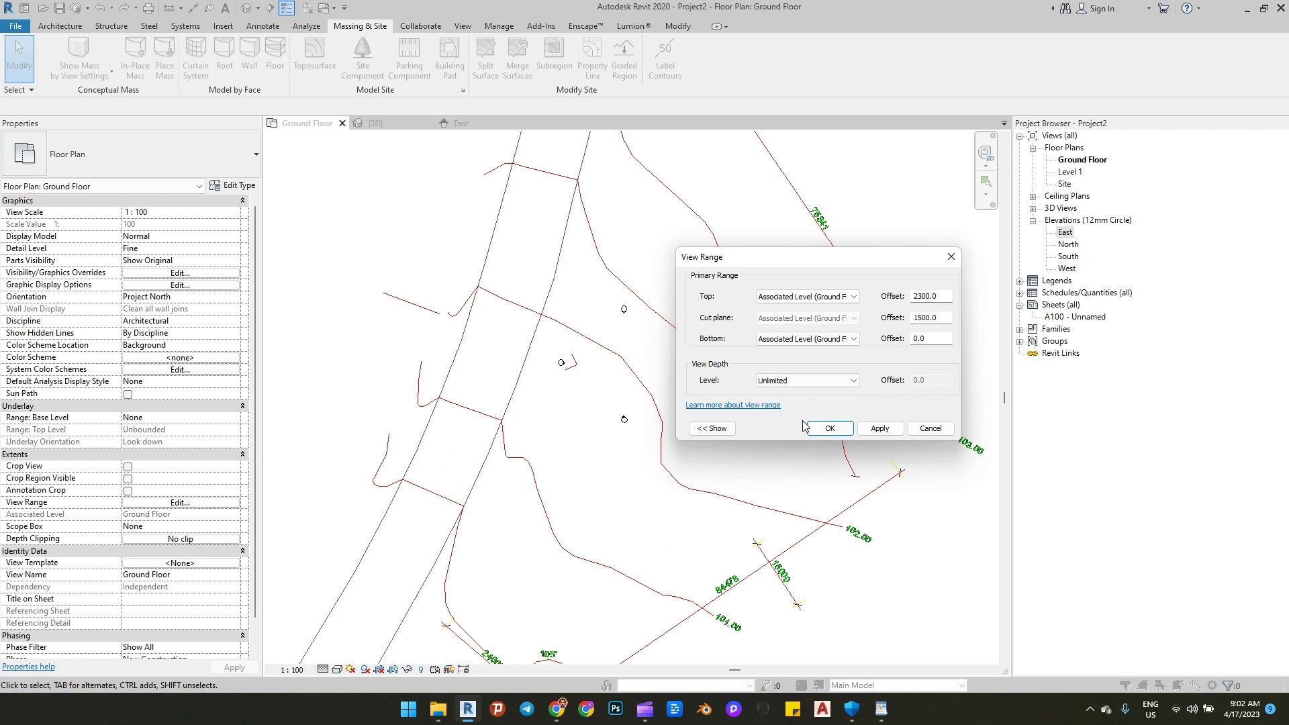
{"action": "left_click", "coordinate": [829, 428]}
{"action": "scroll", "coordinate": [628, 328], "scroll_direction": "up", "scroll_amount": 2}
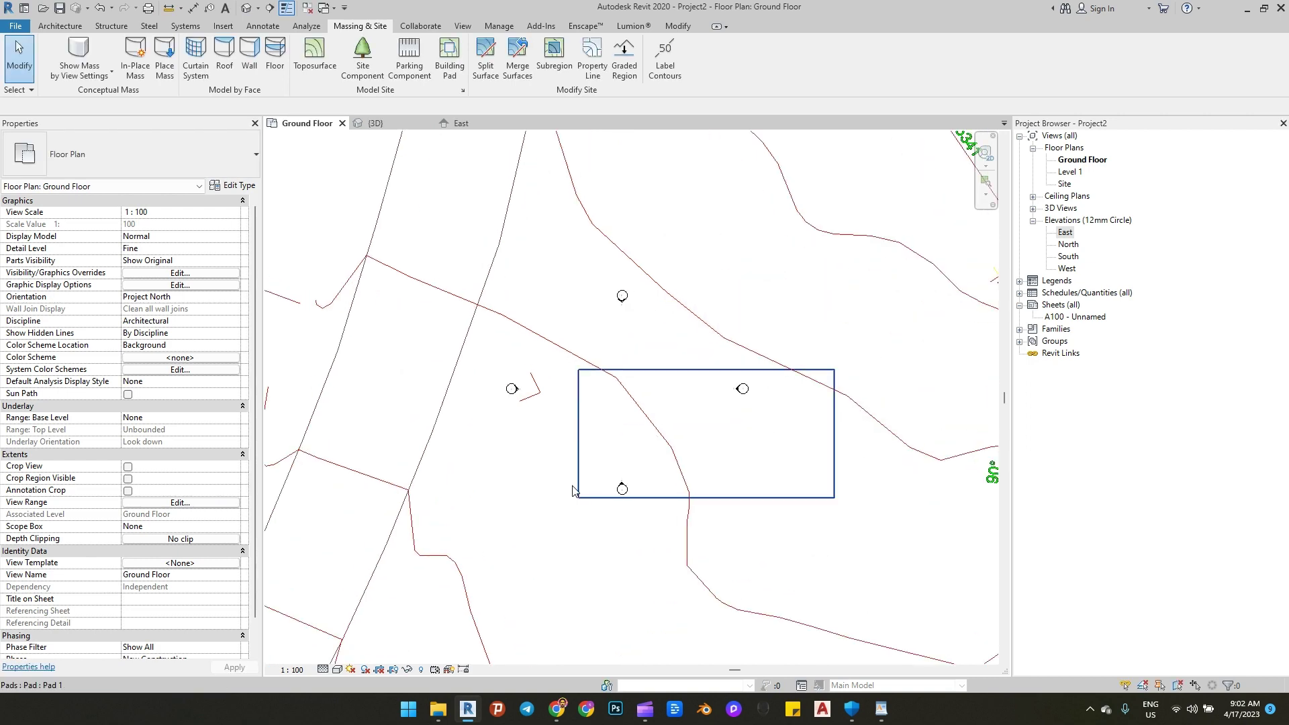
{"action": "scroll", "coordinate": [578, 368], "scroll_direction": "down", "scroll_amount": 2}
{"action": "scroll", "coordinate": [680, 396], "scroll_direction": "up", "scroll_amount": 2}
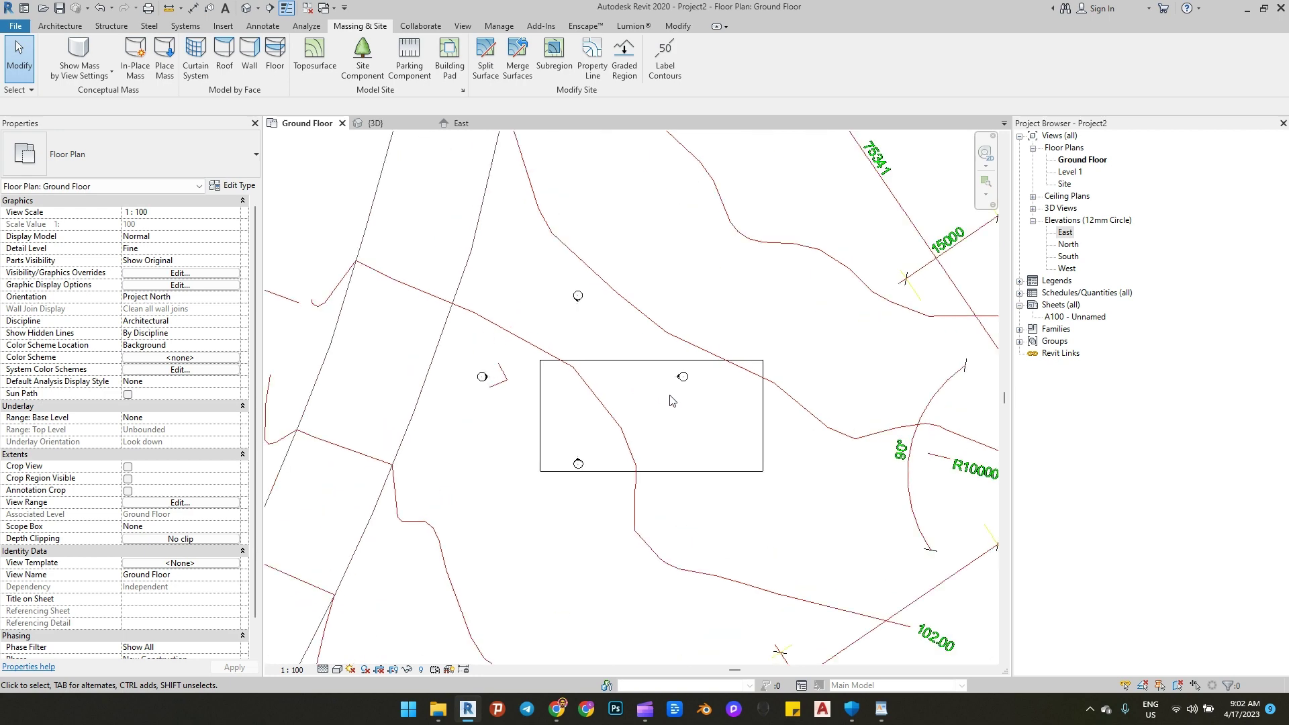
Step: Draw a horizontal Wall-Ext_102Bwk-75Ins-100LBlk-12P wall about 11000 mm long inside the pad outline, unconnected height 8000
{"action": "left_click", "coordinate": [57, 28]}
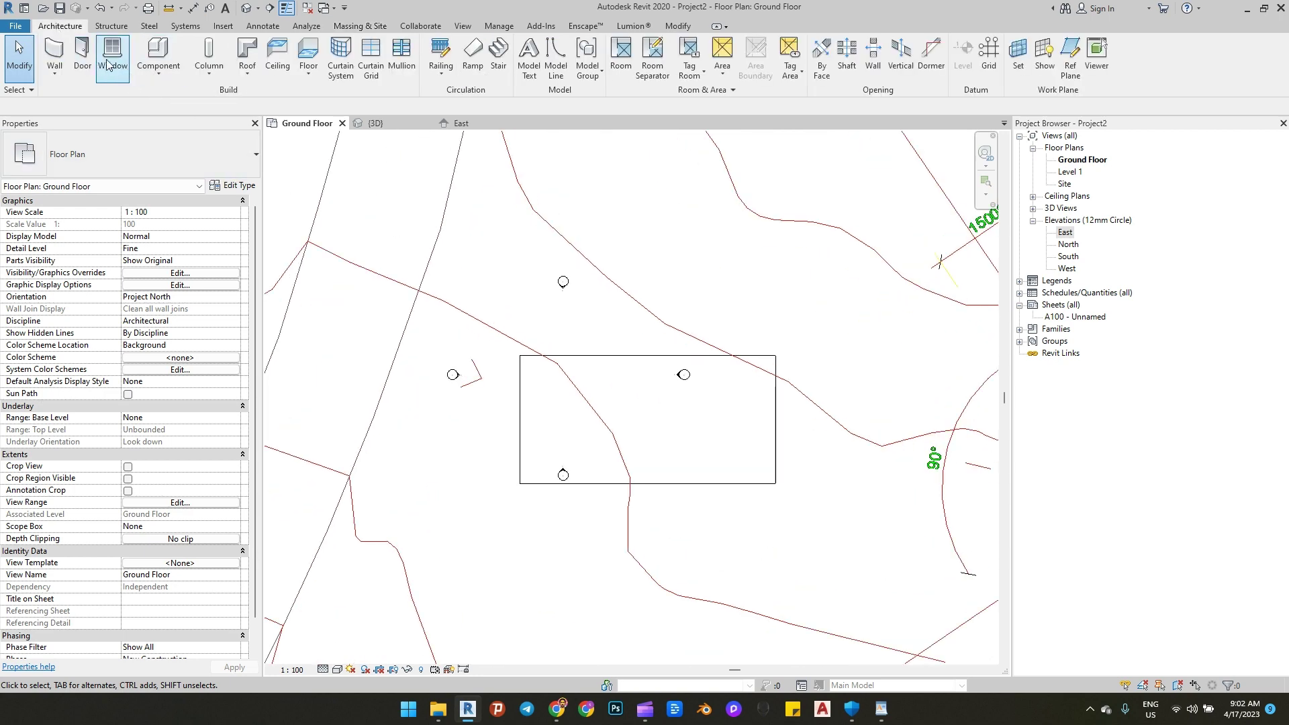
{"action": "left_click", "coordinate": [54, 53]}
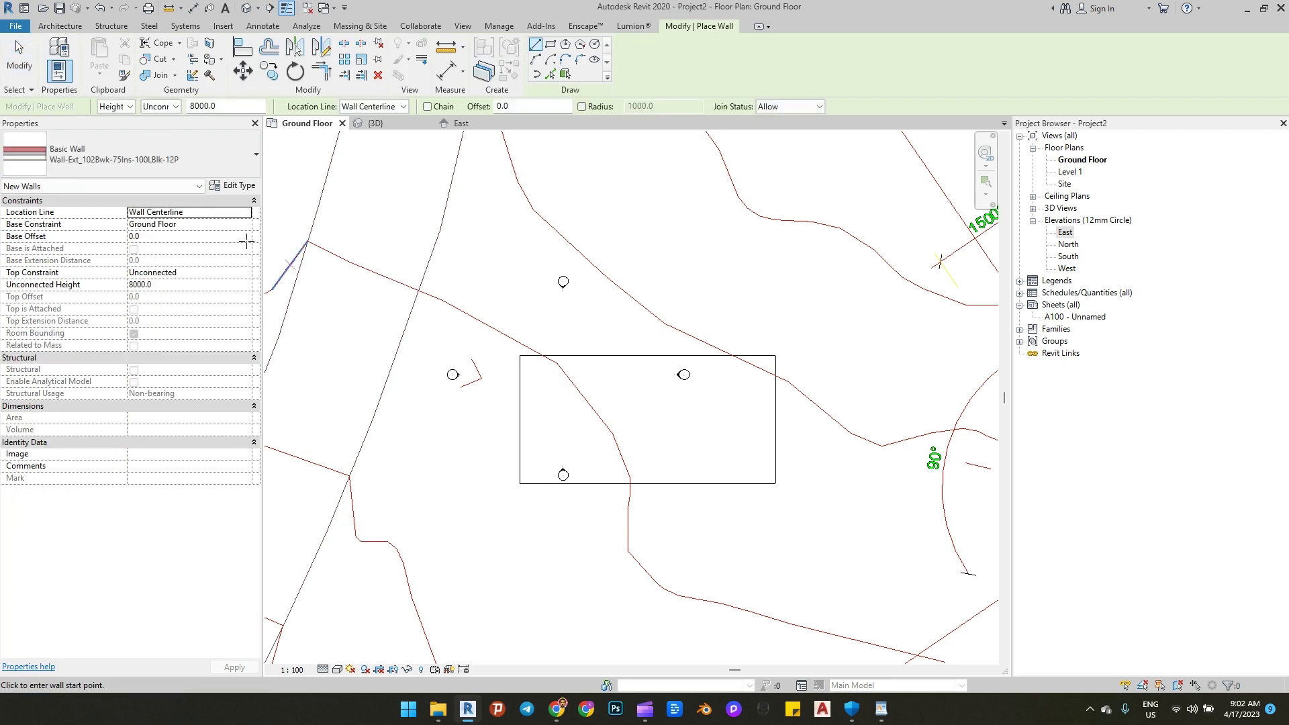
{"action": "left_click", "coordinate": [100, 155]}
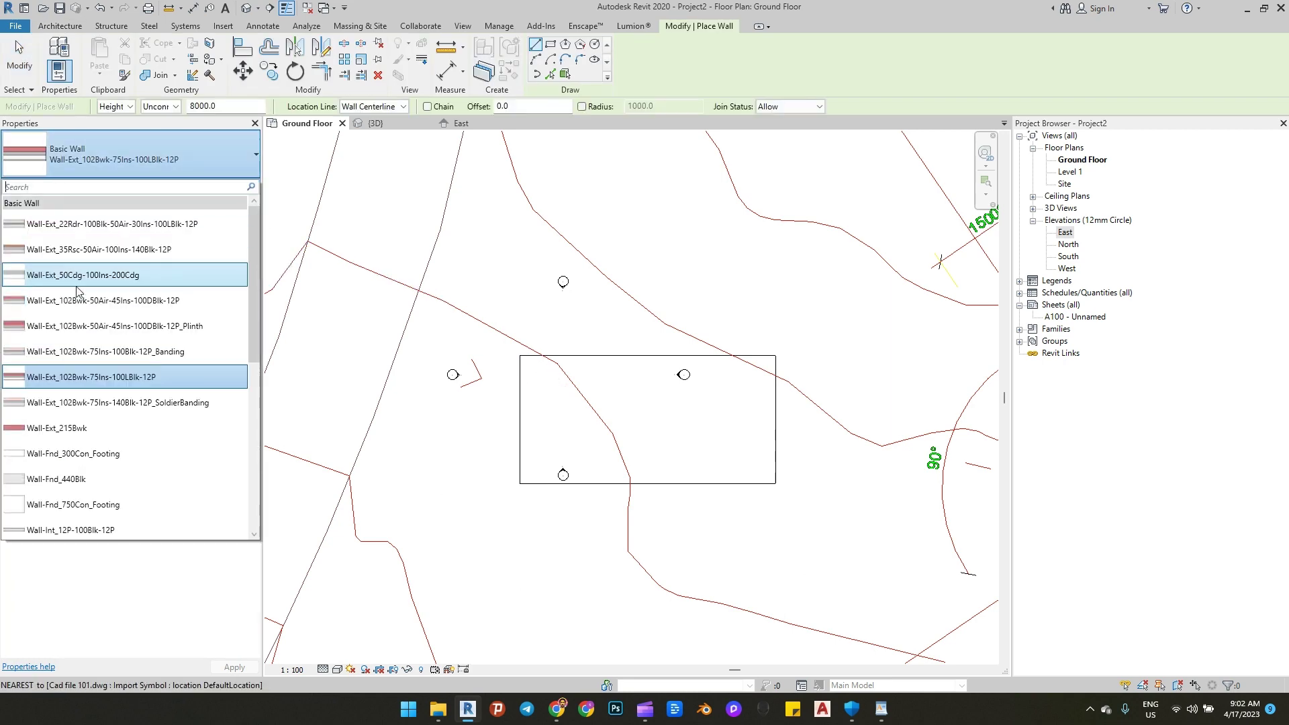
{"action": "scroll", "coordinate": [93, 389], "scroll_direction": "down", "scroll_amount": 3}
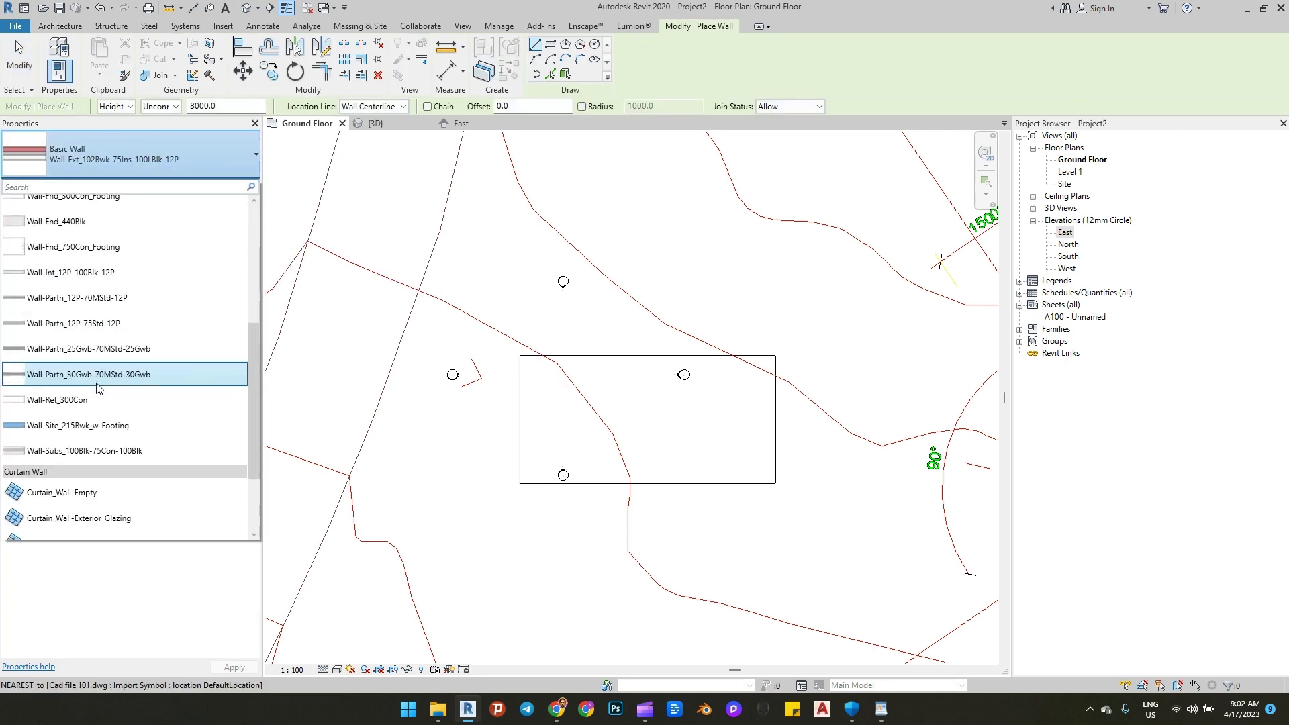
{"action": "scroll", "coordinate": [96, 388], "scroll_direction": "up", "scroll_amount": 3}
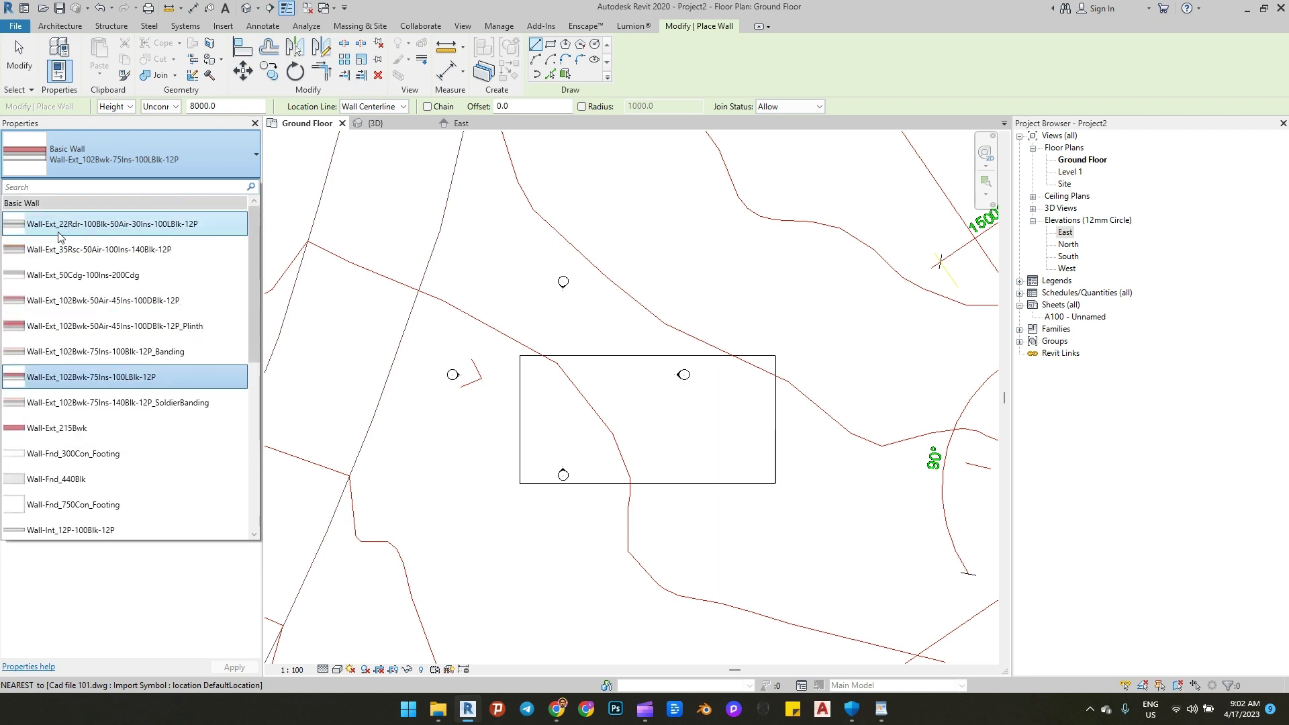
{"action": "scroll", "coordinate": [59, 235], "scroll_direction": "down", "scroll_amount": 1}
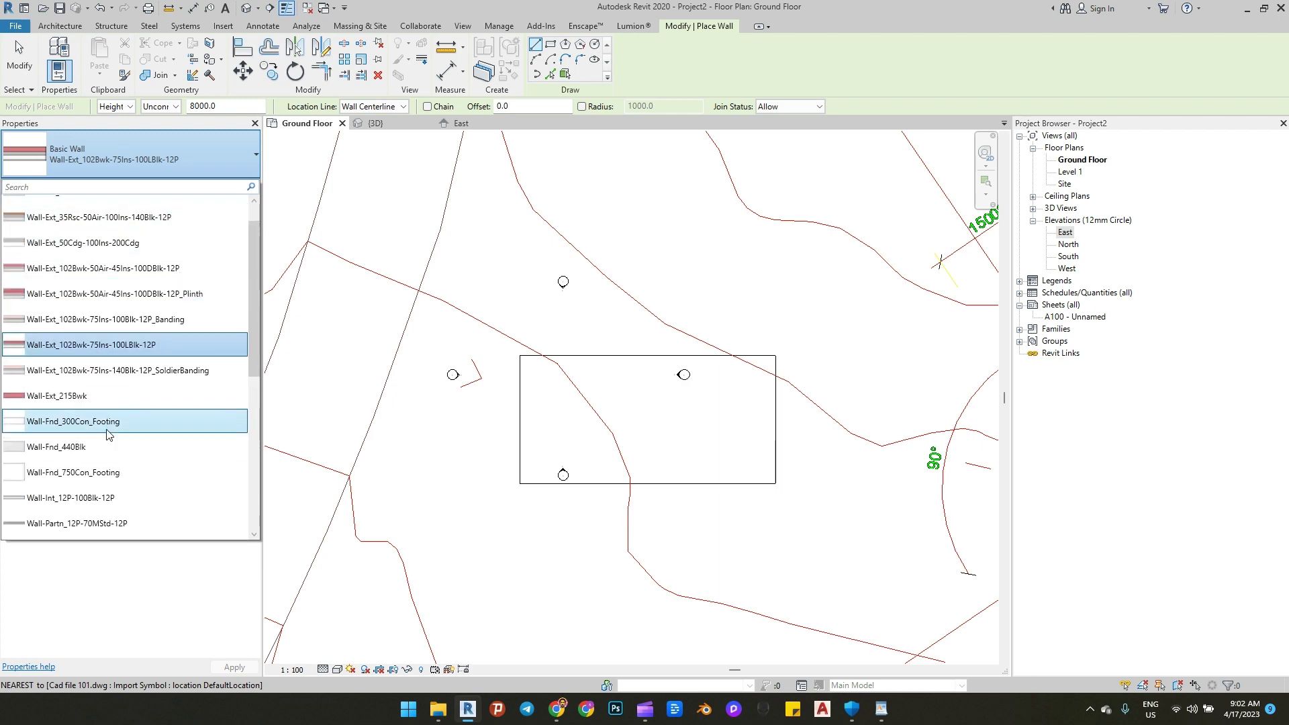
{"action": "left_click", "coordinate": [570, 395]}
{"action": "left_click", "coordinate": [570, 396]}
{"action": "scroll", "coordinate": [616, 400], "scroll_direction": "up", "scroll_amount": 2}
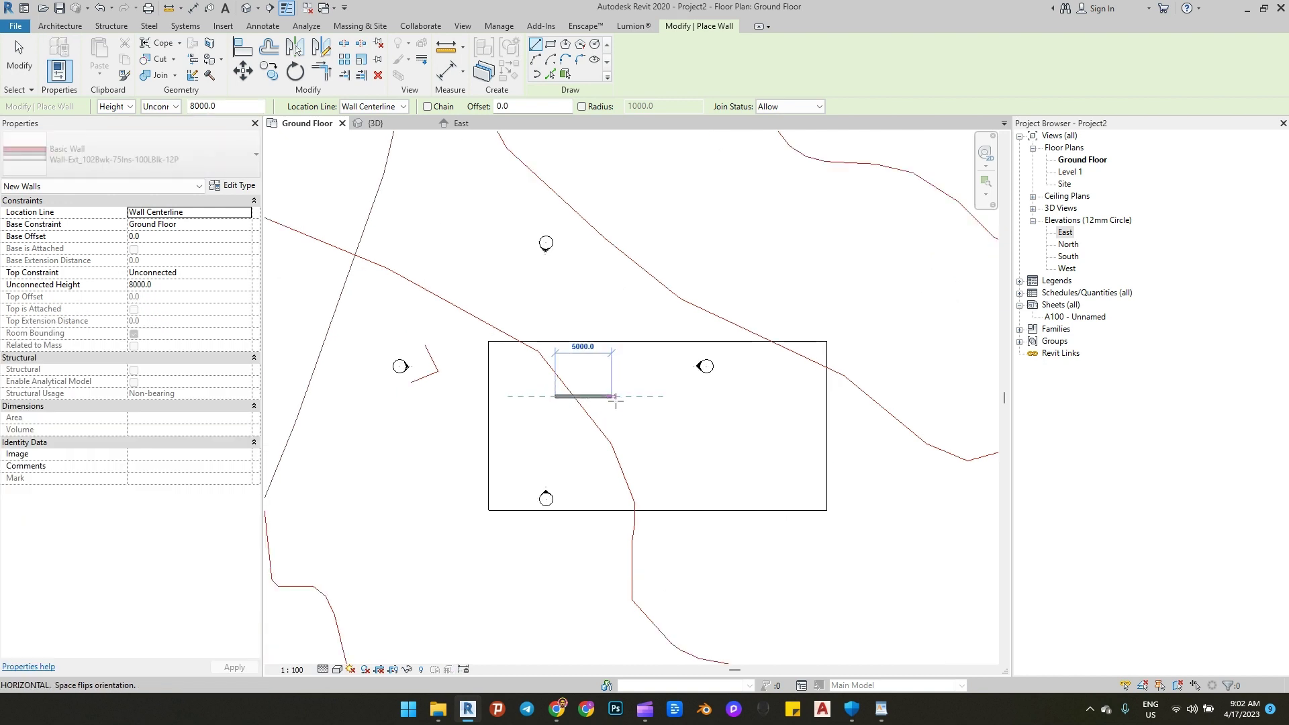
{"action": "scroll", "coordinate": [571, 400], "scroll_direction": "up", "scroll_amount": 5}
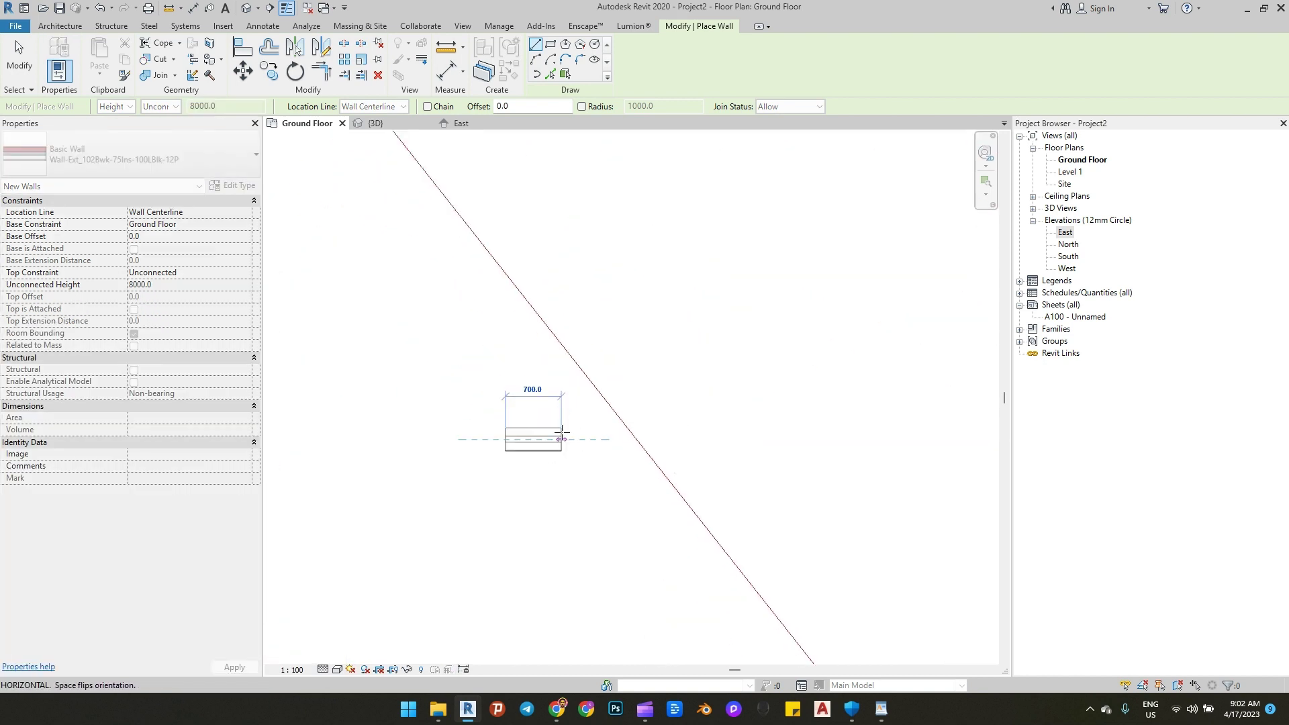
{"action": "scroll", "coordinate": [497, 464], "scroll_direction": "down", "scroll_amount": 4}
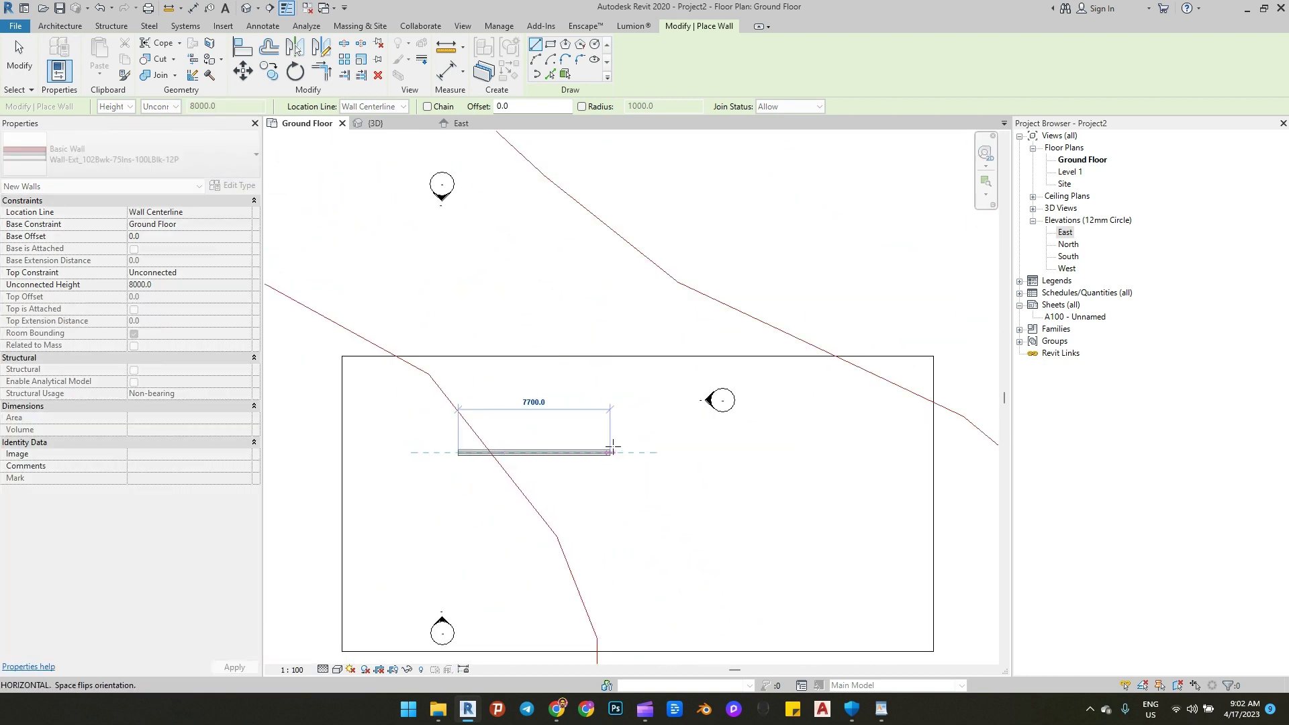
{"action": "left_click", "coordinate": [675, 452]}
{"action": "left_click", "coordinate": [675, 452]}
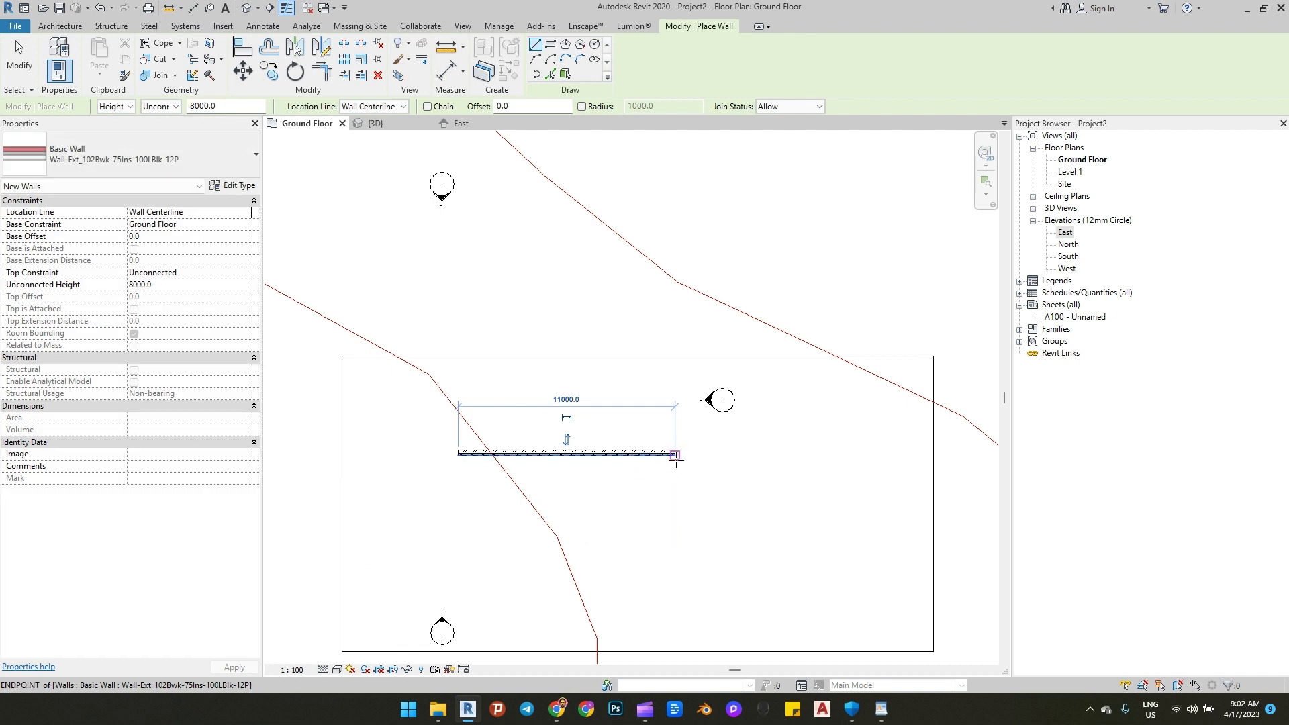
Step: Draw three more walls to close a rectangle about 5900 mm deep below the first wall
{"action": "left_click", "coordinate": [674, 569]}
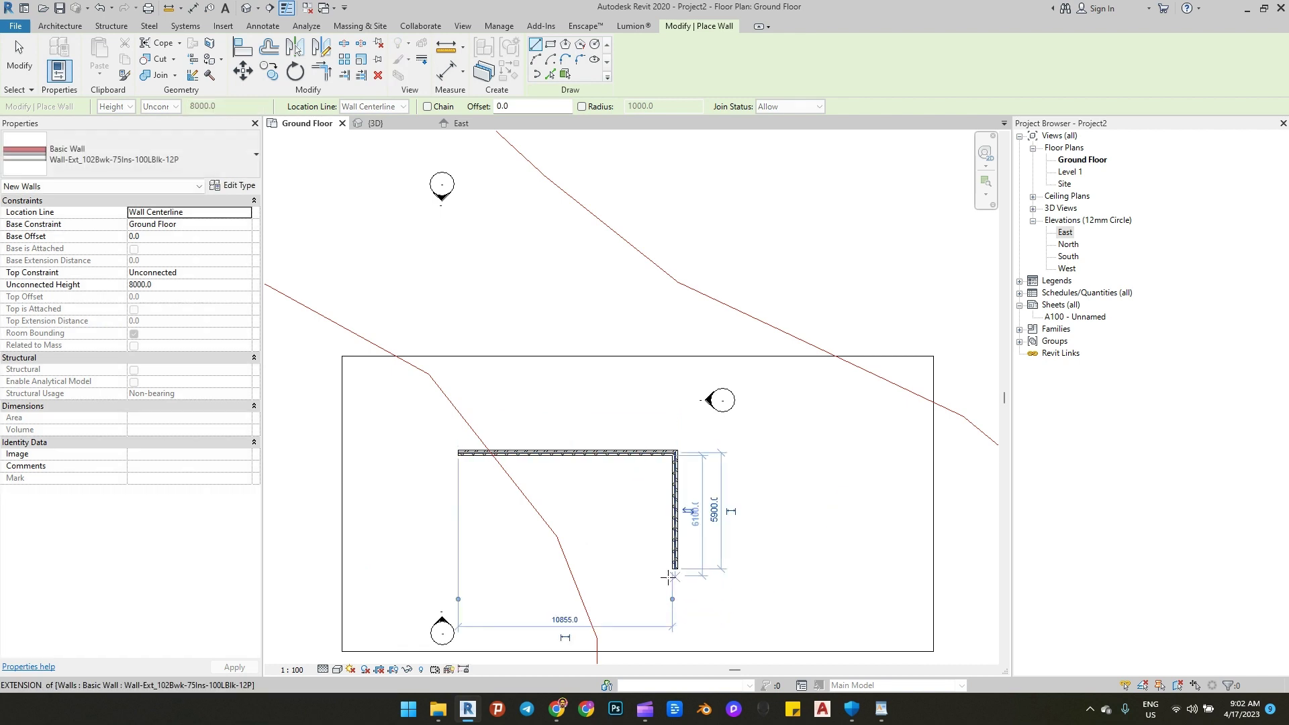
{"action": "left_click", "coordinate": [459, 568]}
{"action": "left_click", "coordinate": [458, 452]}
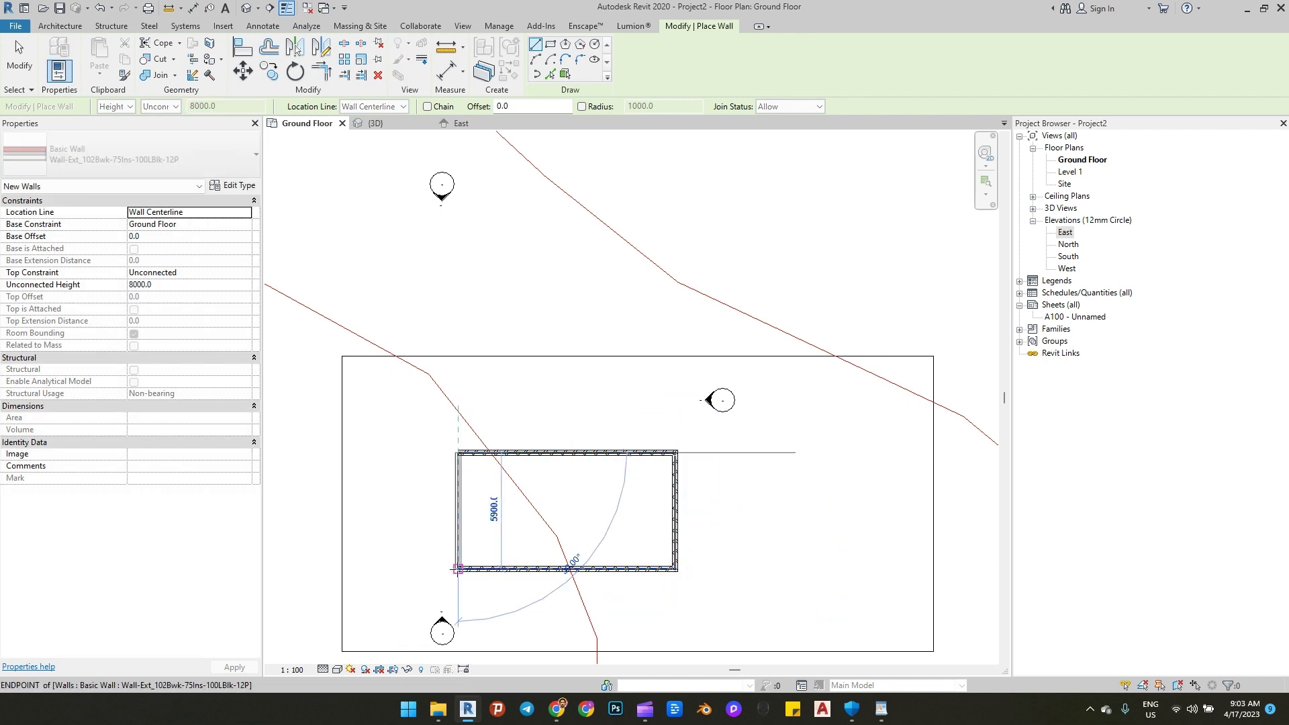
{"action": "key", "text": "Escape"}
{"action": "key", "text": "Escape"}
Step: Set the distance between the rectangle's two short walls to 15000 mm by moving the east wall
{"action": "left_click", "coordinate": [675, 510]}
{"action": "left_click", "coordinate": [566, 617]}
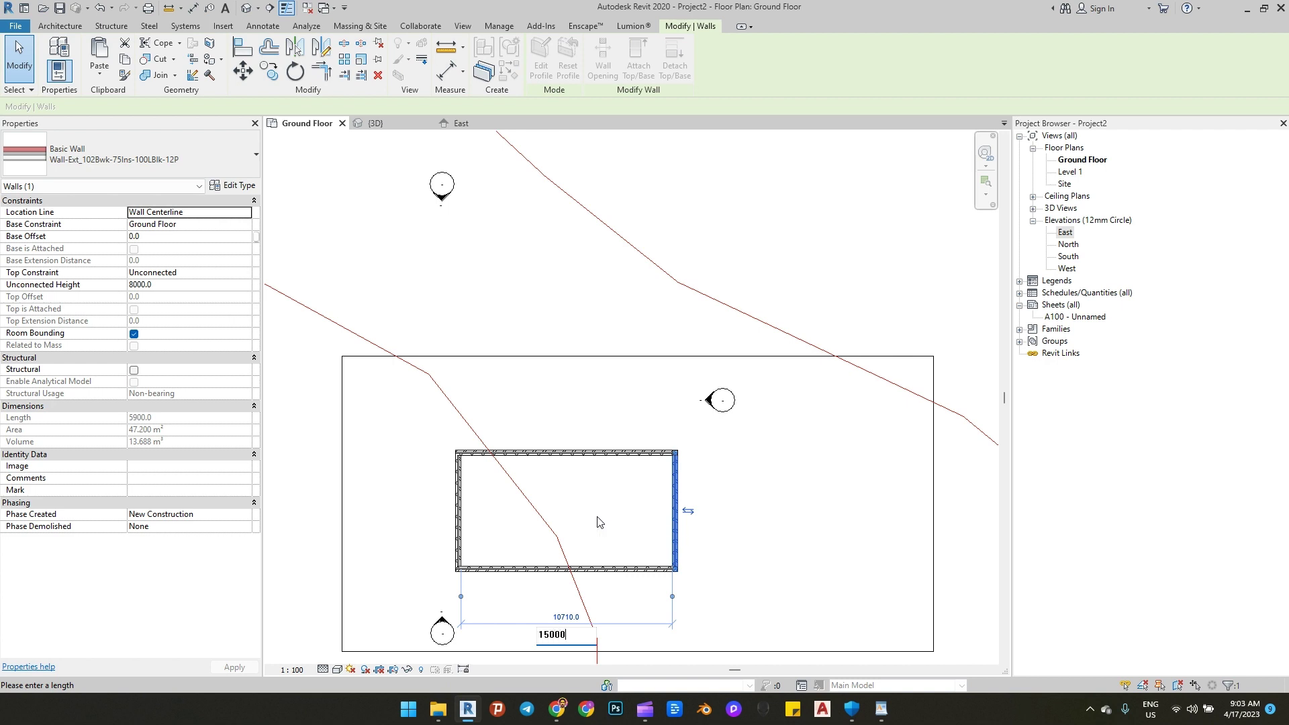
{"action": "key", "text": "Return"}
{"action": "scroll", "coordinate": [763, 474], "scroll_direction": "down", "scroll_amount": 2}
{"action": "left_click", "coordinate": [590, 503]}
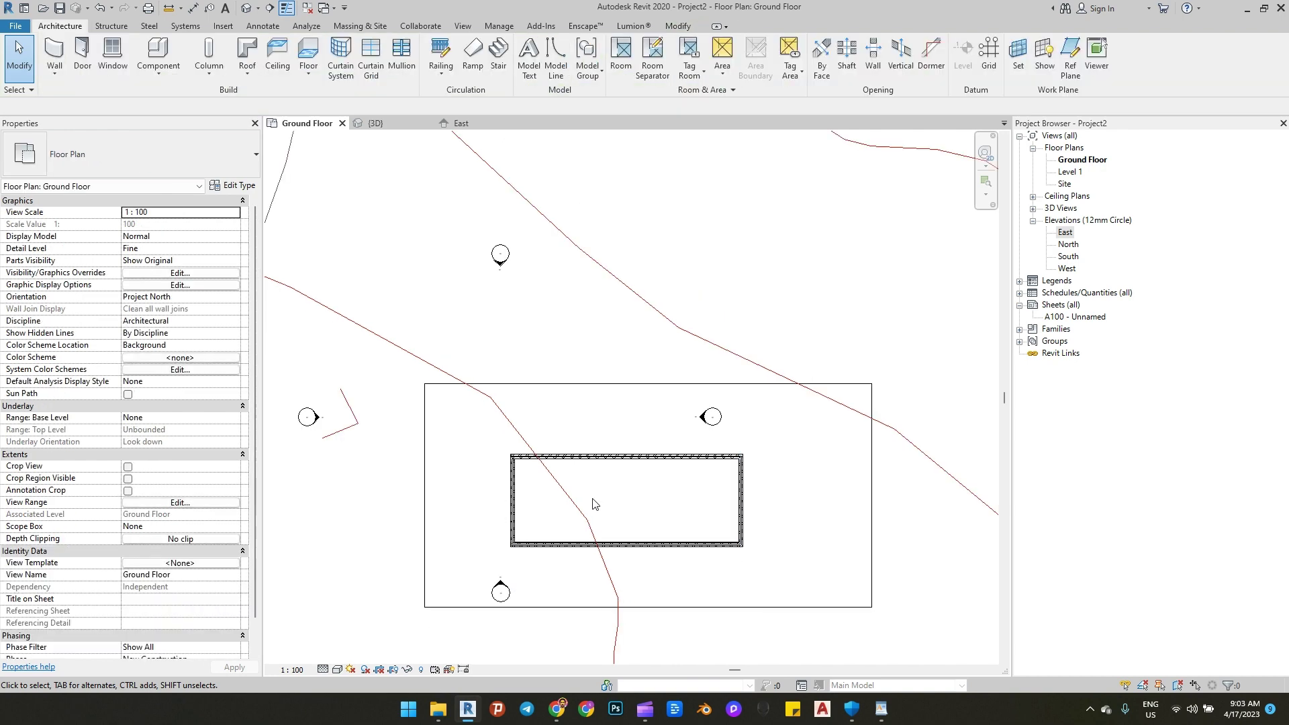
Step: Set the distance between the rectangle's two long walls to 10000 mm by moving the upper wall
{"action": "left_click", "coordinate": [602, 461]}
{"action": "left_click", "coordinate": [791, 501]}
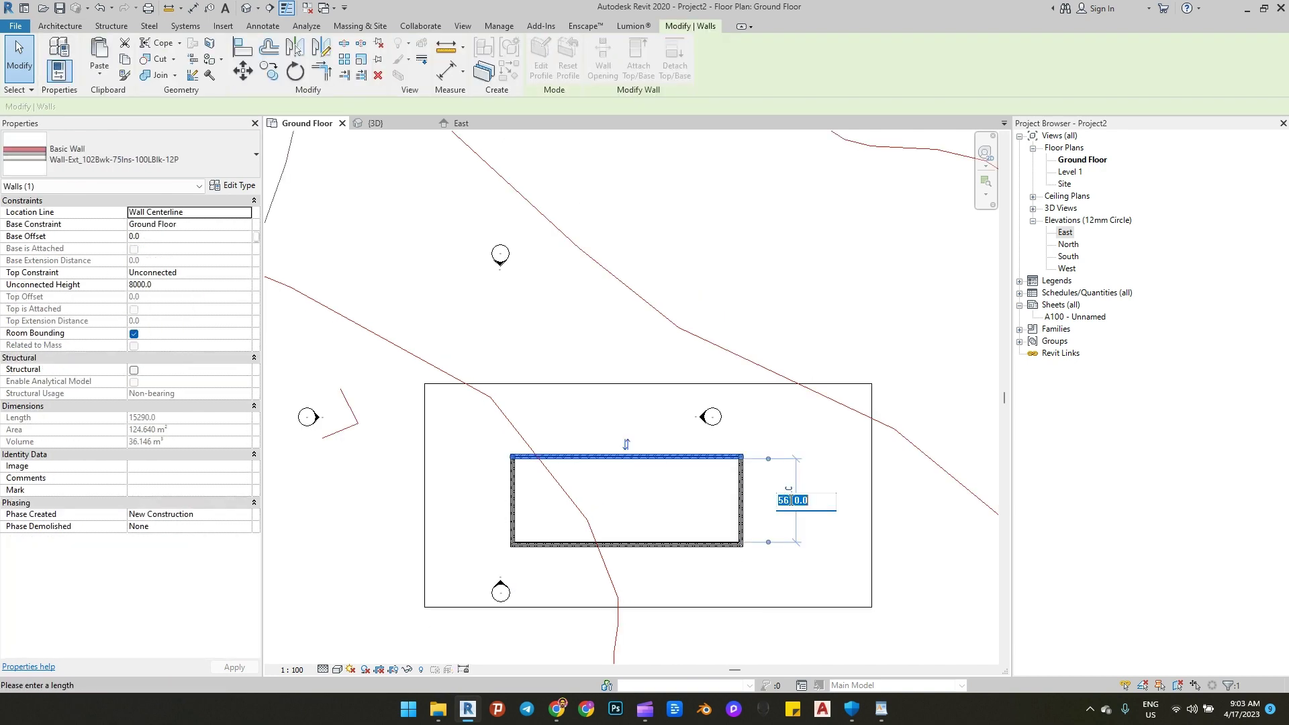
{"action": "scroll", "coordinate": [792, 500], "scroll_direction": "up", "scroll_amount": 2}
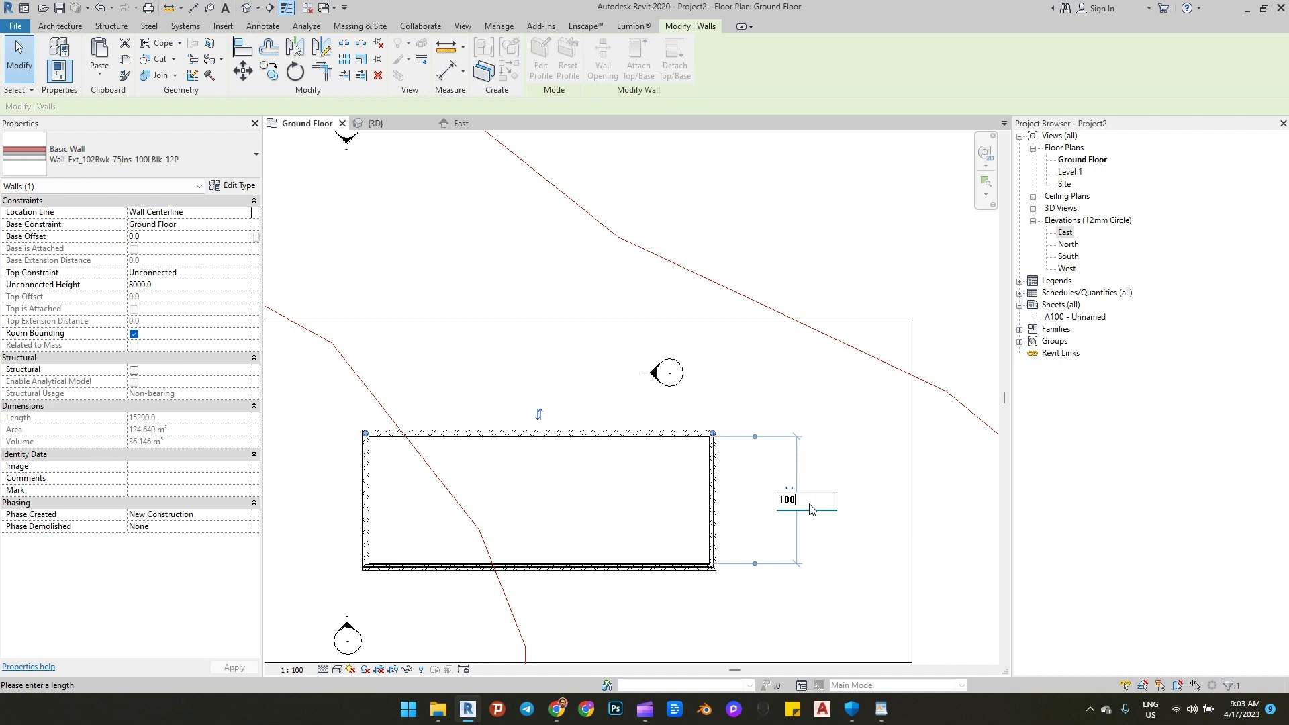
{"action": "type", "text": "10000"}
{"action": "key", "text": "Return"}
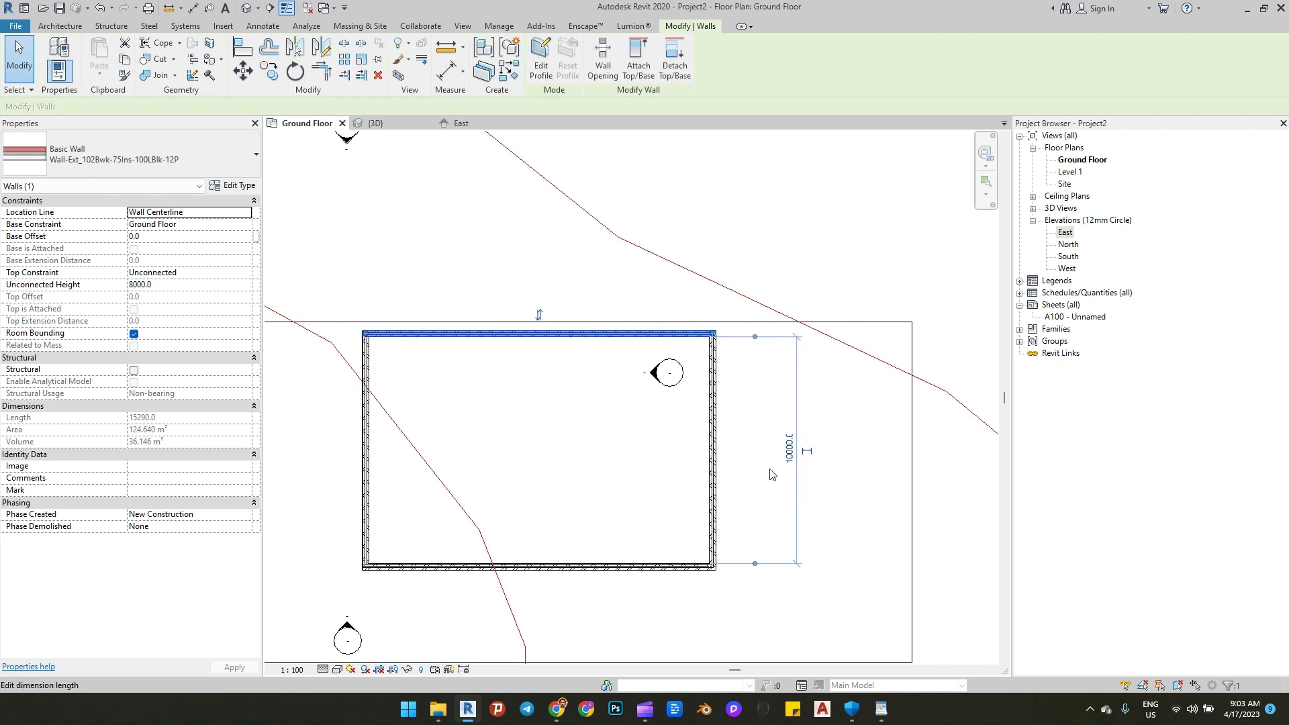
Step: Select the chain of four walls and move it slightly down and to the right within the pad outline
{"action": "scroll", "coordinate": [576, 452], "scroll_direction": "down", "scroll_amount": 2}
{"action": "key", "text": "Tab"}
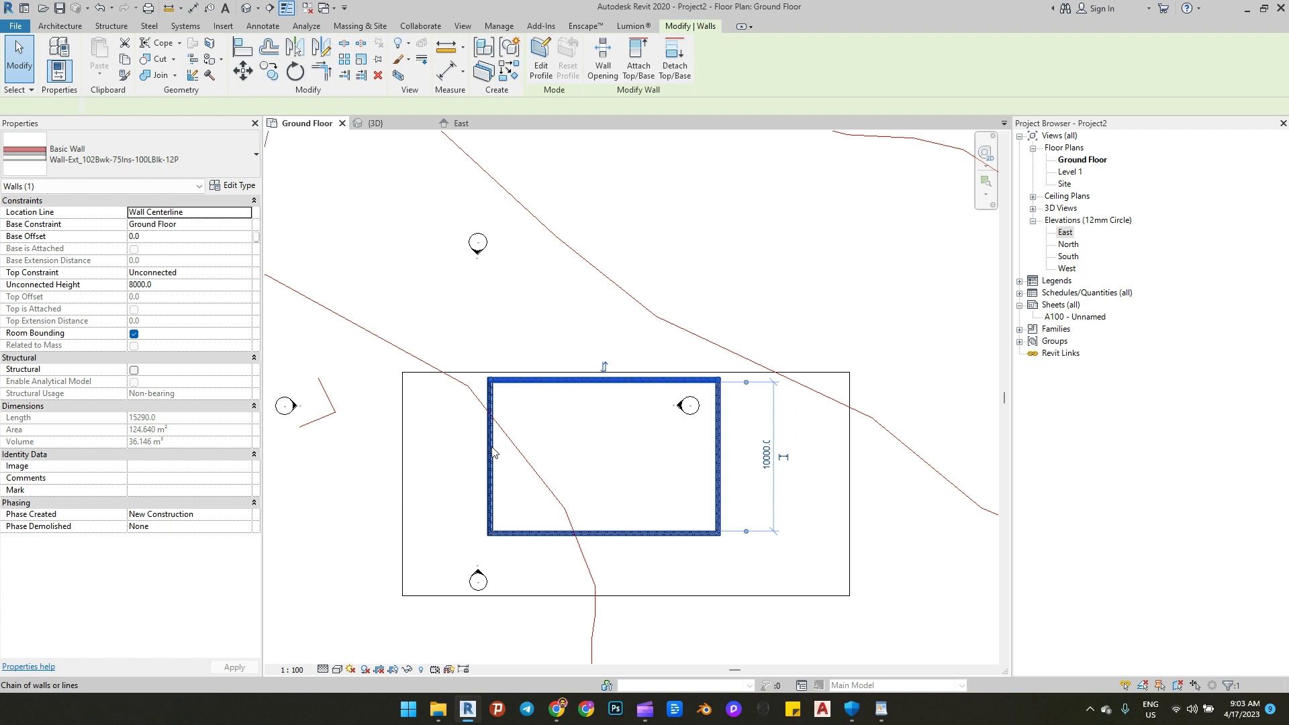
{"action": "left_click", "coordinate": [493, 440]}
{"action": "left_click_drag", "start_coordinate": [493, 443], "coordinate": [509, 469]}
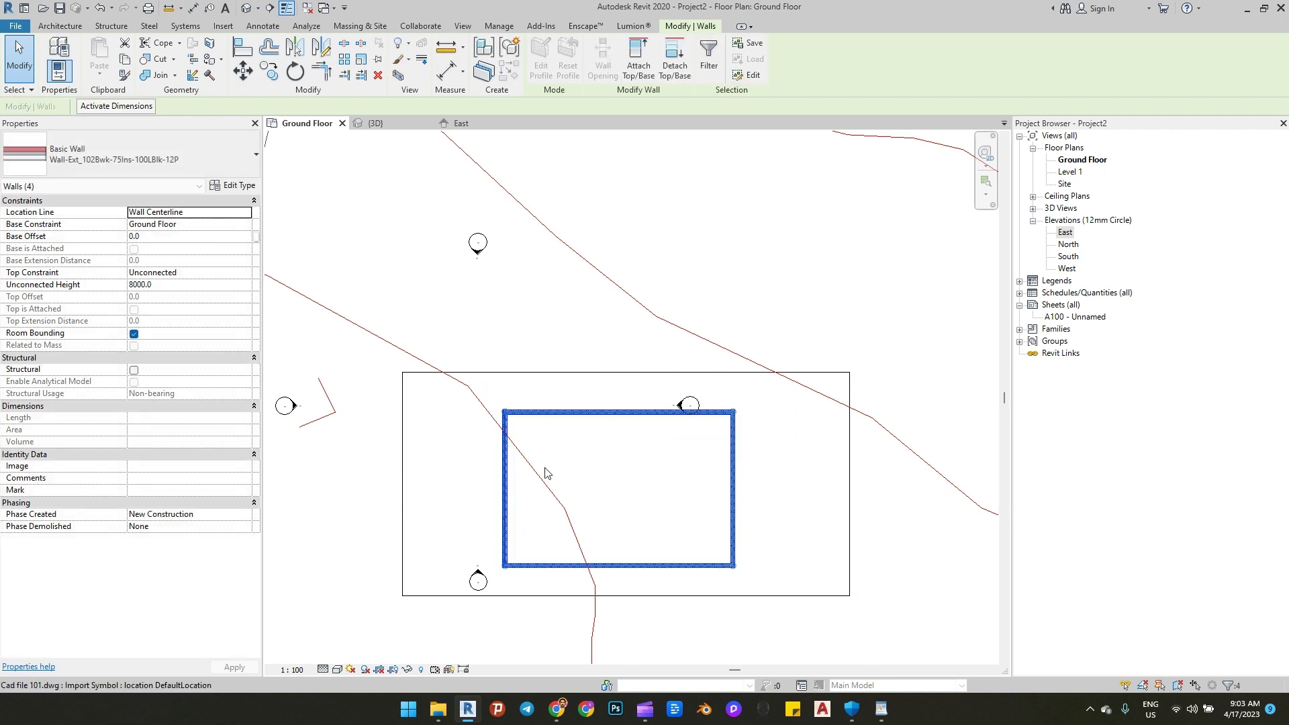
Step: Move the east wall outward toward the pad's edge, about 21000 mm from the opposite short wall
{"action": "left_click", "coordinate": [734, 460]}
{"action": "left_click_drag", "start_coordinate": [734, 460], "coordinate": [823, 462]}
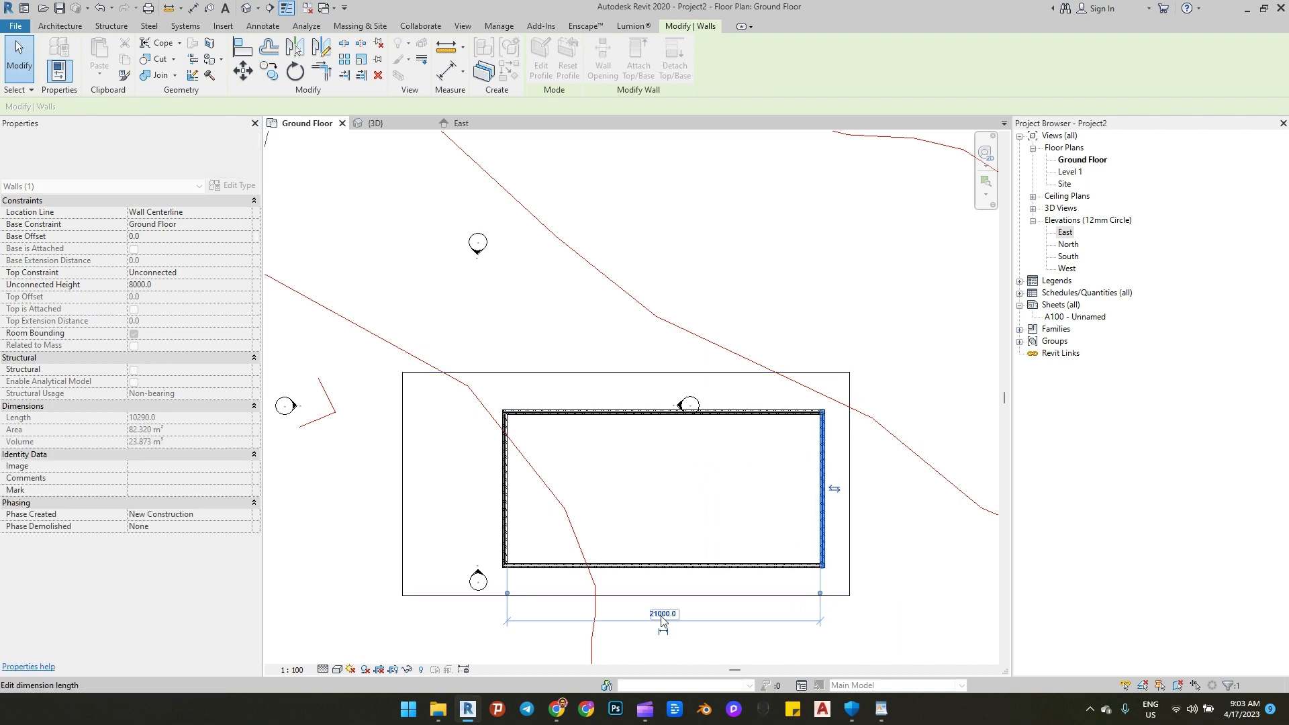
{"action": "left_click", "coordinate": [597, 353]}
{"action": "scroll", "coordinate": [550, 317], "scroll_direction": "down", "scroll_amount": 1}
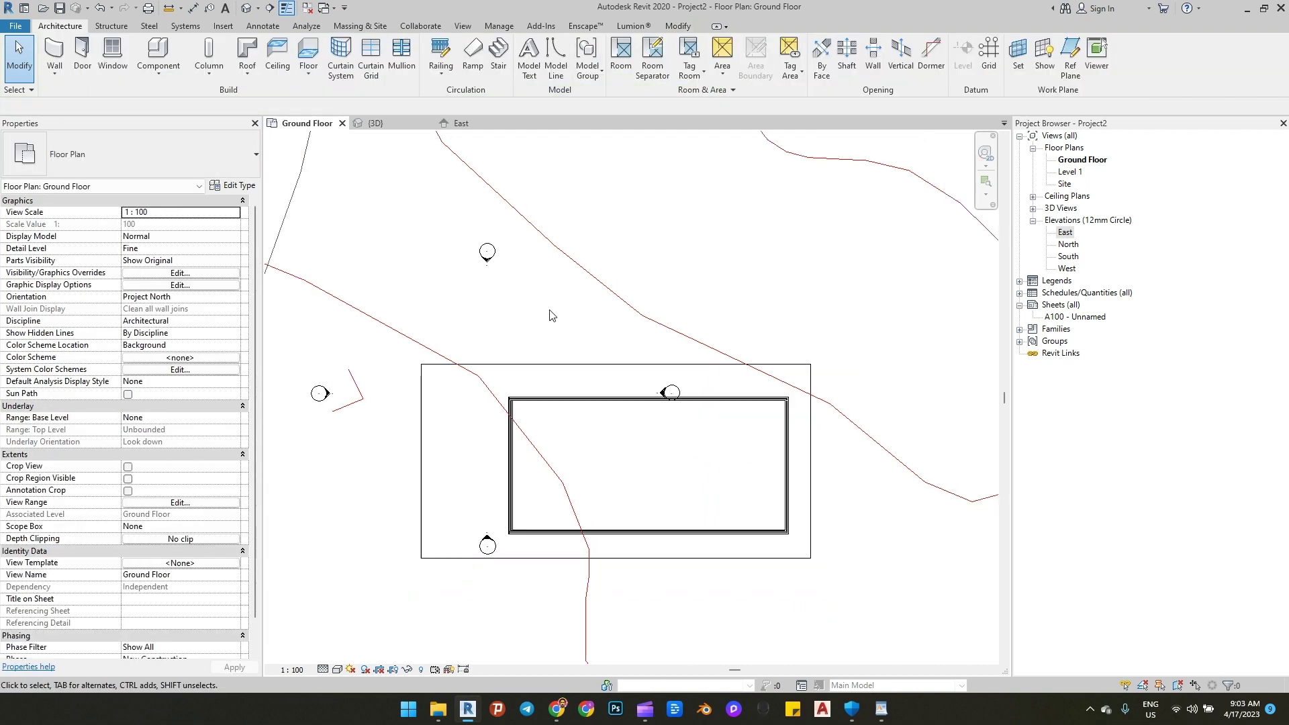
Step: Select the chain of four building walls and set their top constraint to Up to level: Level 1
{"action": "key", "text": "Tab"}
{"action": "left_click", "coordinate": [519, 403]}
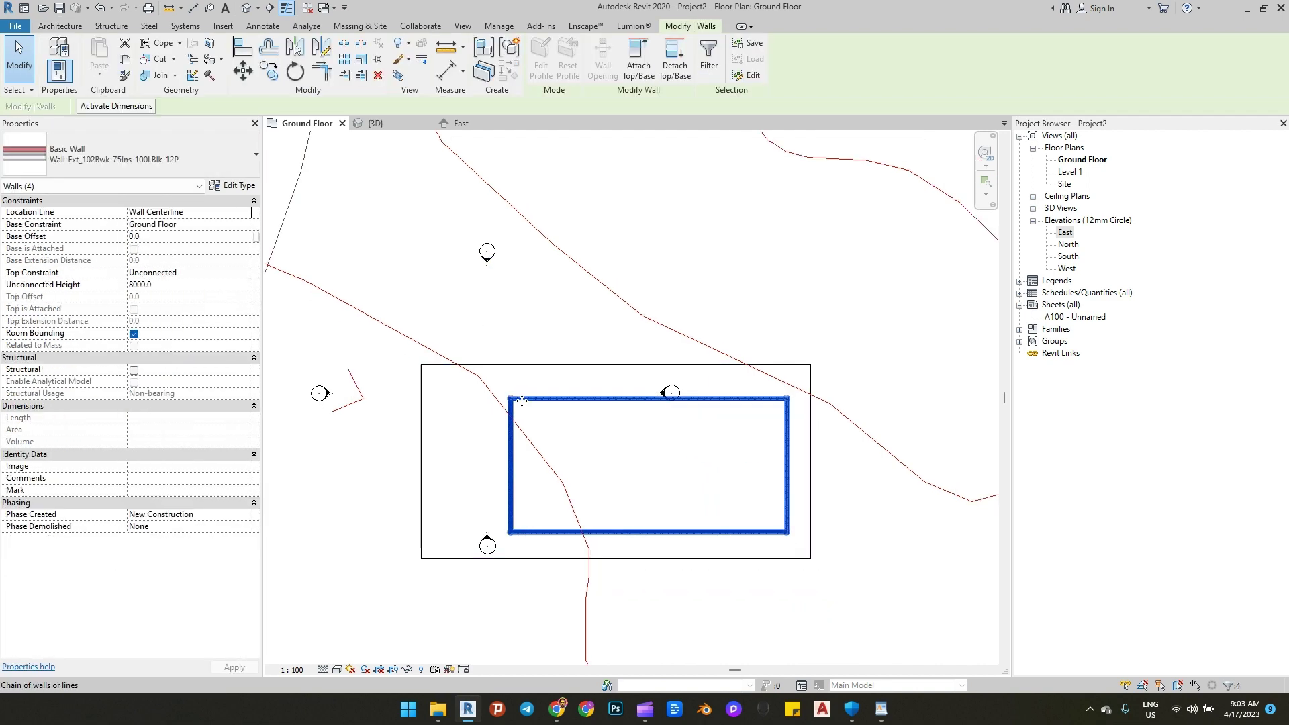
{"action": "left_click", "coordinate": [168, 283]}
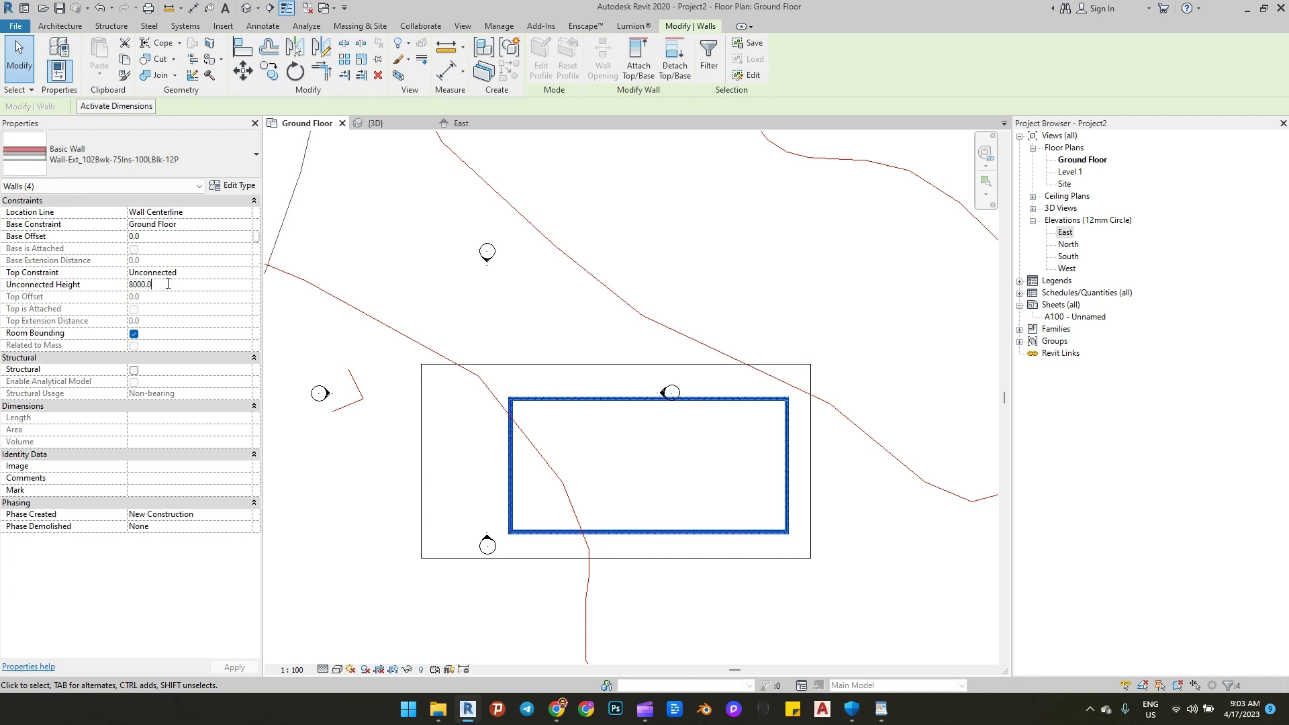
{"action": "left_click", "coordinate": [246, 273]}
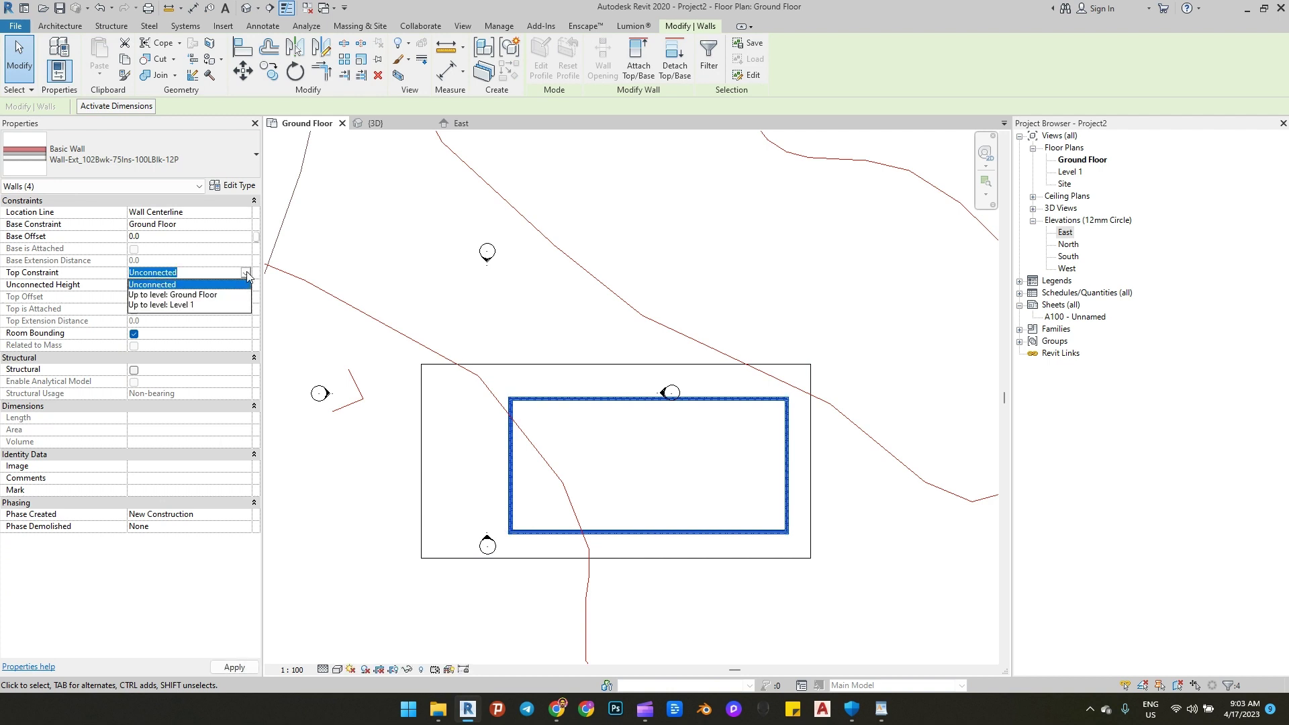
{"action": "left_click", "coordinate": [191, 306]}
{"action": "left_click", "coordinate": [421, 269]}
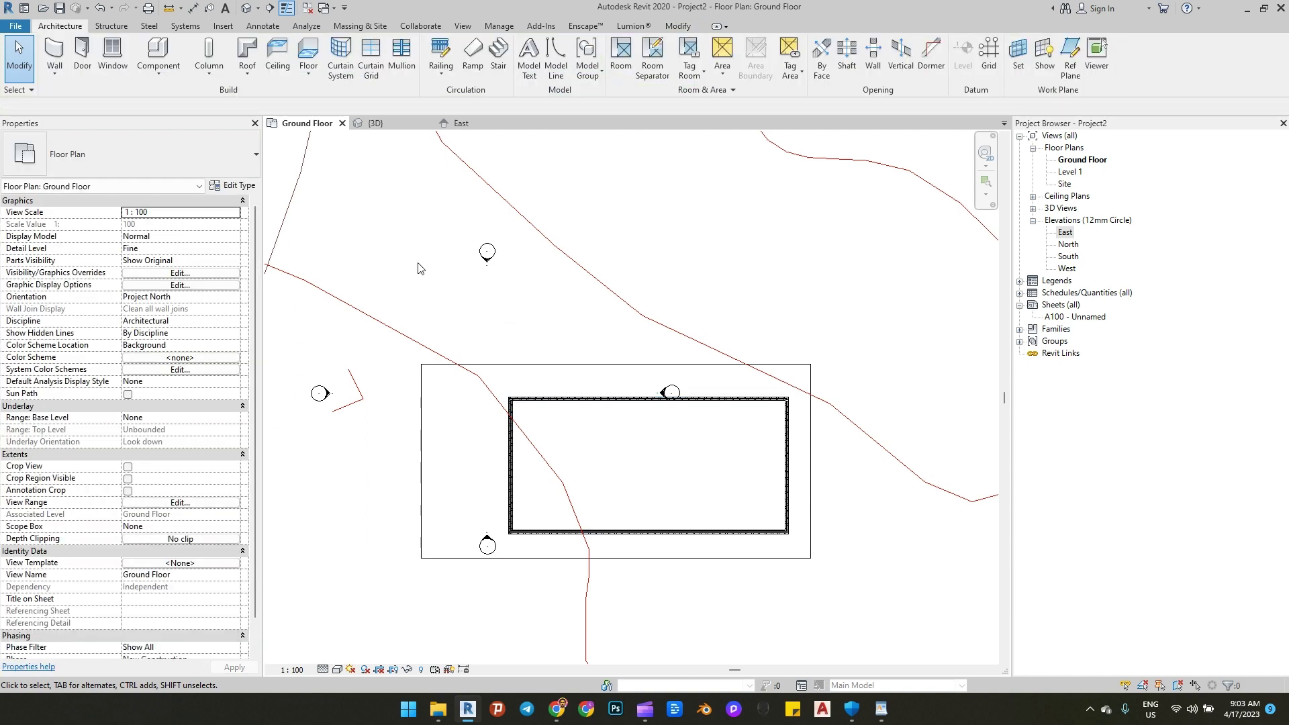
Step: Examine the walls on the pad in the 3D view from several sides, checking their height against Level 1 and the surrounding terrain
{"action": "left_click", "coordinate": [386, 125]}
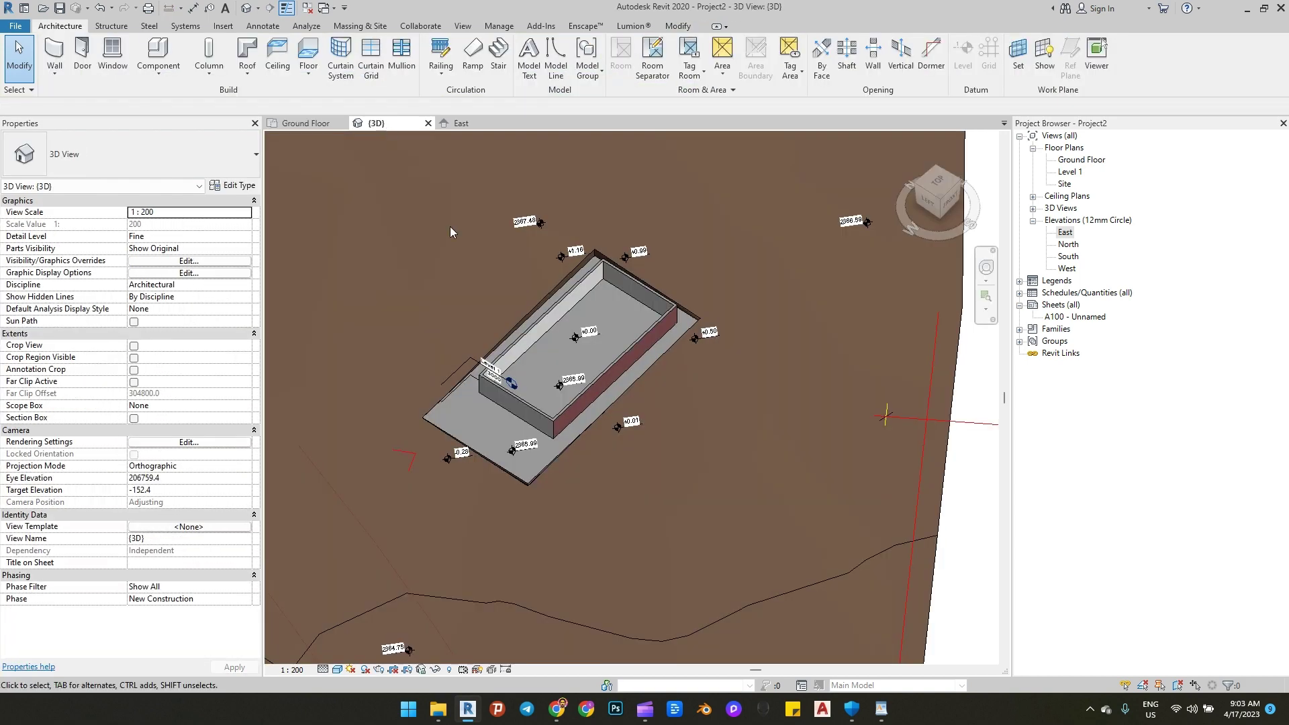
{"action": "middle_click_drag", "start_coordinate": [430, 250], "coordinate": [510, 279], "text": "shift"}
{"action": "scroll", "coordinate": [510, 278], "scroll_direction": "up", "scroll_amount": 6}
{"action": "scroll", "coordinate": [417, 340], "scroll_direction": "up", "scroll_amount": 4}
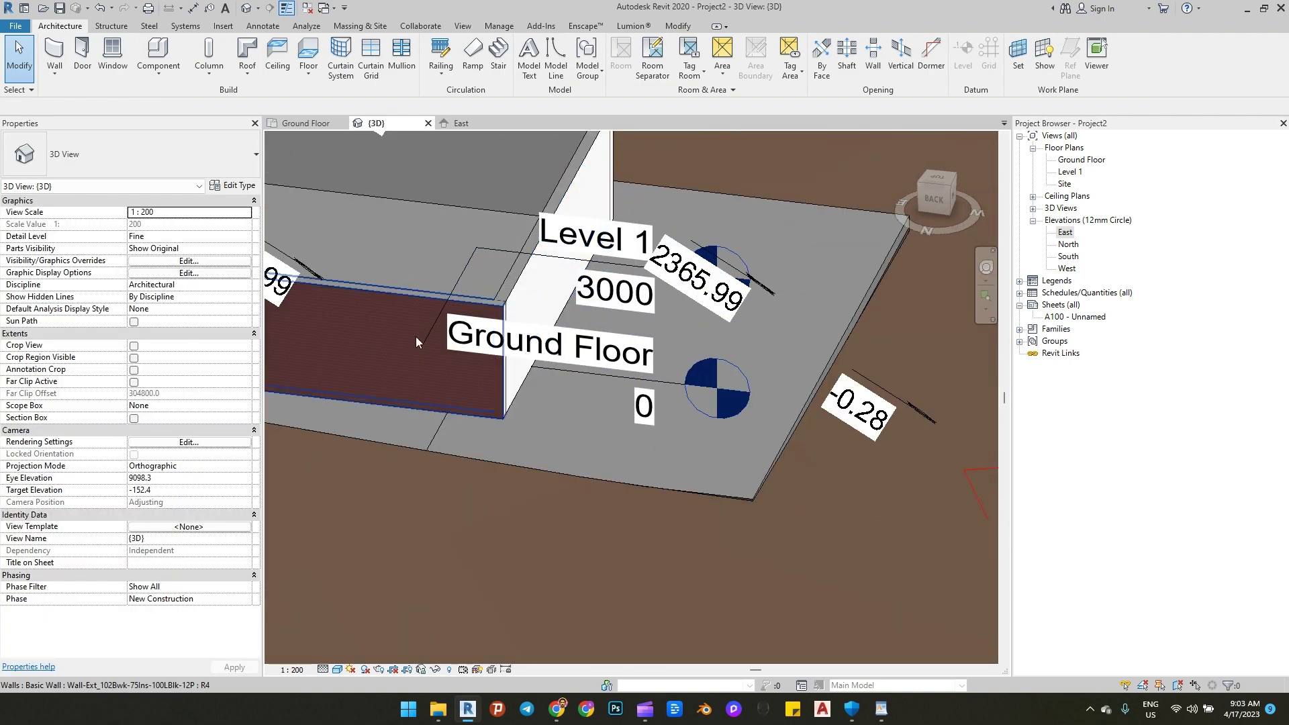
{"action": "scroll", "coordinate": [417, 356], "scroll_direction": "down", "scroll_amount": 4}
{"action": "left_click", "coordinate": [491, 300]}
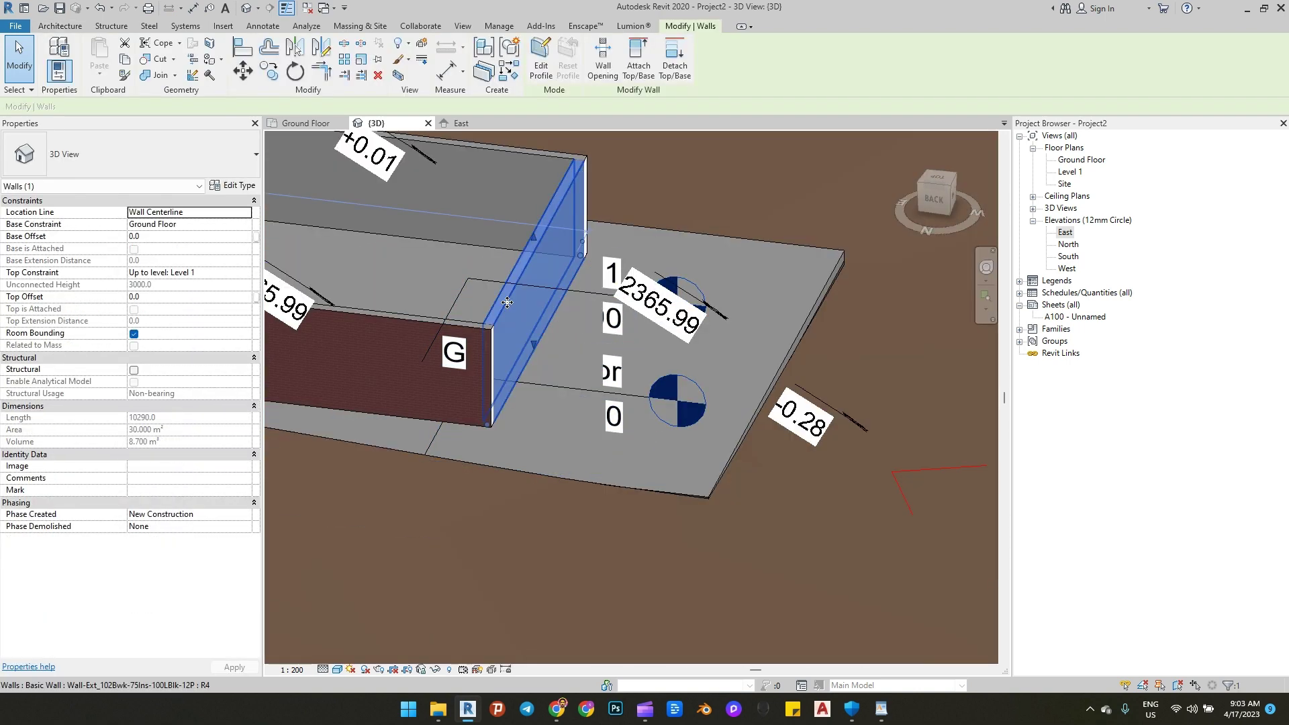
{"action": "key", "text": "Escape"}
{"action": "scroll", "coordinate": [747, 262], "scroll_direction": "down", "scroll_amount": 8}
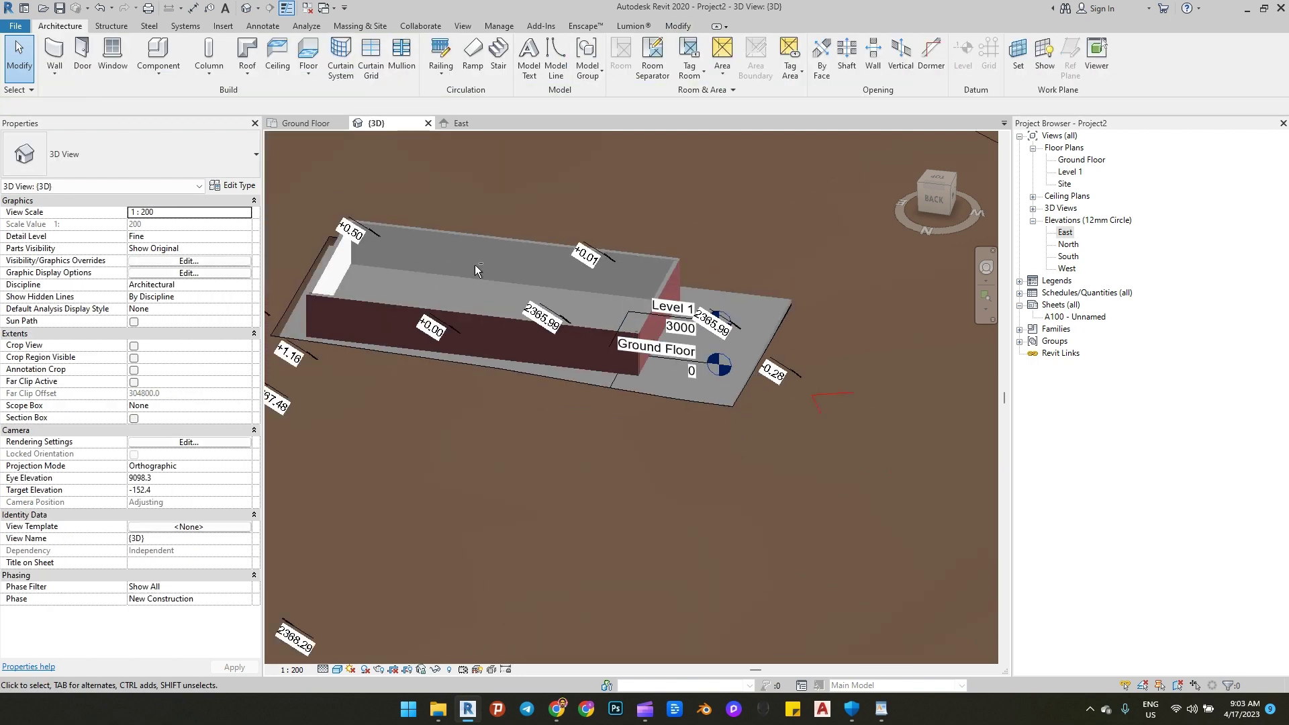
{"action": "middle_click_drag", "start_coordinate": [474, 264], "coordinate": [716, 272], "text": "shift"}
{"action": "scroll", "coordinate": [401, 308], "scroll_direction": "up", "scroll_amount": 5}
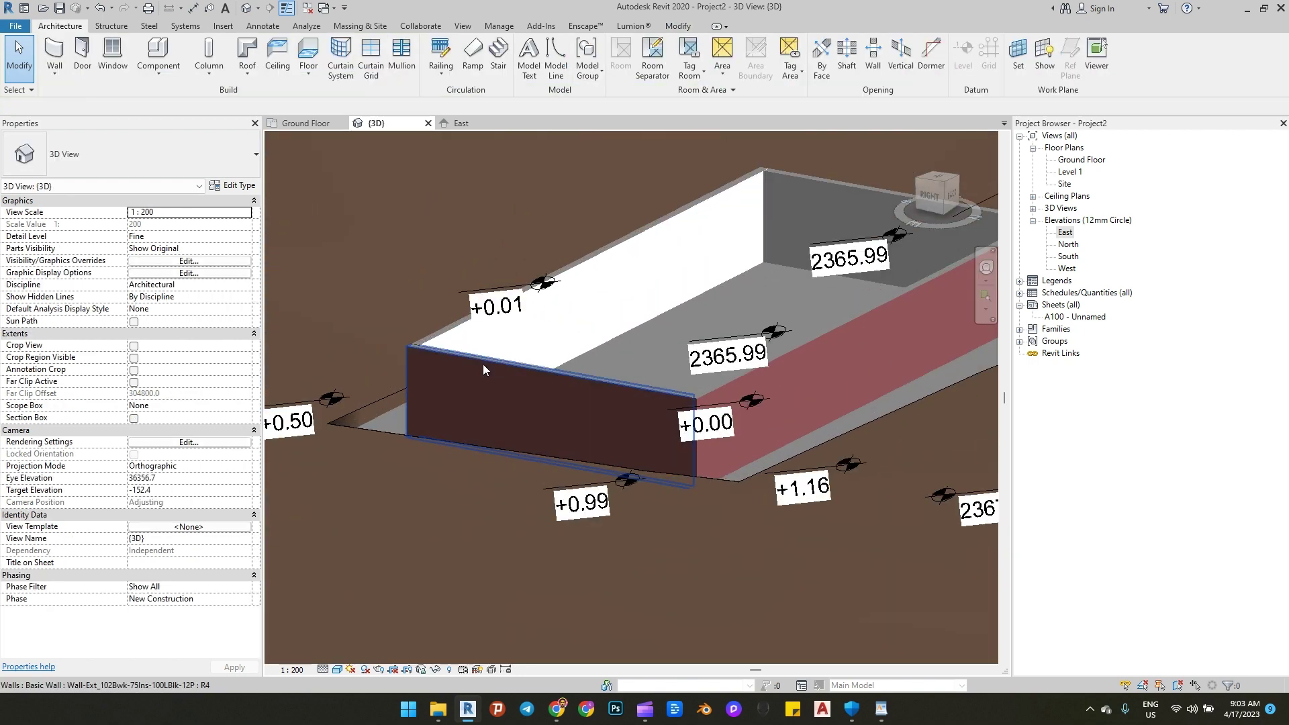
{"action": "scroll", "coordinate": [482, 364], "scroll_direction": "down", "scroll_amount": 2}
{"action": "middle_click_drag", "start_coordinate": [511, 349], "coordinate": [628, 324], "text": "shift"}
{"action": "scroll", "coordinate": [451, 308], "scroll_direction": "down", "scroll_amount": 3}
{"action": "middle_click_drag", "start_coordinate": [452, 308], "coordinate": [429, 321], "text": "shift"}
{"action": "scroll", "coordinate": [429, 321], "scroll_direction": "down", "scroll_amount": 2}
{"action": "scroll", "coordinate": [746, 335], "scroll_direction": "up", "scroll_amount": 5}
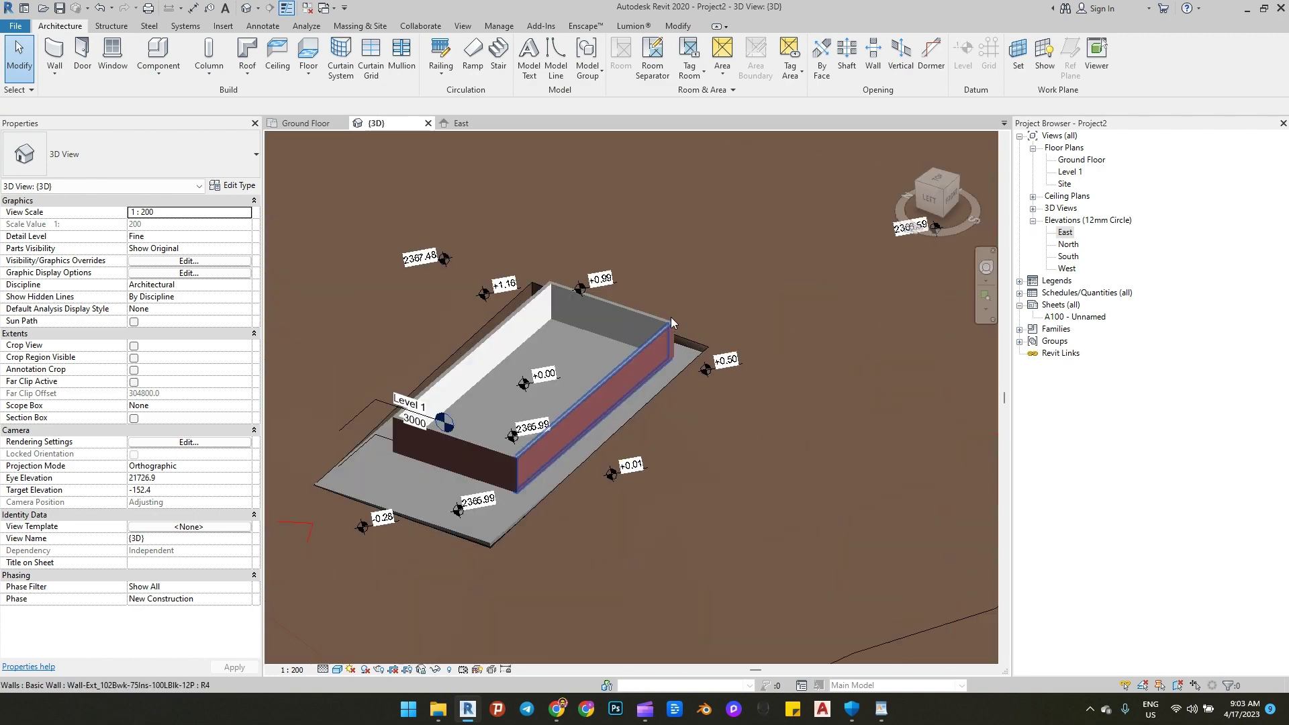
Step: Set the East elevation's detail level to Fine so the wall layers are drawn
{"action": "left_click", "coordinate": [461, 122]}
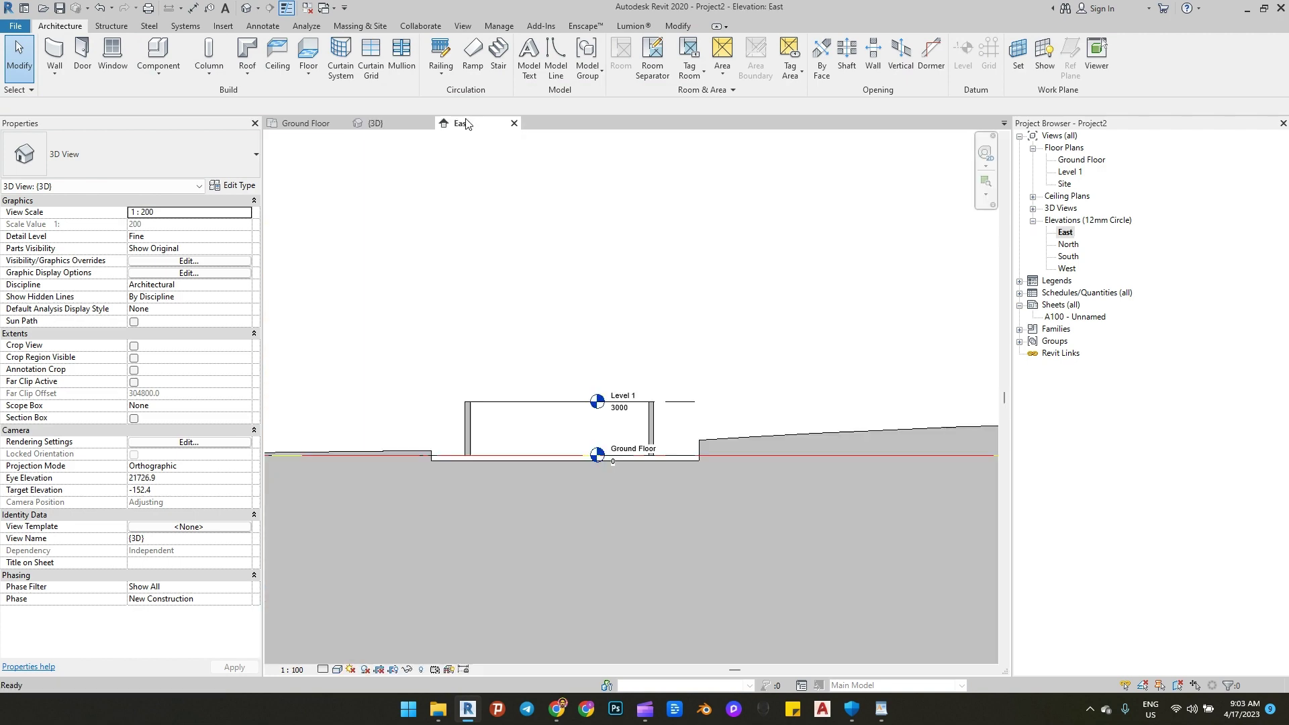
{"action": "scroll", "coordinate": [507, 535], "scroll_direction": "up", "scroll_amount": 2}
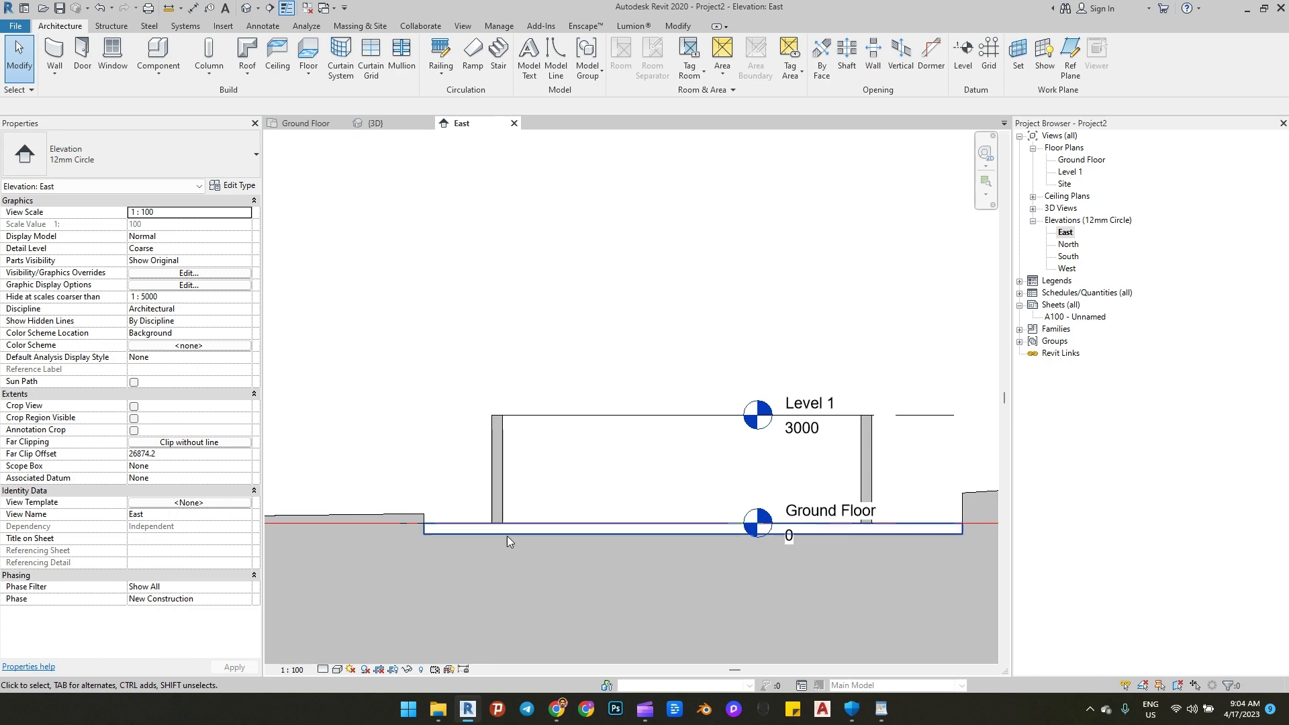
{"action": "left_click", "coordinate": [467, 524]}
{"action": "scroll", "coordinate": [425, 451], "scroll_direction": "down", "scroll_amount": 2}
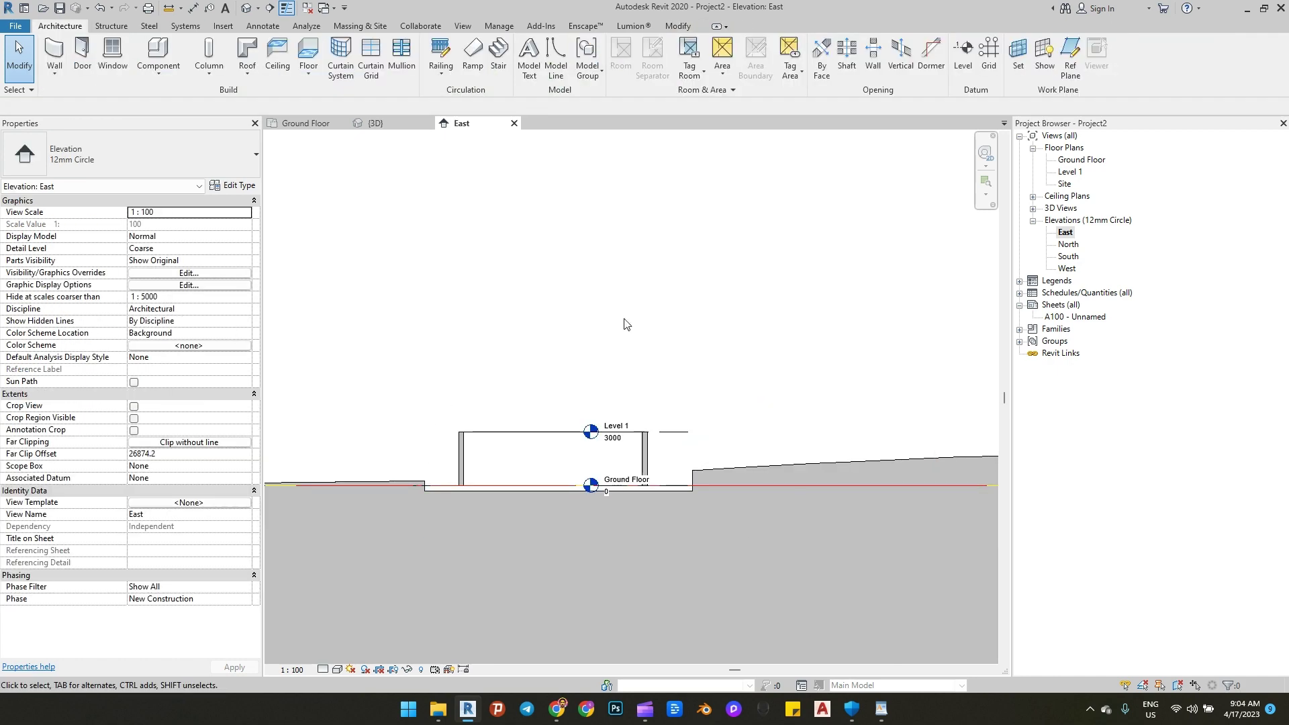
{"action": "scroll", "coordinate": [312, 586], "scroll_direction": "down", "scroll_amount": 1}
{"action": "scroll", "coordinate": [311, 586], "scroll_direction": "up", "scroll_amount": 3}
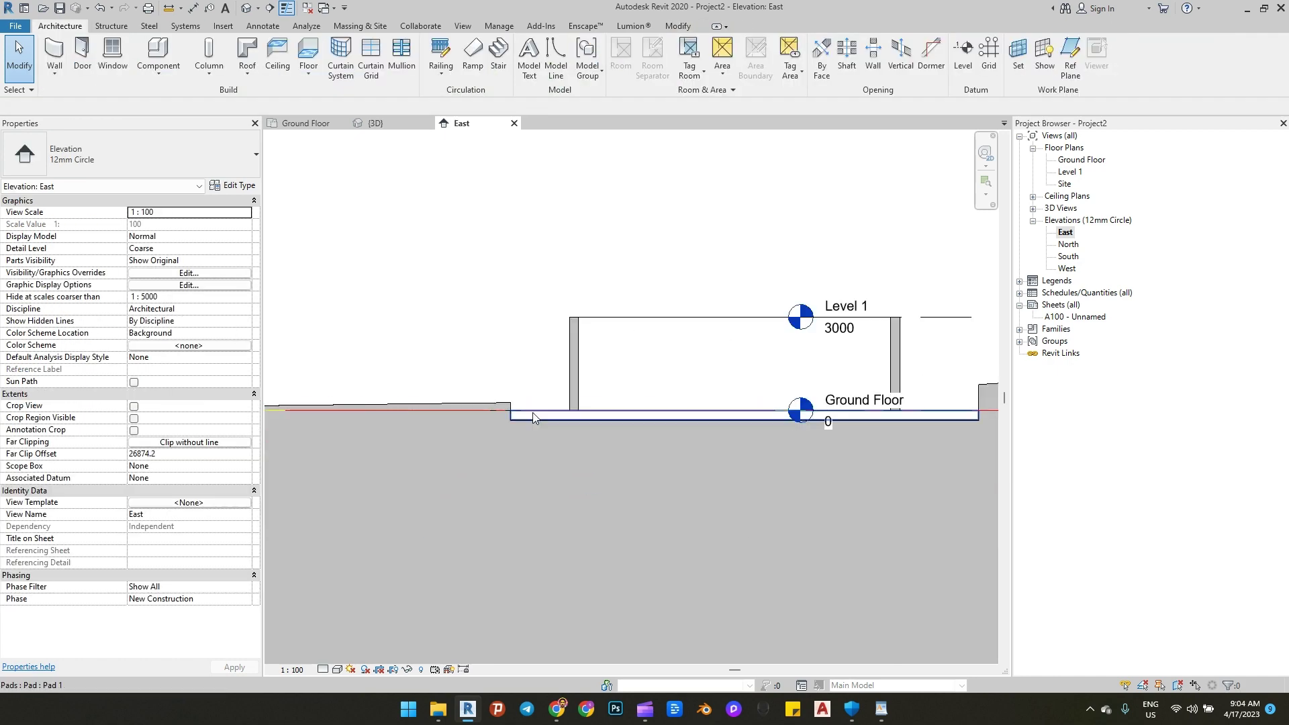
{"action": "left_click", "coordinate": [339, 656]}
{"action": "scroll", "coordinate": [624, 346], "scroll_direction": "up", "scroll_amount": 2}
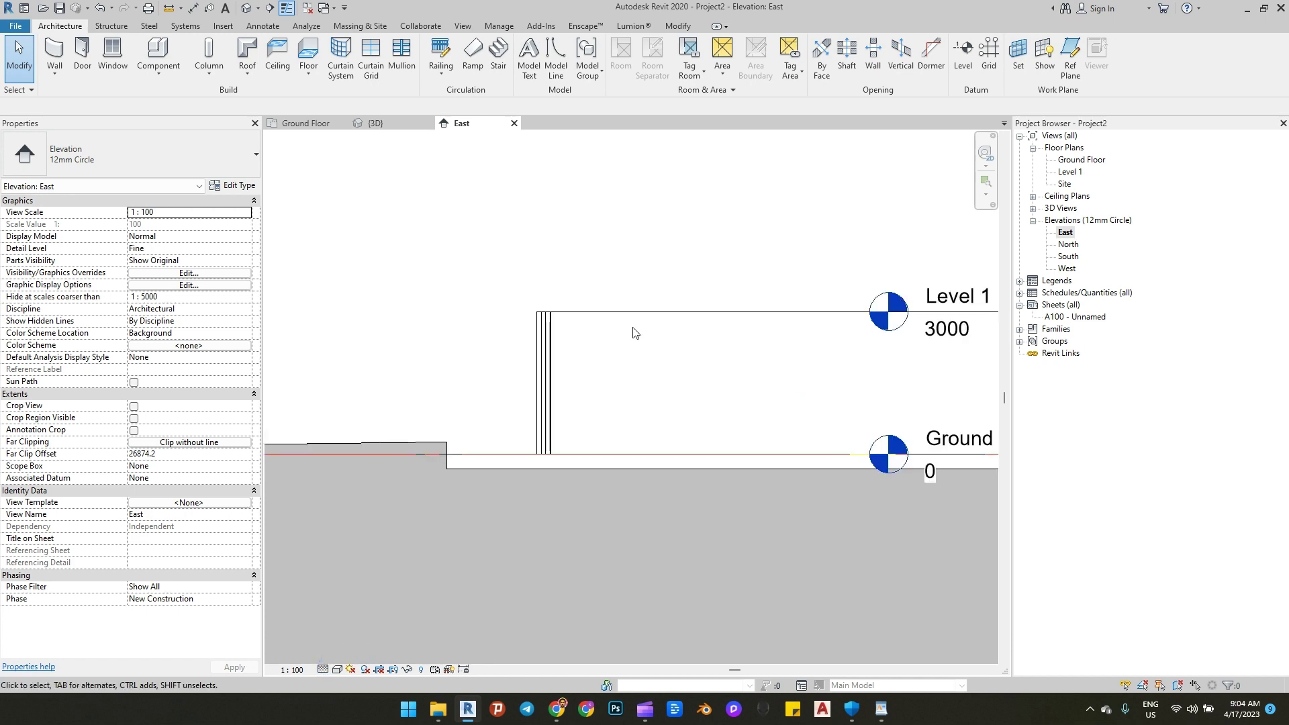
{"action": "scroll", "coordinate": [356, 348], "scroll_direction": "down", "scroll_amount": 2}
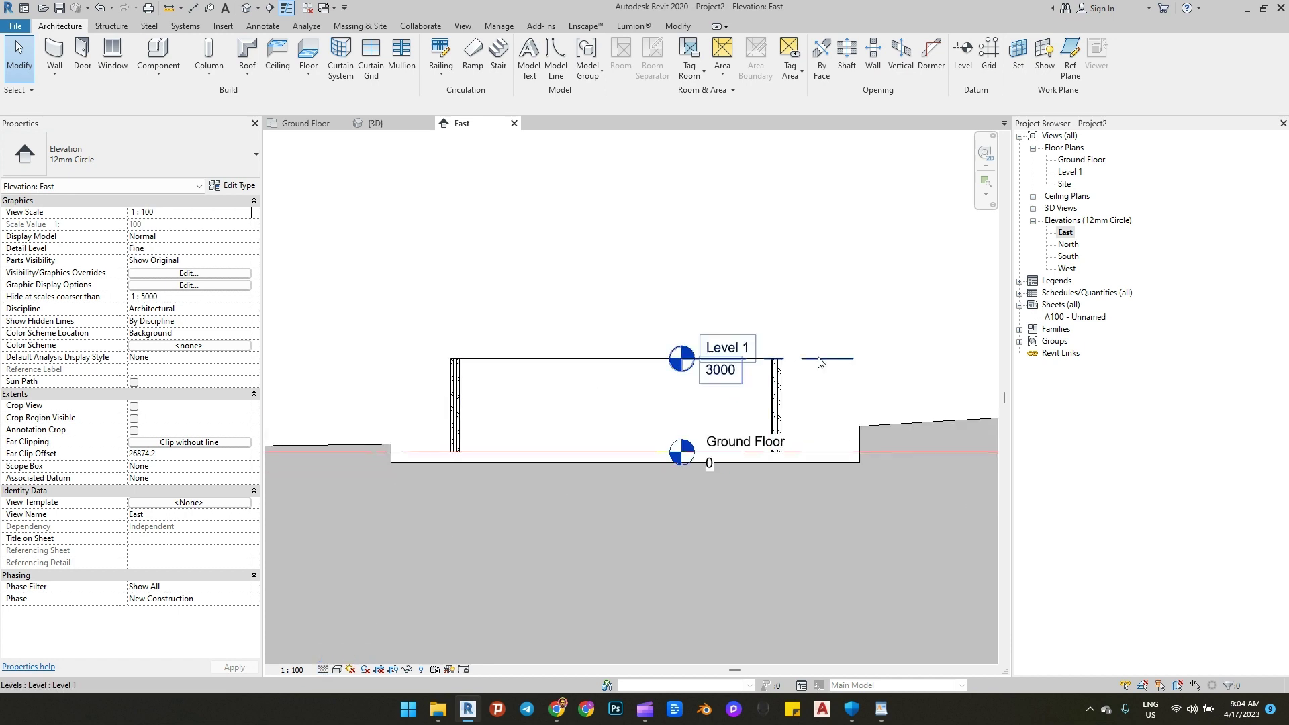
Step: Move the aligned Level 1 and Ground Floor level heads out past the building's left wall in the East elevation, and return to the 3D view
{"action": "left_click", "coordinate": [819, 362]}
{"action": "scroll", "coordinate": [711, 368], "scroll_direction": "down", "scroll_amount": 1}
{"action": "left_click_drag", "start_coordinate": [697, 361], "coordinate": [396, 361]}
{"action": "left_click", "coordinate": [621, 311]}
{"action": "scroll", "coordinate": [572, 398], "scroll_direction": "up", "scroll_amount": 2}
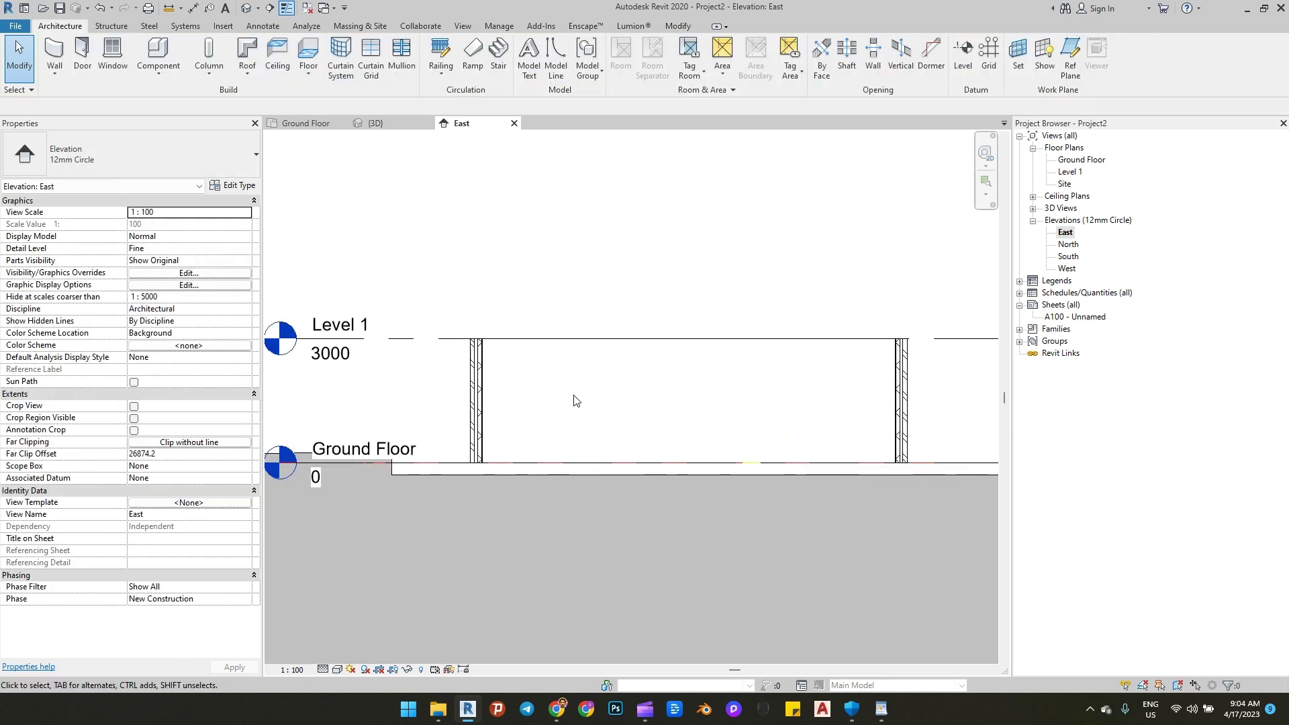
{"action": "scroll", "coordinate": [574, 401], "scroll_direction": "down", "scroll_amount": 1}
{"action": "scroll", "coordinate": [412, 314], "scroll_direction": "down", "scroll_amount": 1}
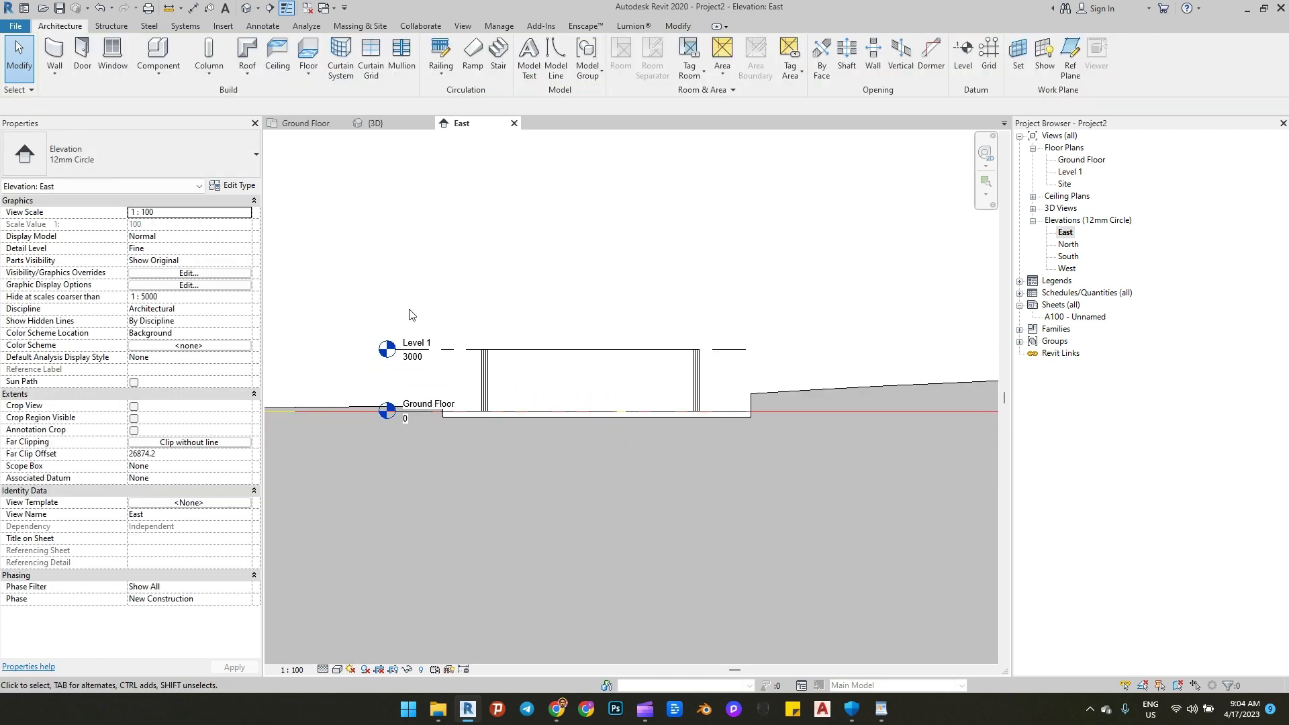
{"action": "left_click", "coordinate": [374, 125]}
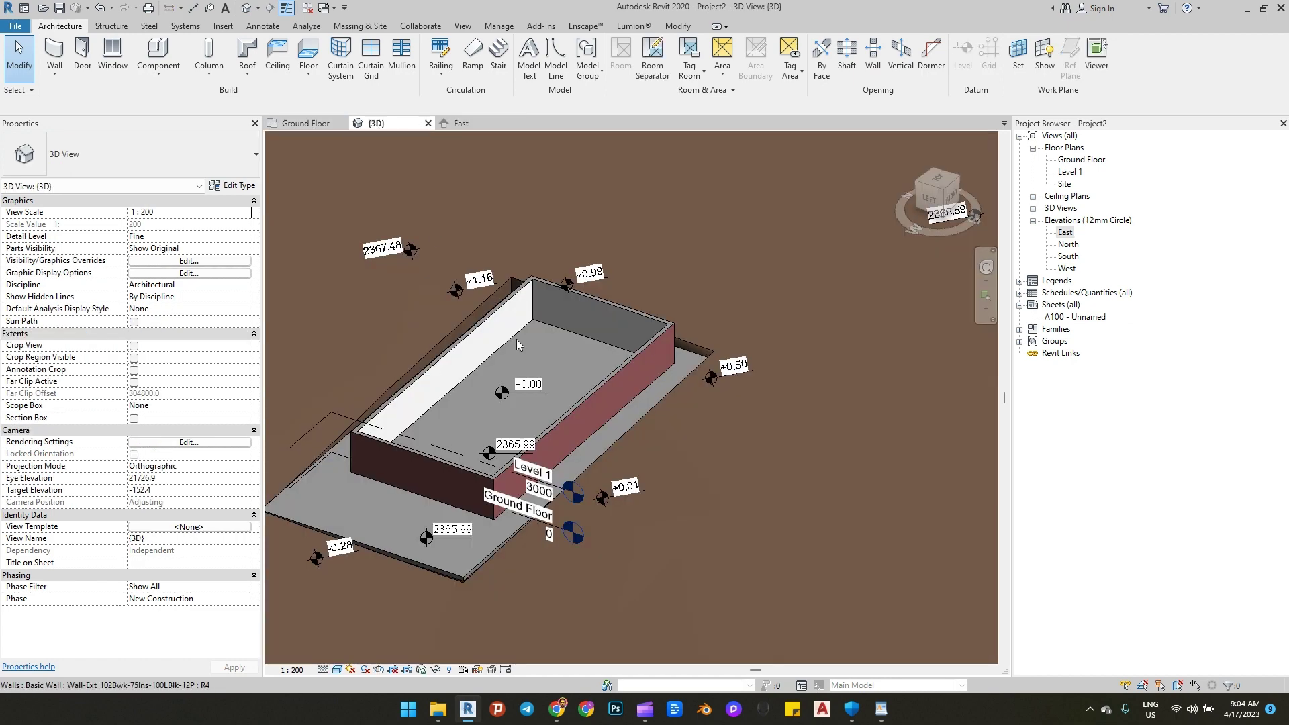